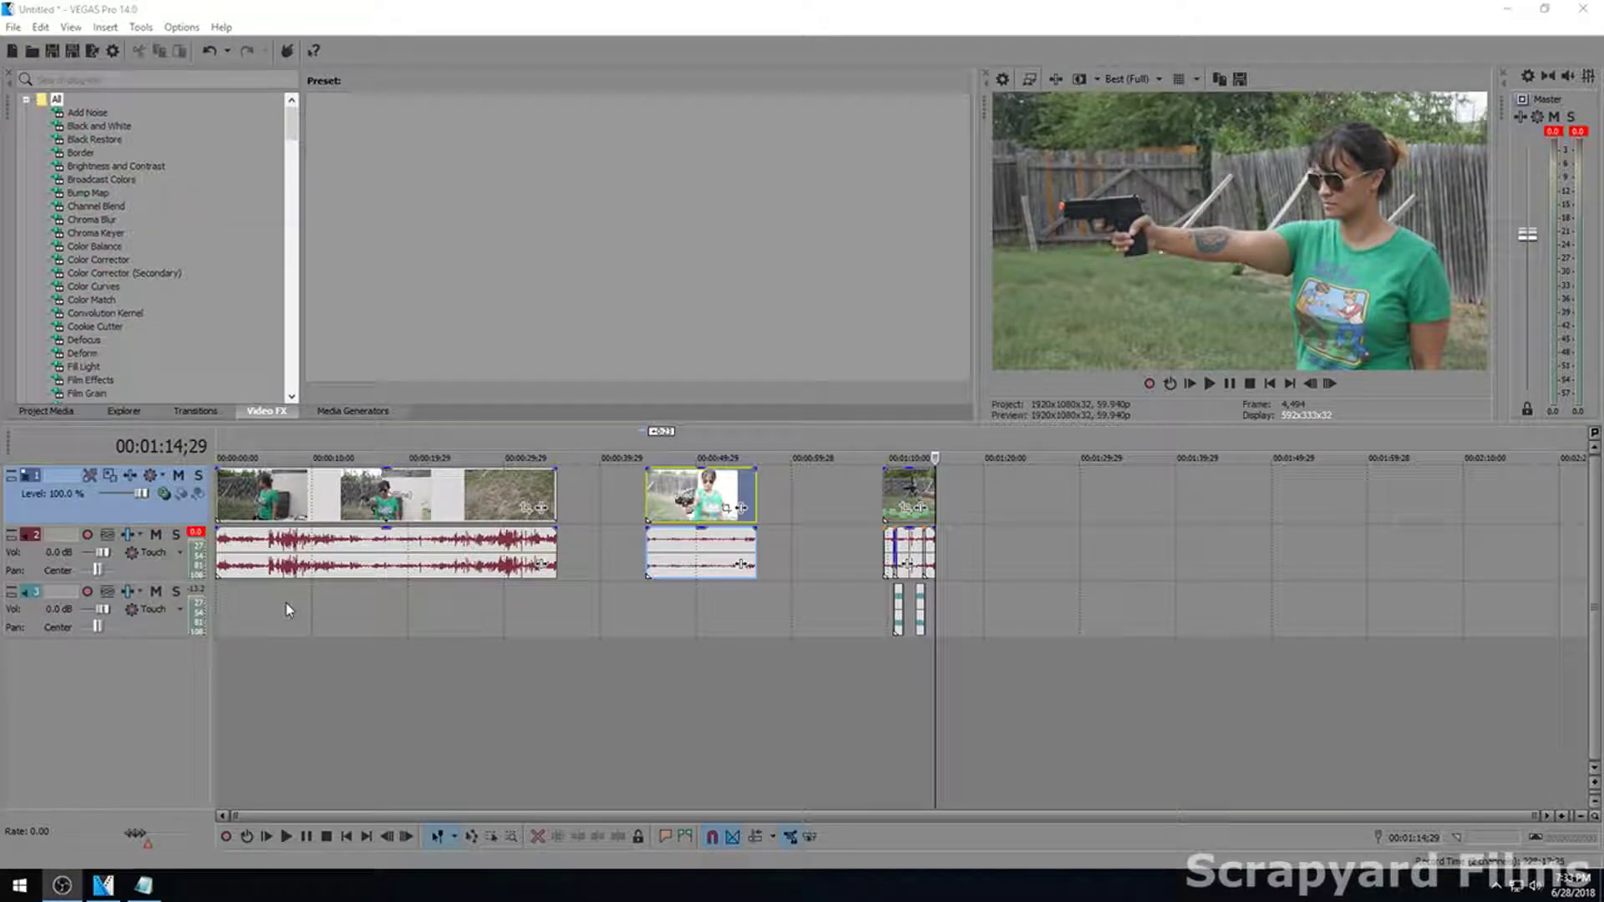
Set a loop region over the final clip and its sound effects near the 1:10 mark.
shift+click(887, 660)
Play the looped section, zoom the timeline, and return the playhead to the start of the footage.
key(space)
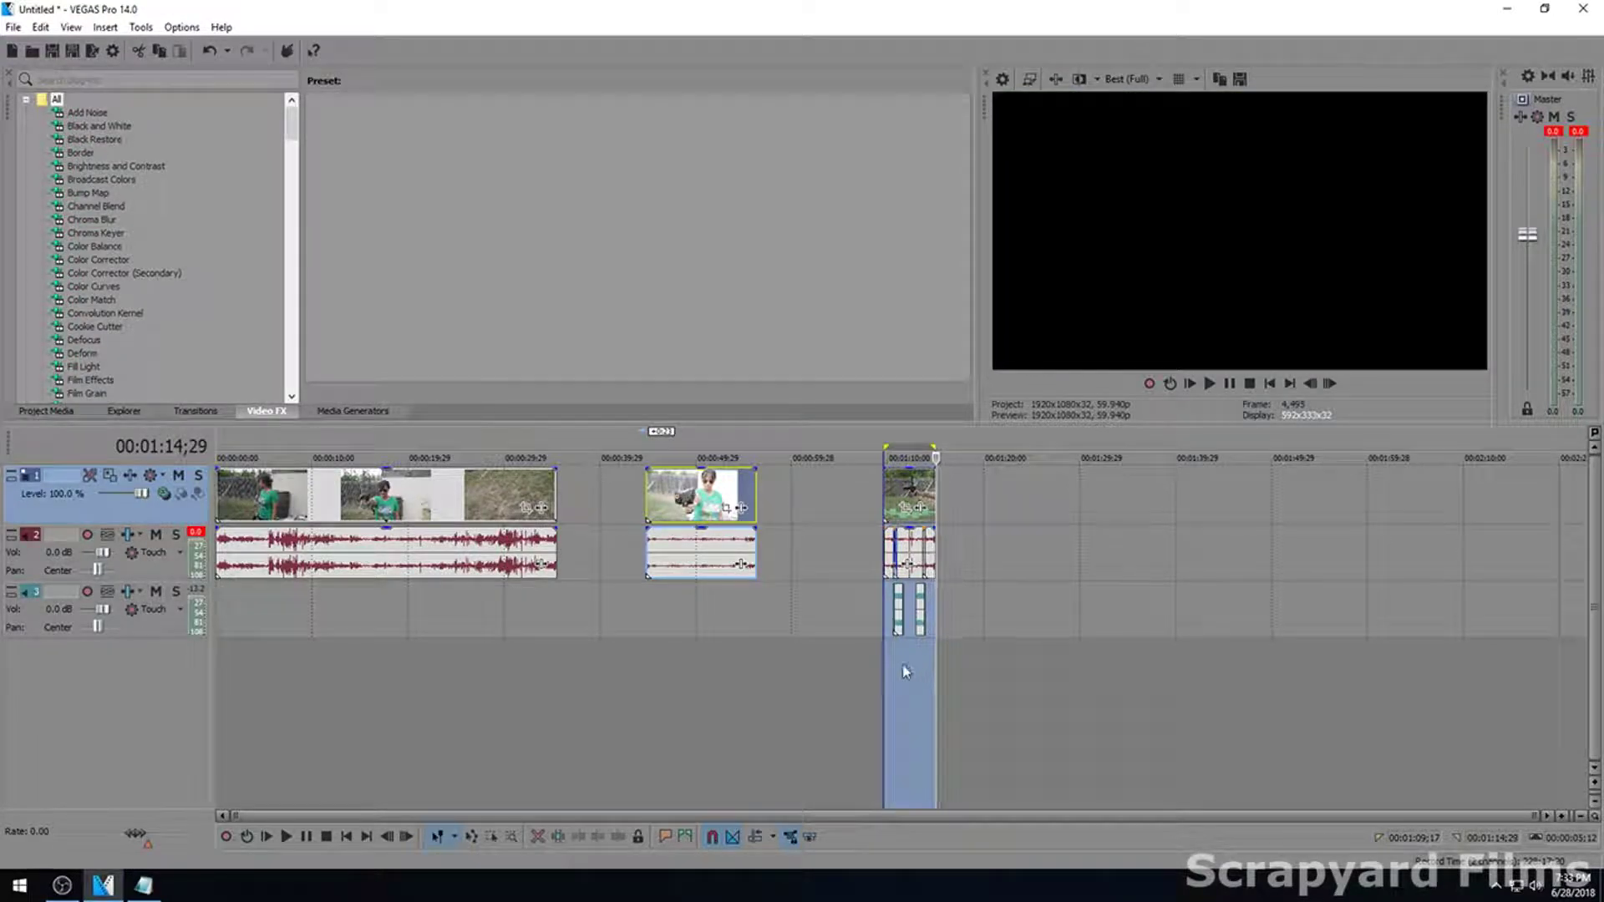
scroll(1074, 584, up, 5)
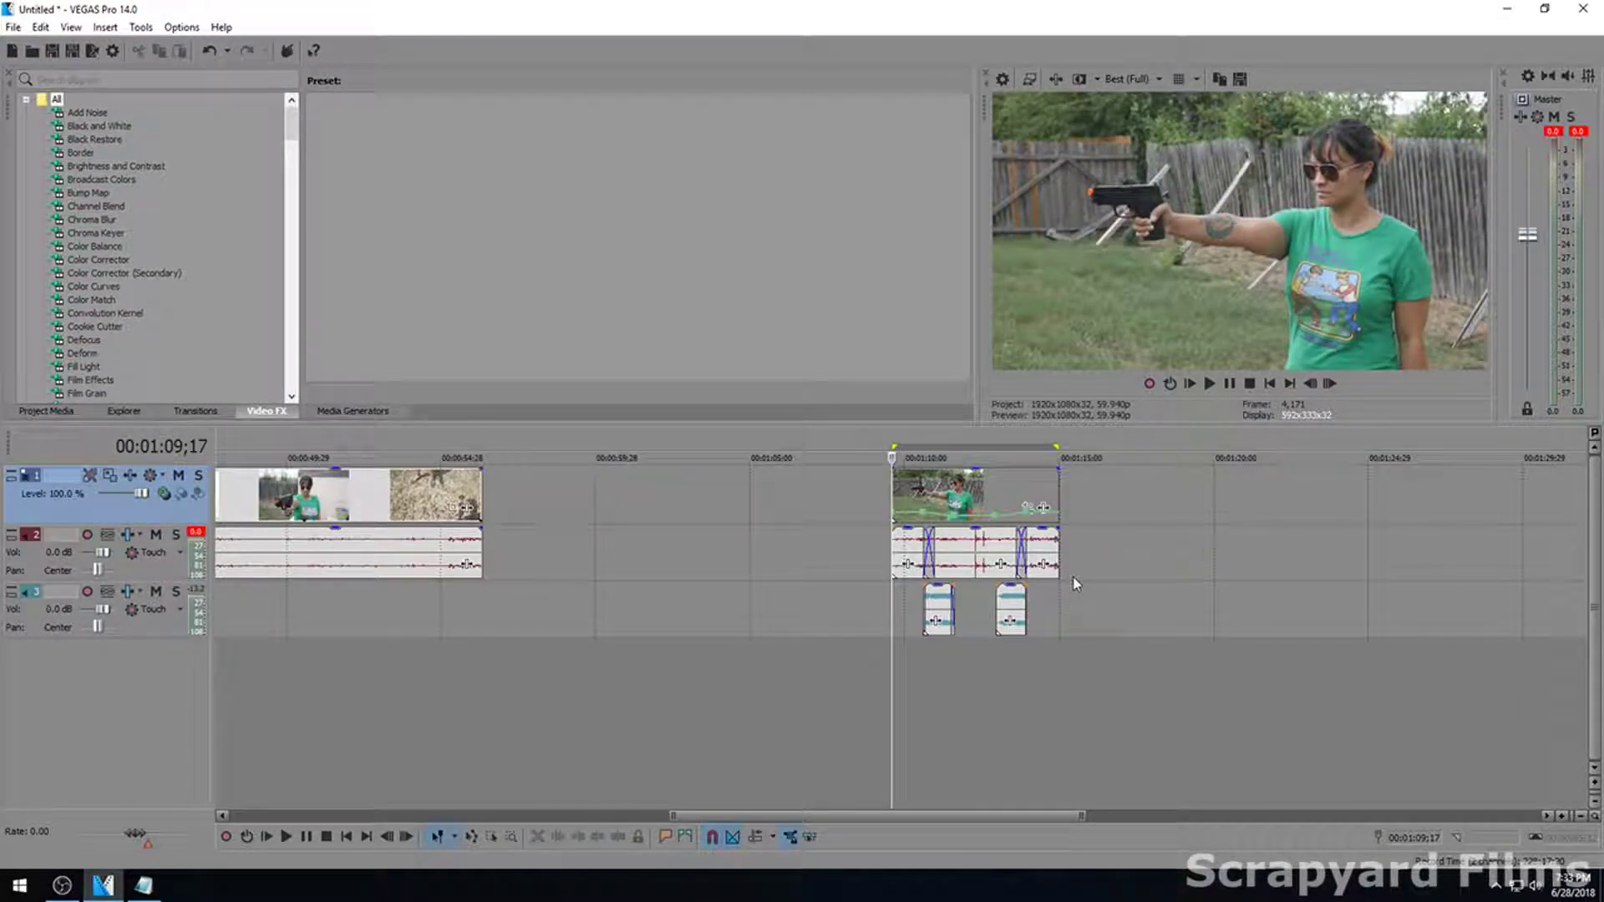
scroll(699, 620, down, 5)
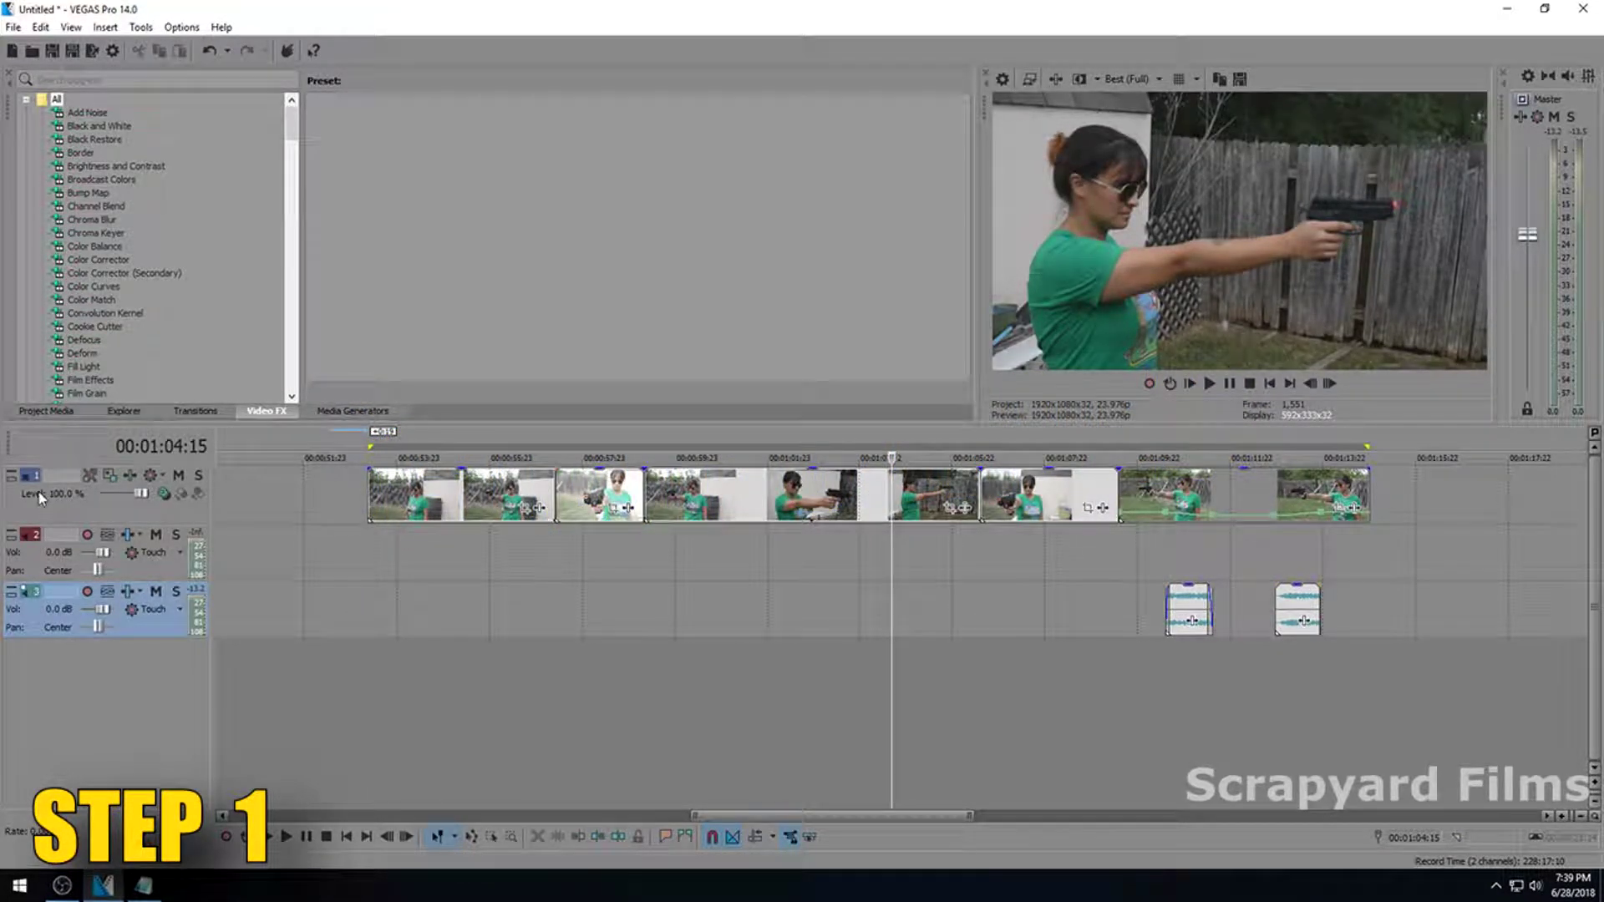
click(367, 550)
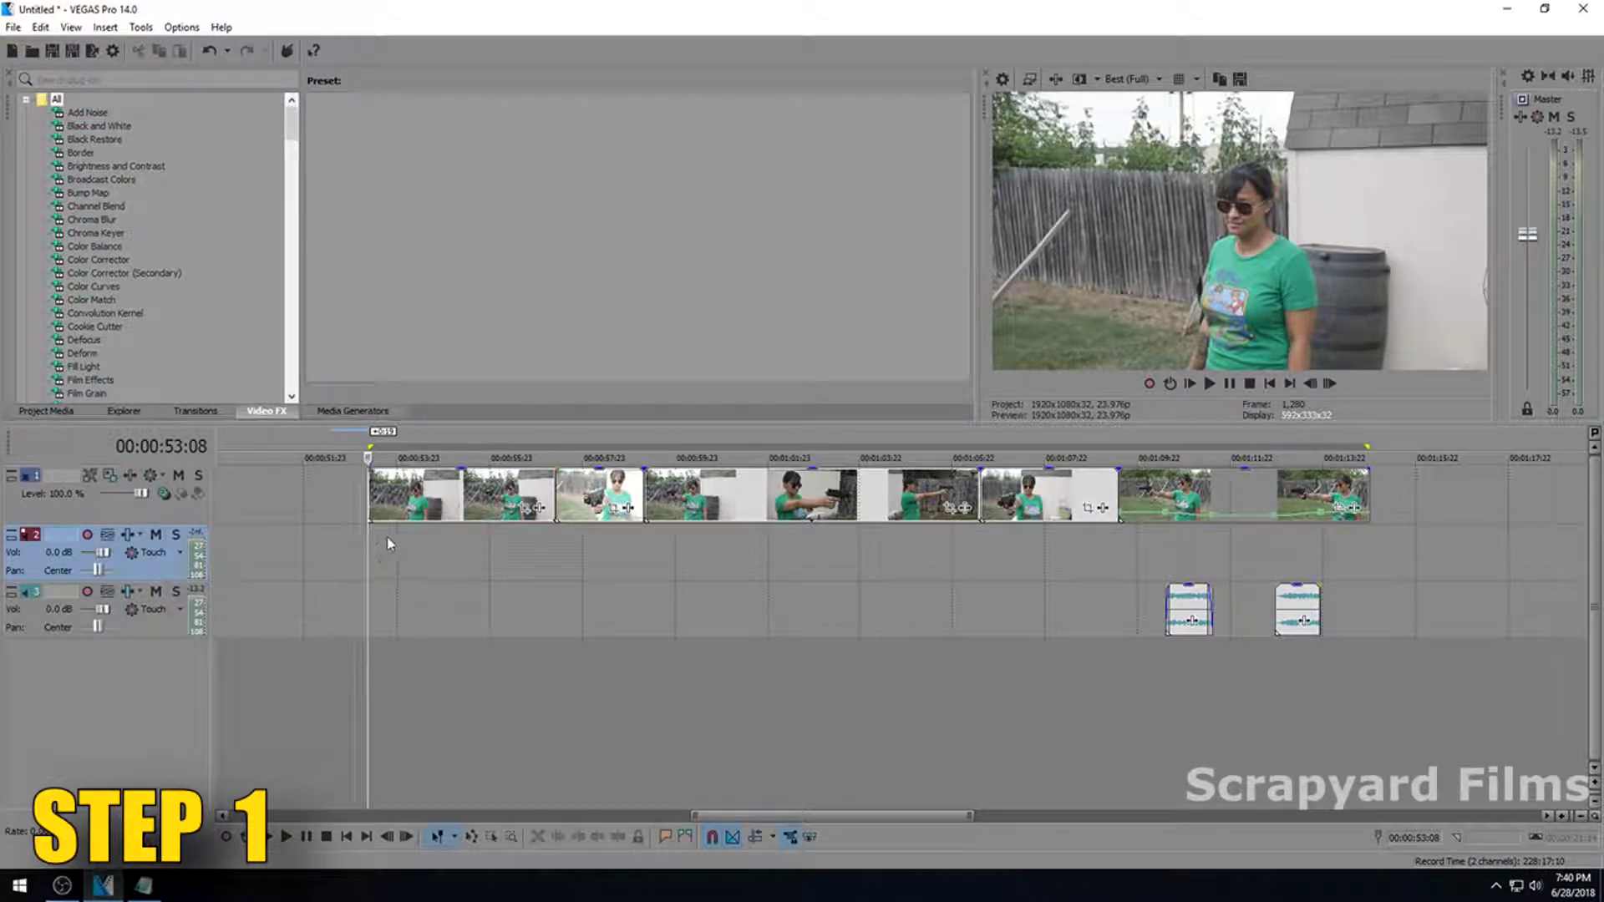
Search Video FX for 'cinematic' and drag the Color Curves (Default) preset onto video Track 1.
click(375, 498)
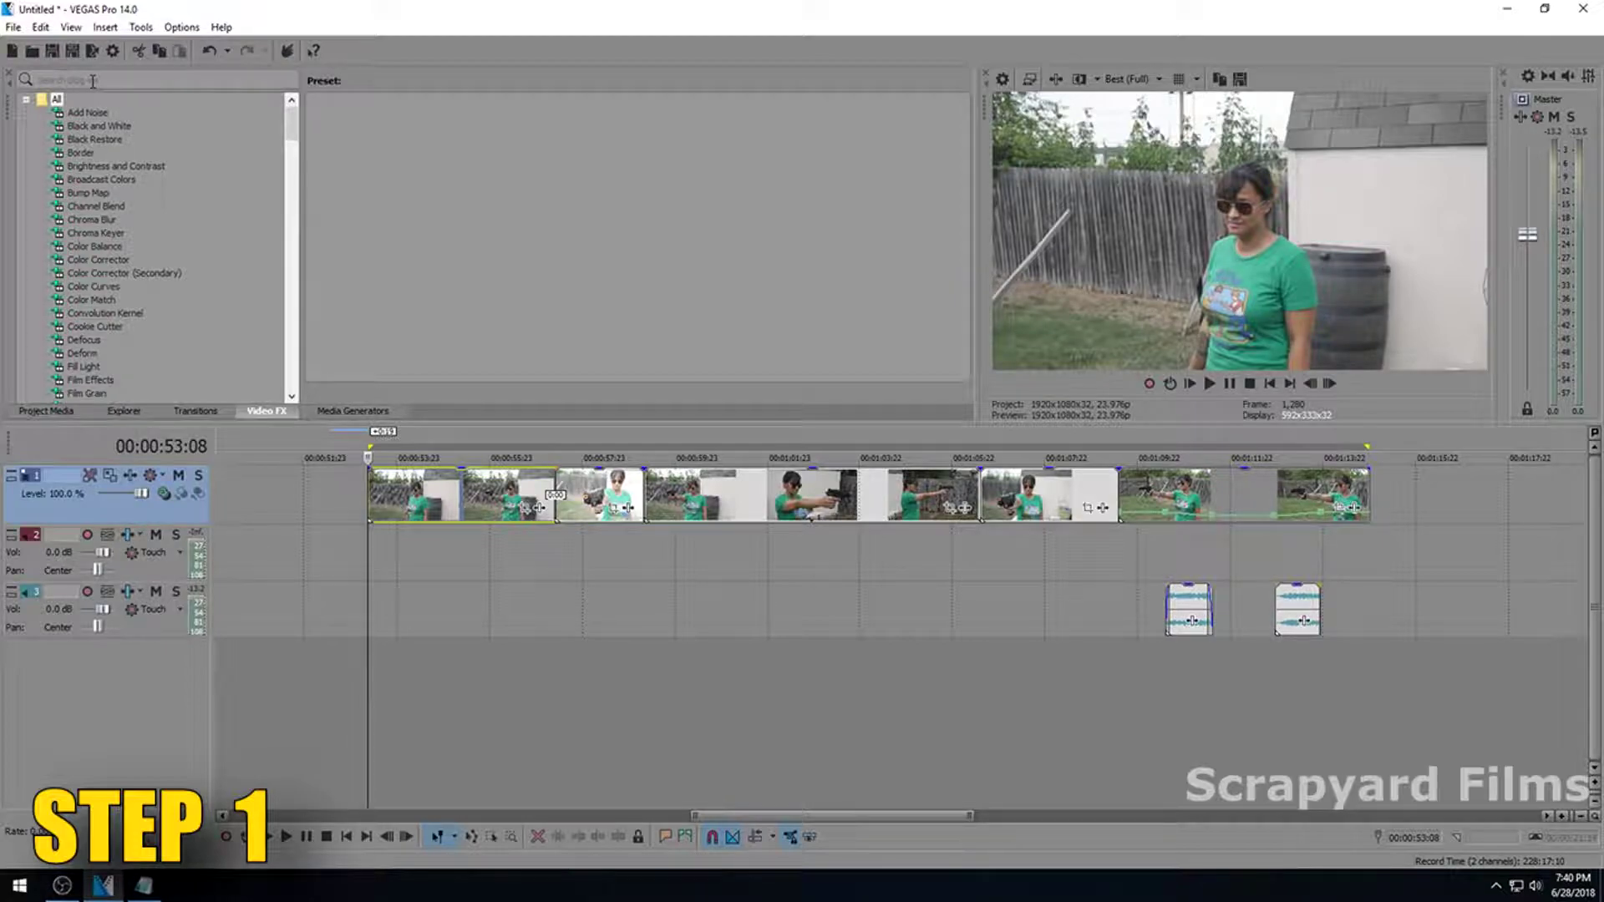
click(93, 81)
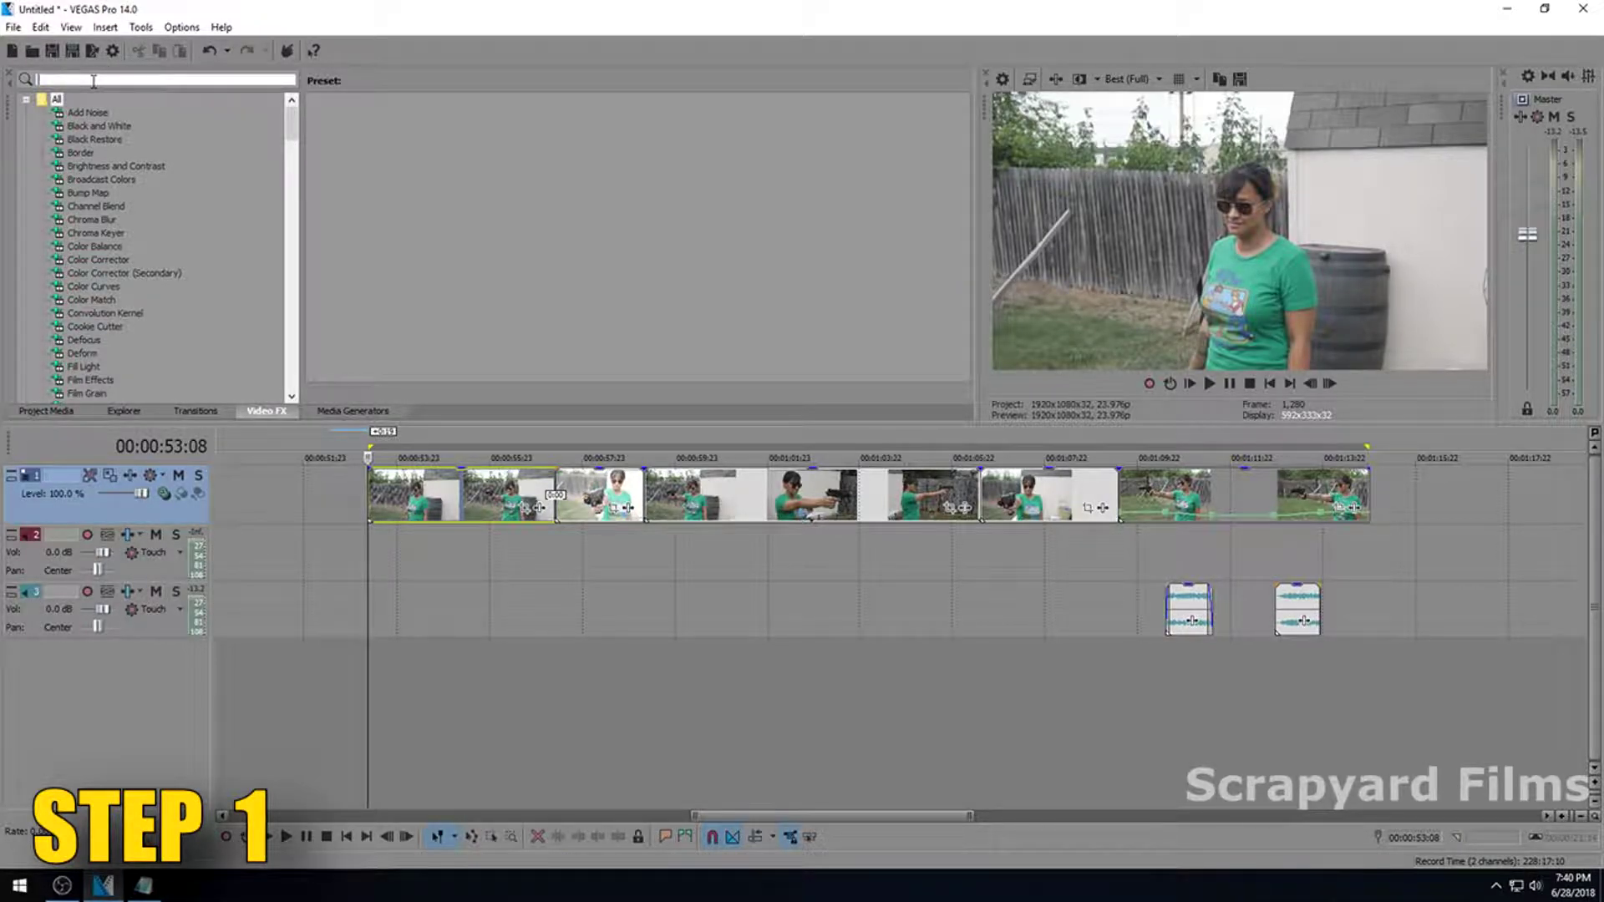
text(cinematic)
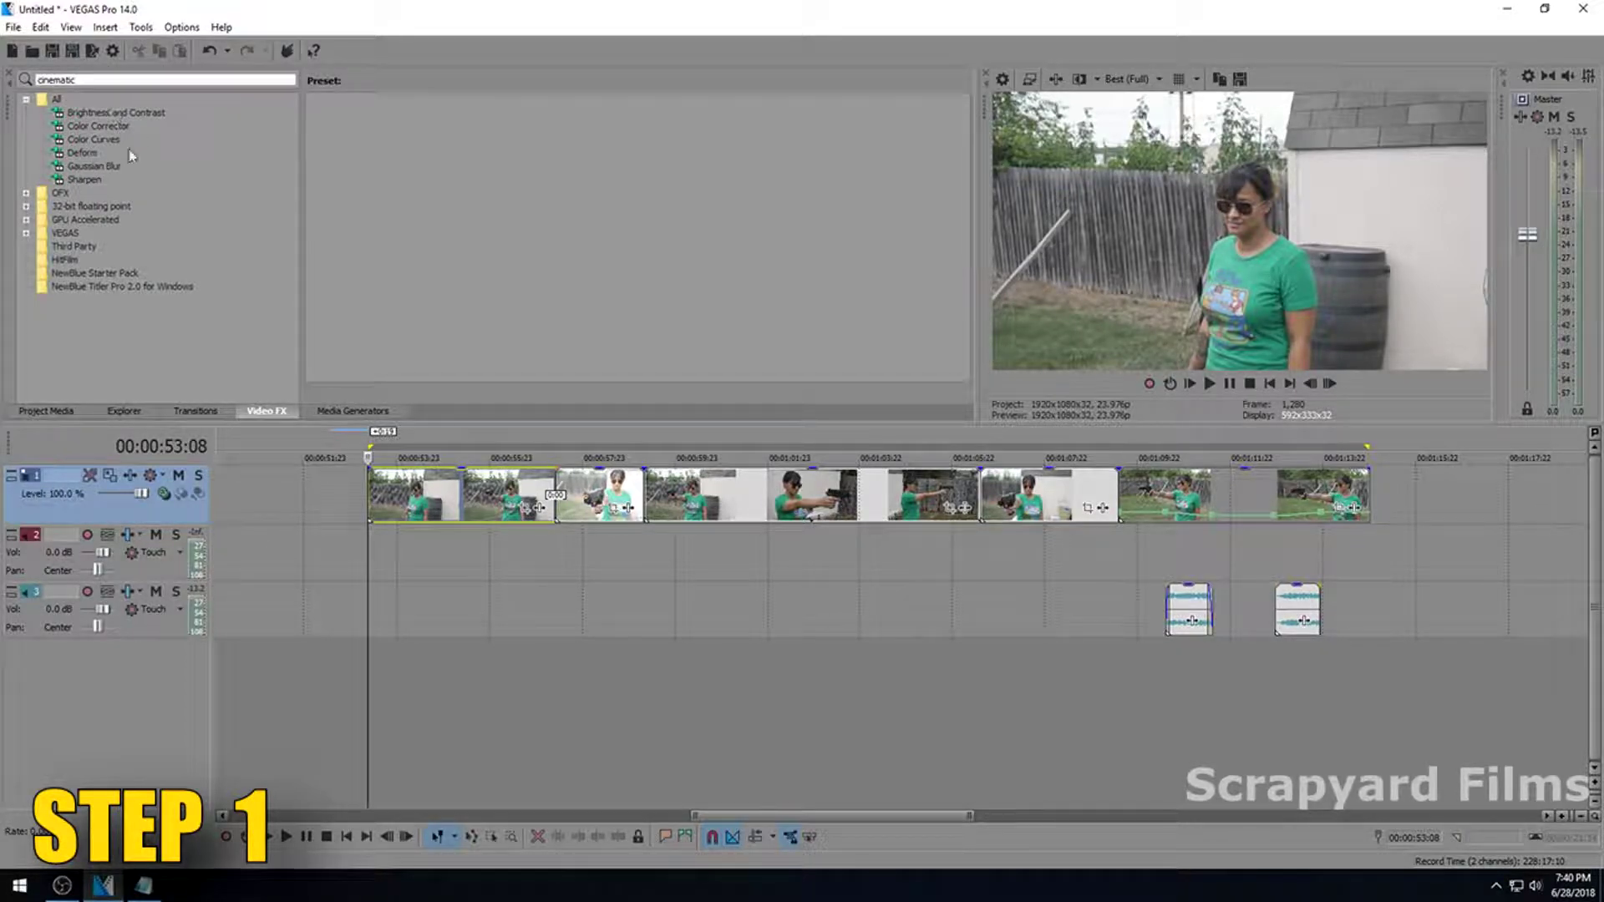
click(93, 140)
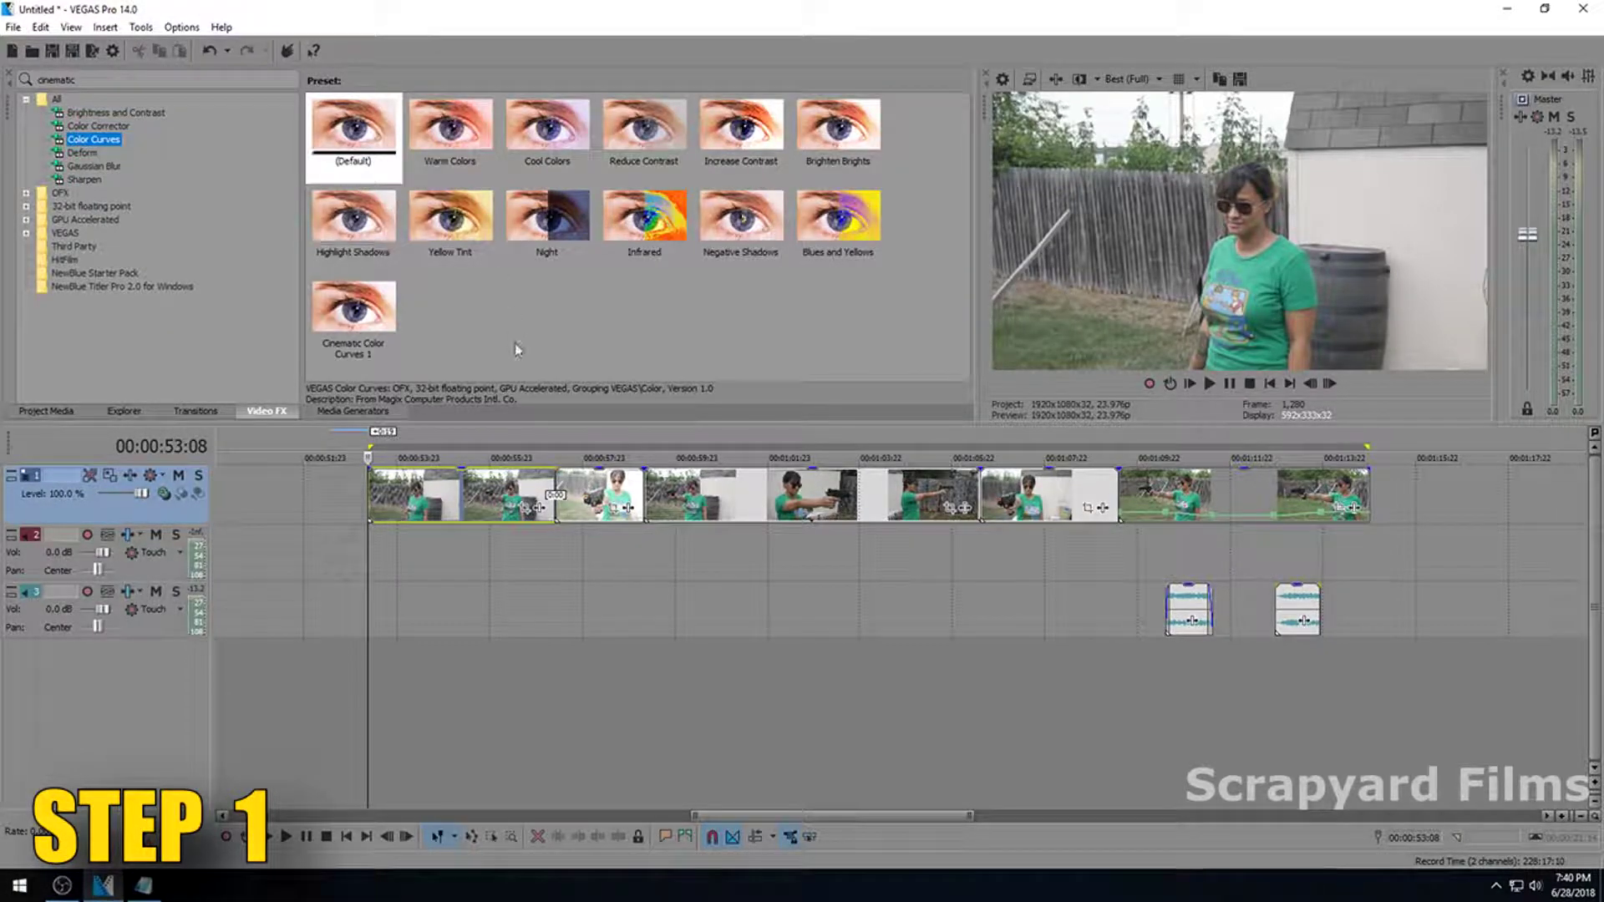
click(393, 336)
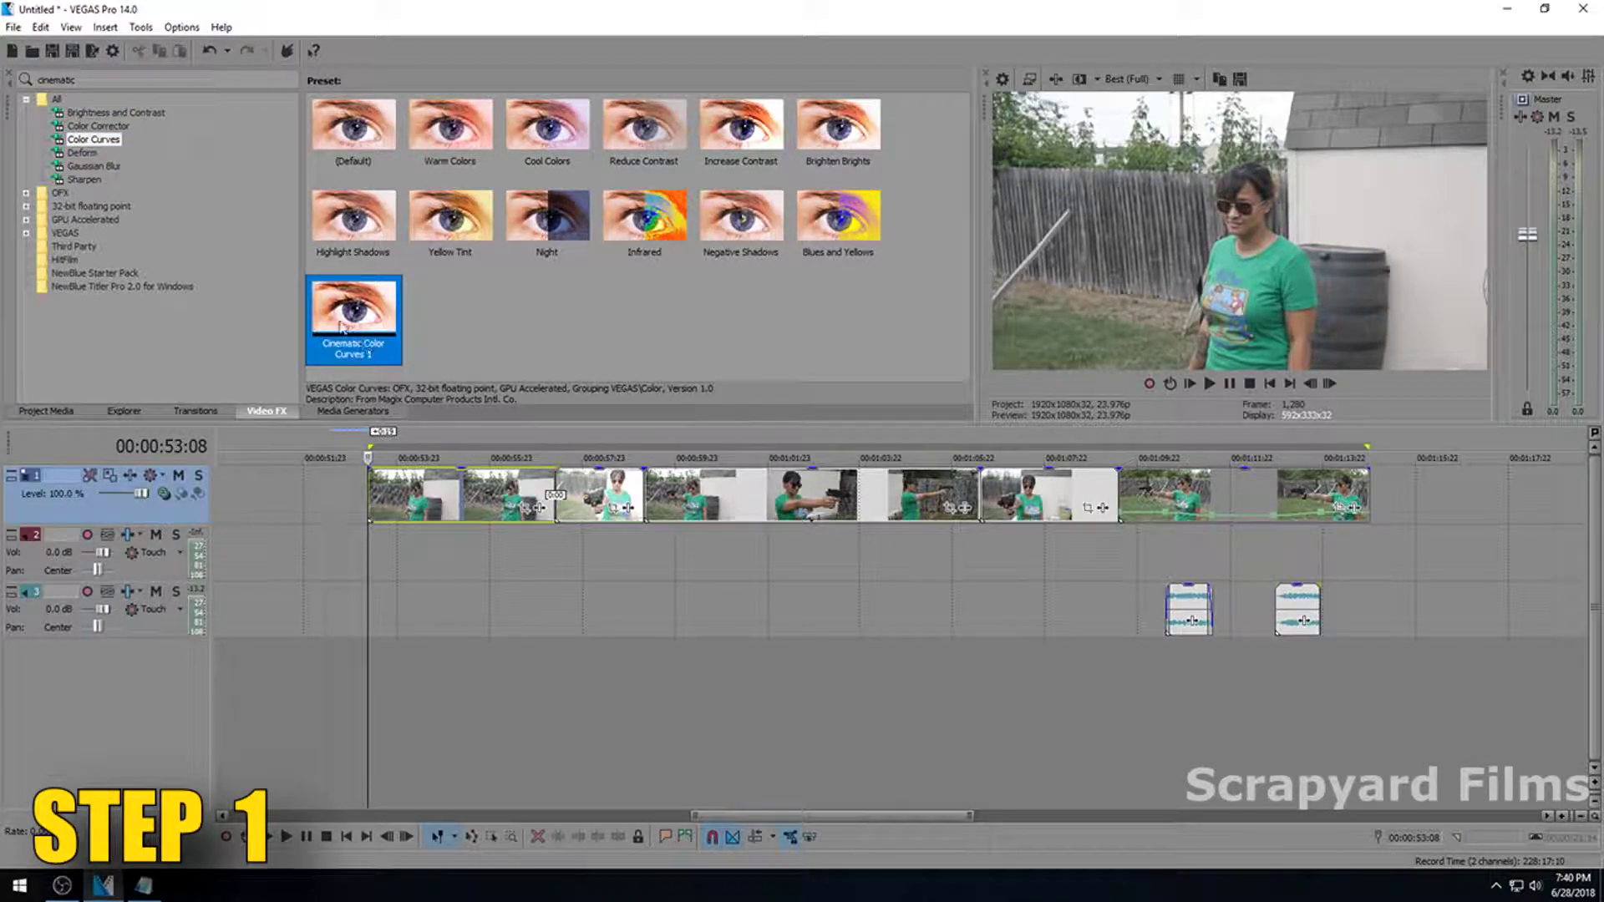
click(361, 134)
drag(361, 134, 219, 398)
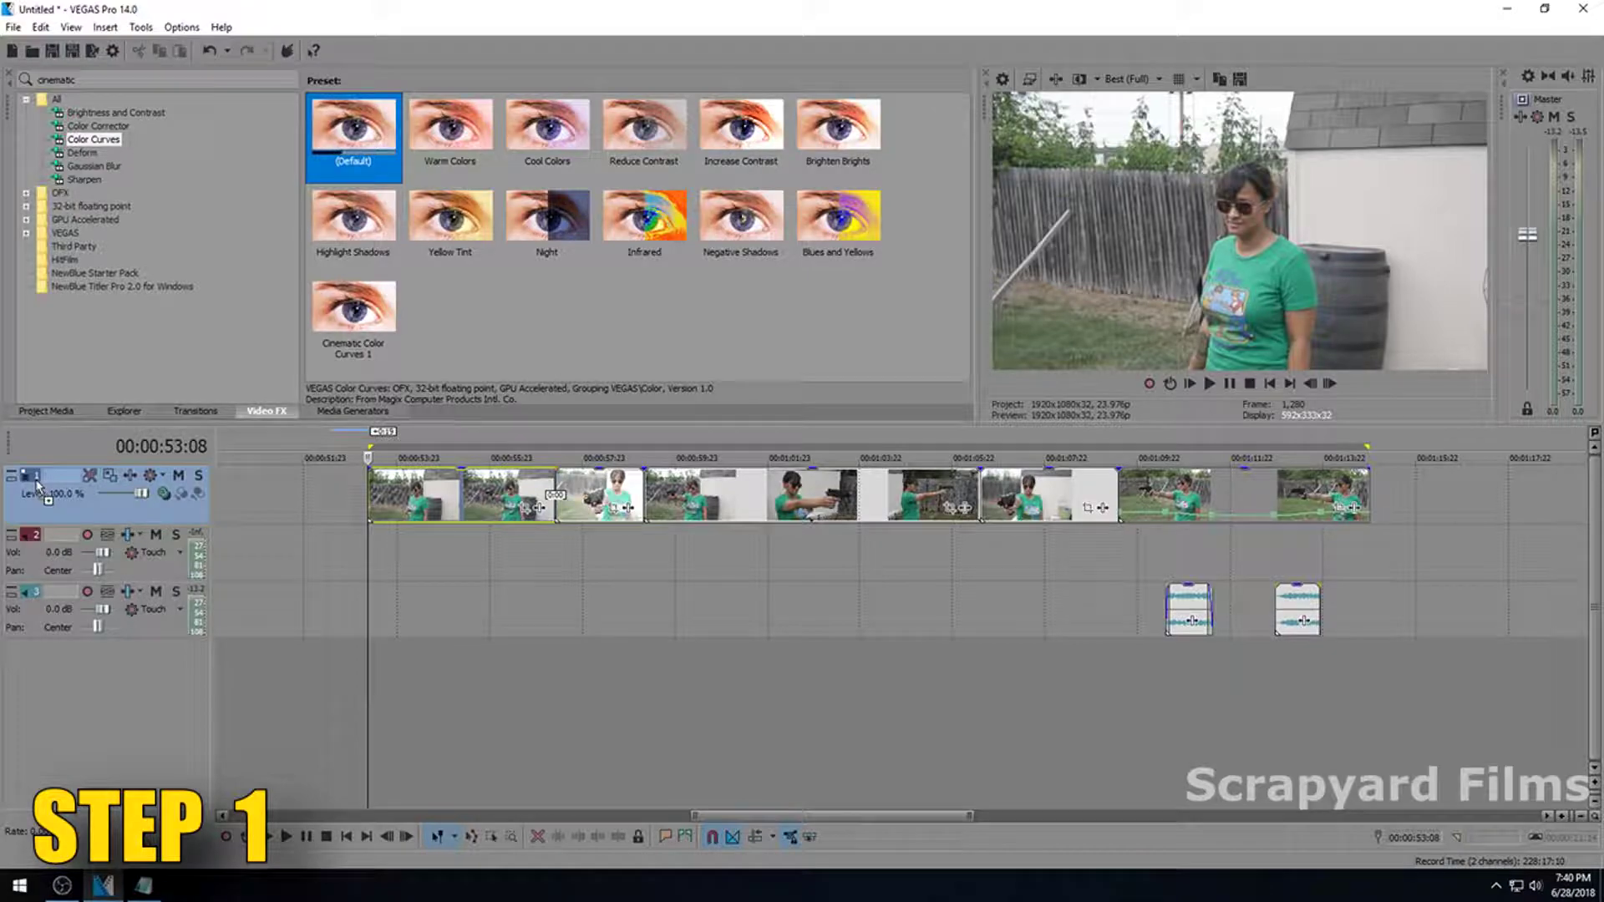
drag(38, 484, 37, 486)
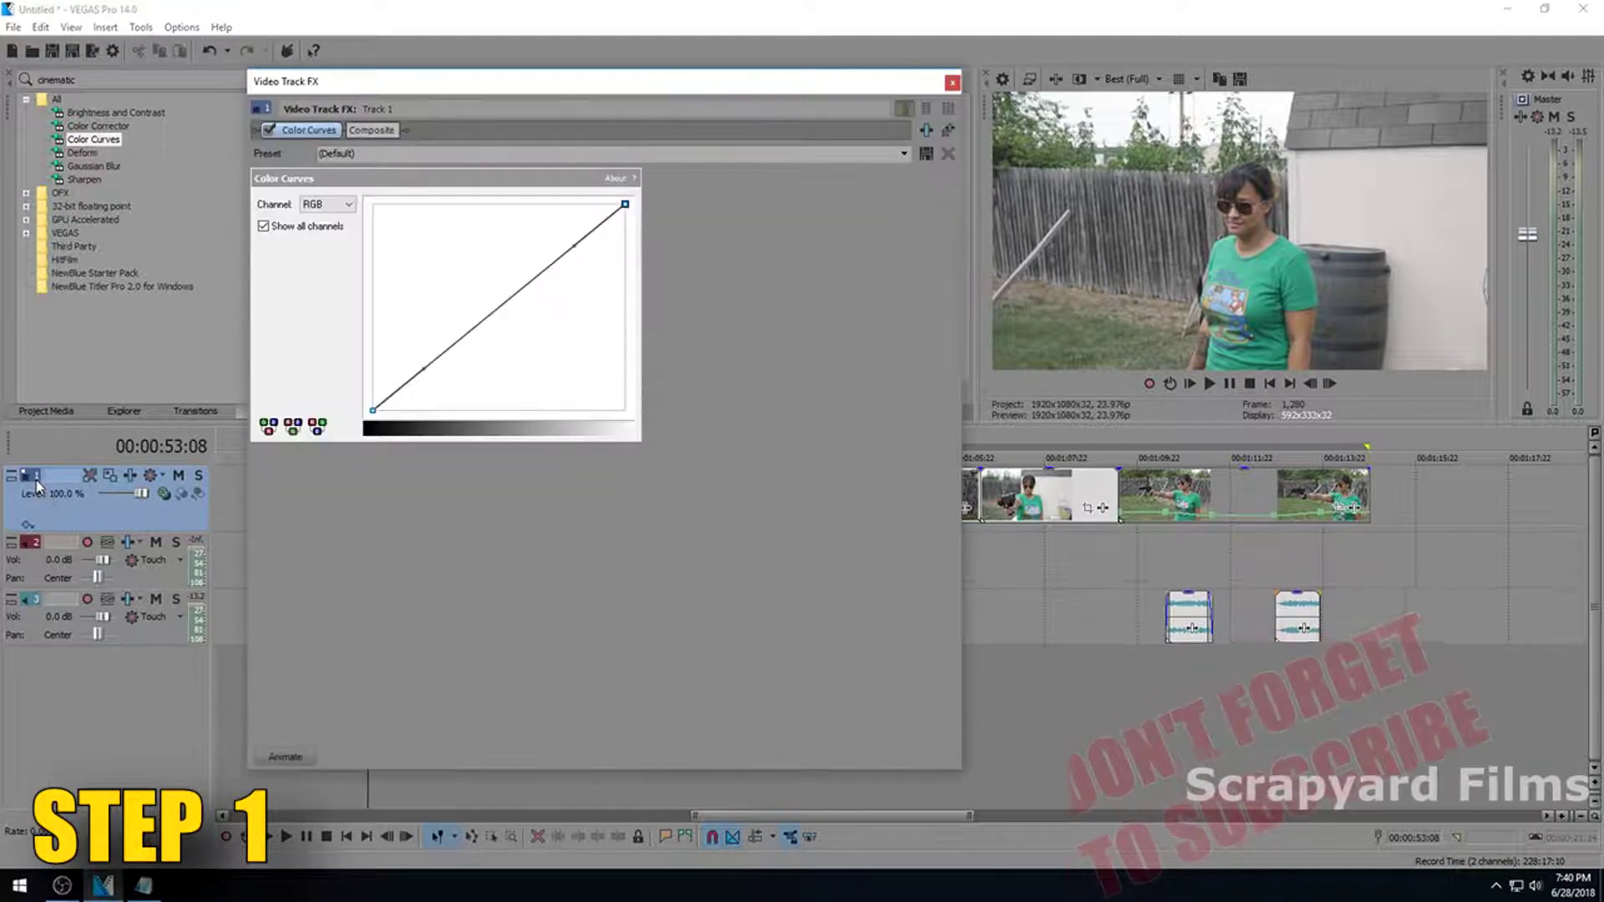
Preview the Cinematic Color Curves 1 preset, then reset the curve to (Default).
click(905, 155)
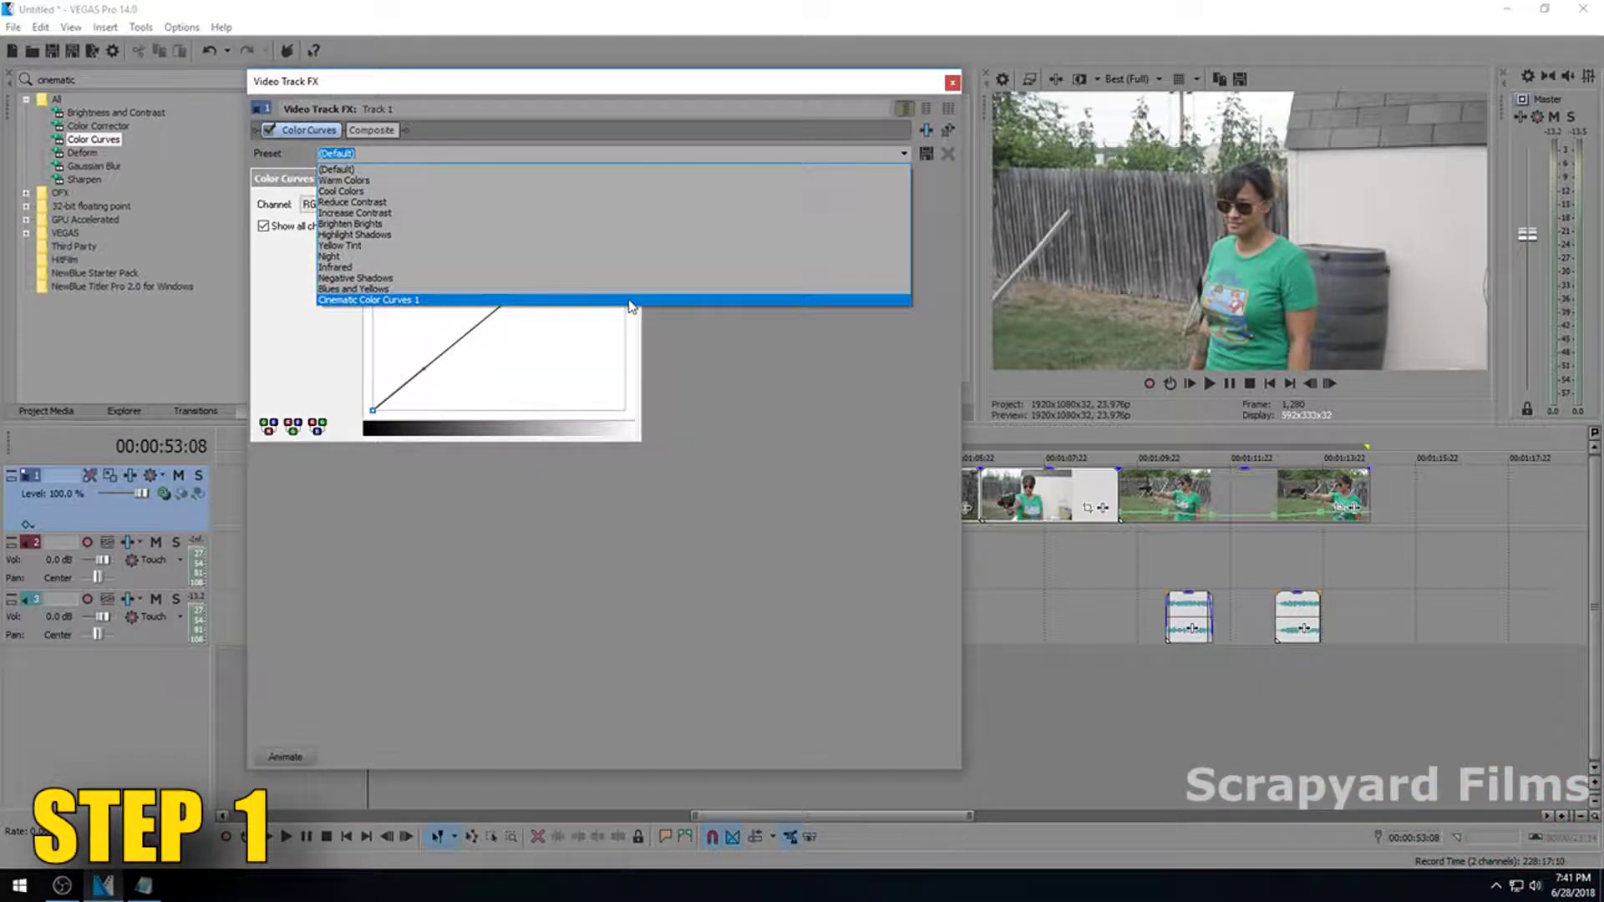
click(631, 300)
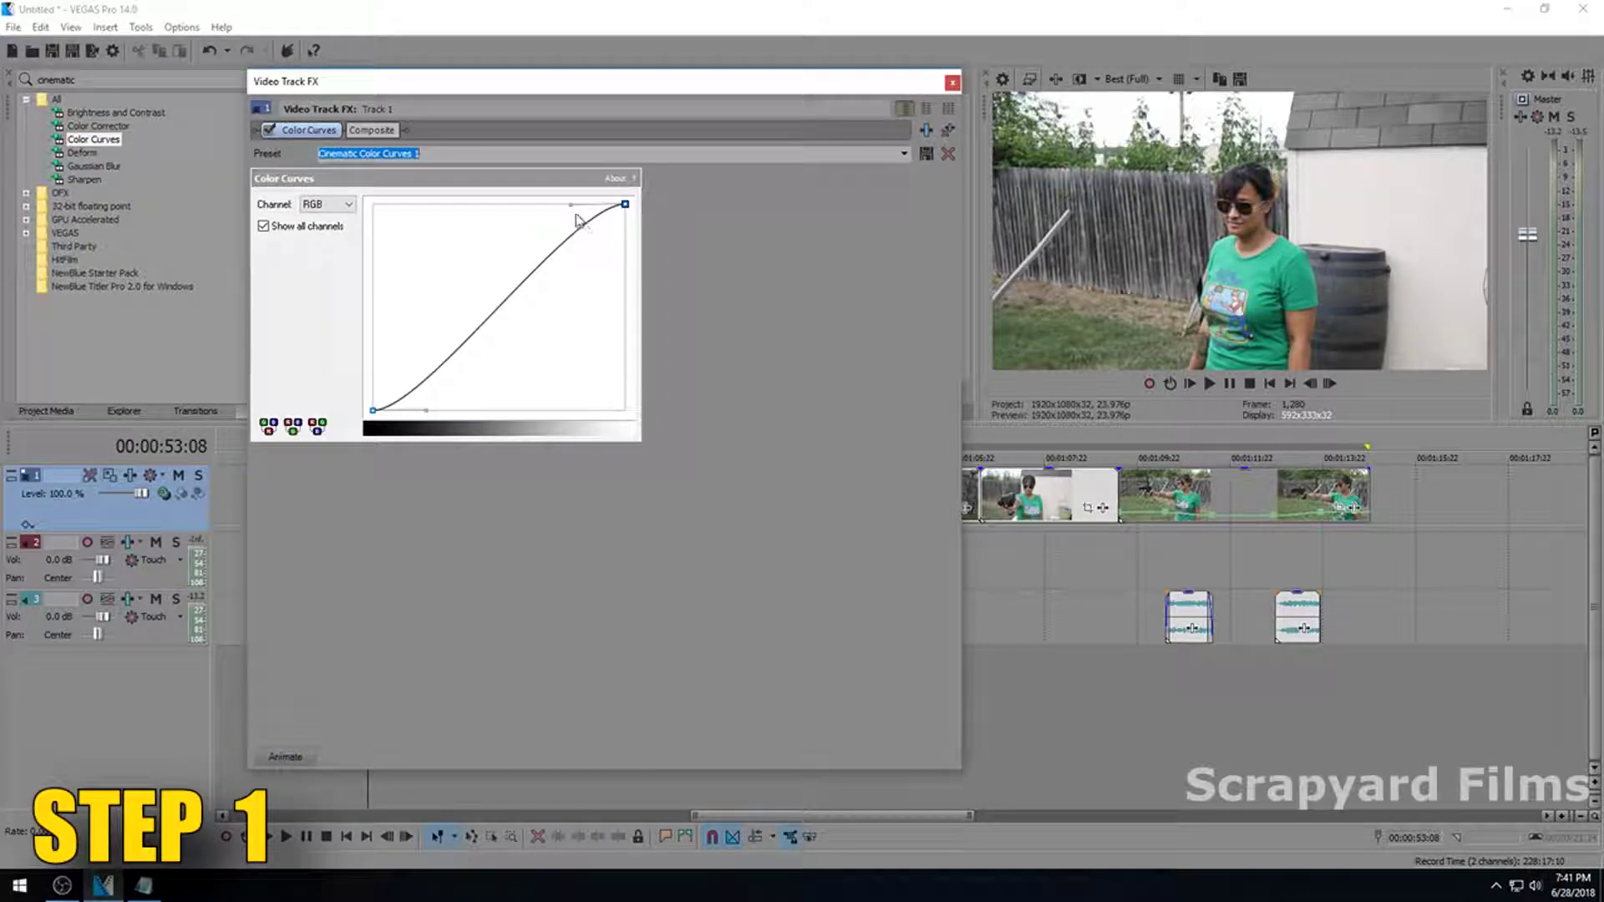
click(906, 153)
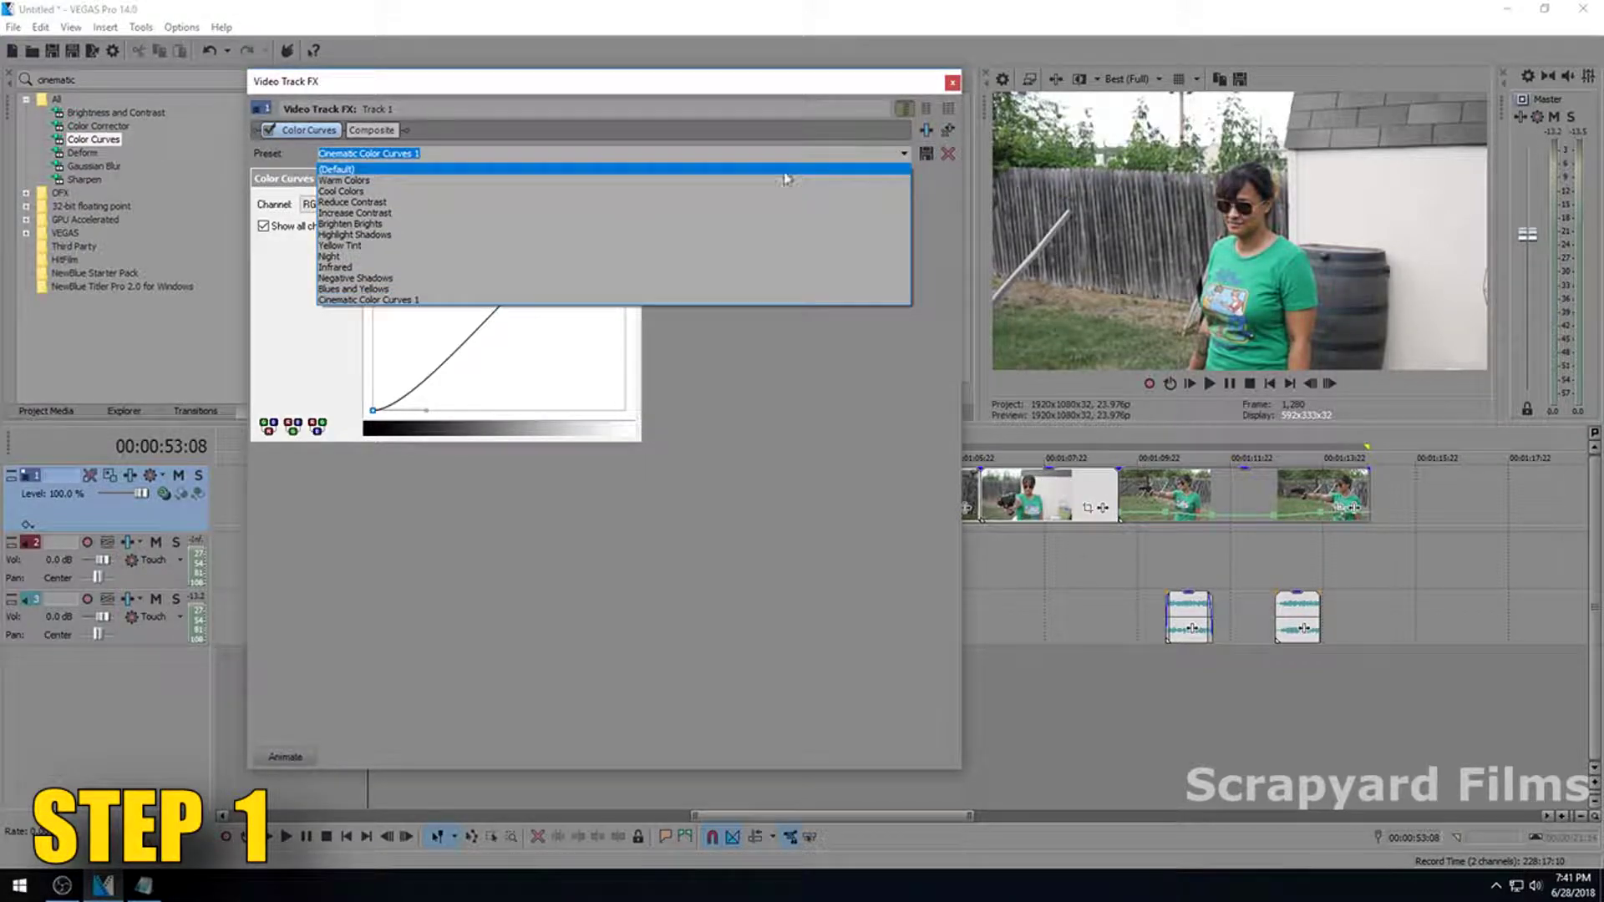
click(534, 169)
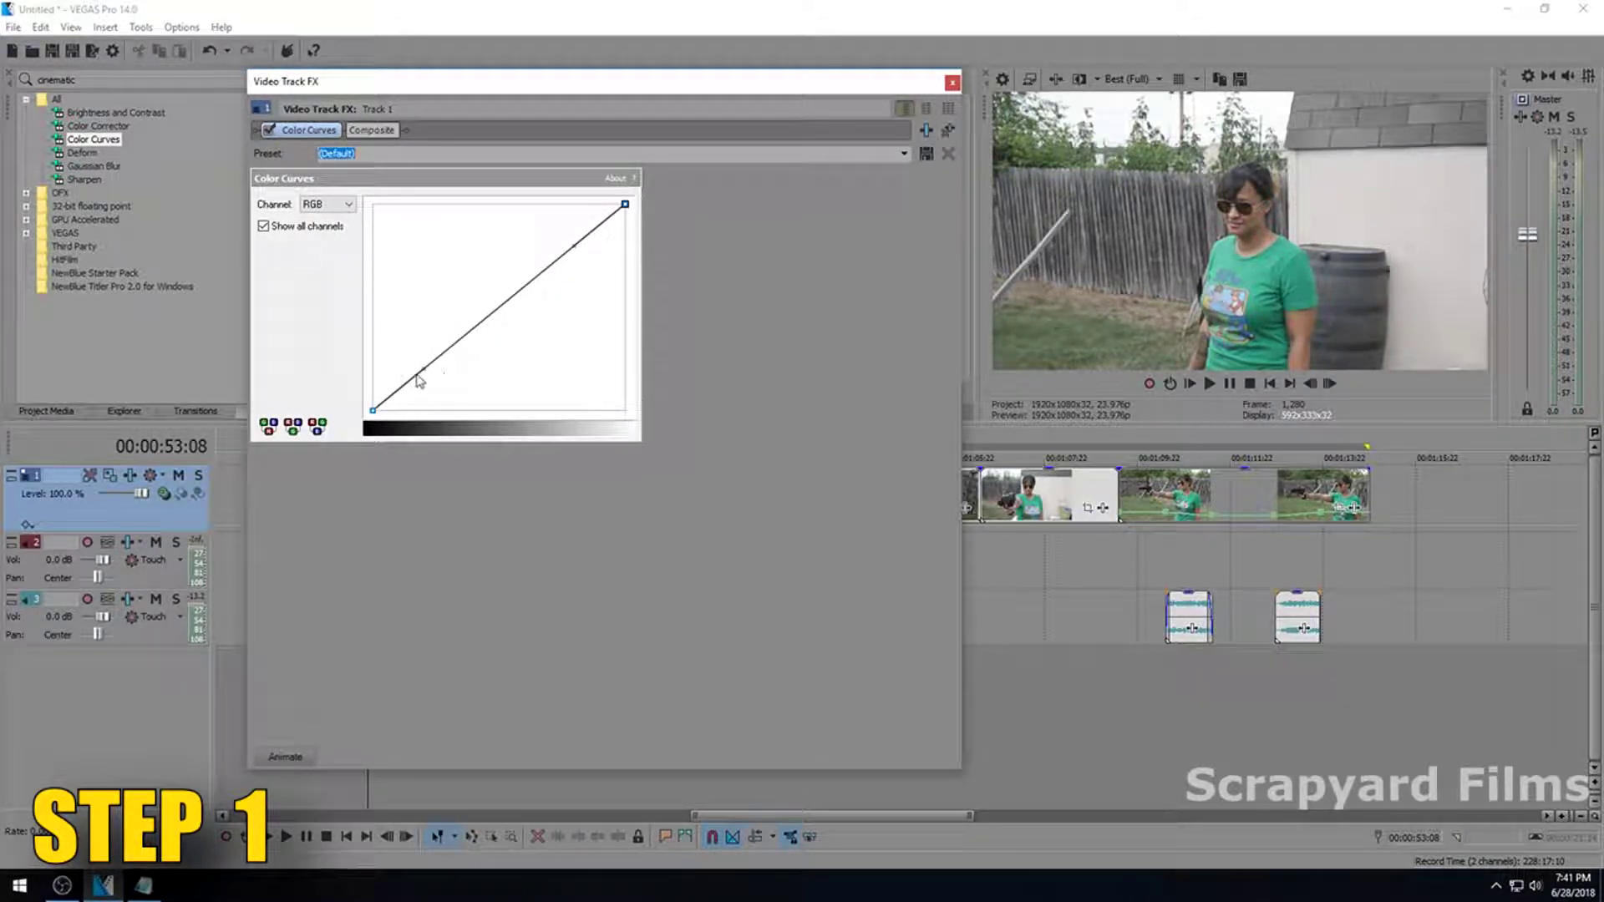
Drag the curve points into a steep S-curve that darkens shadows and lifts highlights.
drag(421, 370, 421, 411)
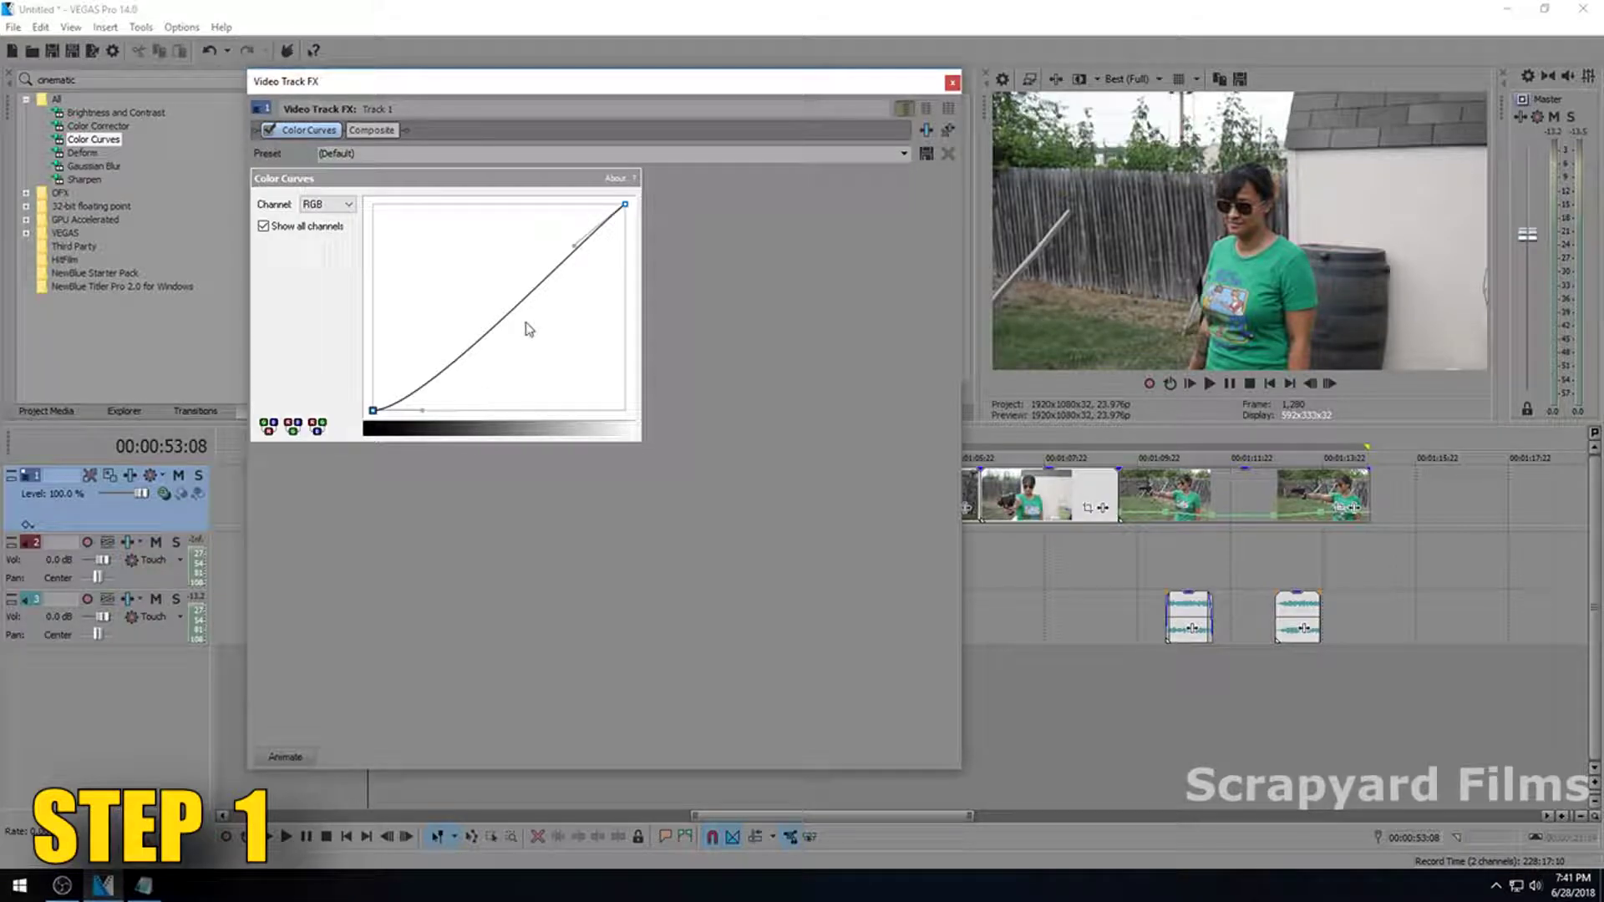
drag(572, 248, 569, 208)
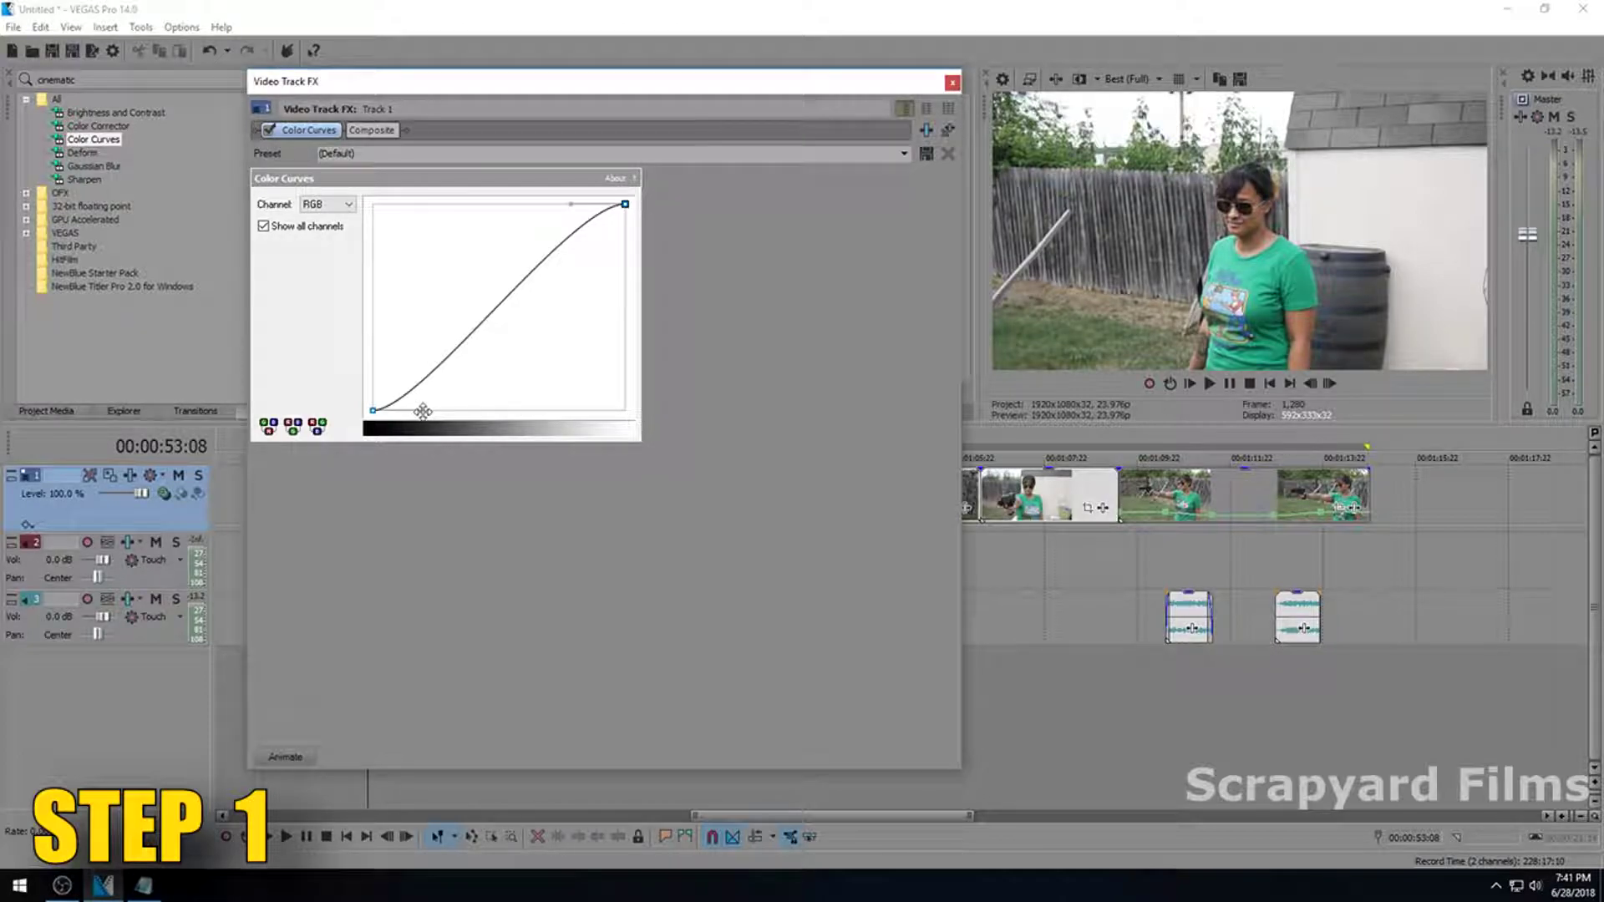
drag(422, 410, 618, 413)
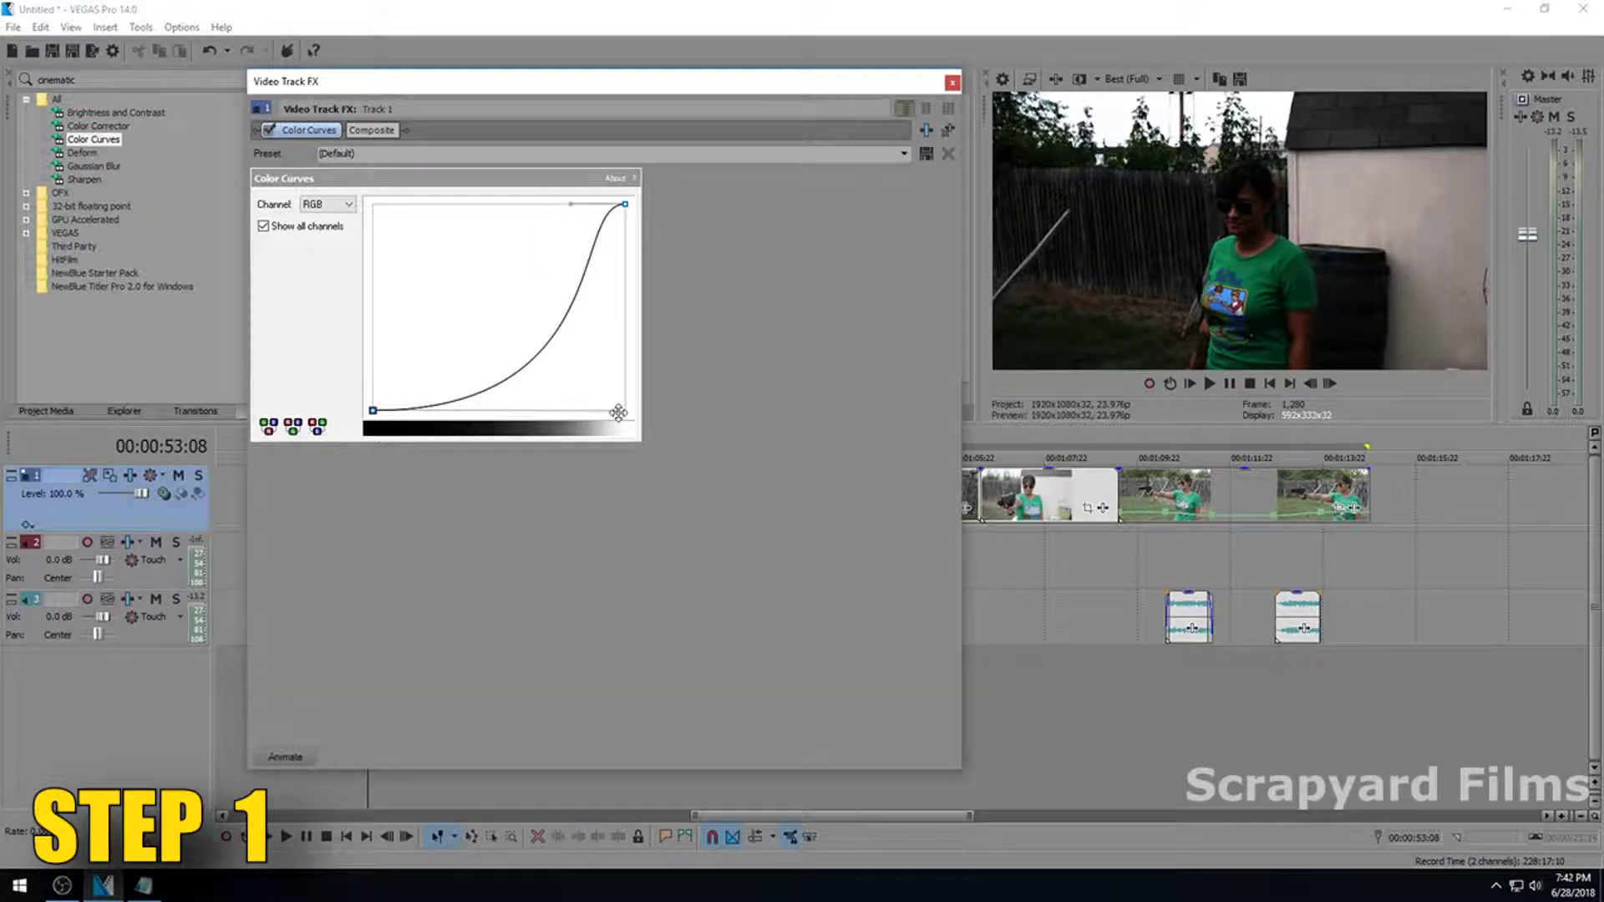
Fine-tune the S-curve handles, compare Color Curves on and off, and bring up the Brightness and Contrast presets.
drag(619, 412, 428, 410)
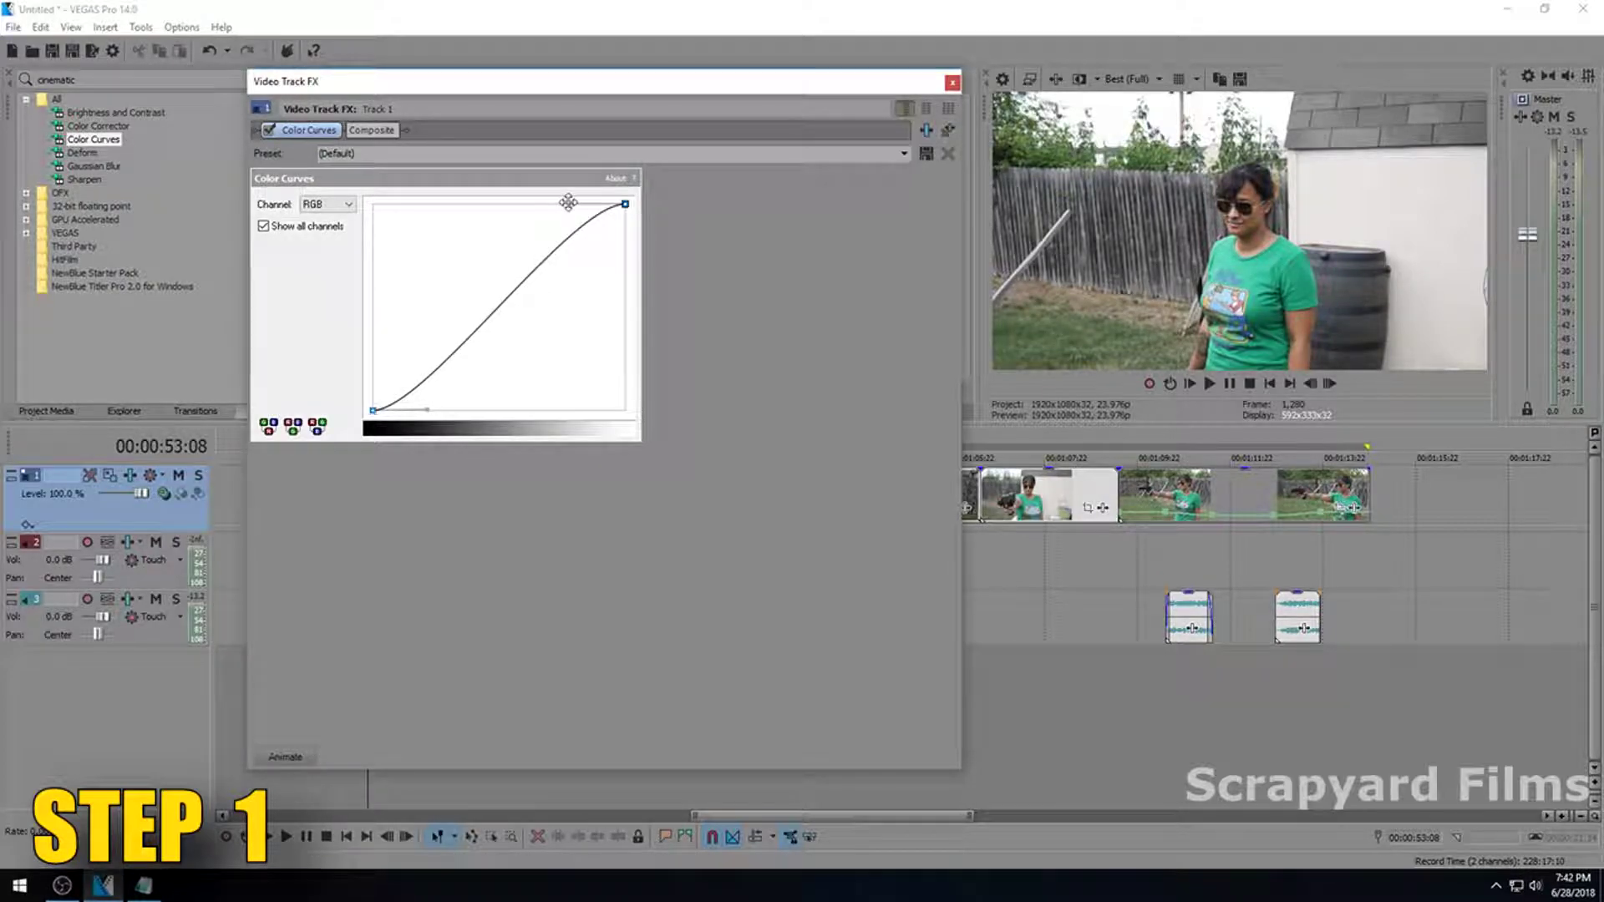
mouse_move(569, 202)
mouse_down()
mouse_move(372, 213)
mouse_move(620, 386)
mouse_move(423, 341)
mouse_move(360, 205)
mouse_move(573, 204)
mouse_up()
click(269, 131)
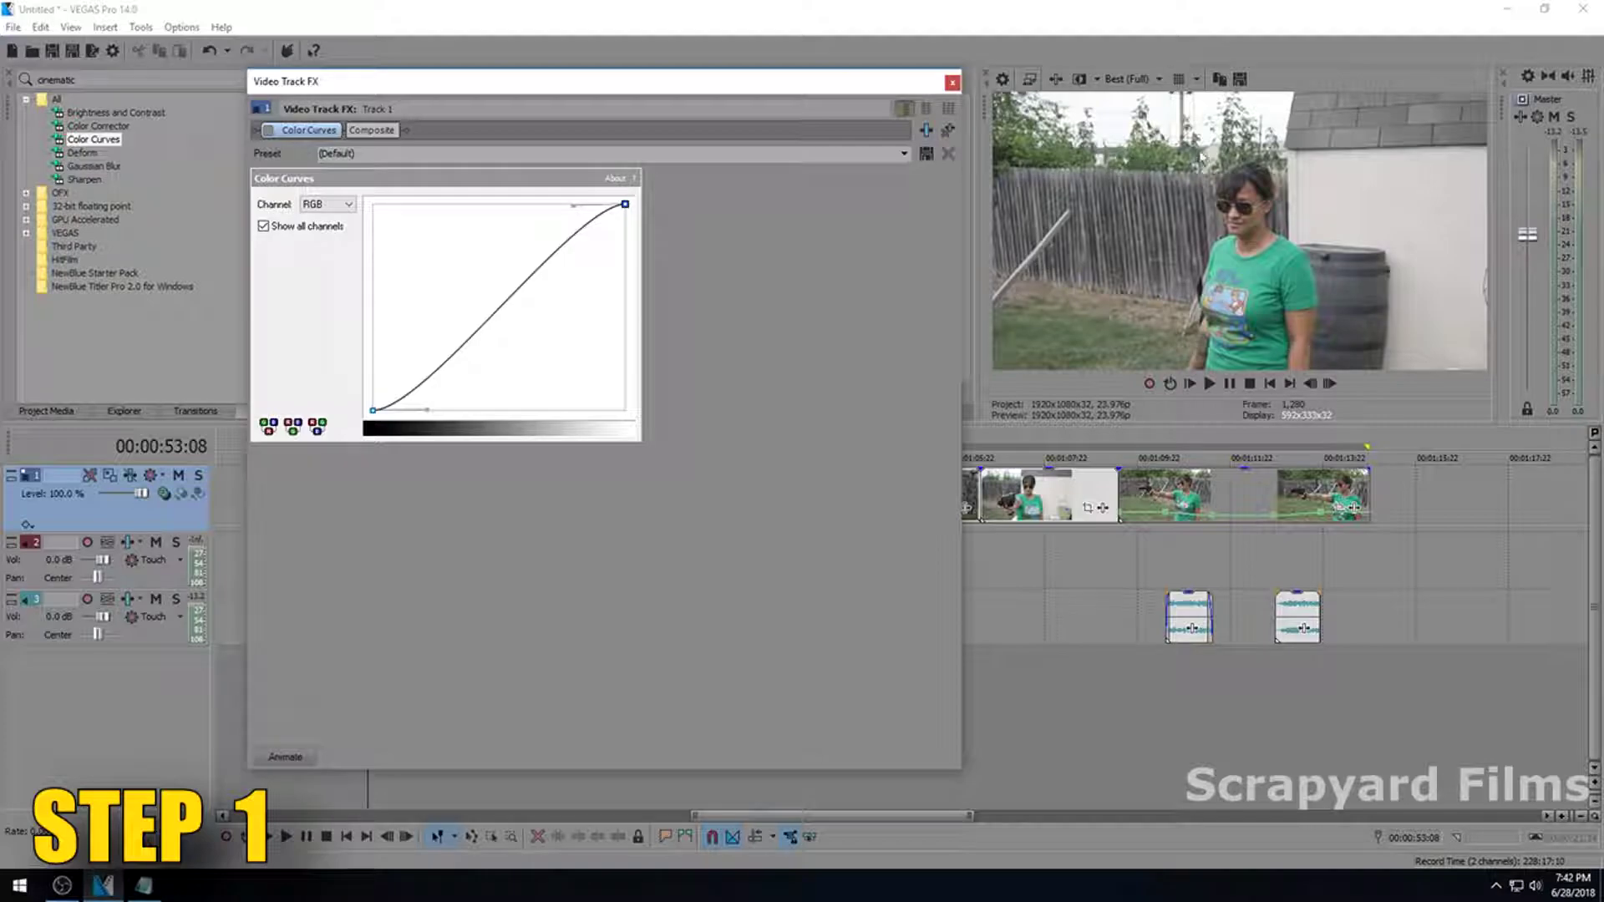
click(270, 132)
click(270, 132)
click(270, 132)
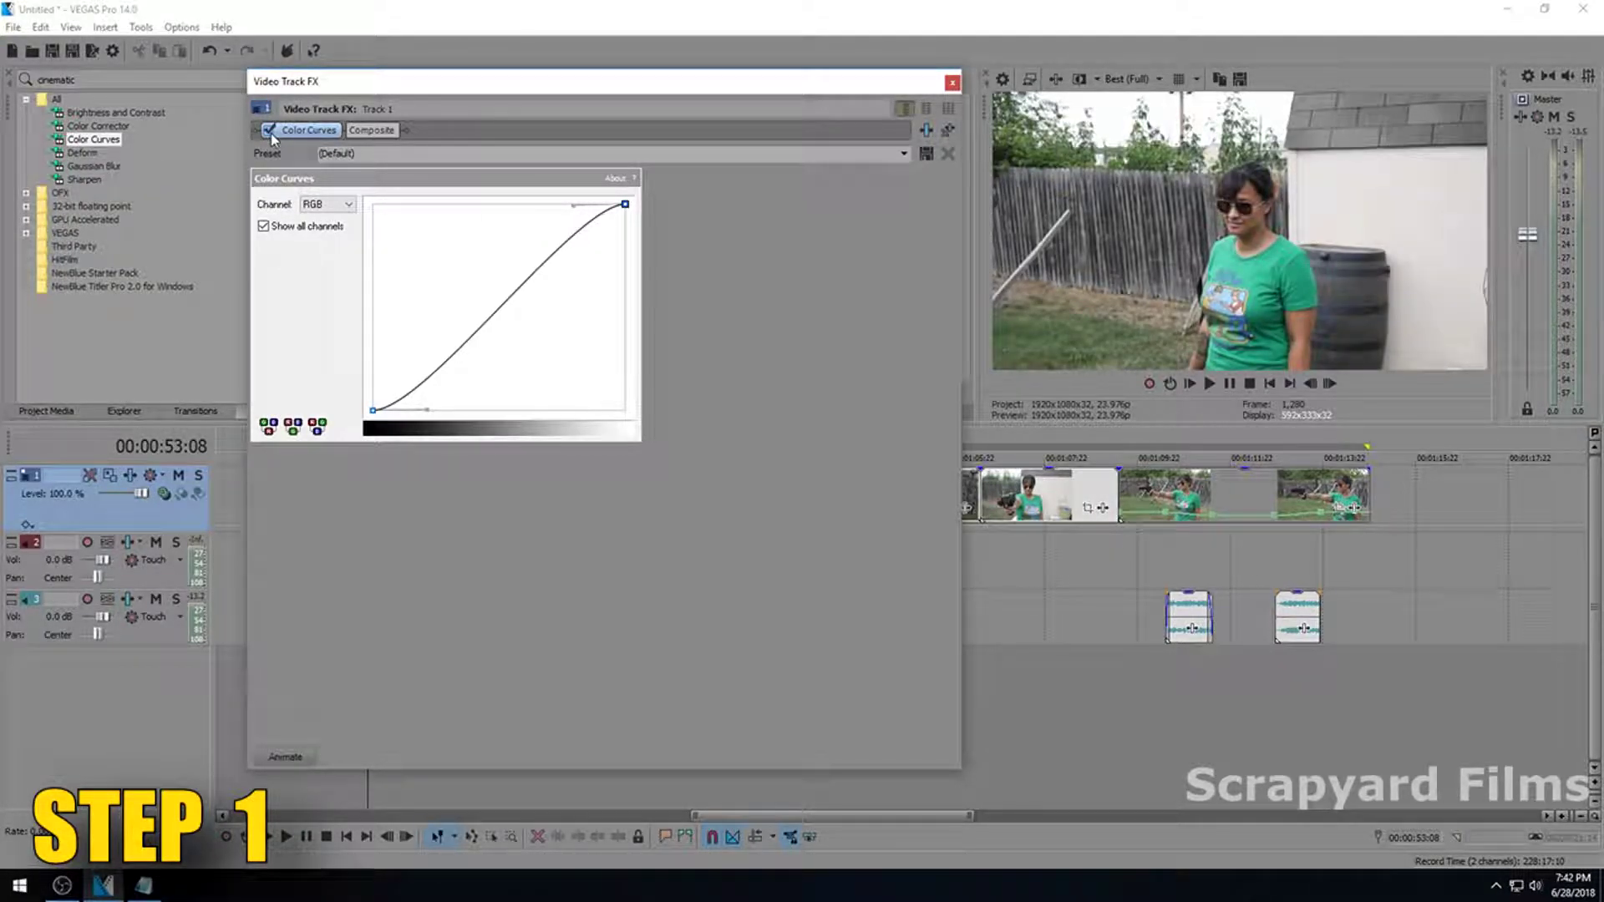
click(270, 132)
click(270, 132)
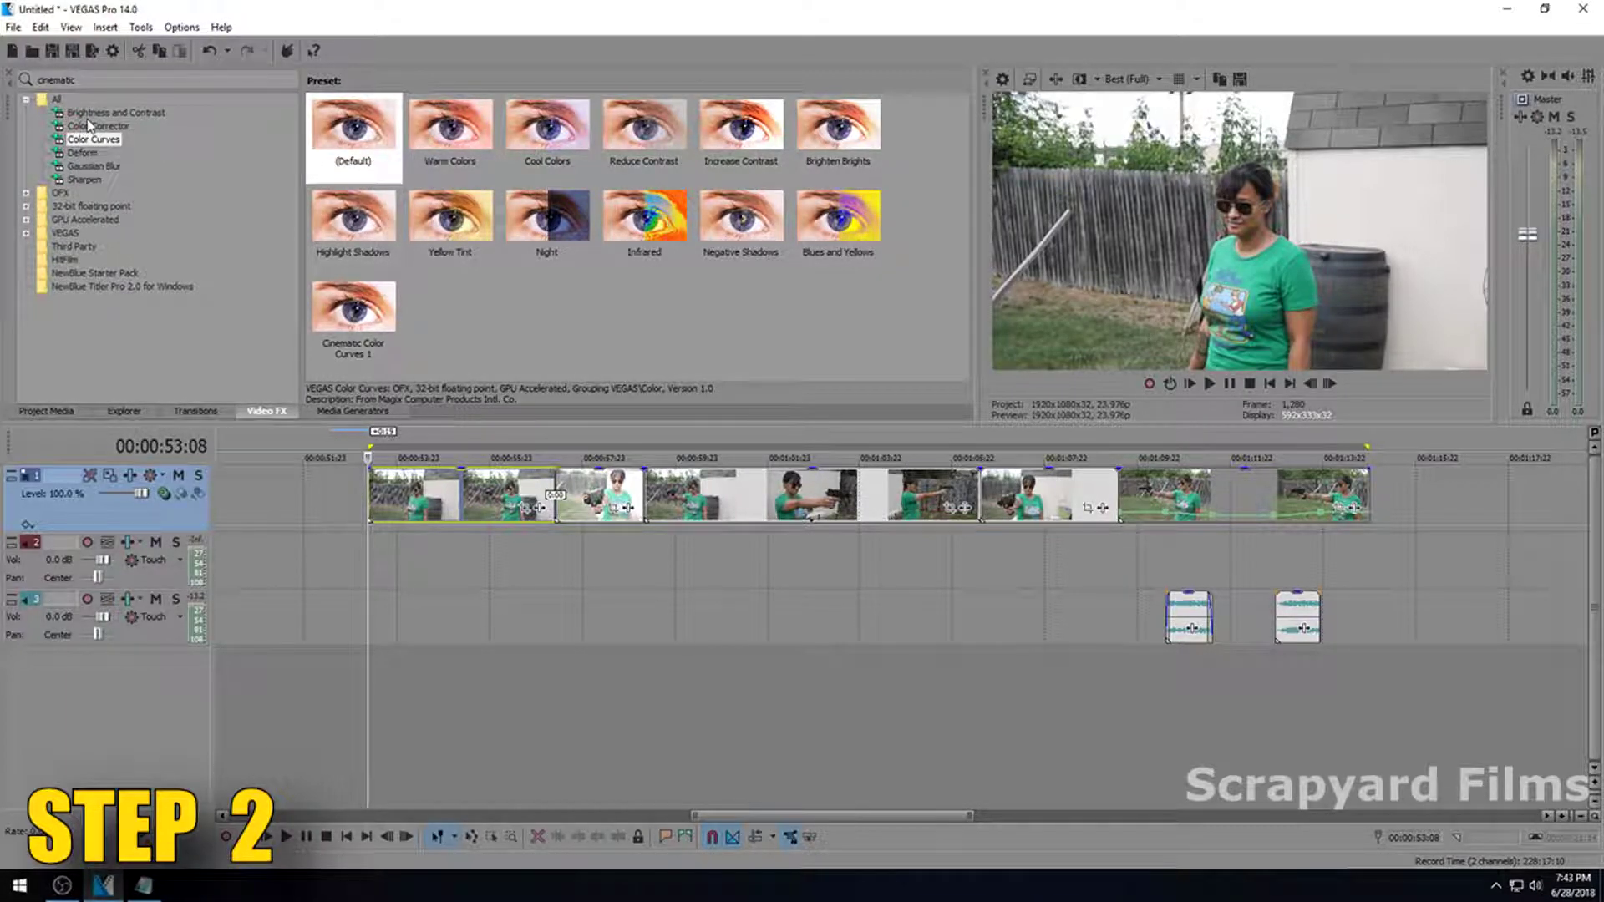
click(92, 115)
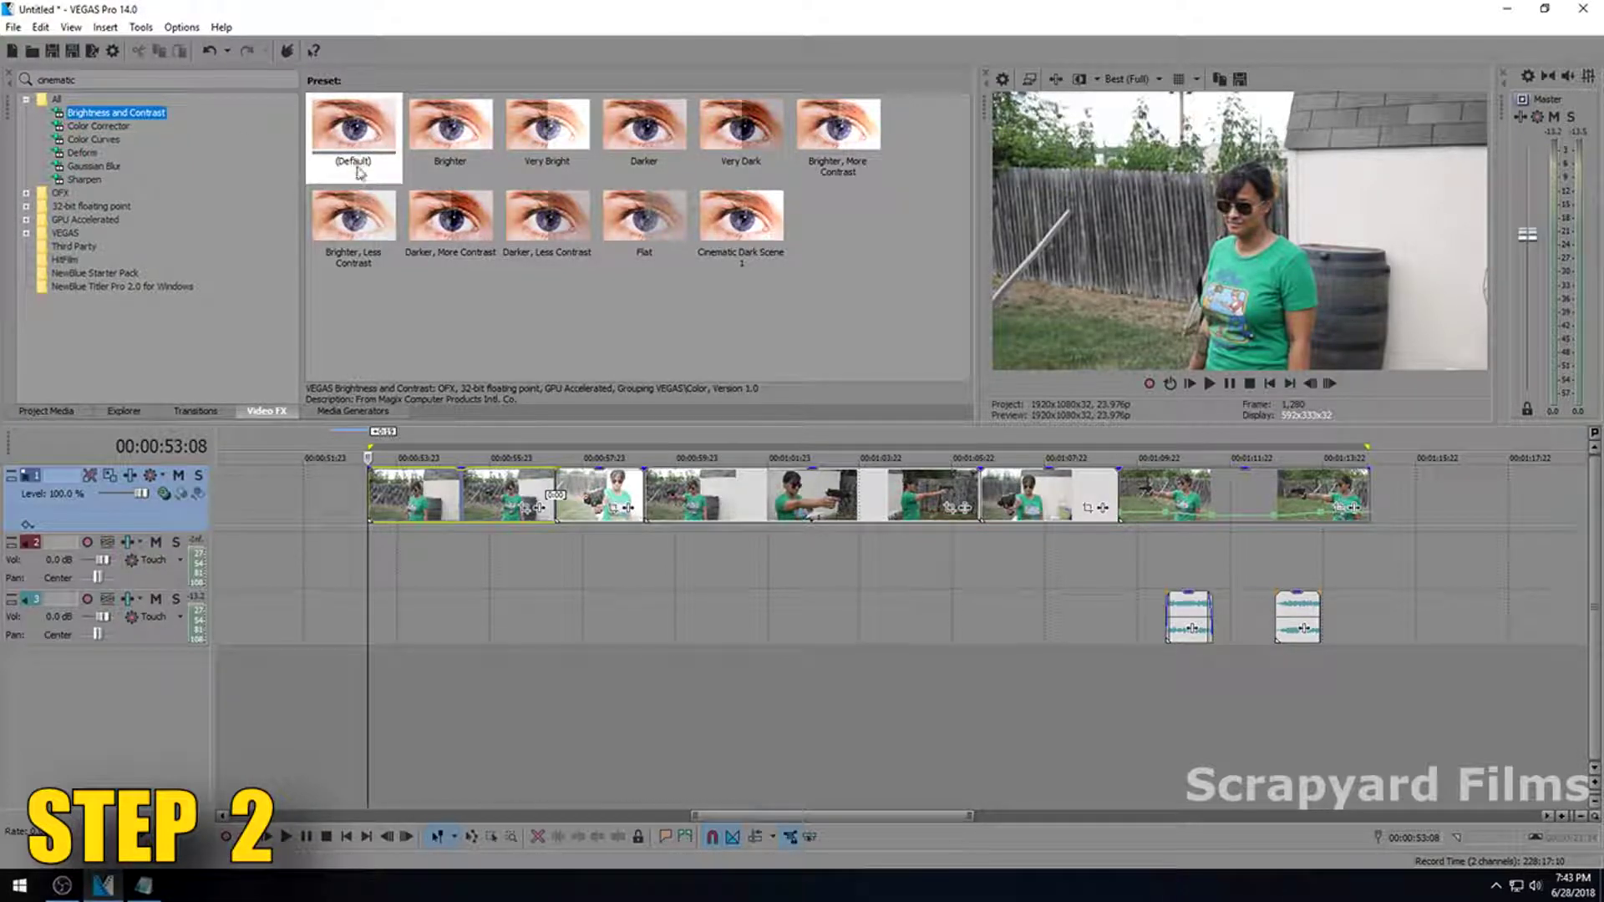
Add Brightness and Contrast to Track 1 using Cinematic Dark Scene 1 (-0.050 brightness, -0.100 contrast).
drag(357, 171, 49, 493)
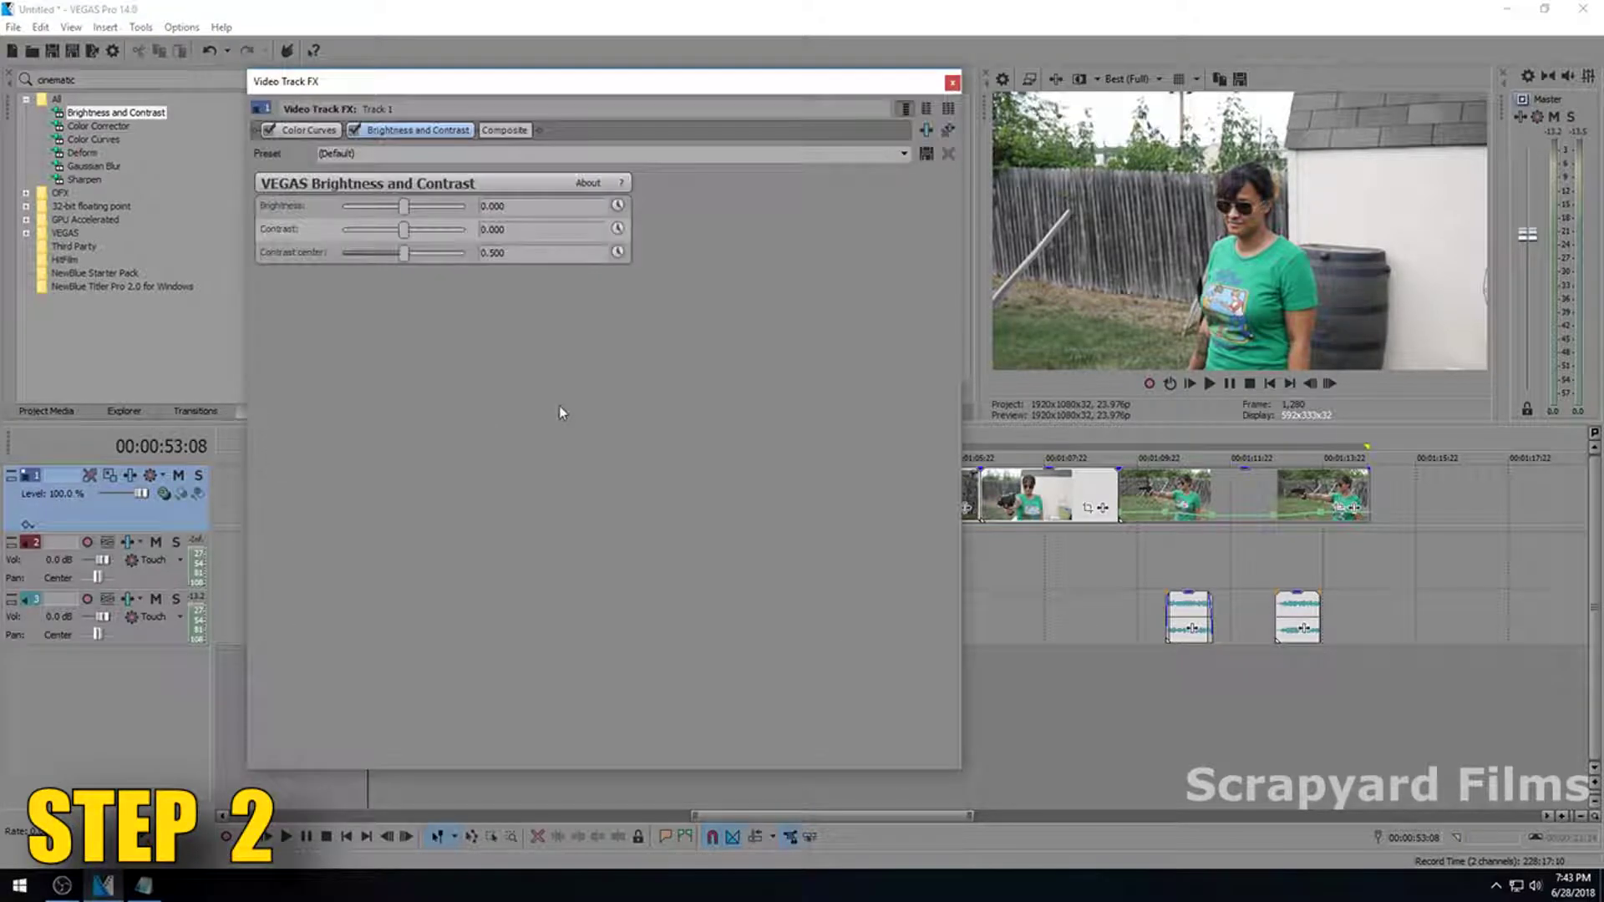
click(905, 155)
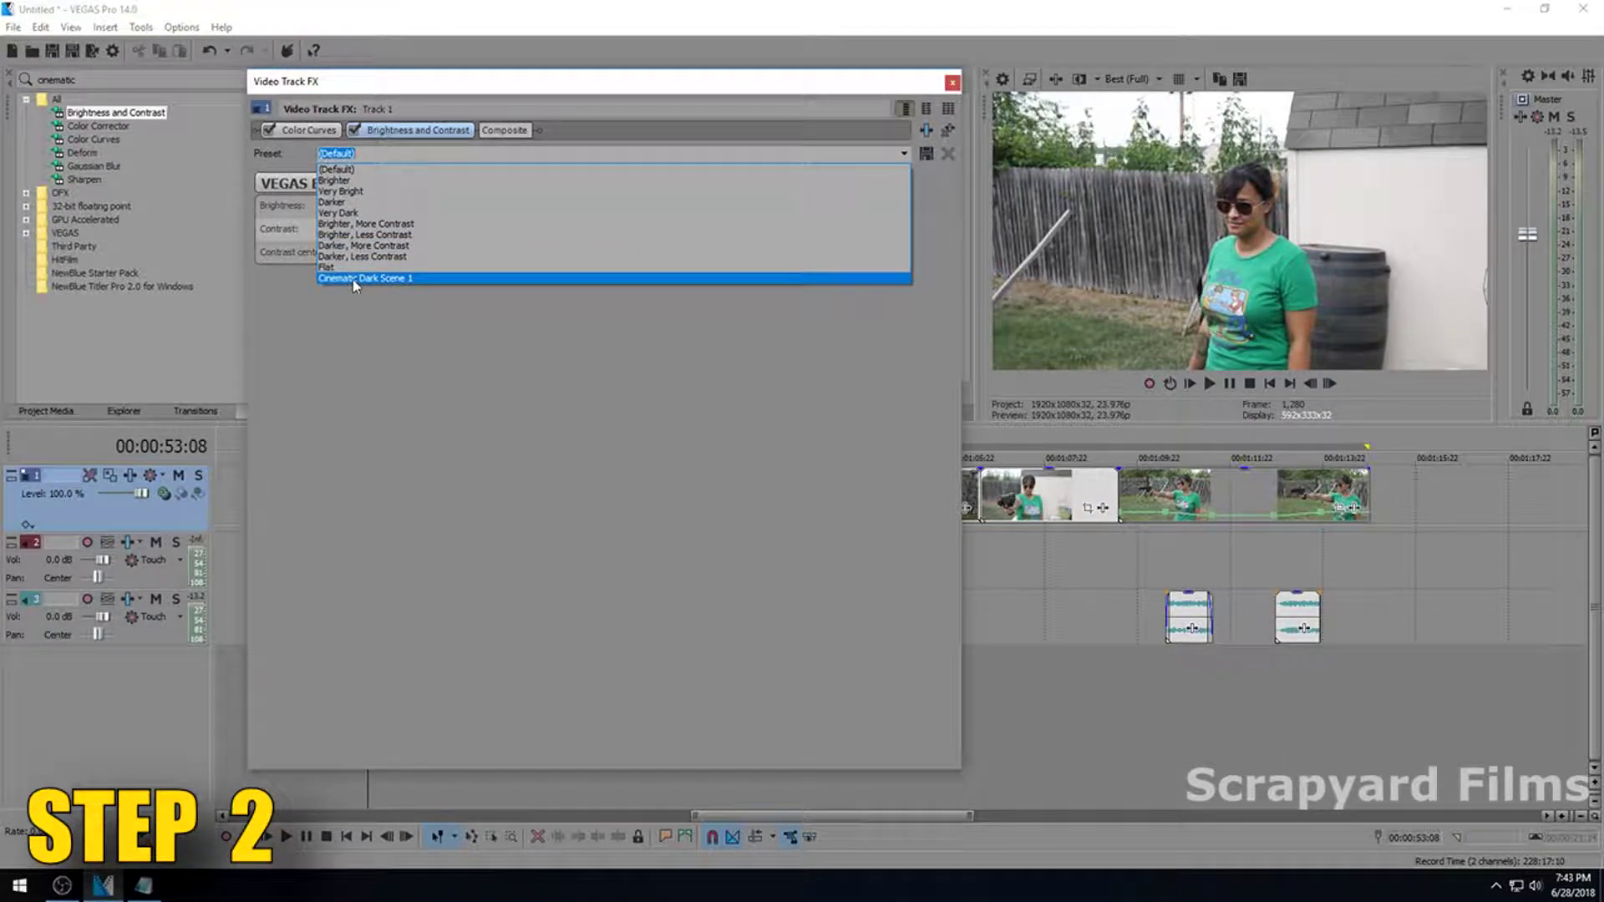
click(353, 279)
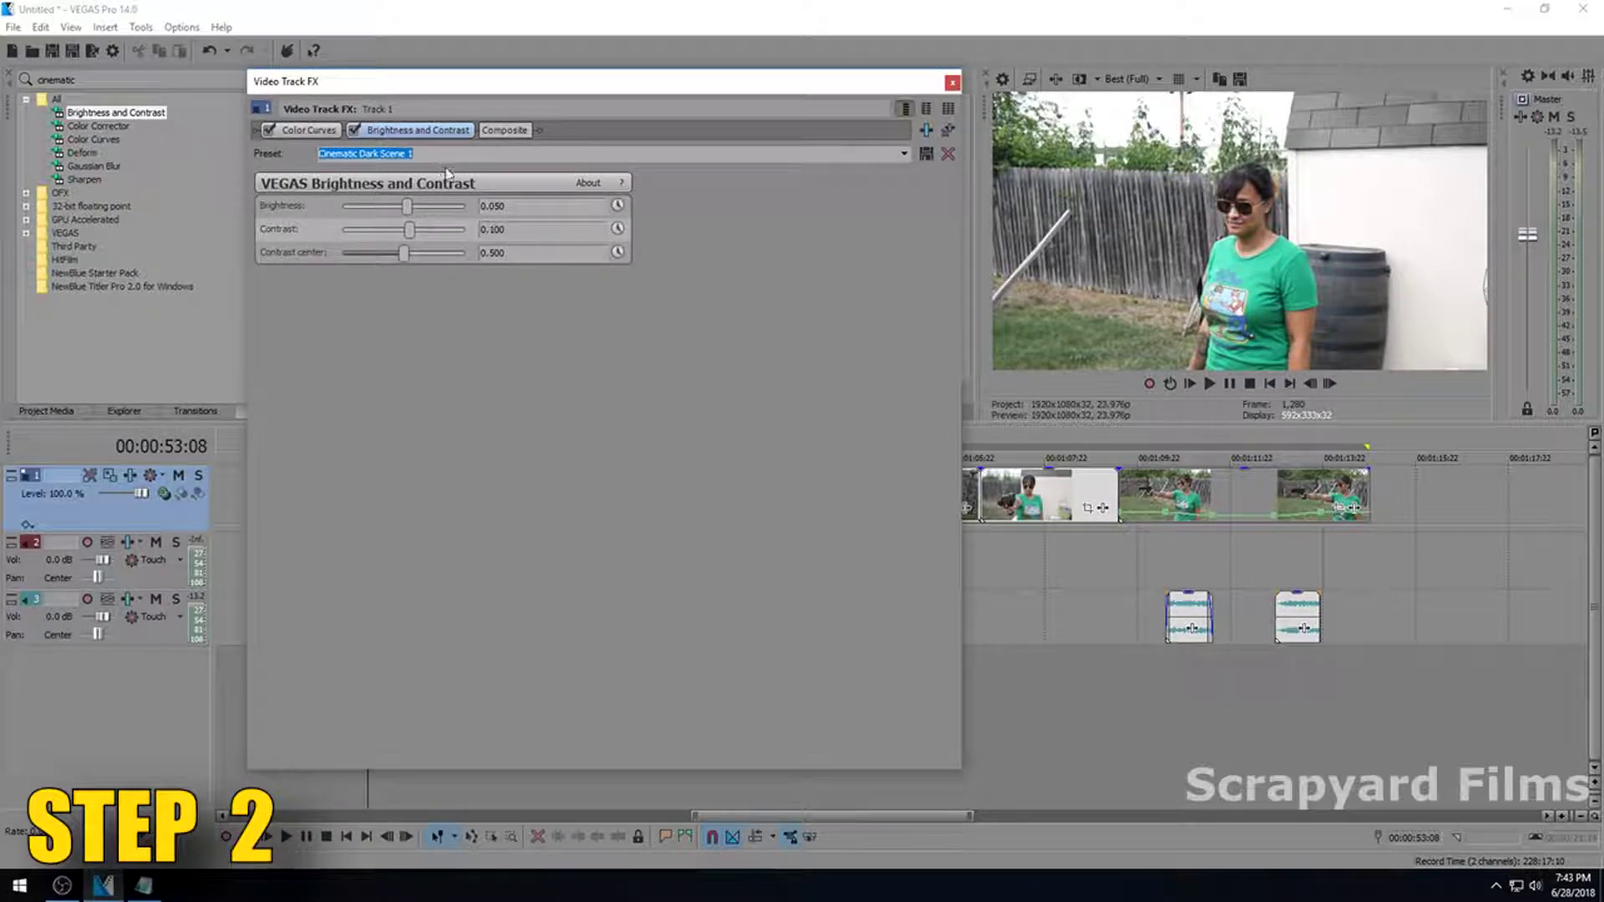
click(406, 154)
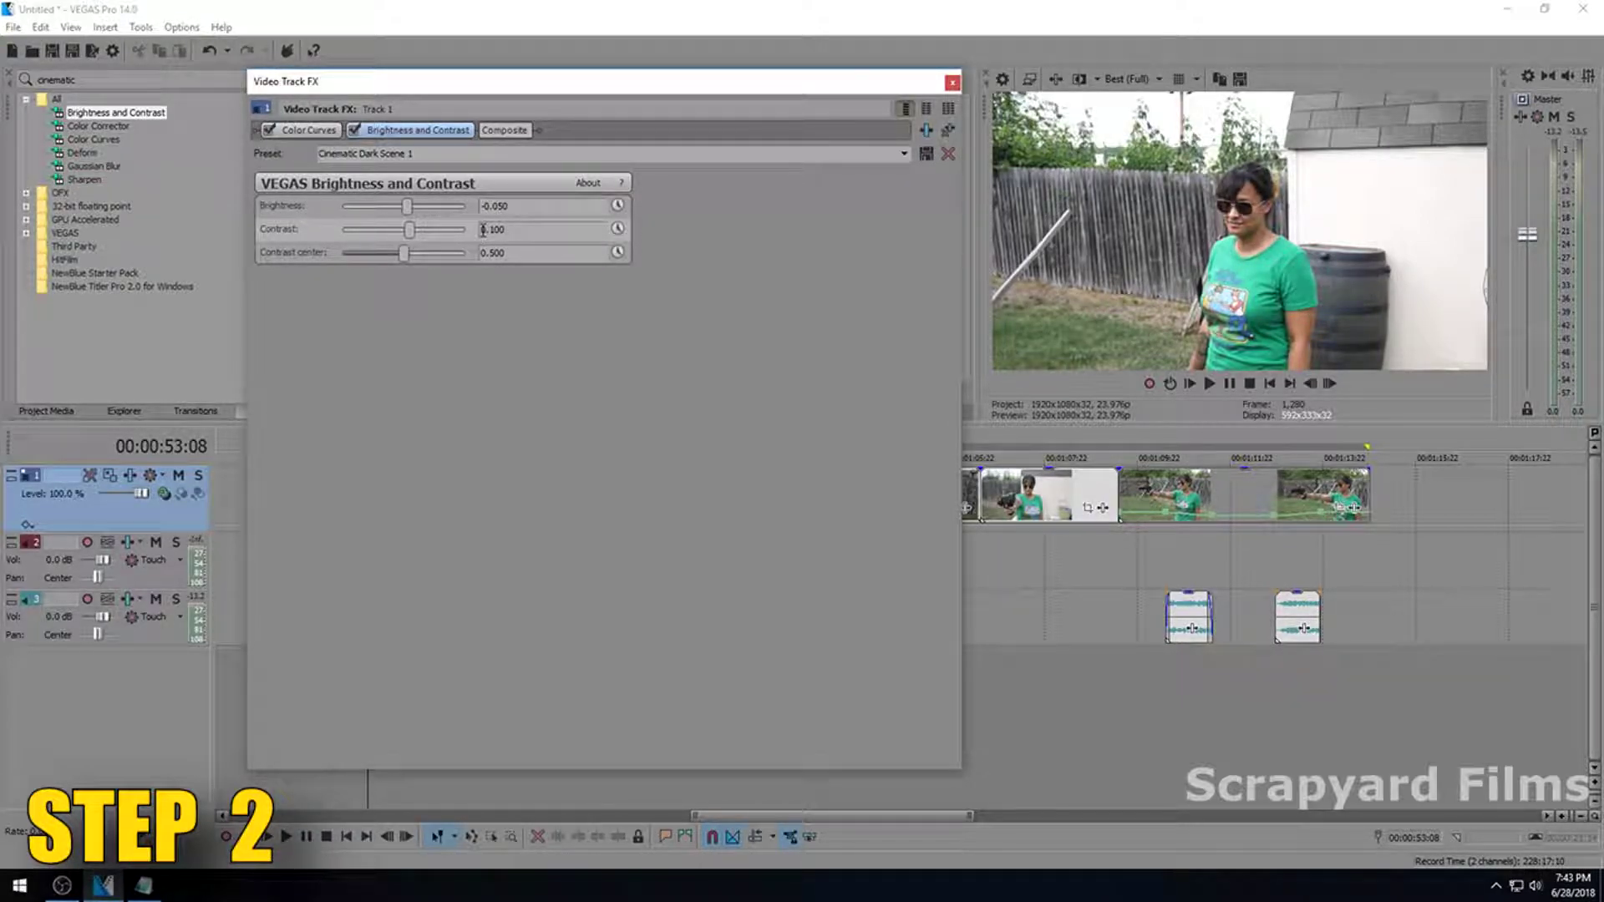
click(483, 230)
click(514, 206)
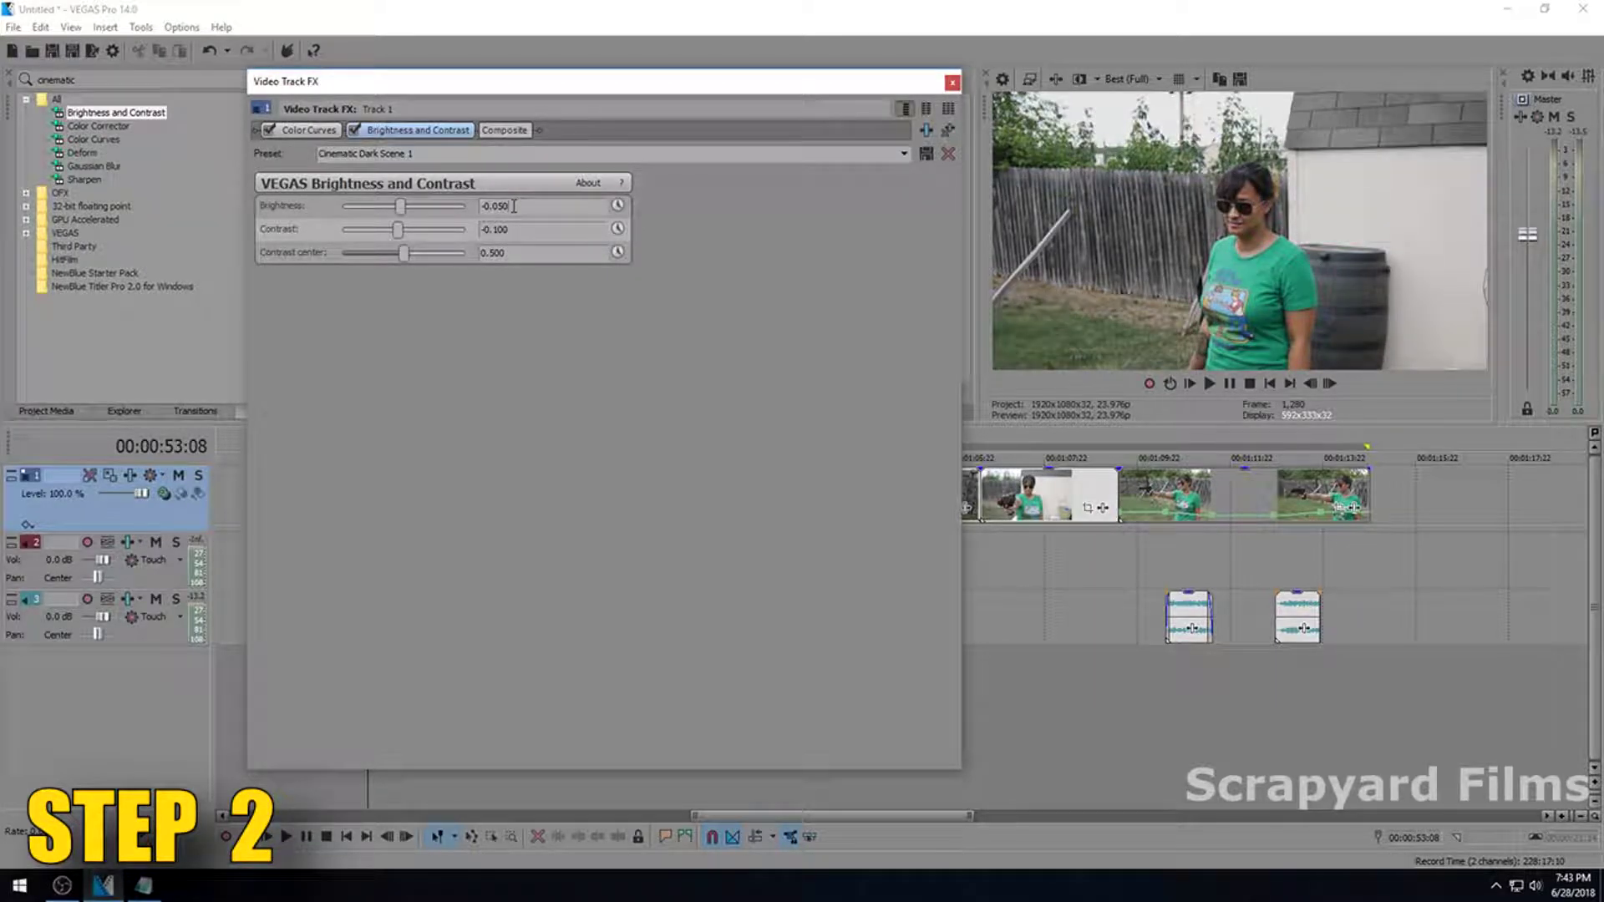
Toggle Brightness and Contrast off and on to compare, leaving it enabled.
click(354, 130)
click(355, 131)
click(355, 131)
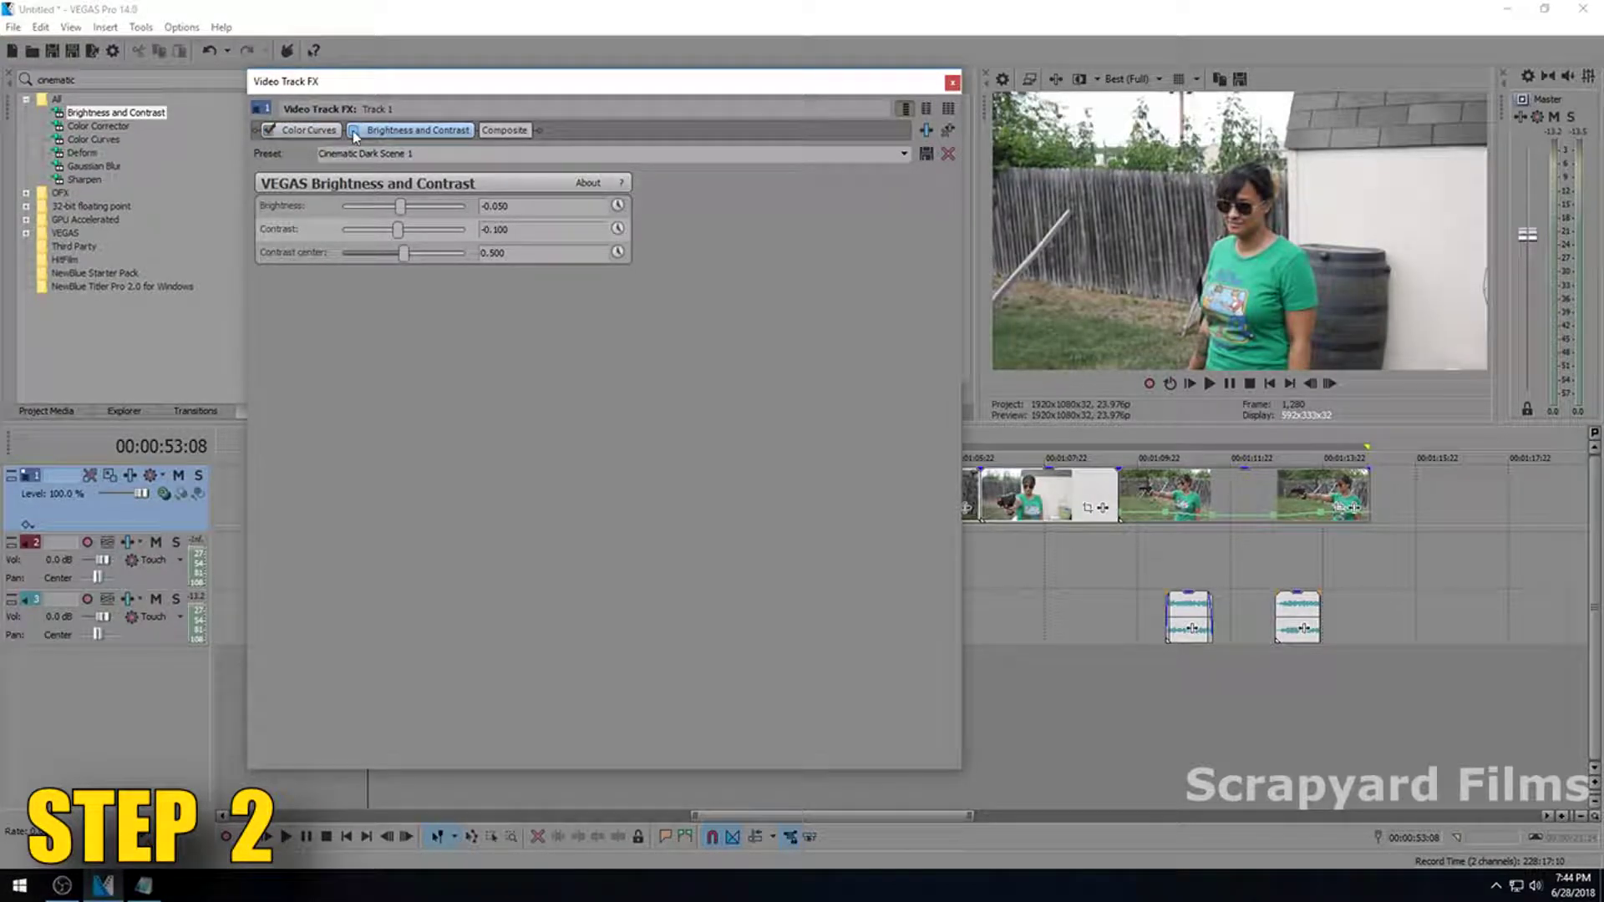
click(352, 131)
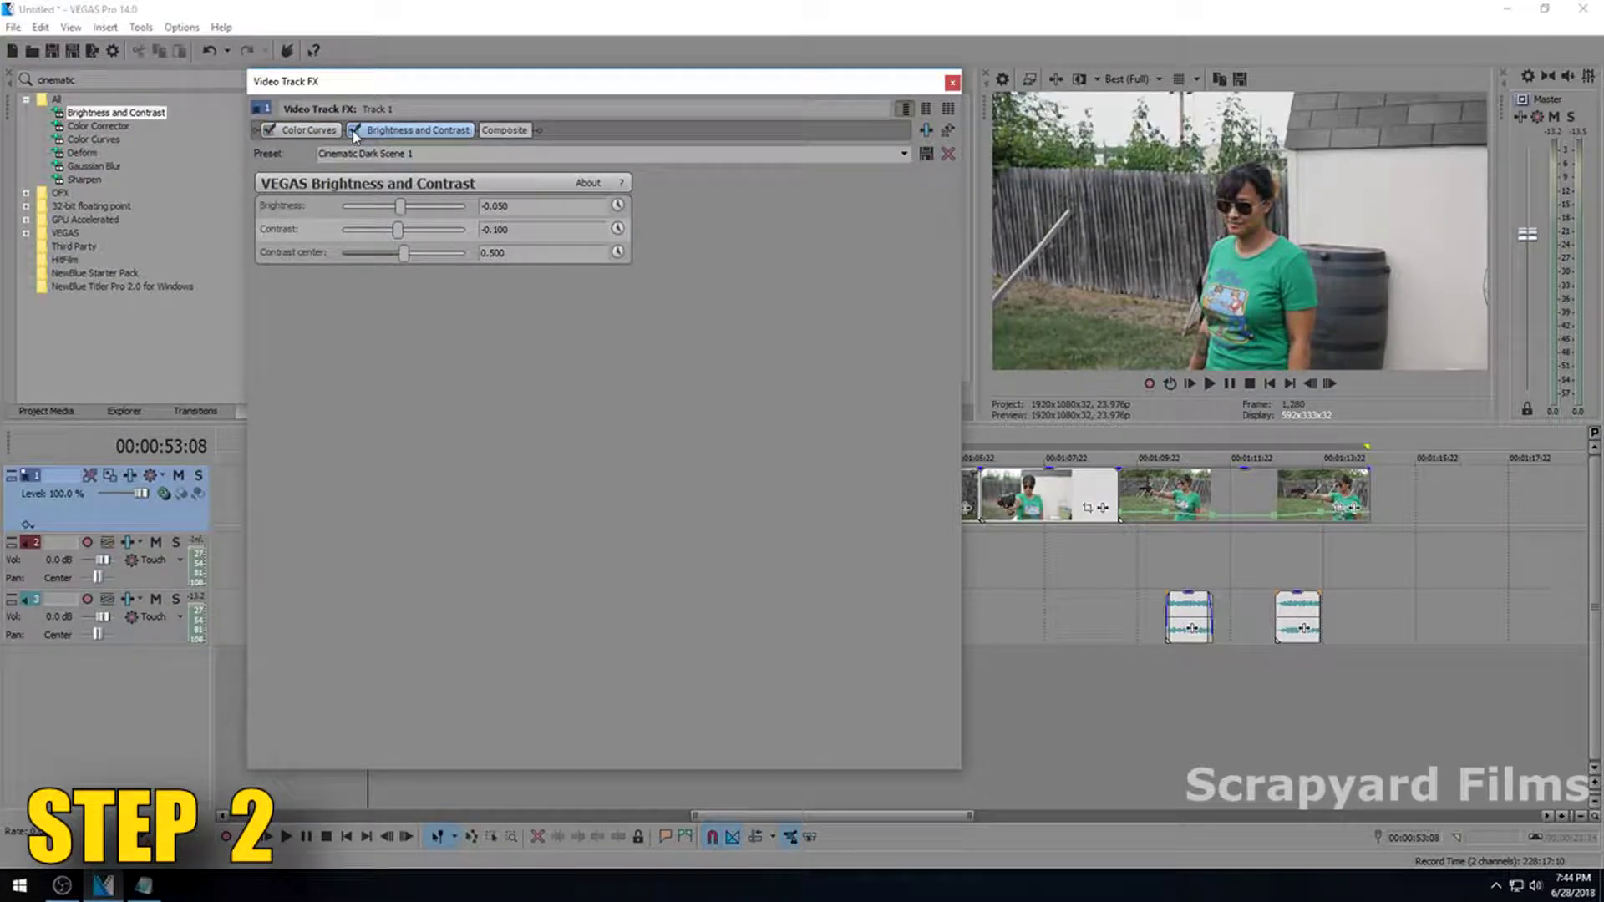
click(353, 130)
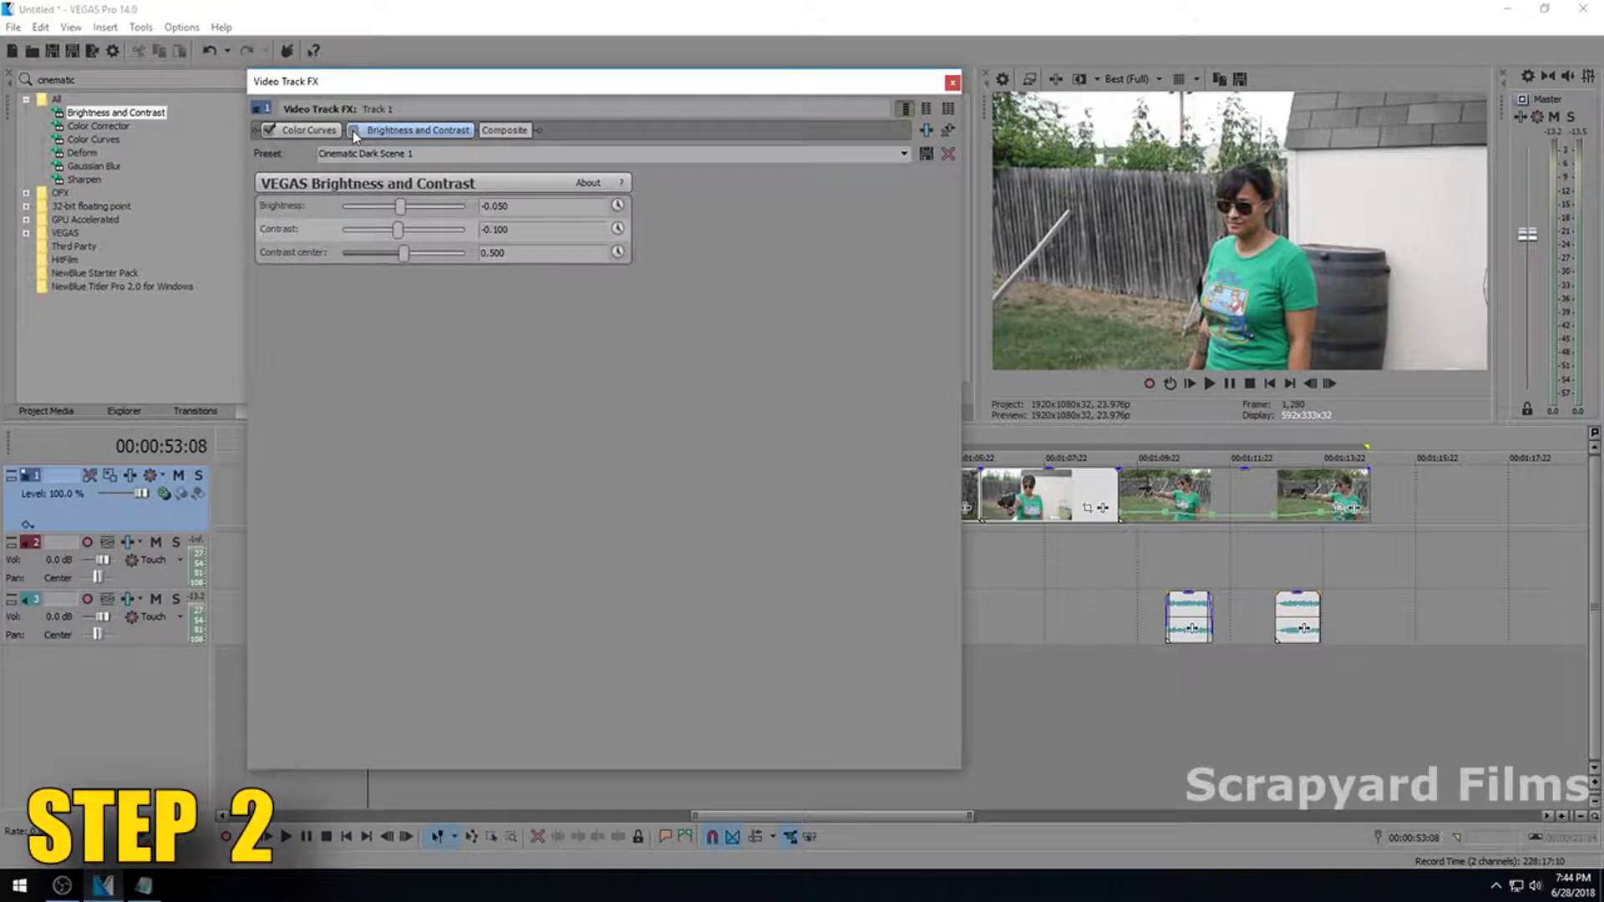
click(352, 130)
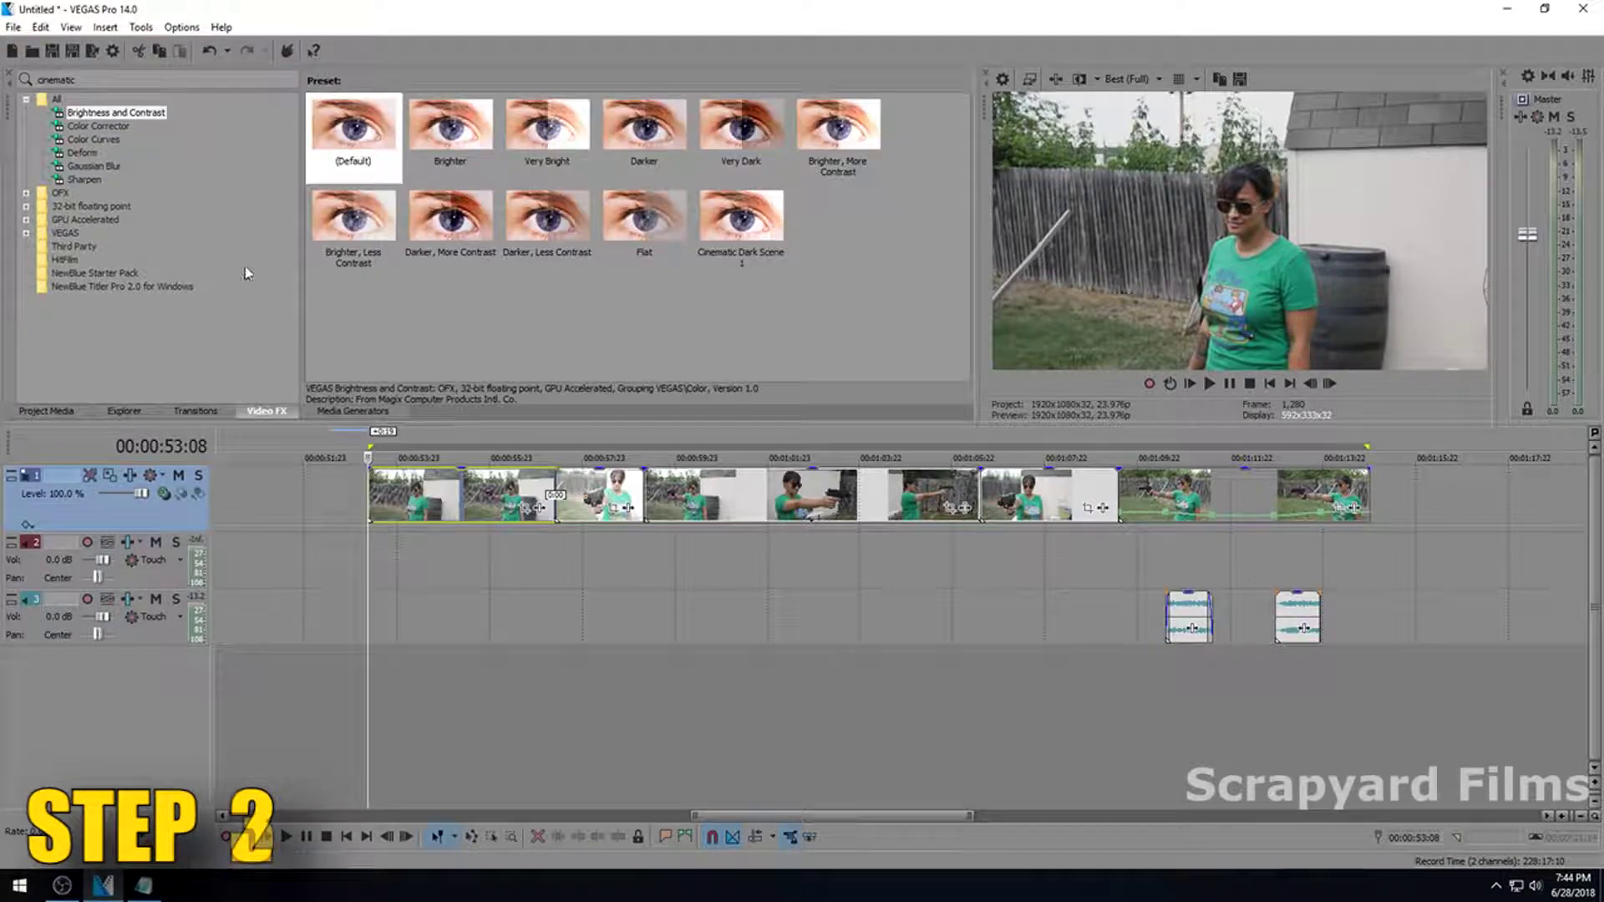
Add the default Sharpen effect to Track 1 and set its Amount to 0.200.
click(84, 179)
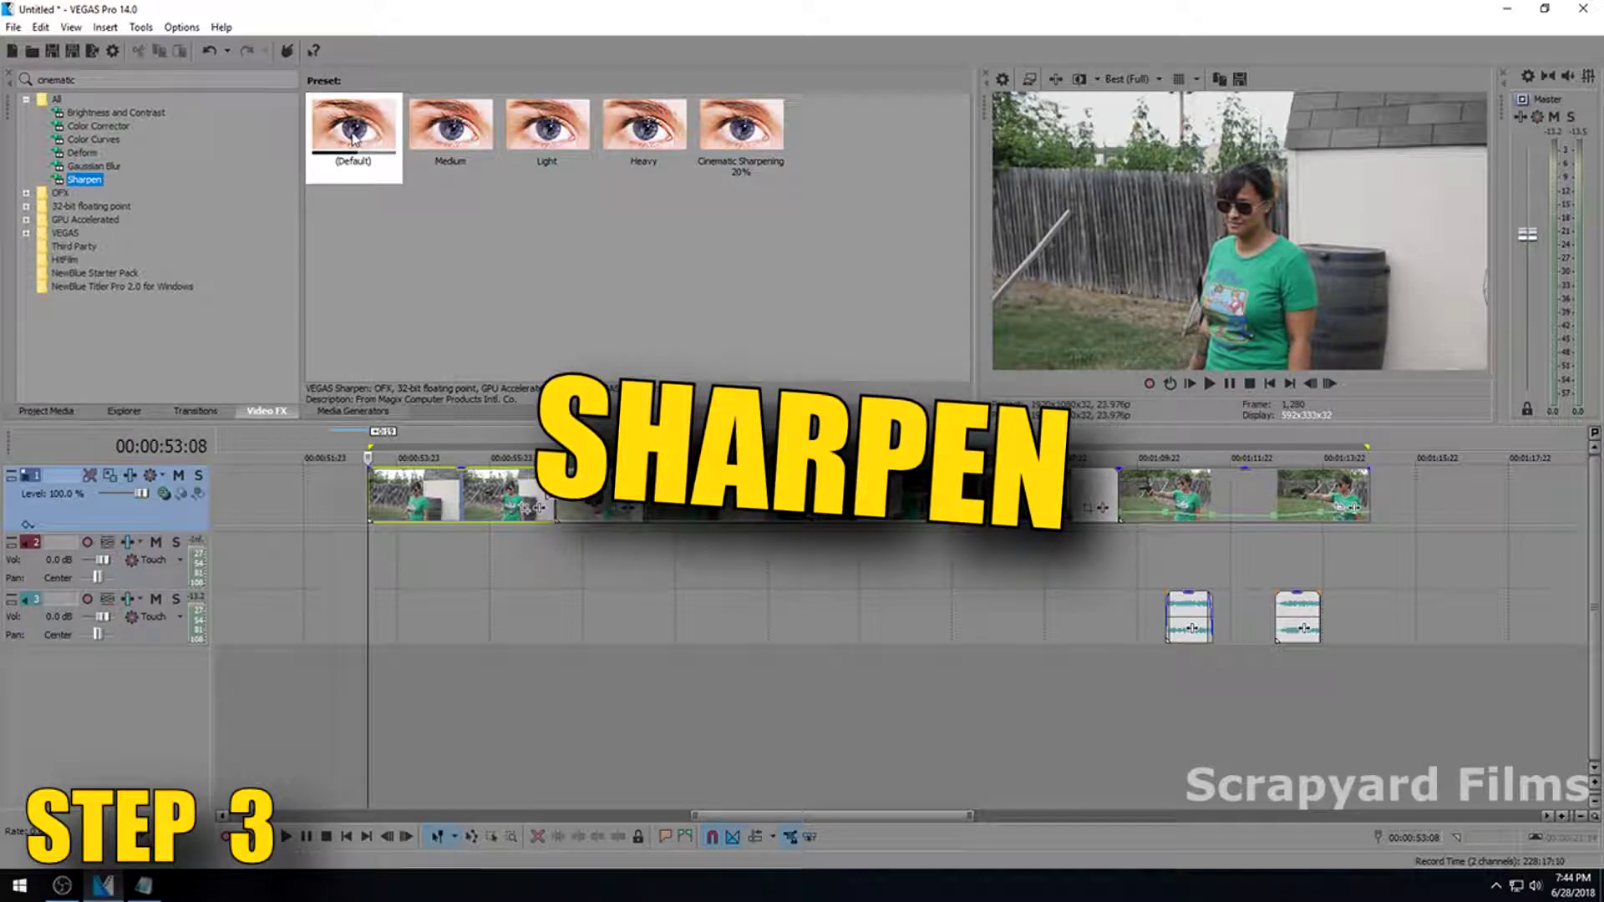
drag(355, 136, 50, 492)
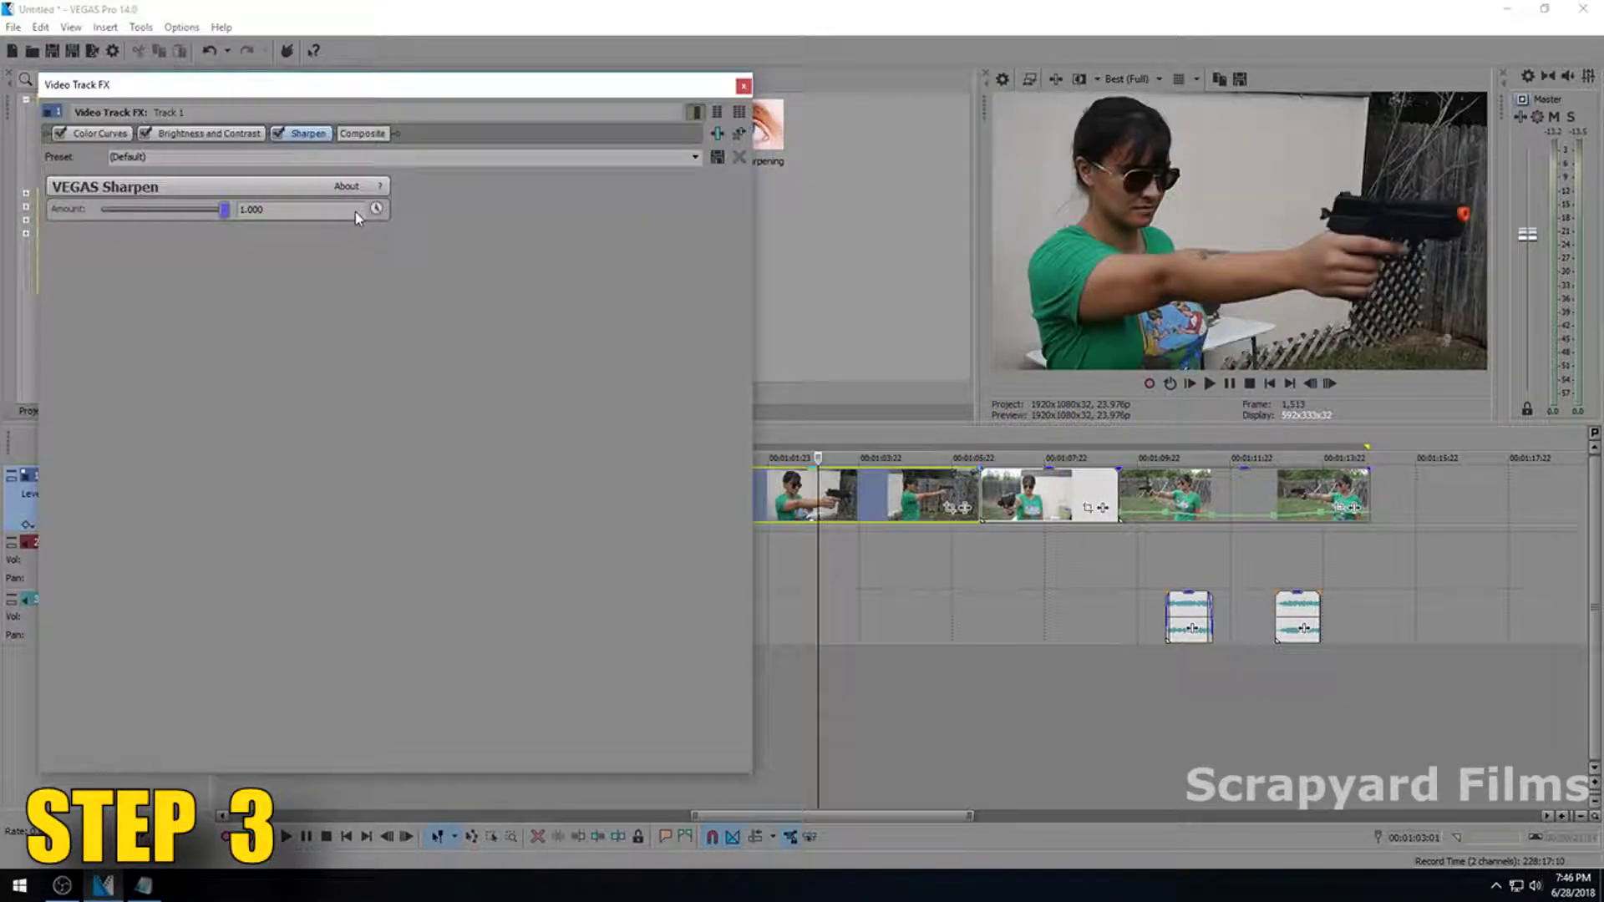
drag(224, 210, 75, 215)
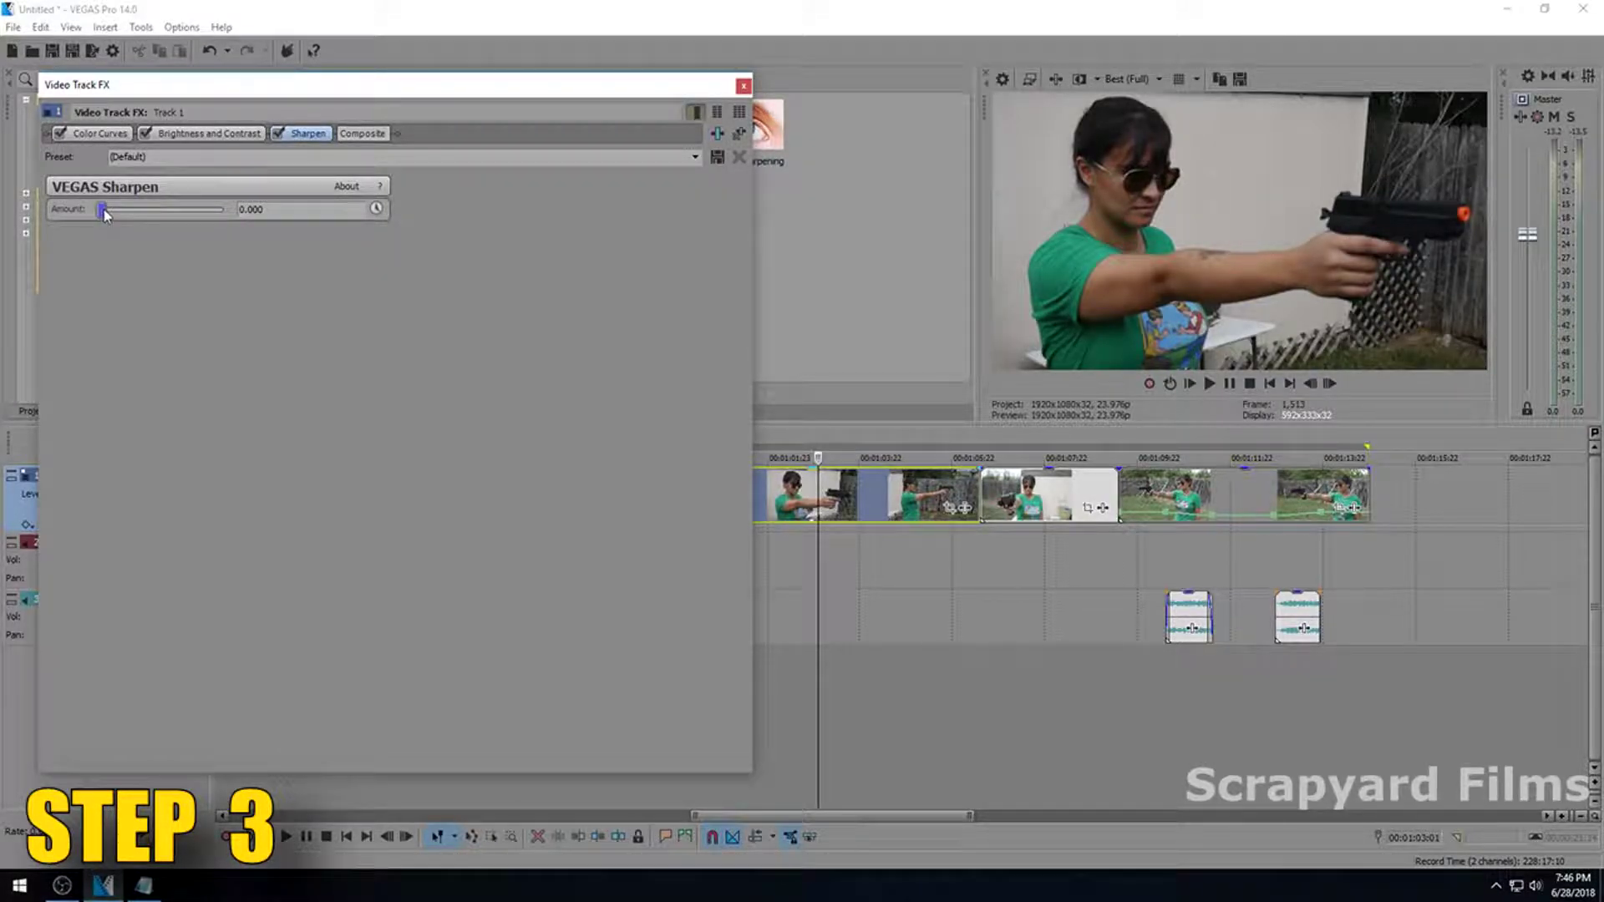
drag(106, 210, 250, 209)
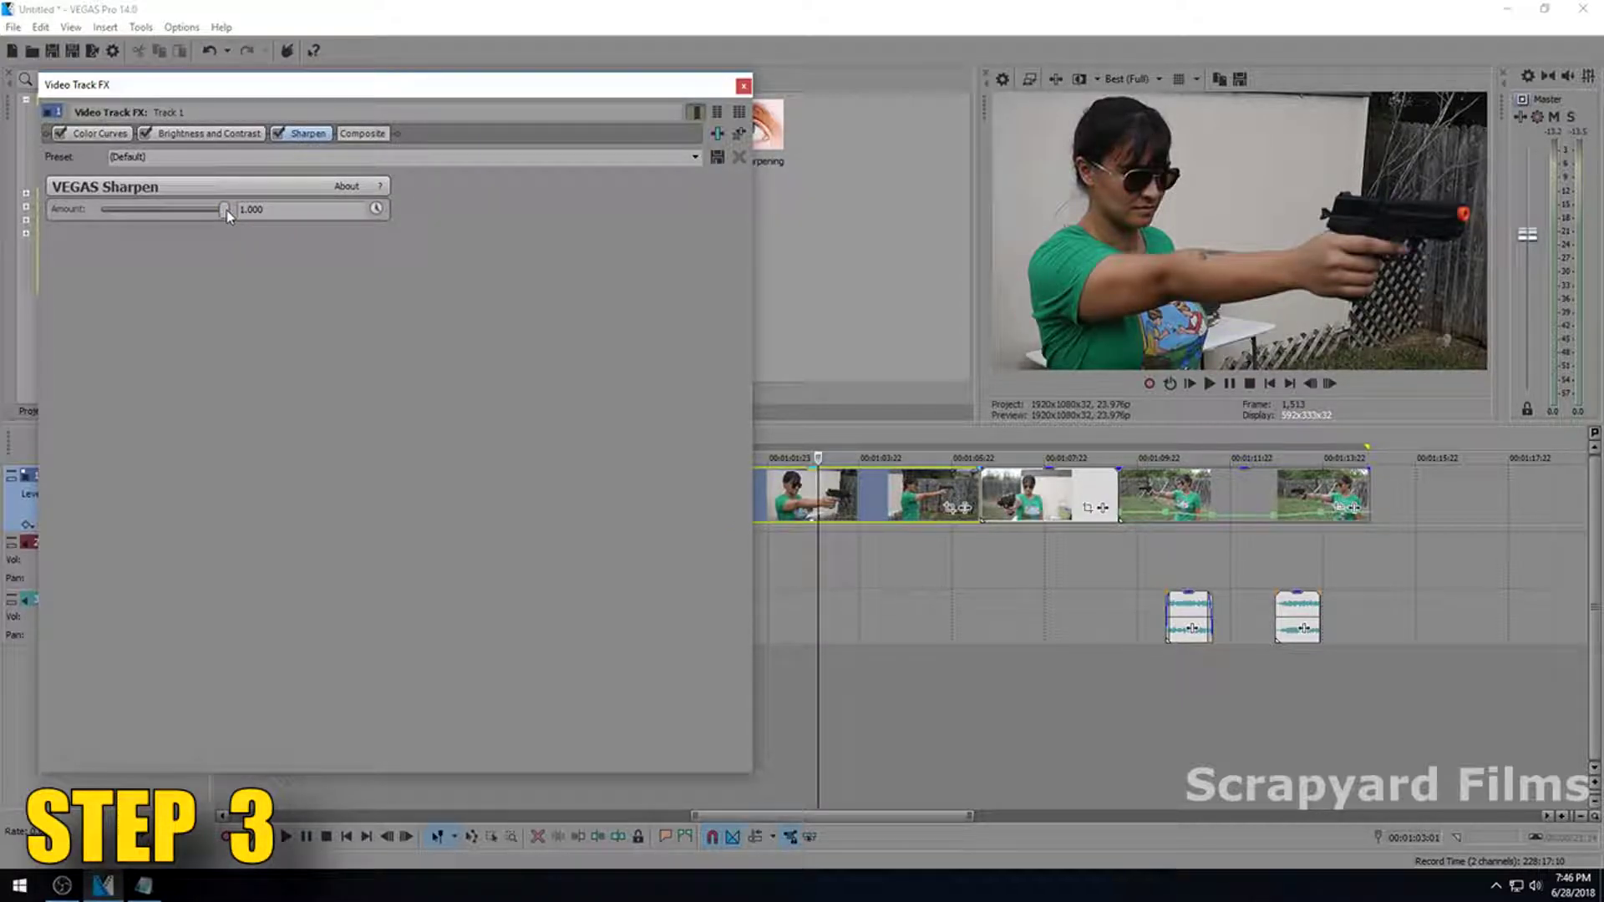
drag(227, 209, 132, 209)
click(263, 210)
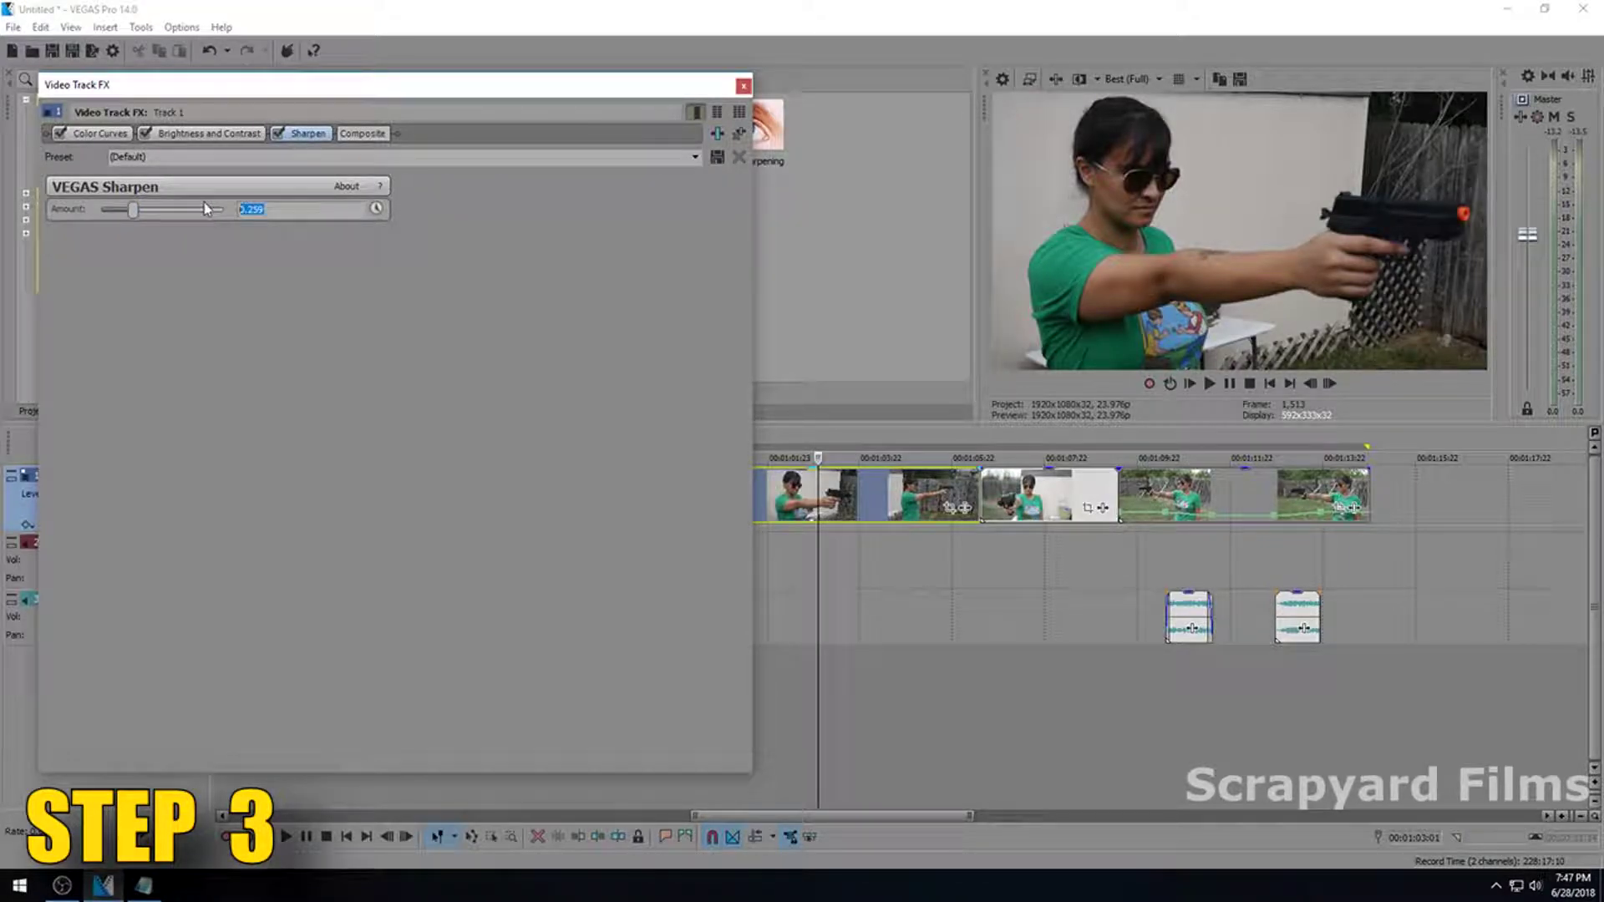
text(.2)
key(Return)
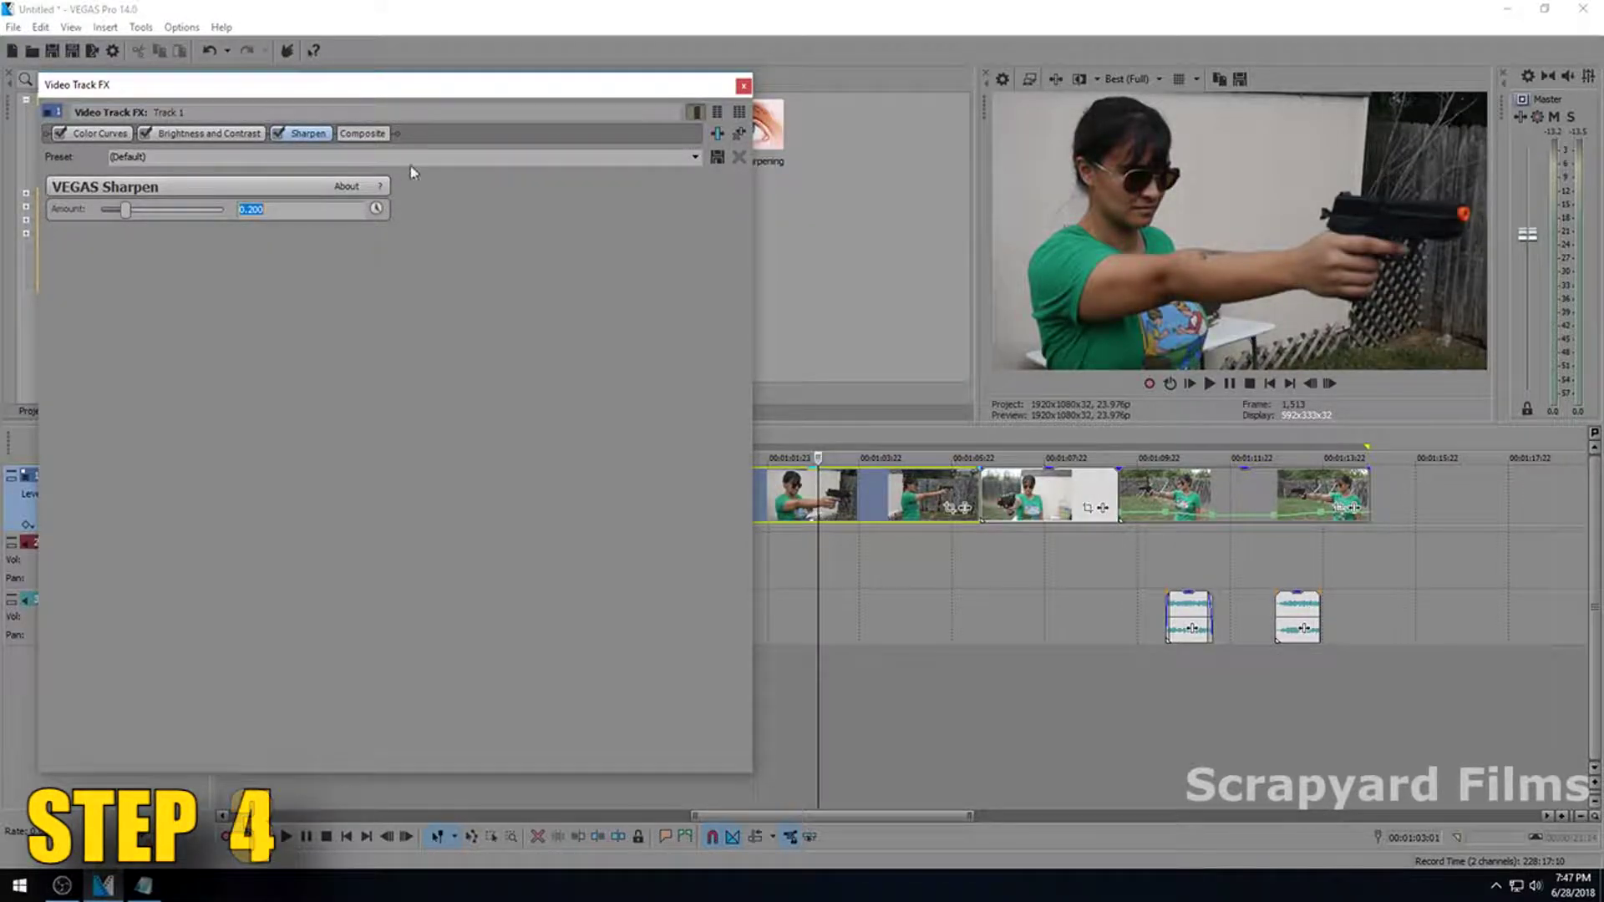
Add a default Color Corrector to video Track 1.
click(742, 86)
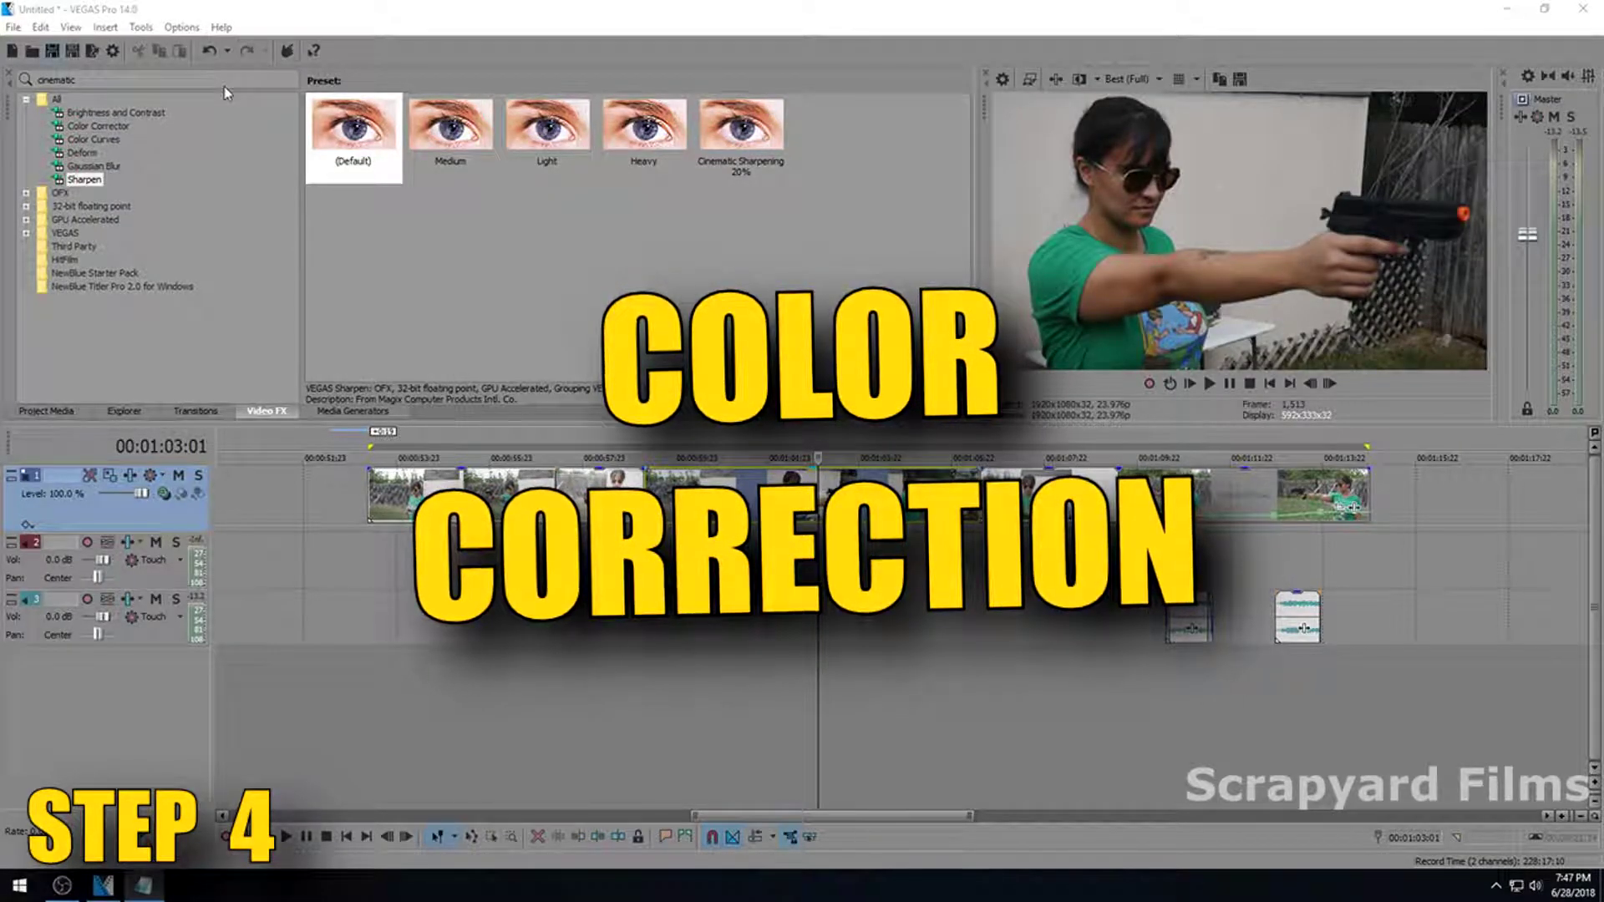
click(98, 126)
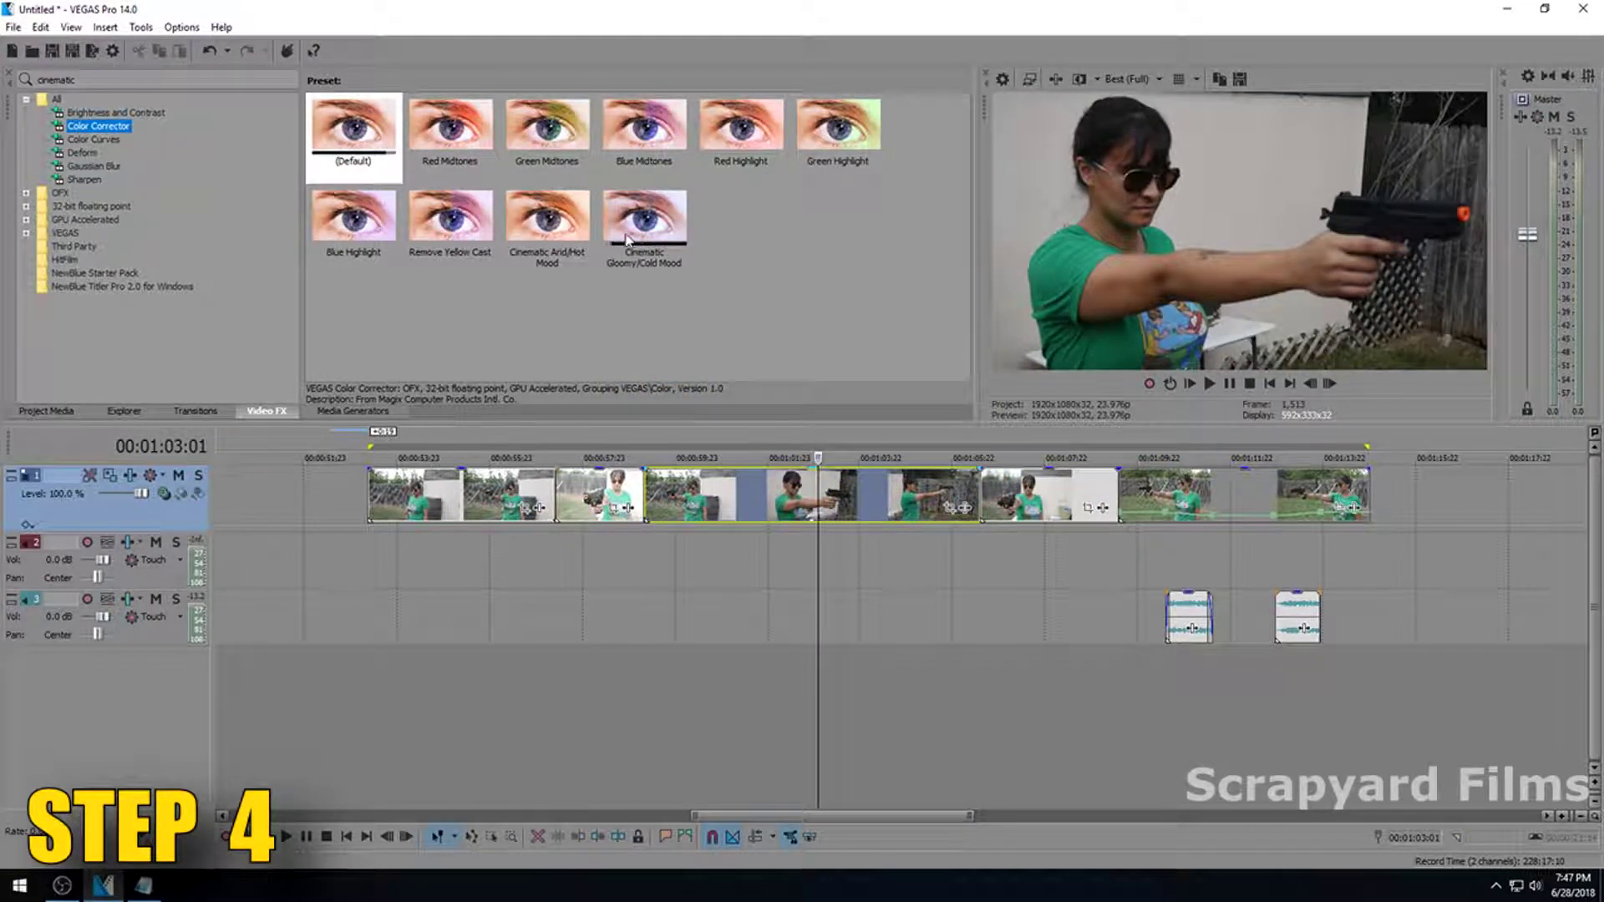
drag(353, 134, 34, 497)
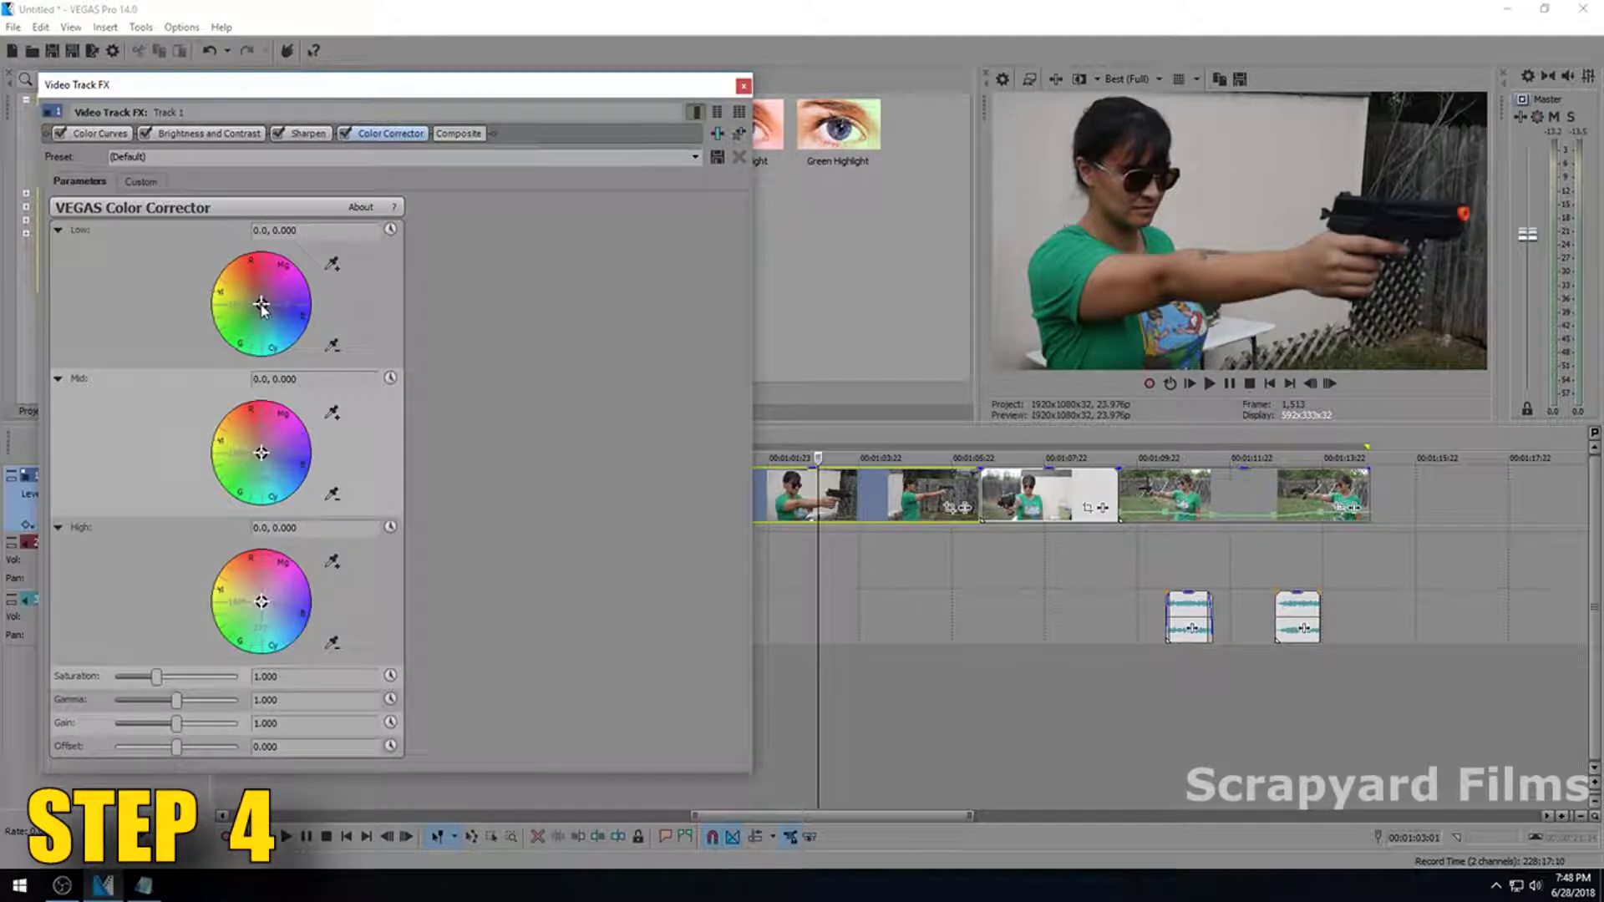
Tint the Low, Mid and High wheels (180.0/0.250, 187.75/0.1177, 148.24/0.392) and compare on/off.
mouse_move(259, 303)
mouse_down()
mouse_move(197, 304)
mouse_move(249, 308)
mouse_up()
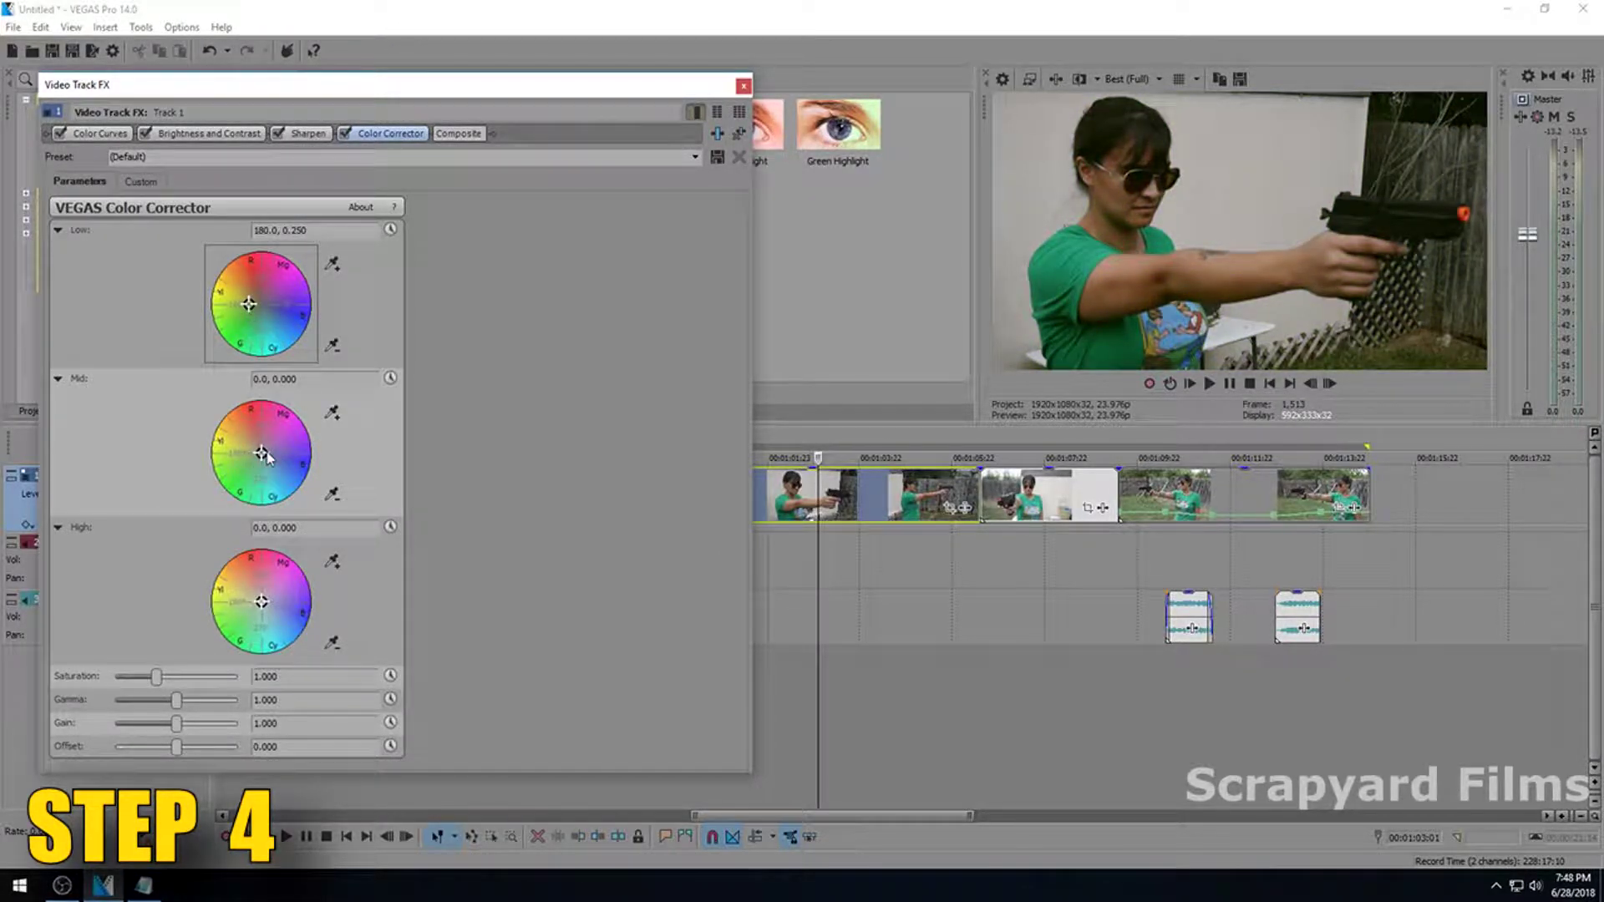
drag(263, 608, 308, 620)
drag(268, 558, 245, 593)
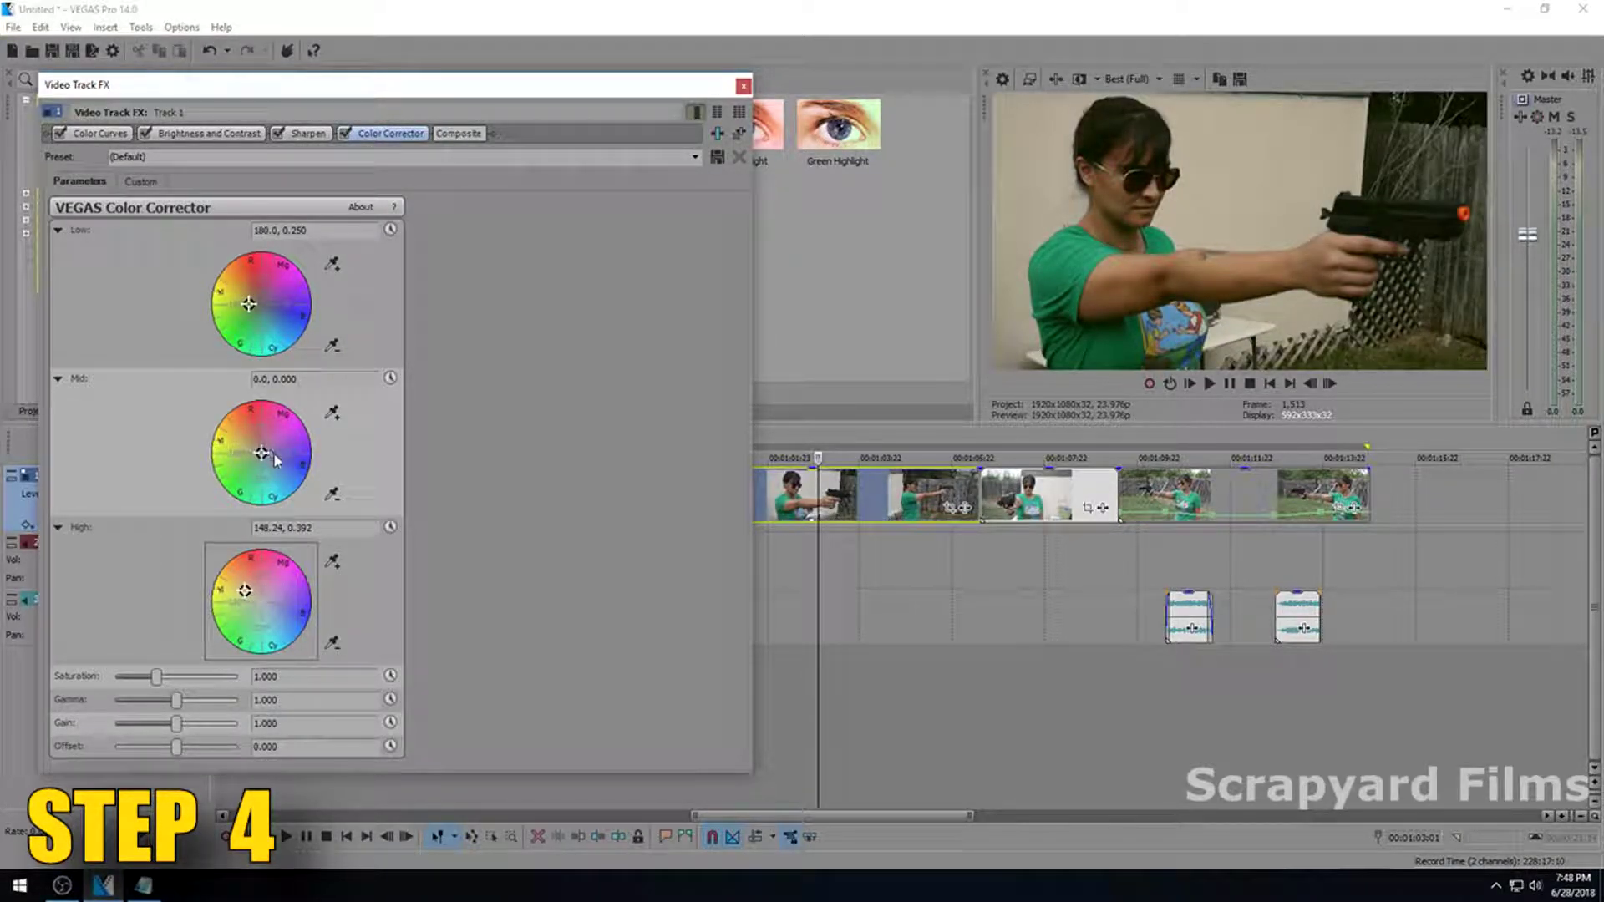
mouse_move(262, 454)
mouse_down()
mouse_move(243, 451)
mouse_move(255, 455)
mouse_up()
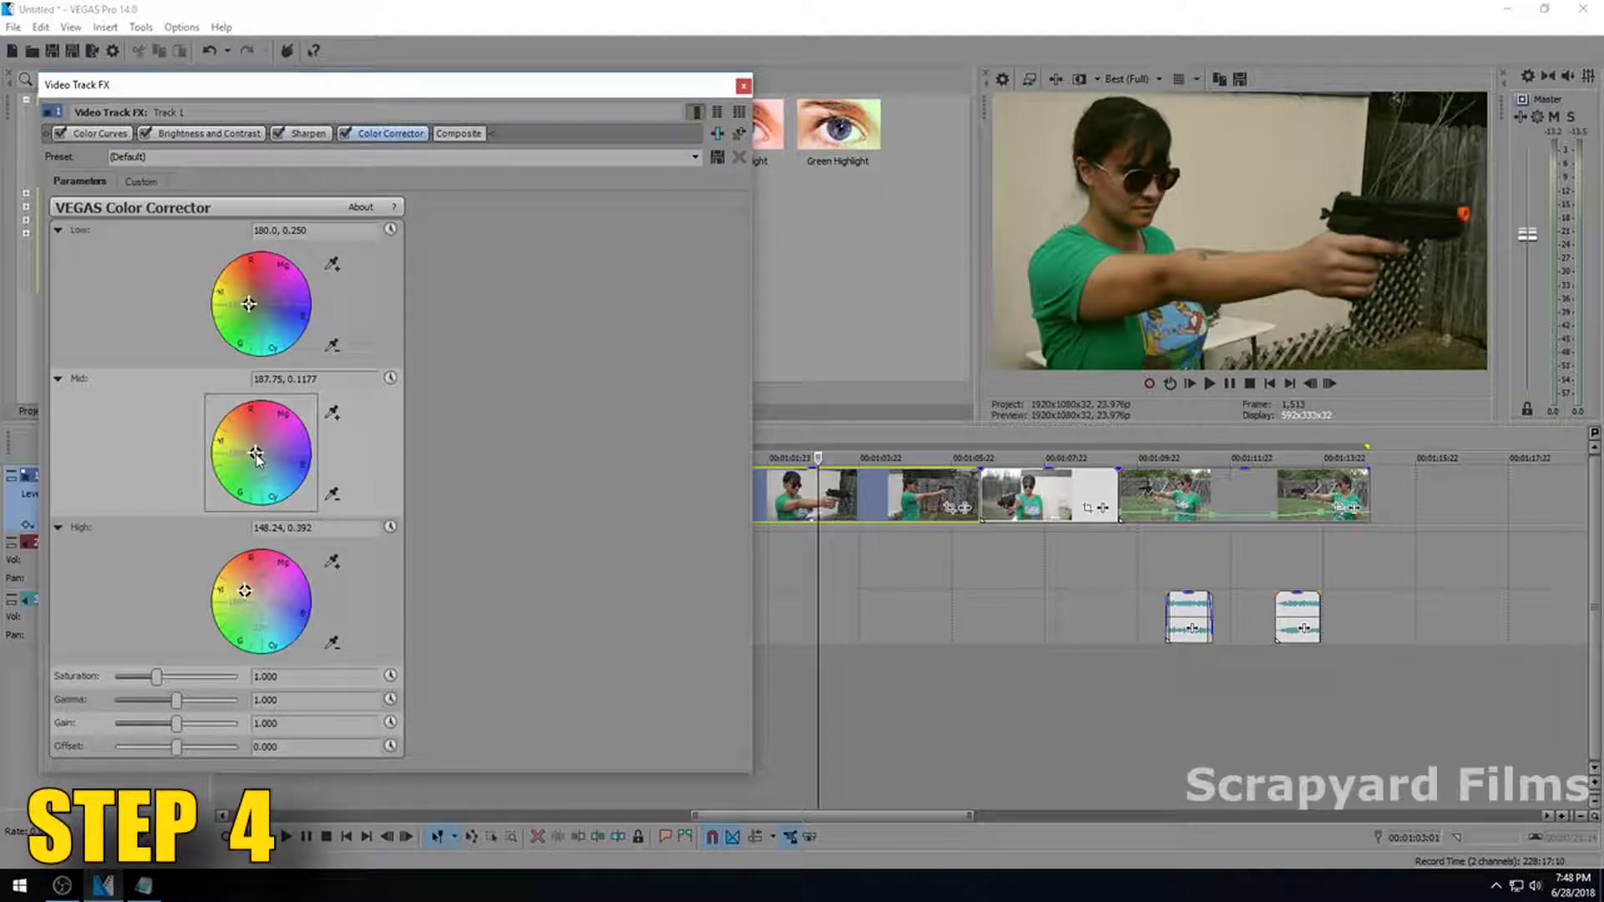
click(343, 134)
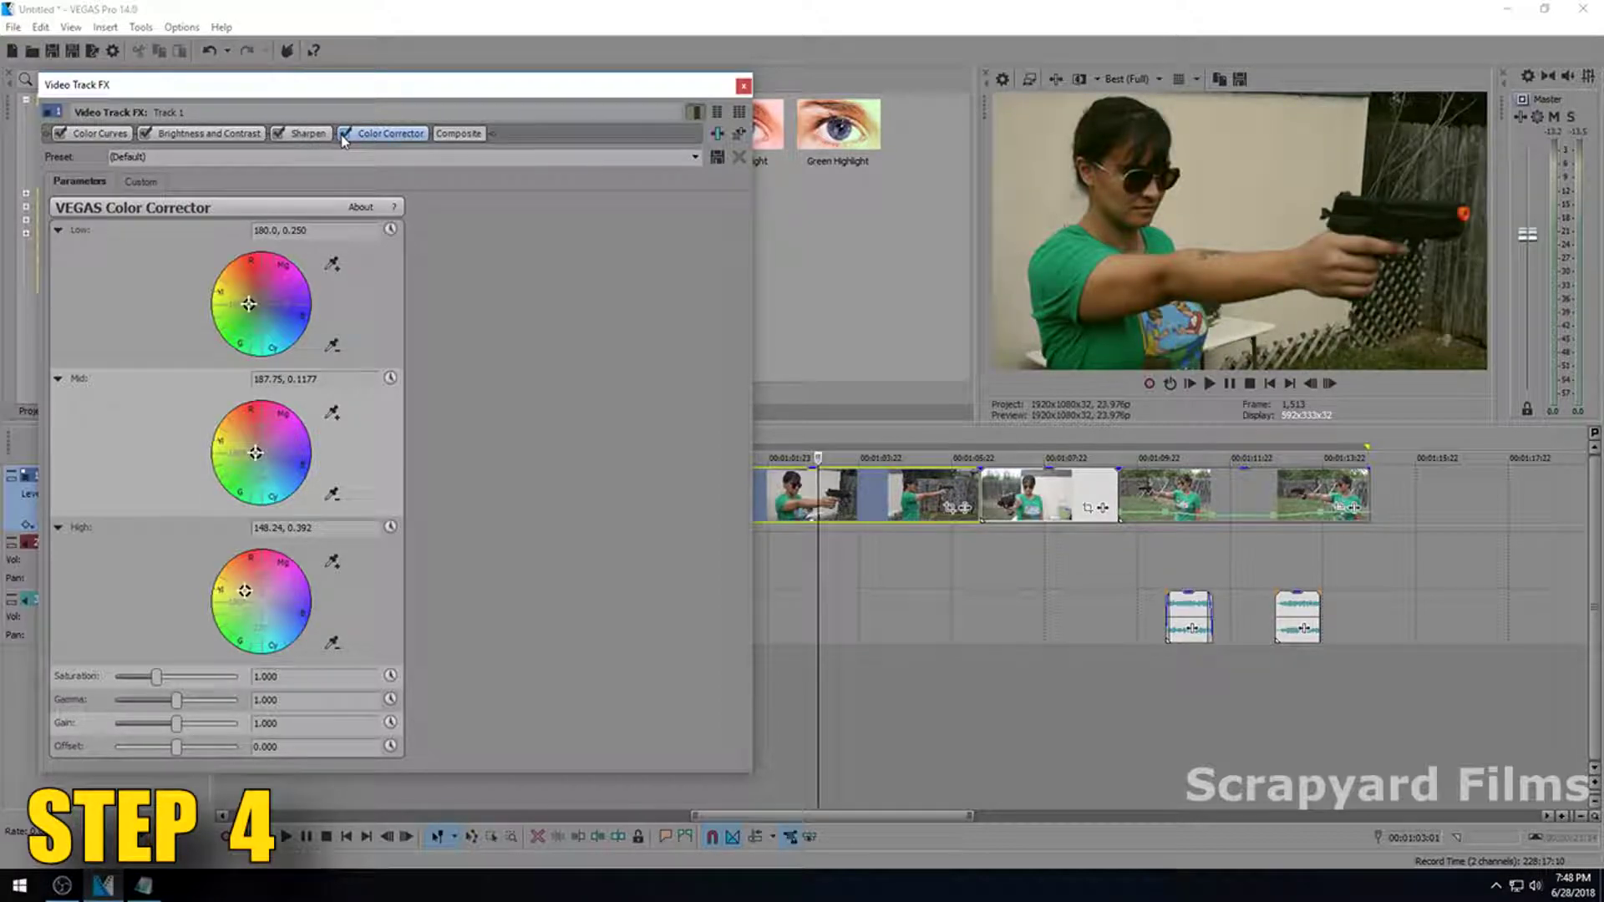
click(343, 134)
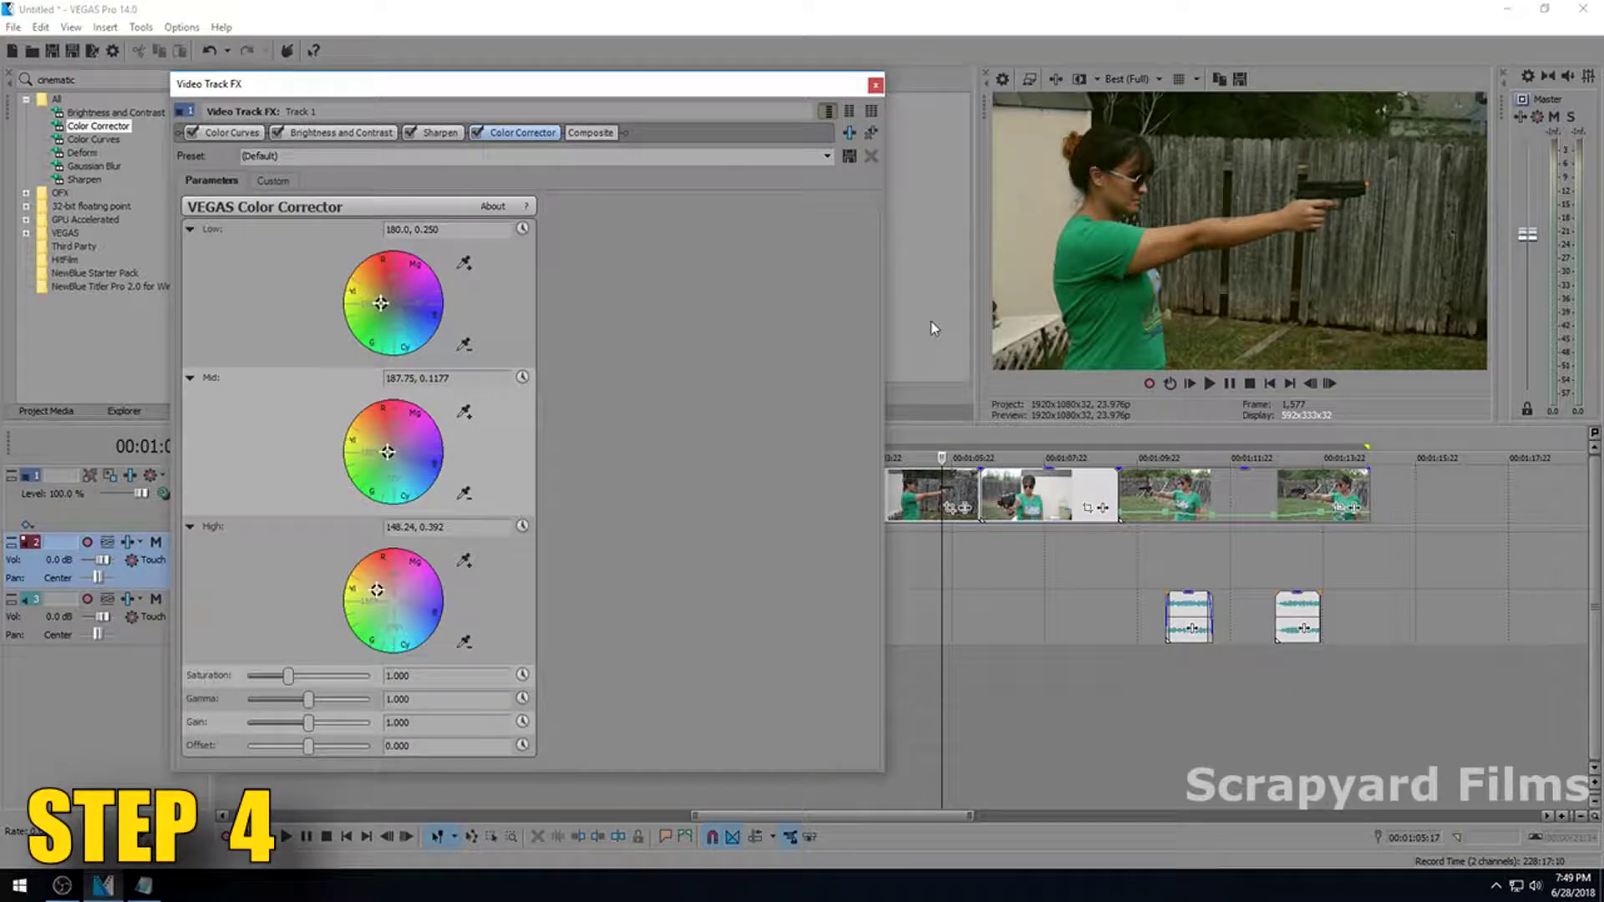
drag(803, 95, 679, 104)
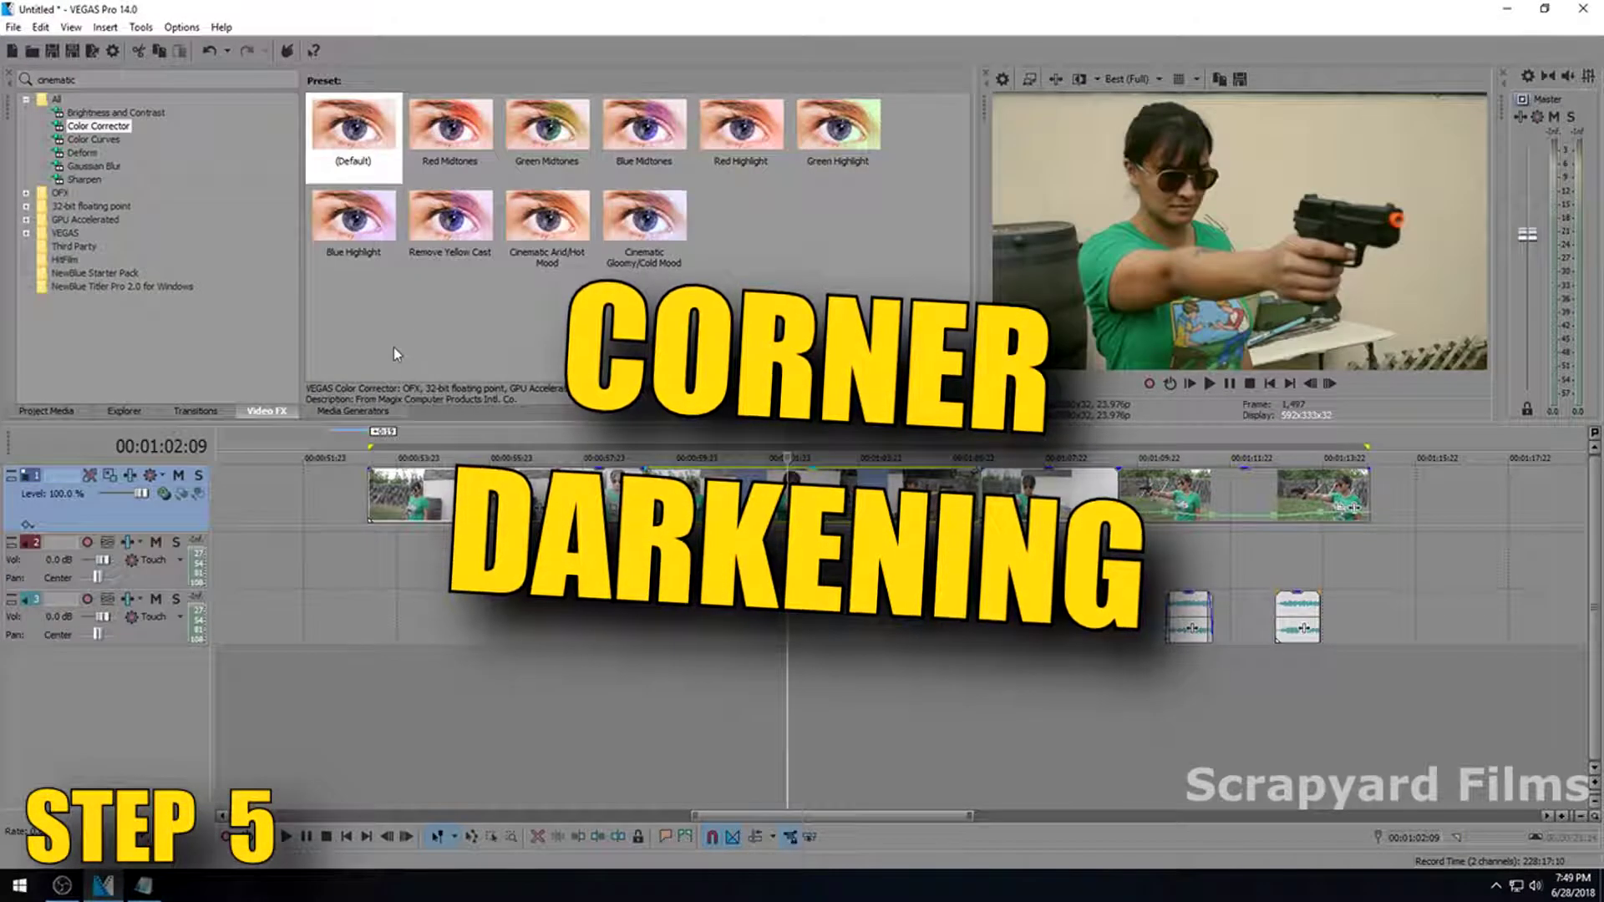
Insert a new top video track and place an Elliptical Transparent to Black gradient on it.
click(353, 411)
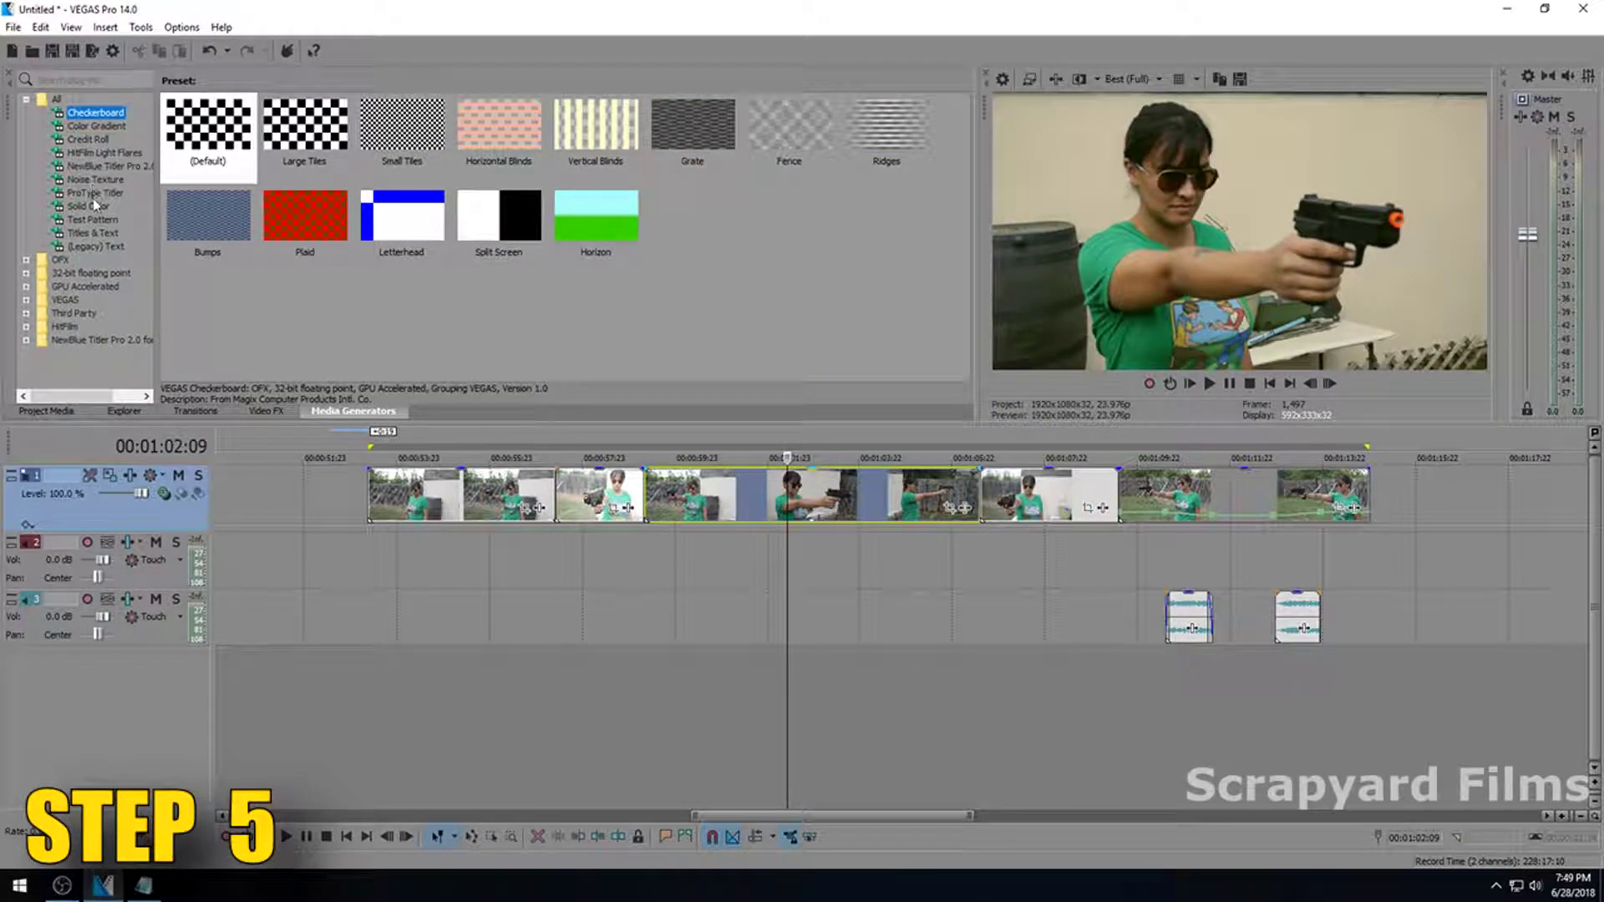
click(96, 126)
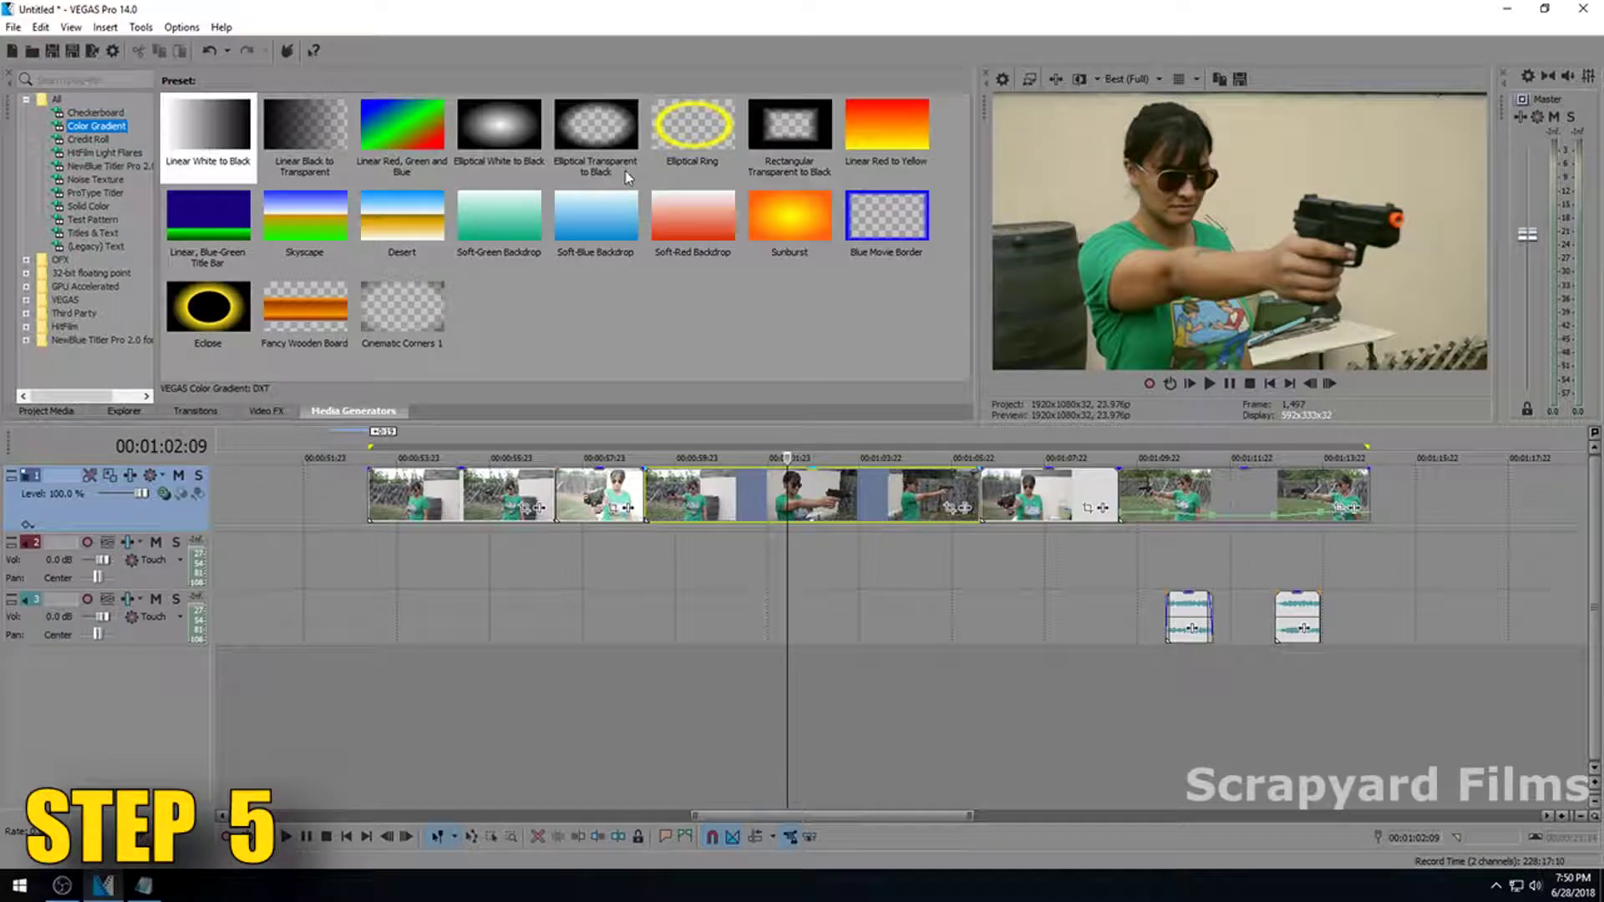
click(596, 171)
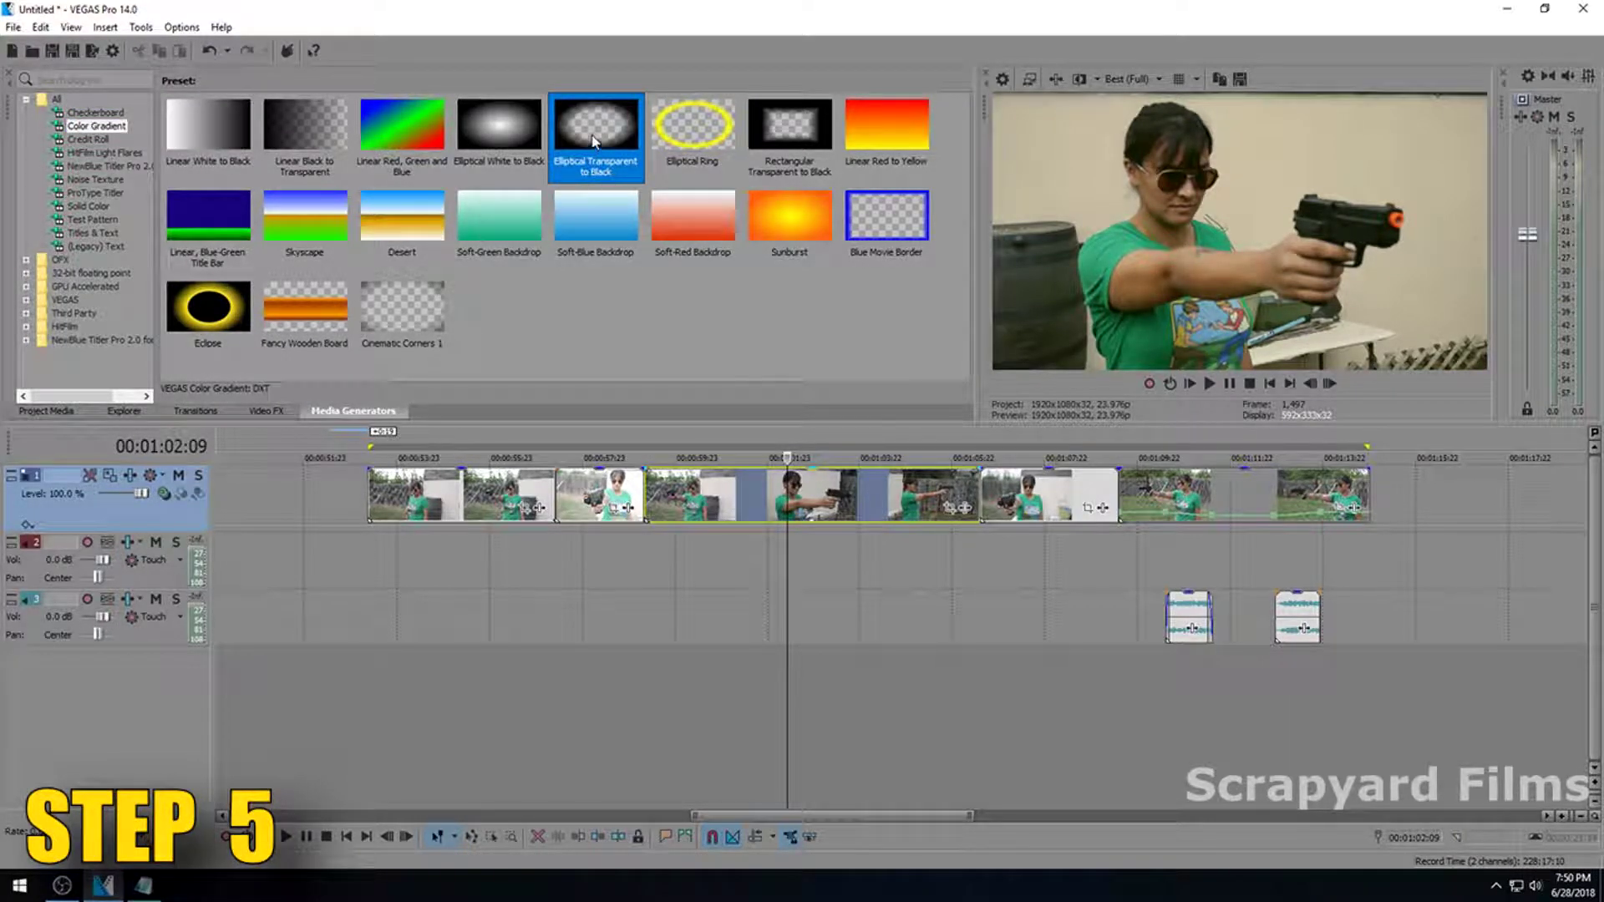
right_click(32, 483)
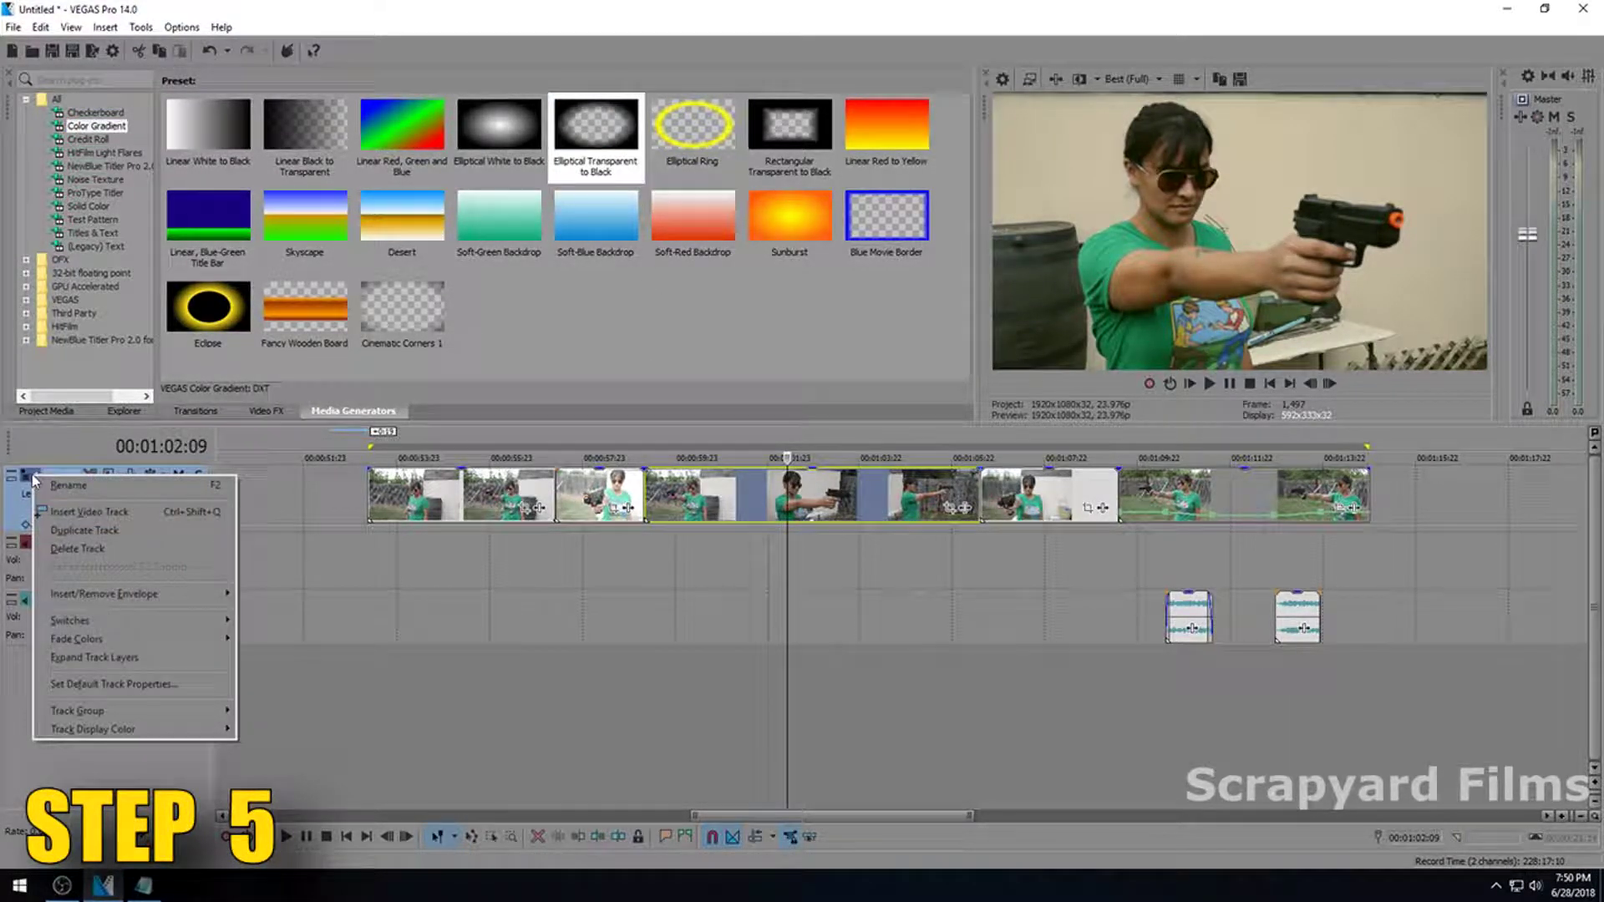
click(67, 513)
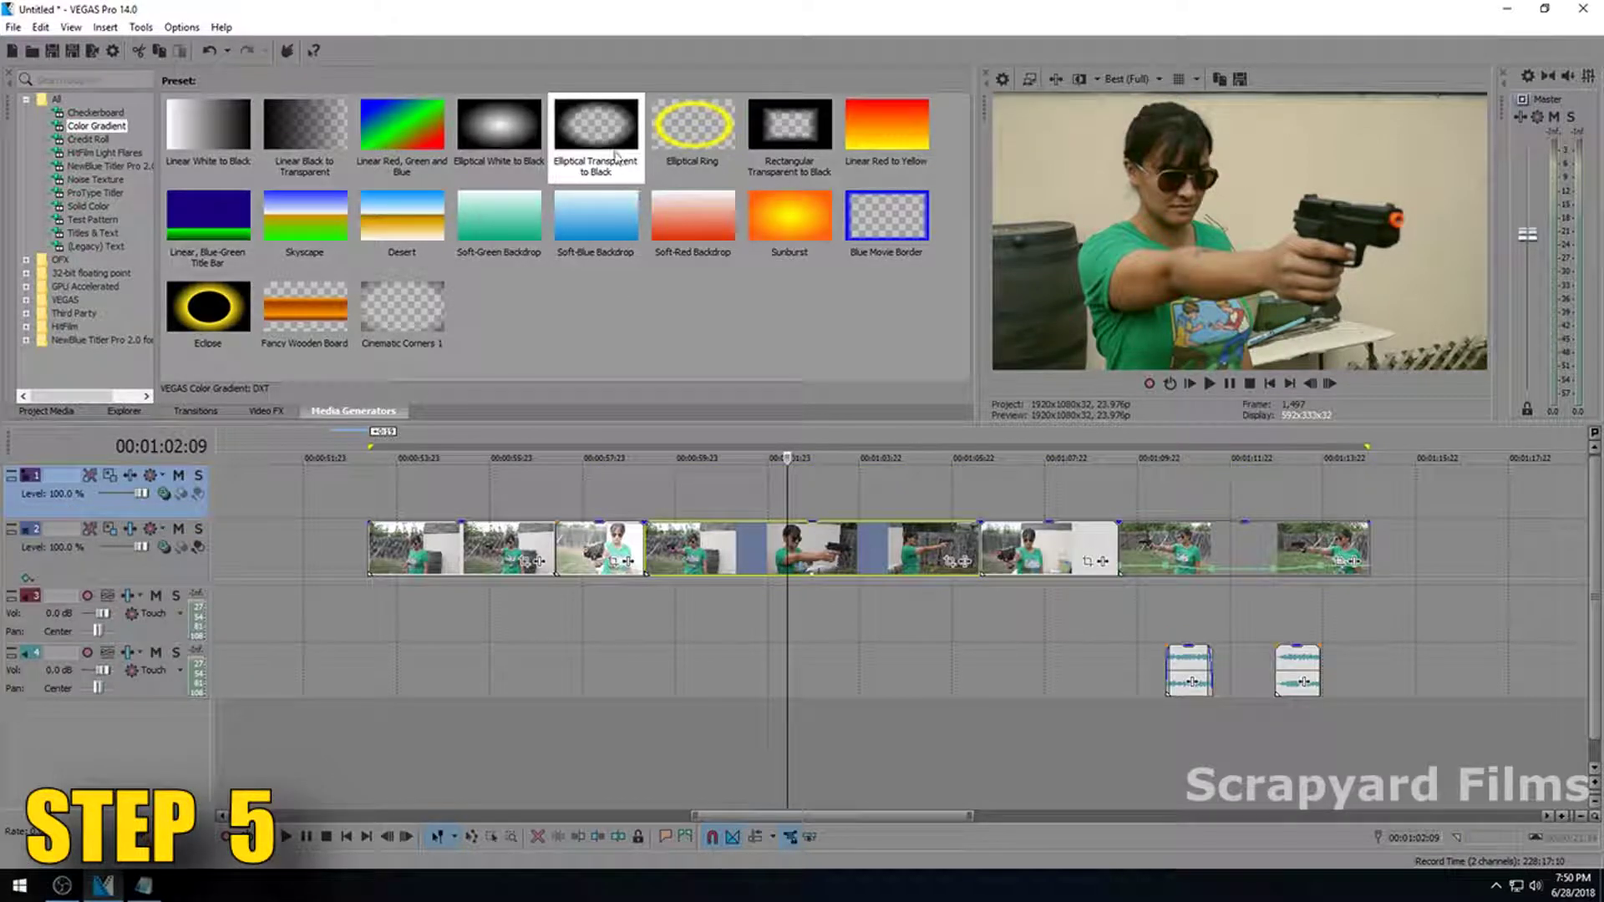
drag(591, 126, 556, 502)
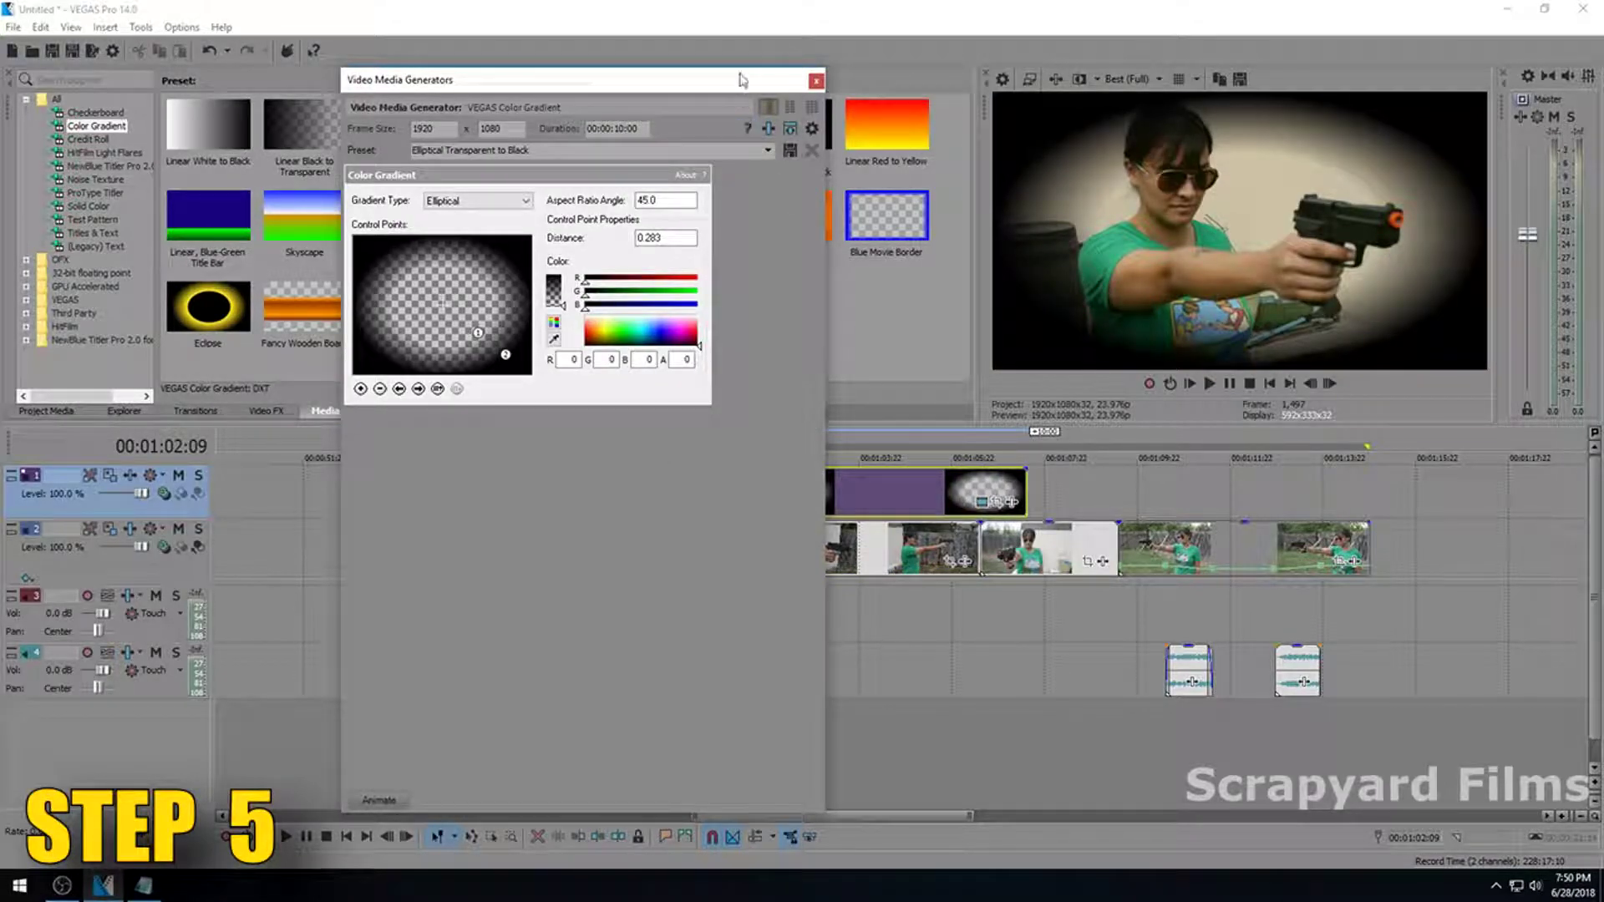
Drag the vignette's outer control point to adjust how far it reaches toward the corners.
drag(739, 77, 544, 71)
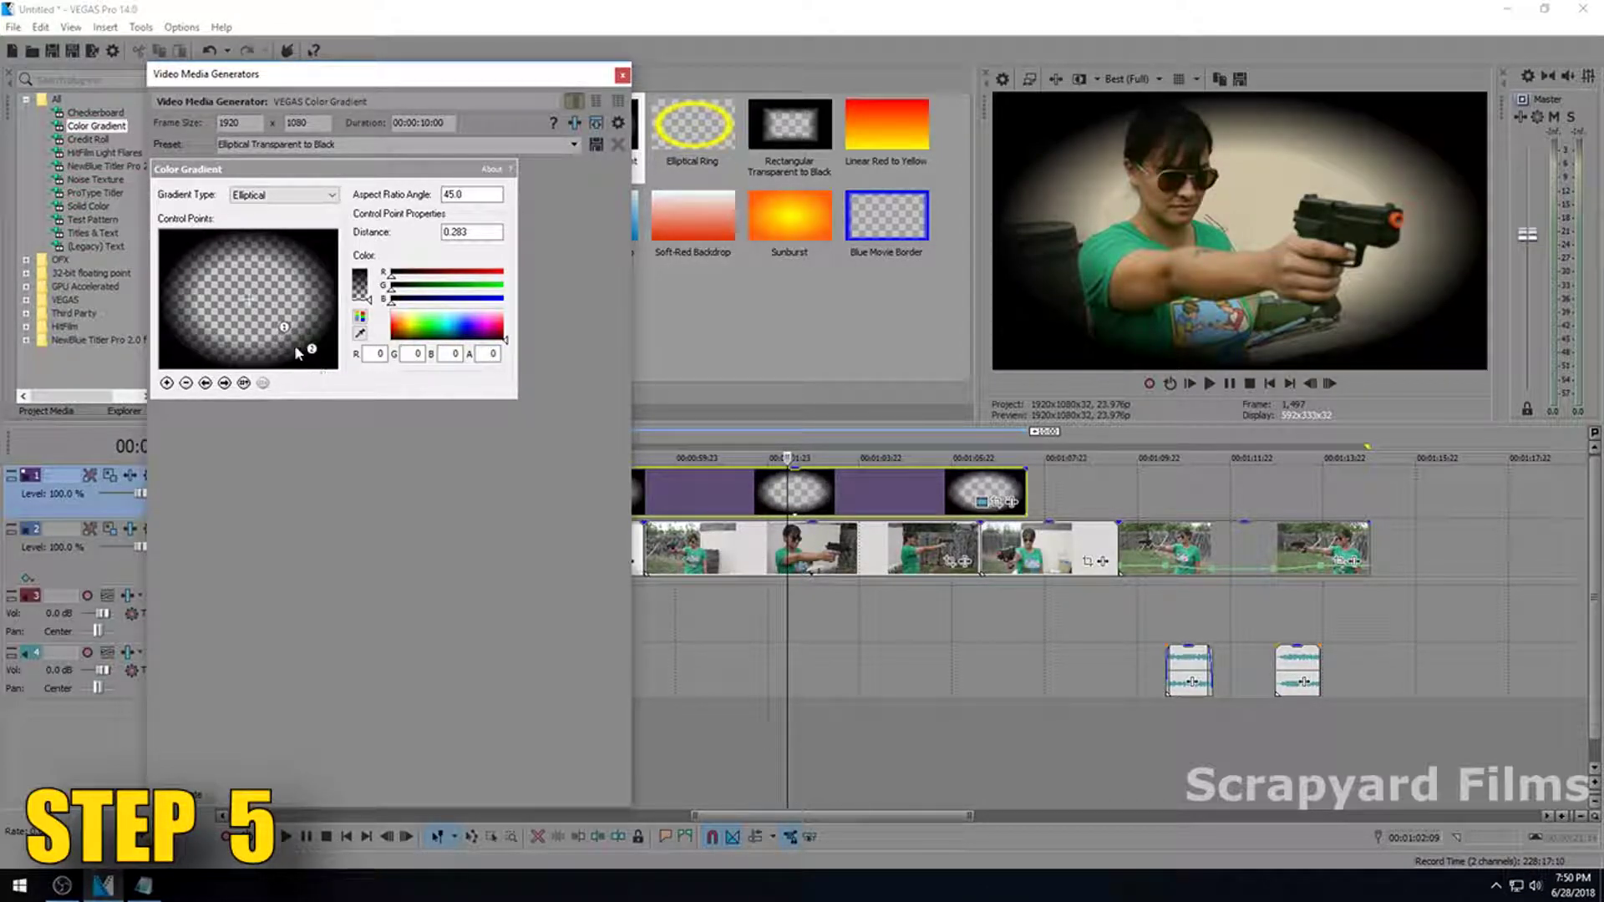
drag(308, 349, 337, 366)
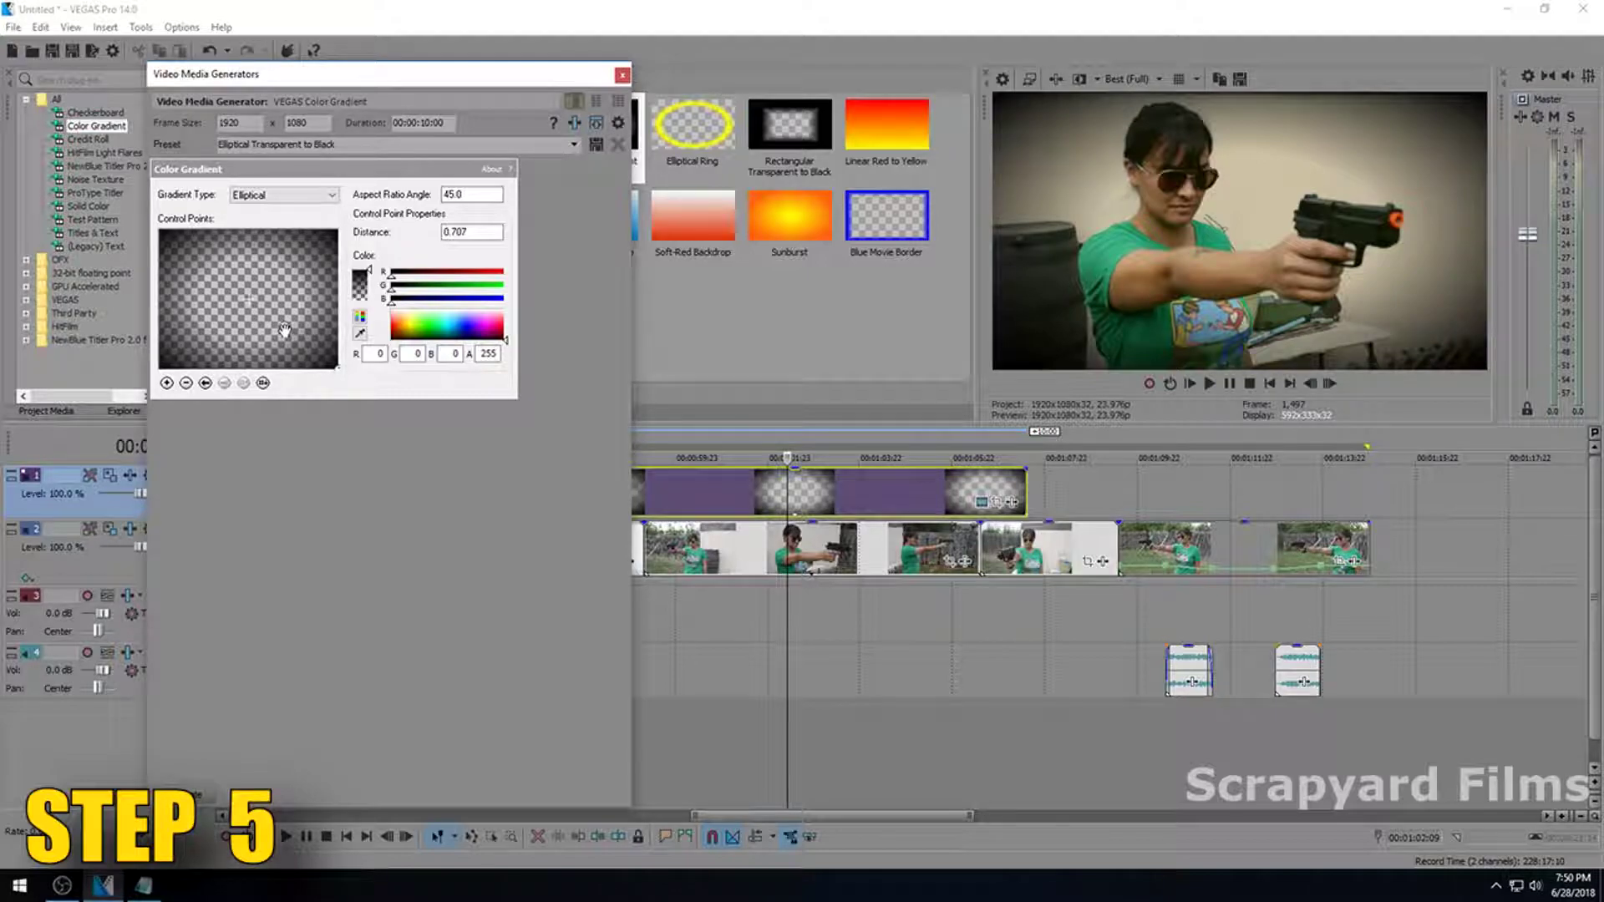
drag(285, 329, 304, 344)
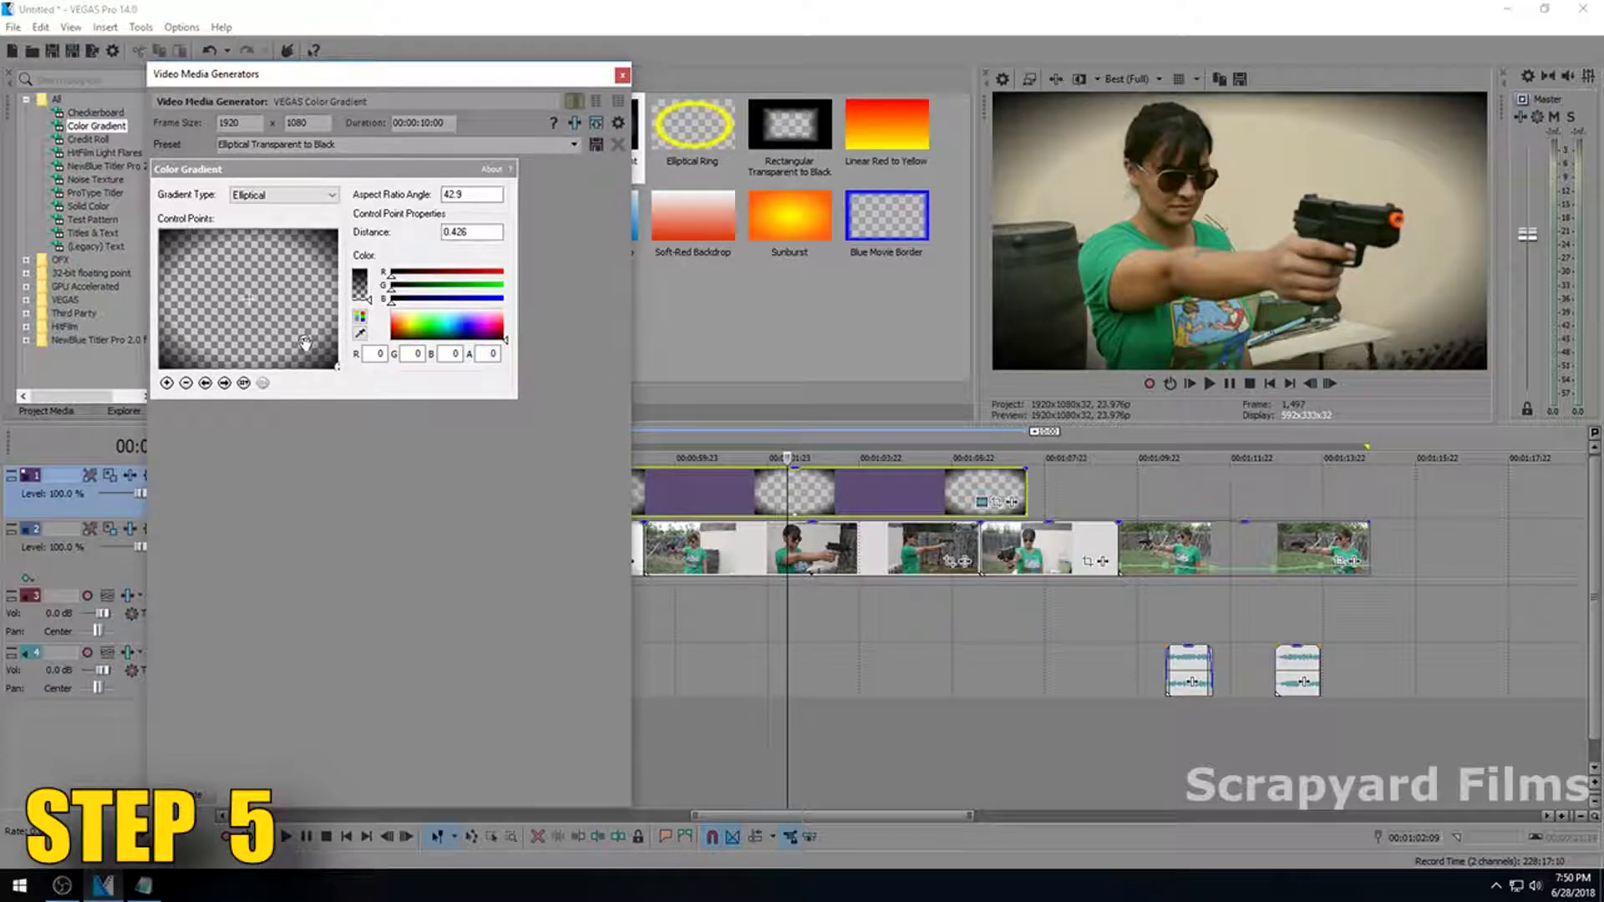
Set the gradient's Distance to 0.450 and Aspect Ratio Angle to 45.0.
click(462, 233)
text(450)
double_click(455, 194)
drag(455, 194, 484, 199)
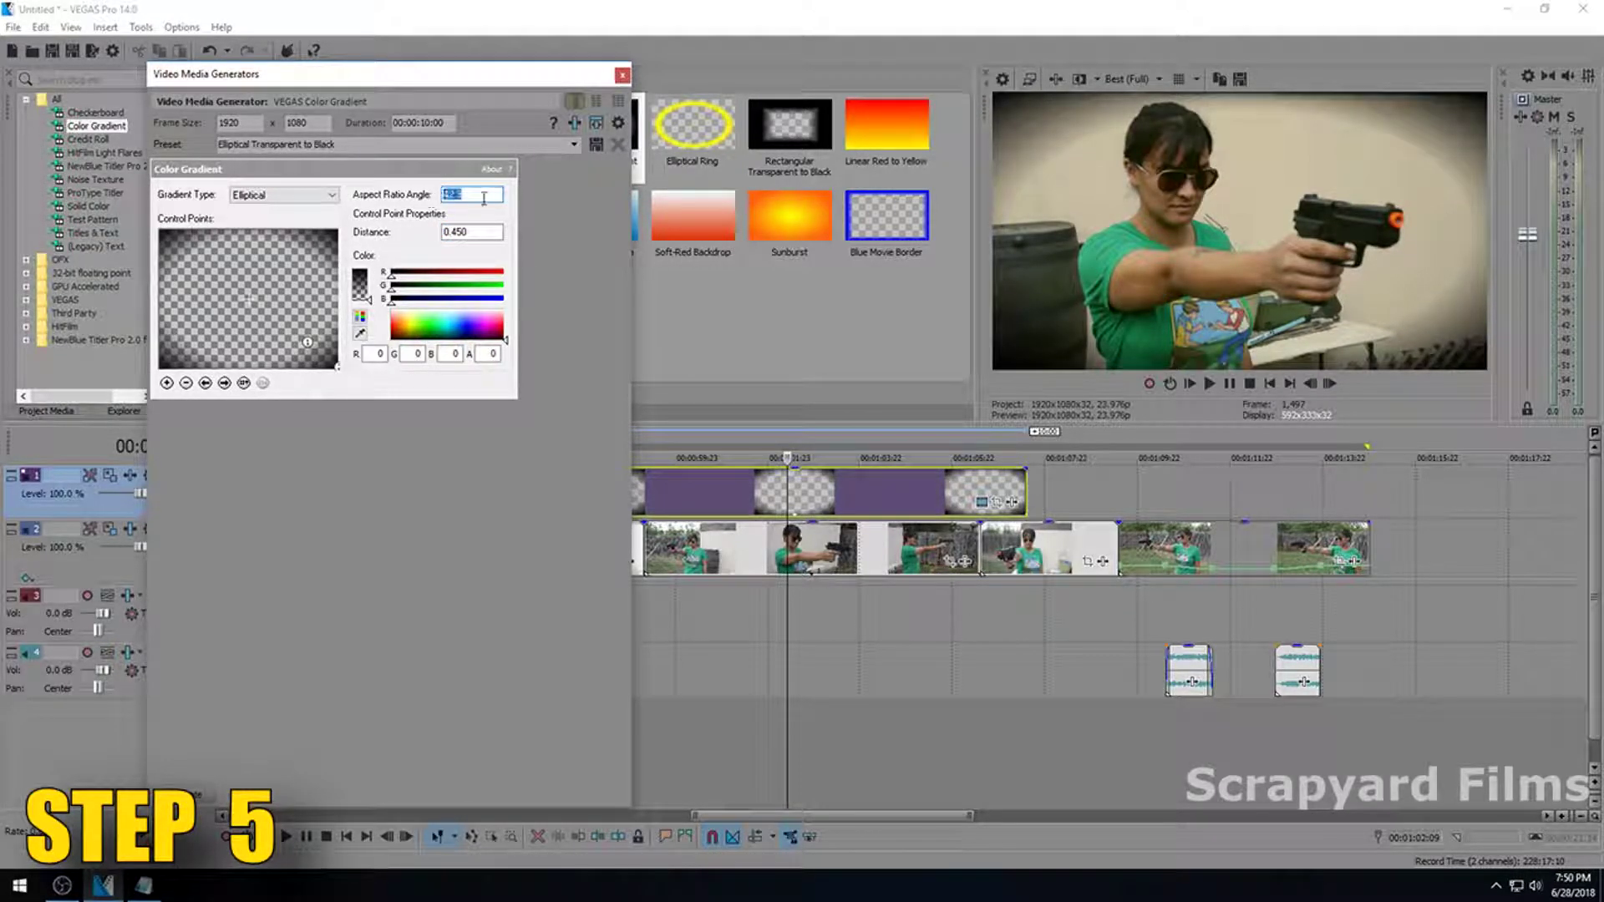
text(45)
click(474, 232)
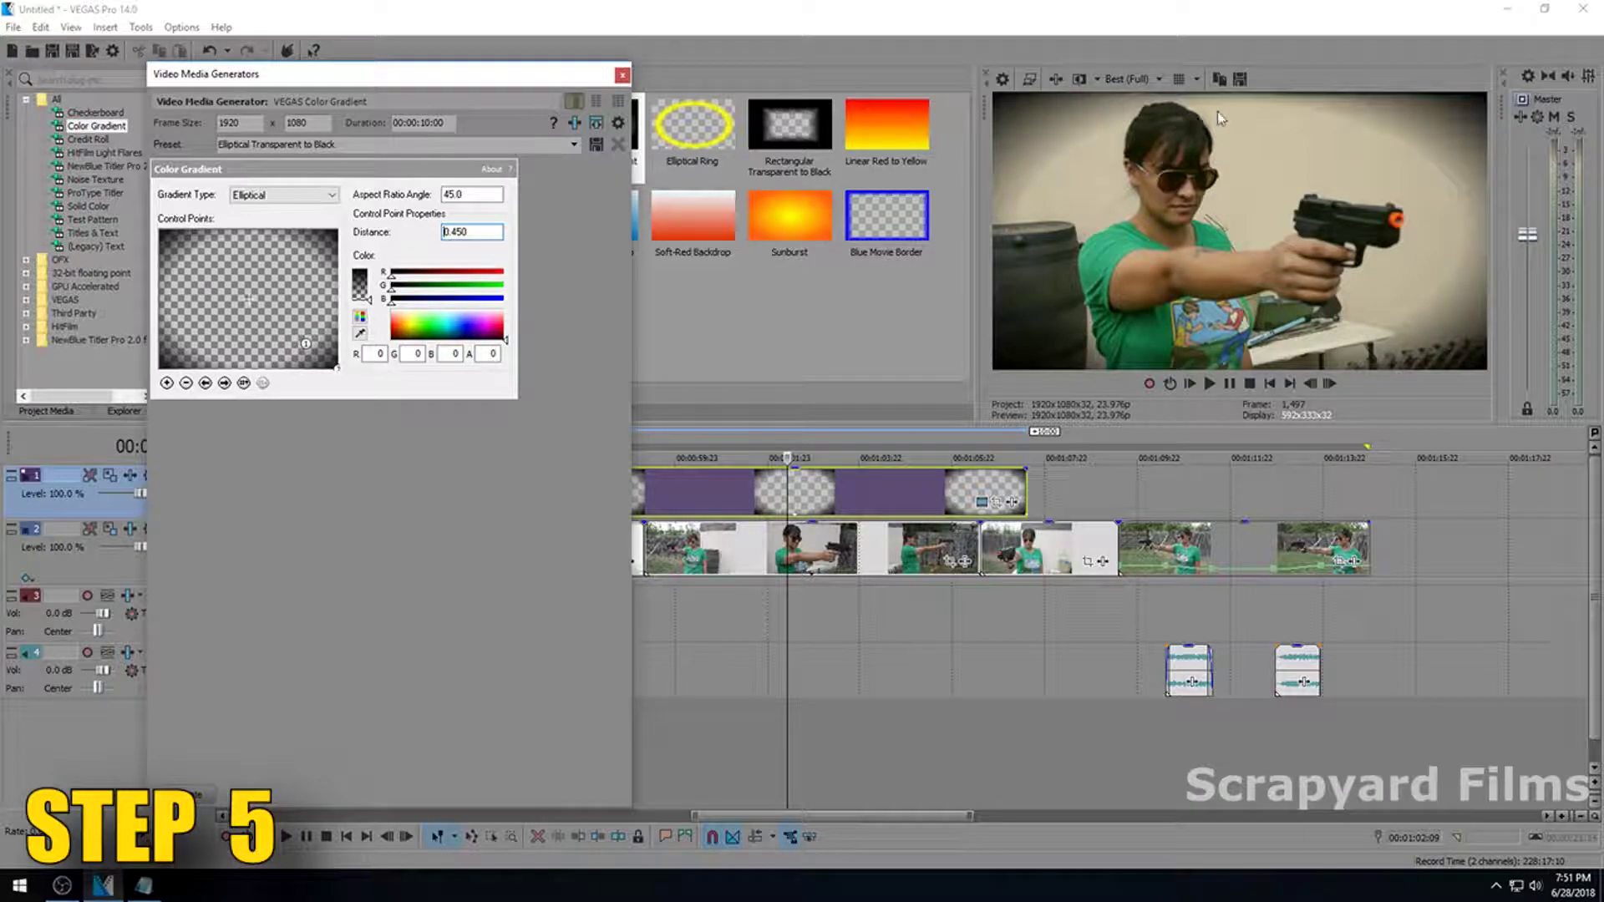
Set the vignette gradient's outer control point alpha to 127 and close the generator window.
click(336, 368)
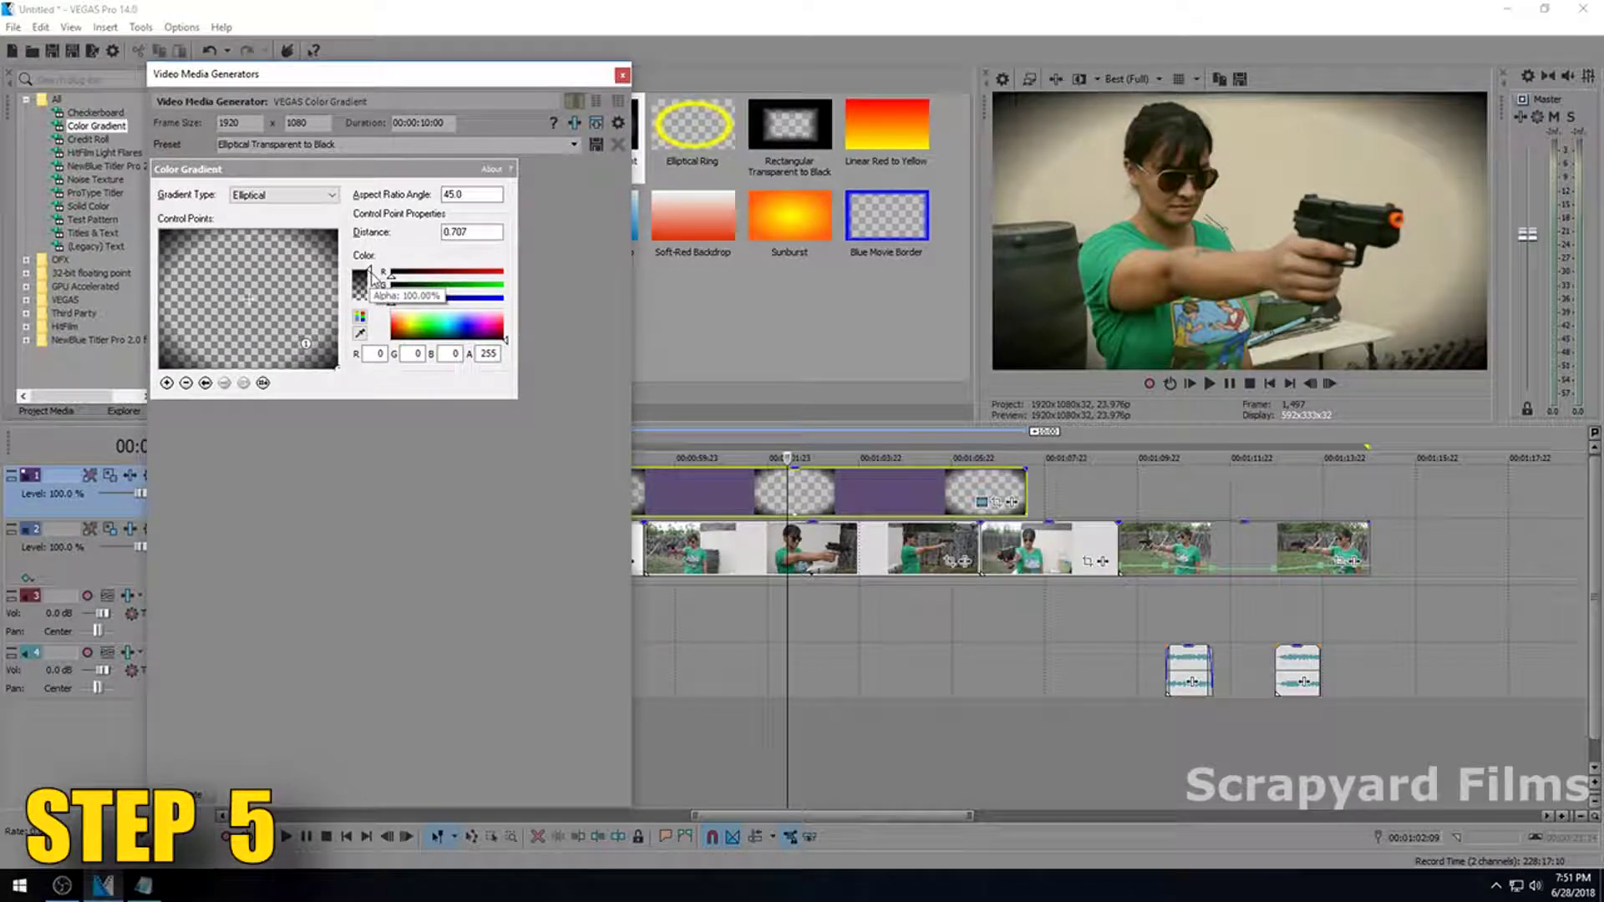
drag(372, 275, 380, 294)
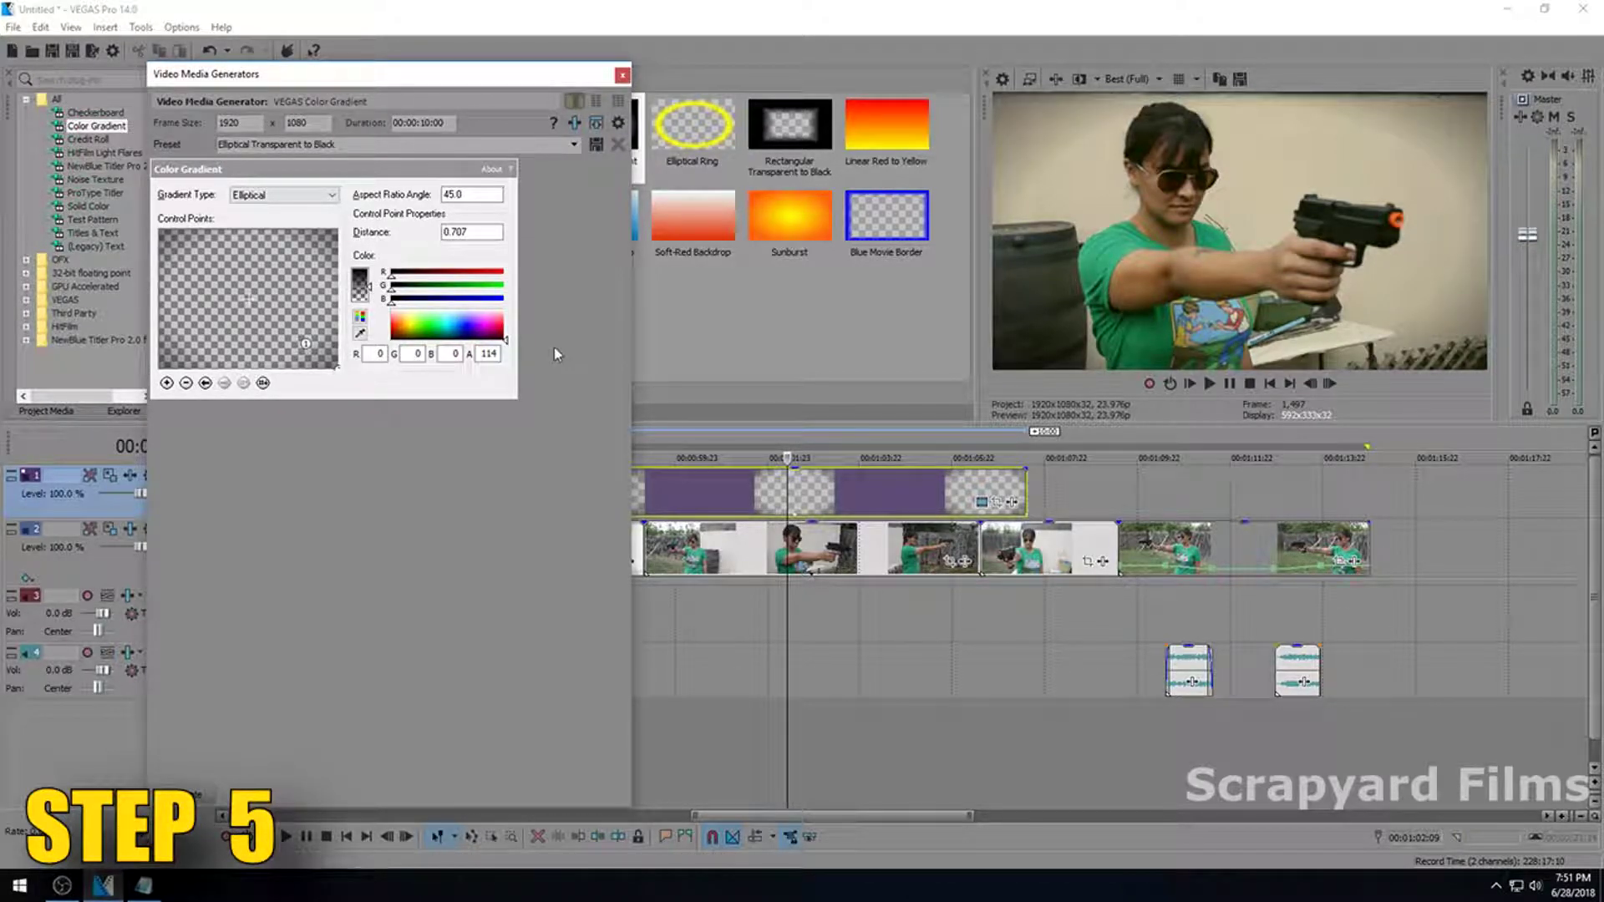
double_click(480, 353)
text(127)
click(623, 77)
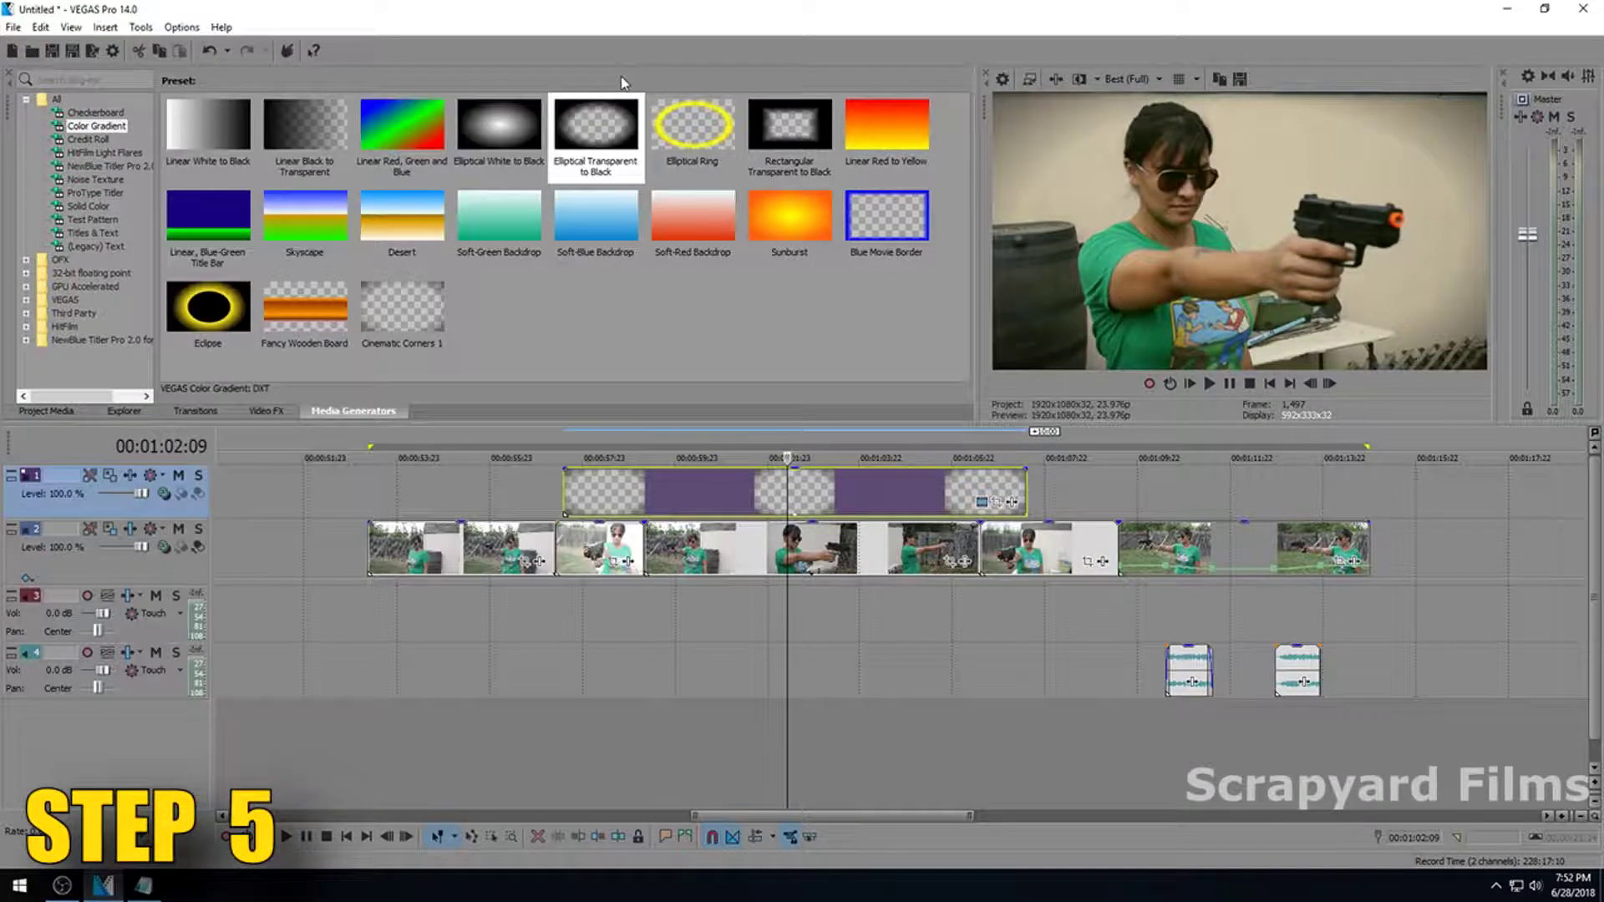
Apply the Gaussian Blur 'Cinematic Blur 1' preset to the vignette gradient event on track 1.
click(665, 485)
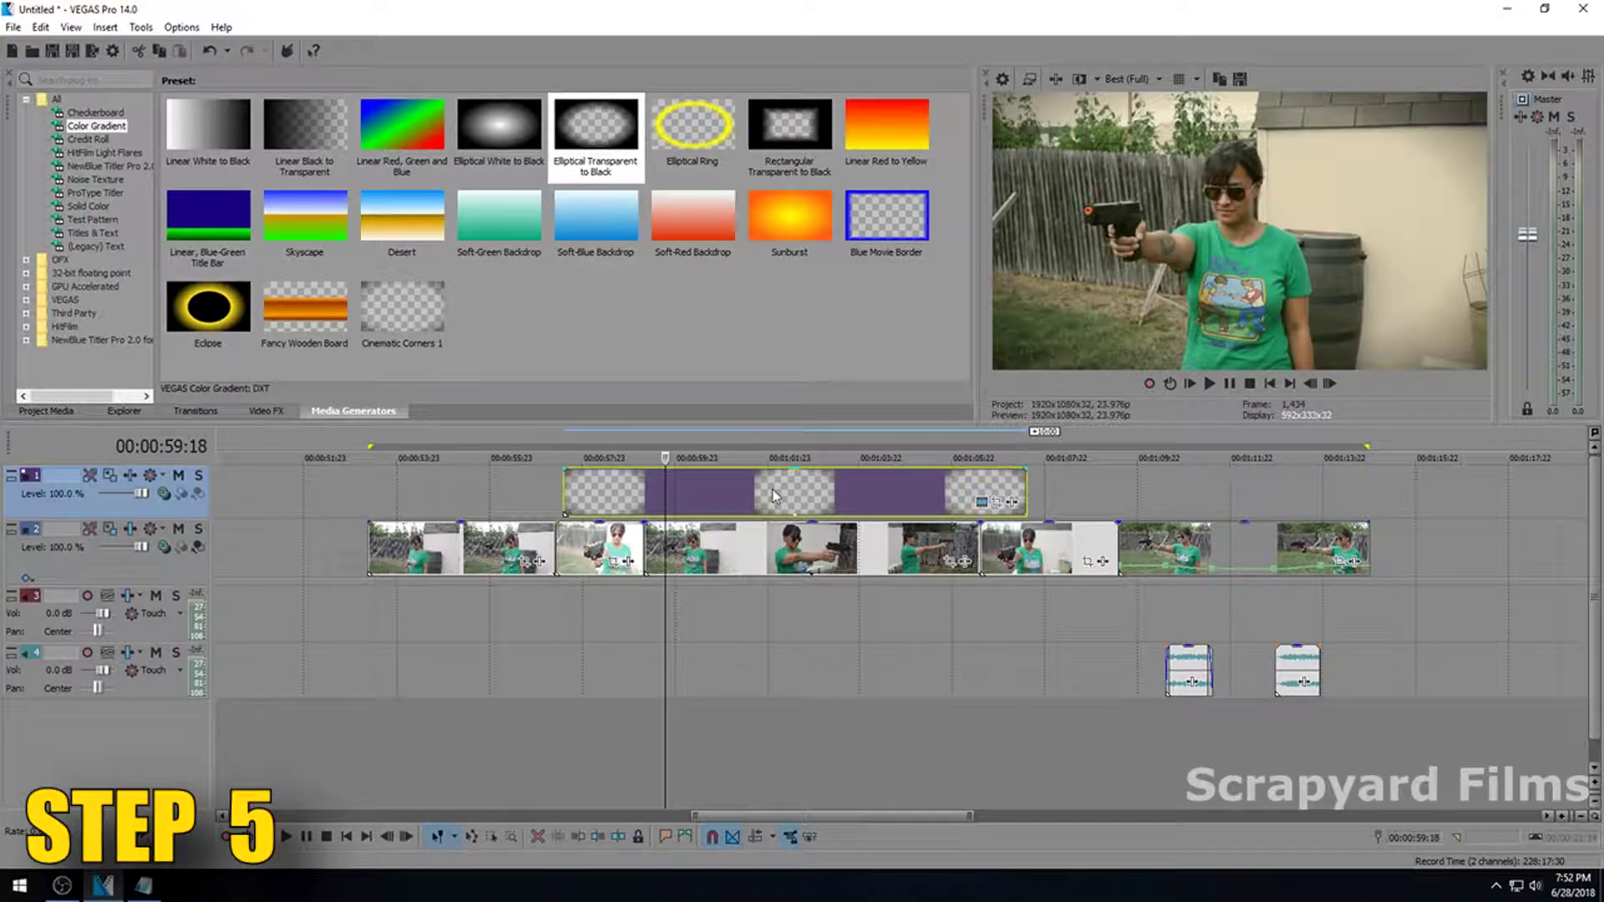
click(773, 493)
click(269, 410)
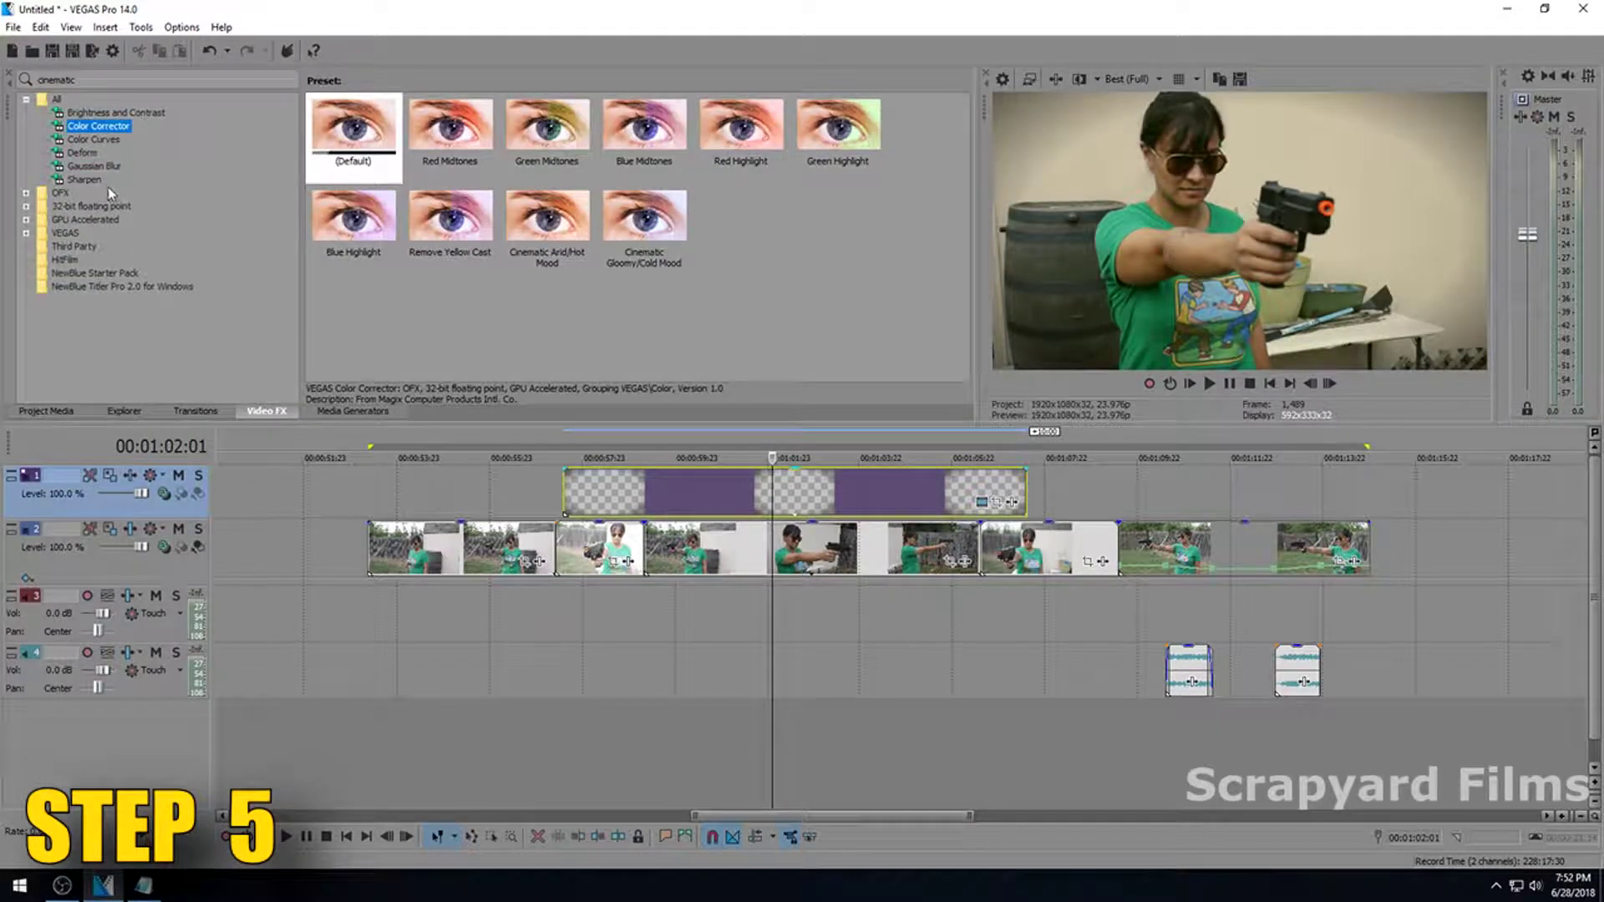
click(93, 166)
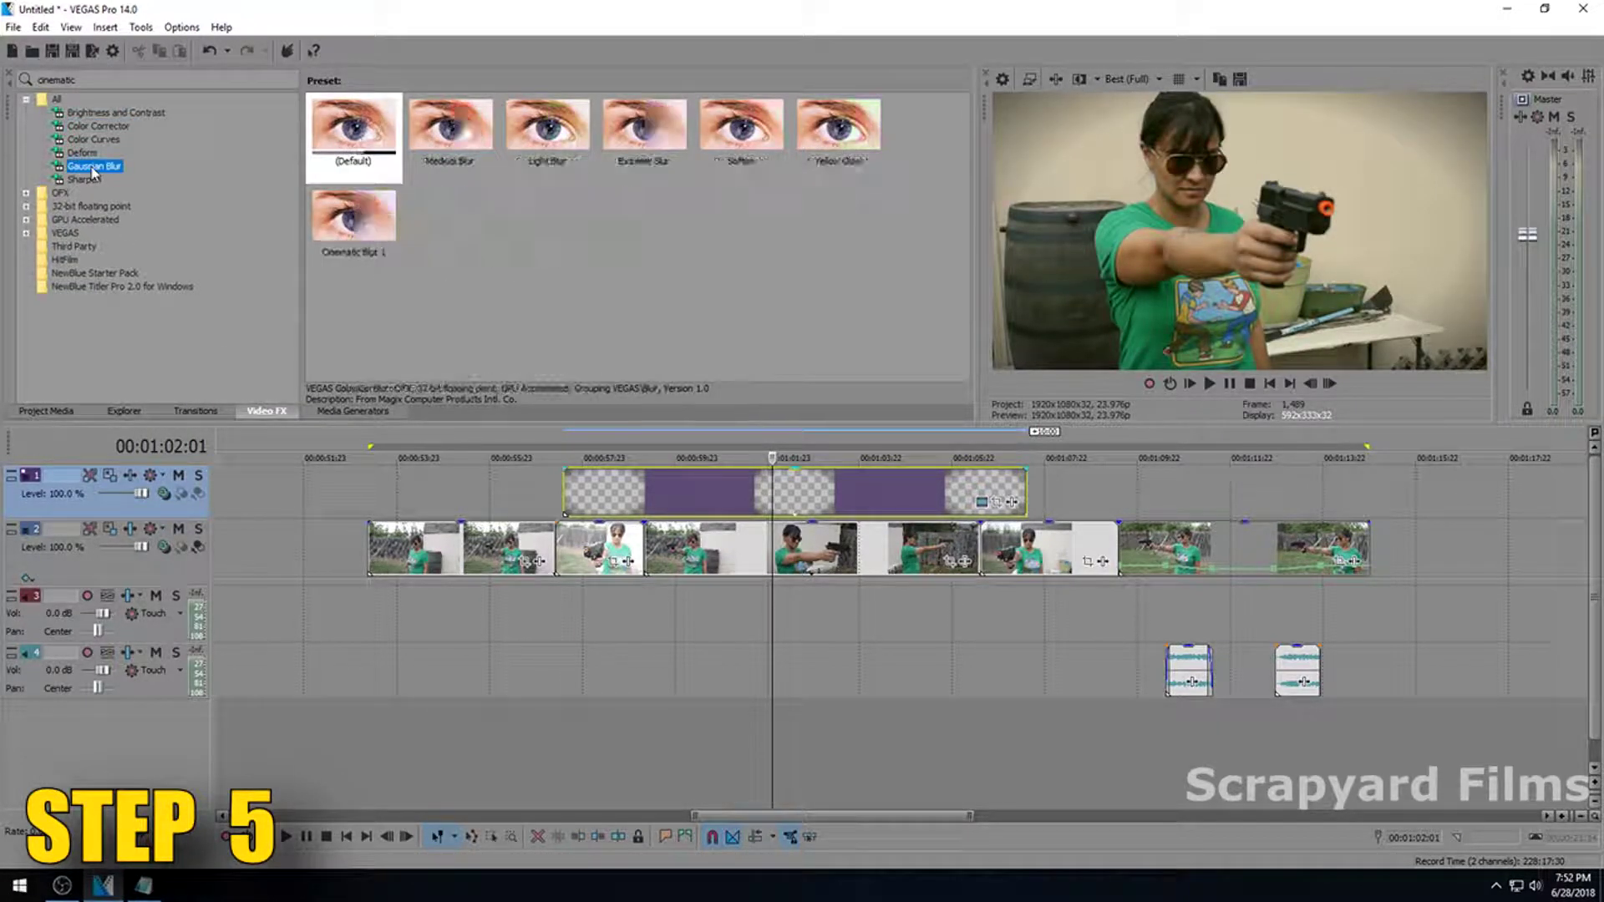
click(632, 134)
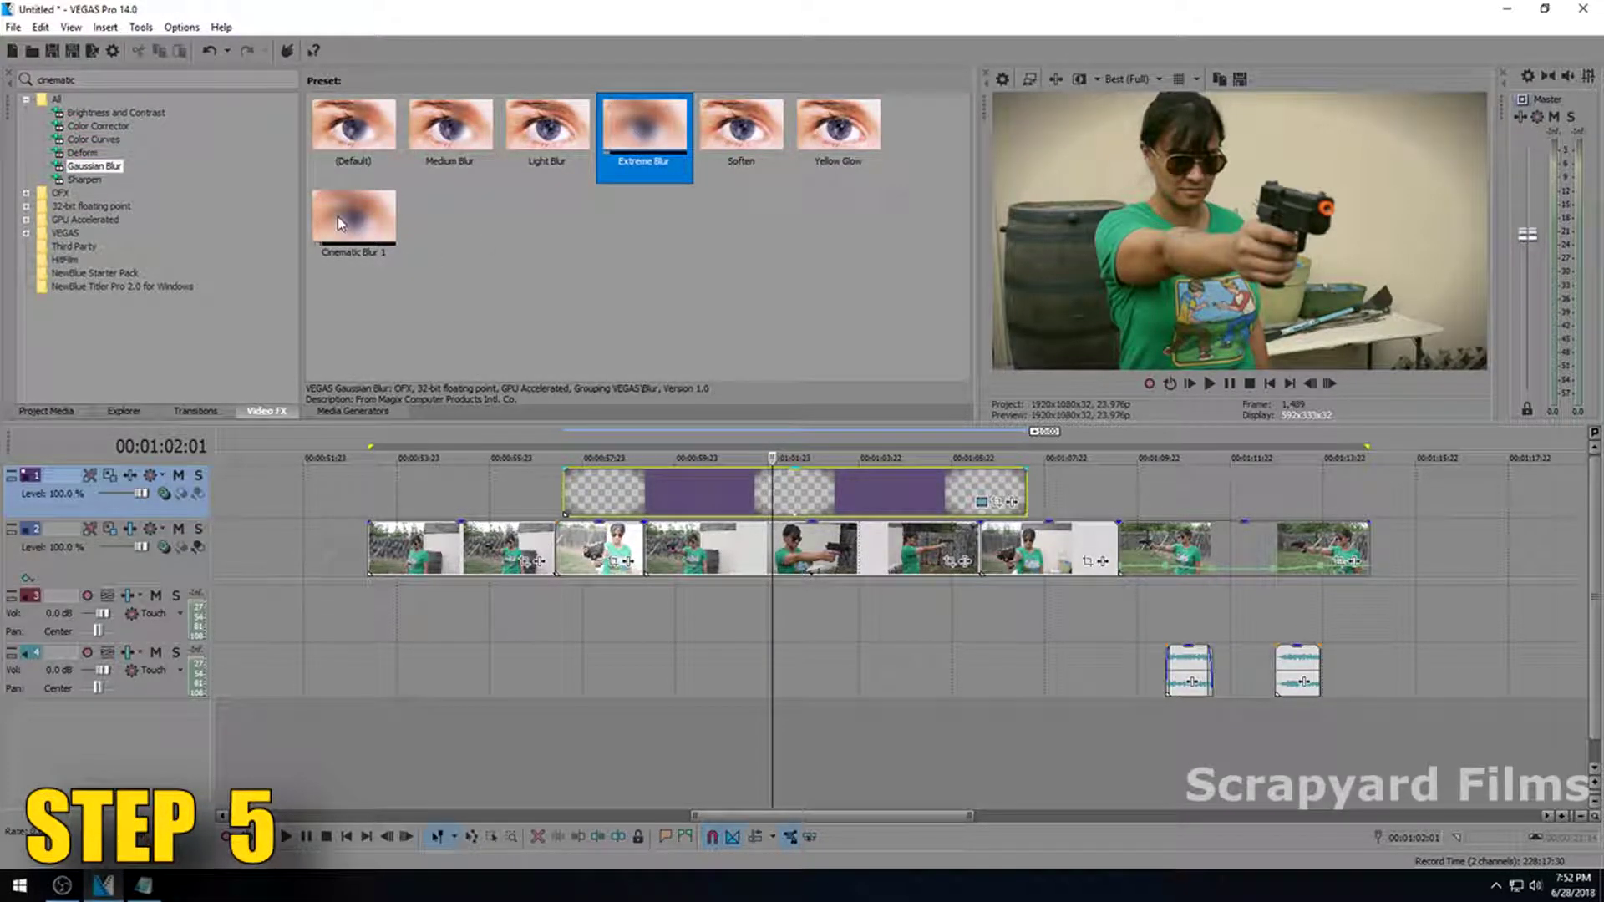
drag(337, 217, 787, 482)
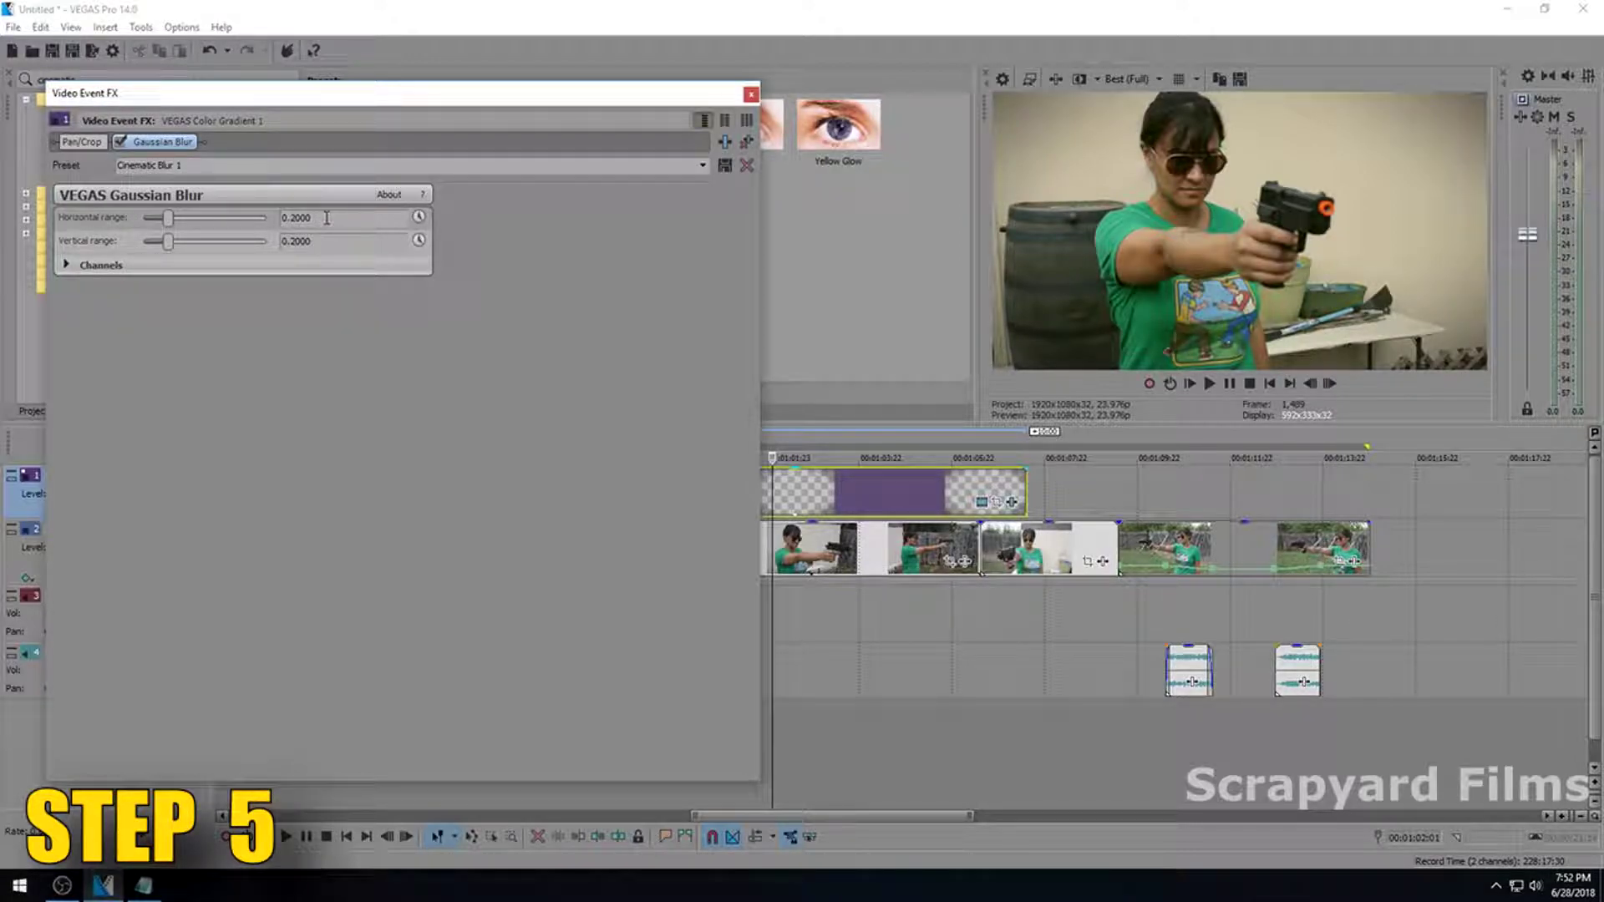
Reset the Gaussian Blur horizontal and vertical ranges to 0.5000, toggling the effect to compare.
drag(169, 218, 210, 224)
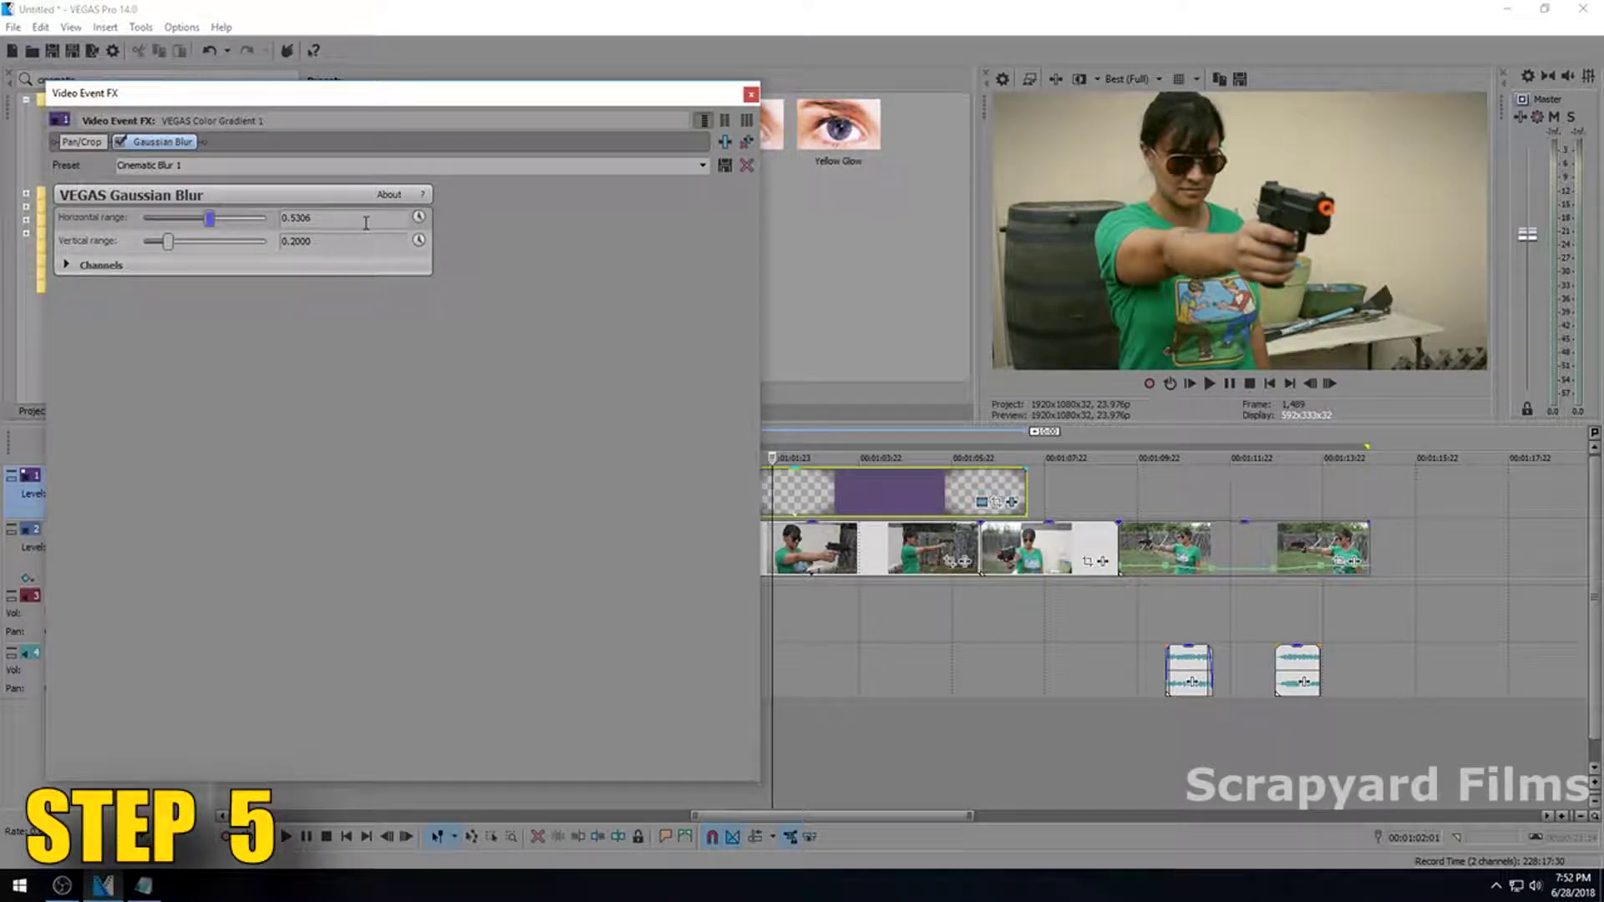
double_click(210, 218)
double_click(168, 241)
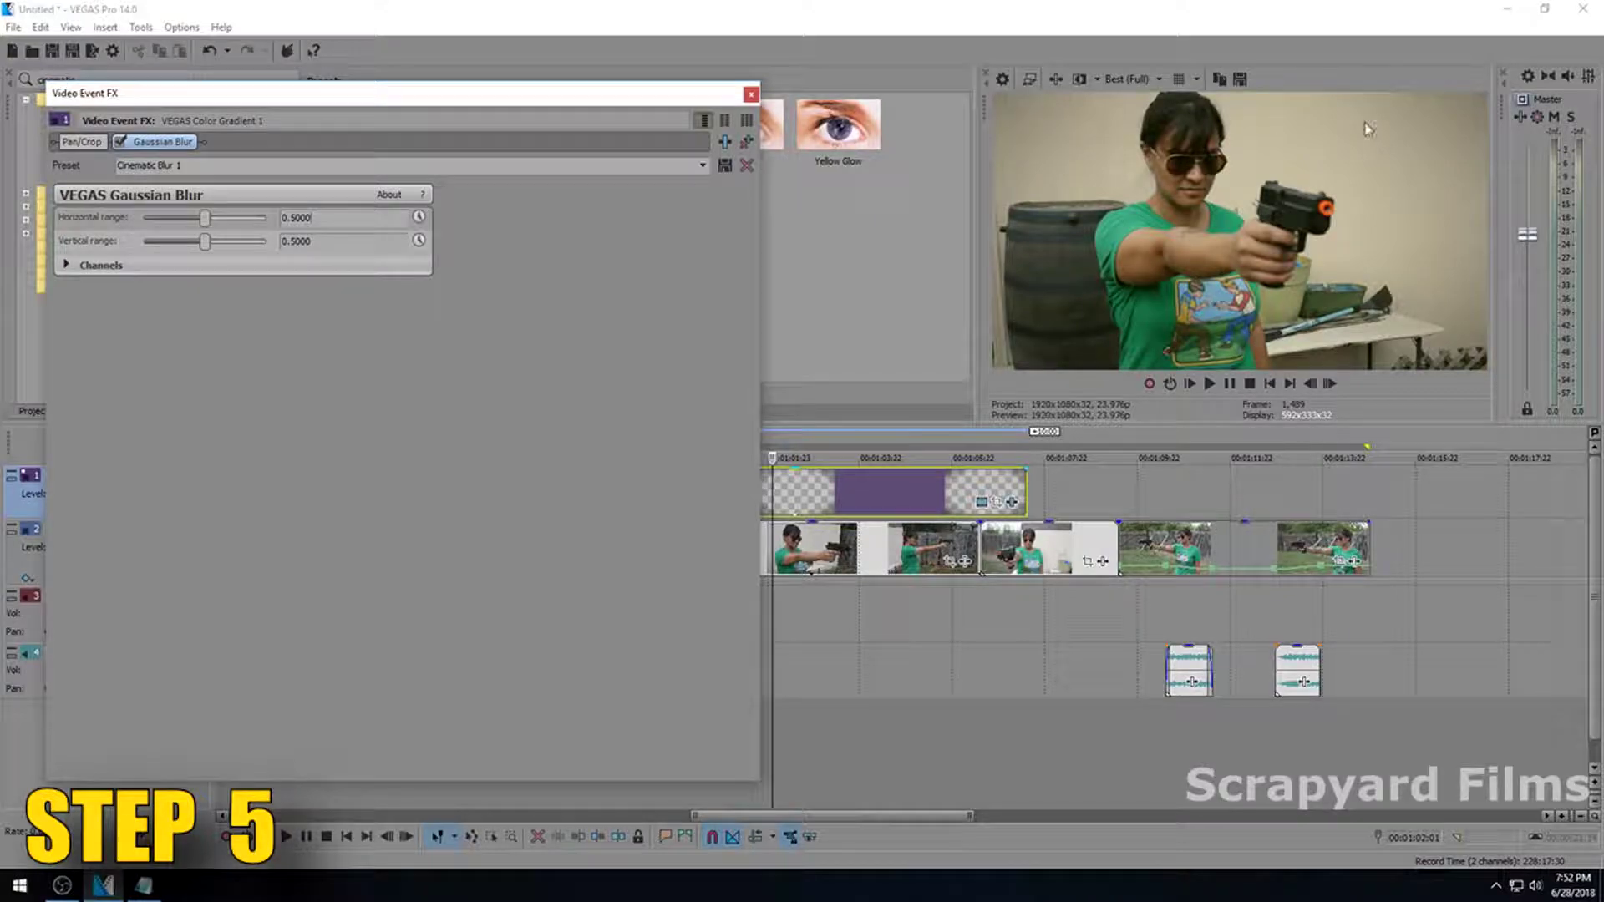
click(121, 142)
click(120, 142)
Compare the footage with the vignette track muted and unmuted, then close the blur settings.
drag(631, 104, 787, 70)
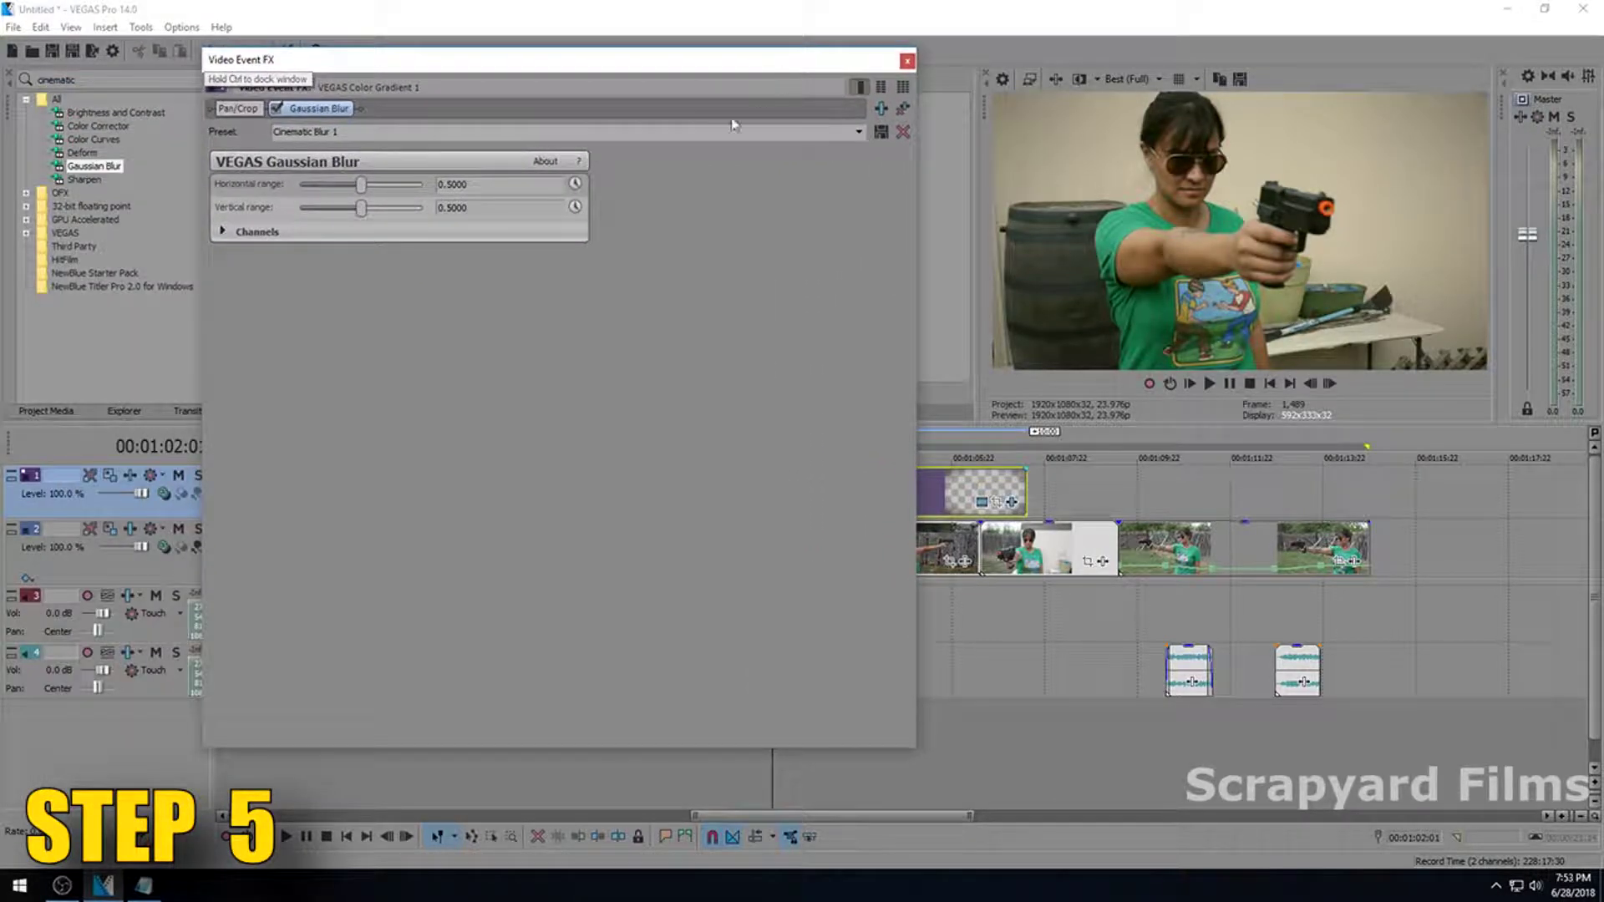
click(178, 477)
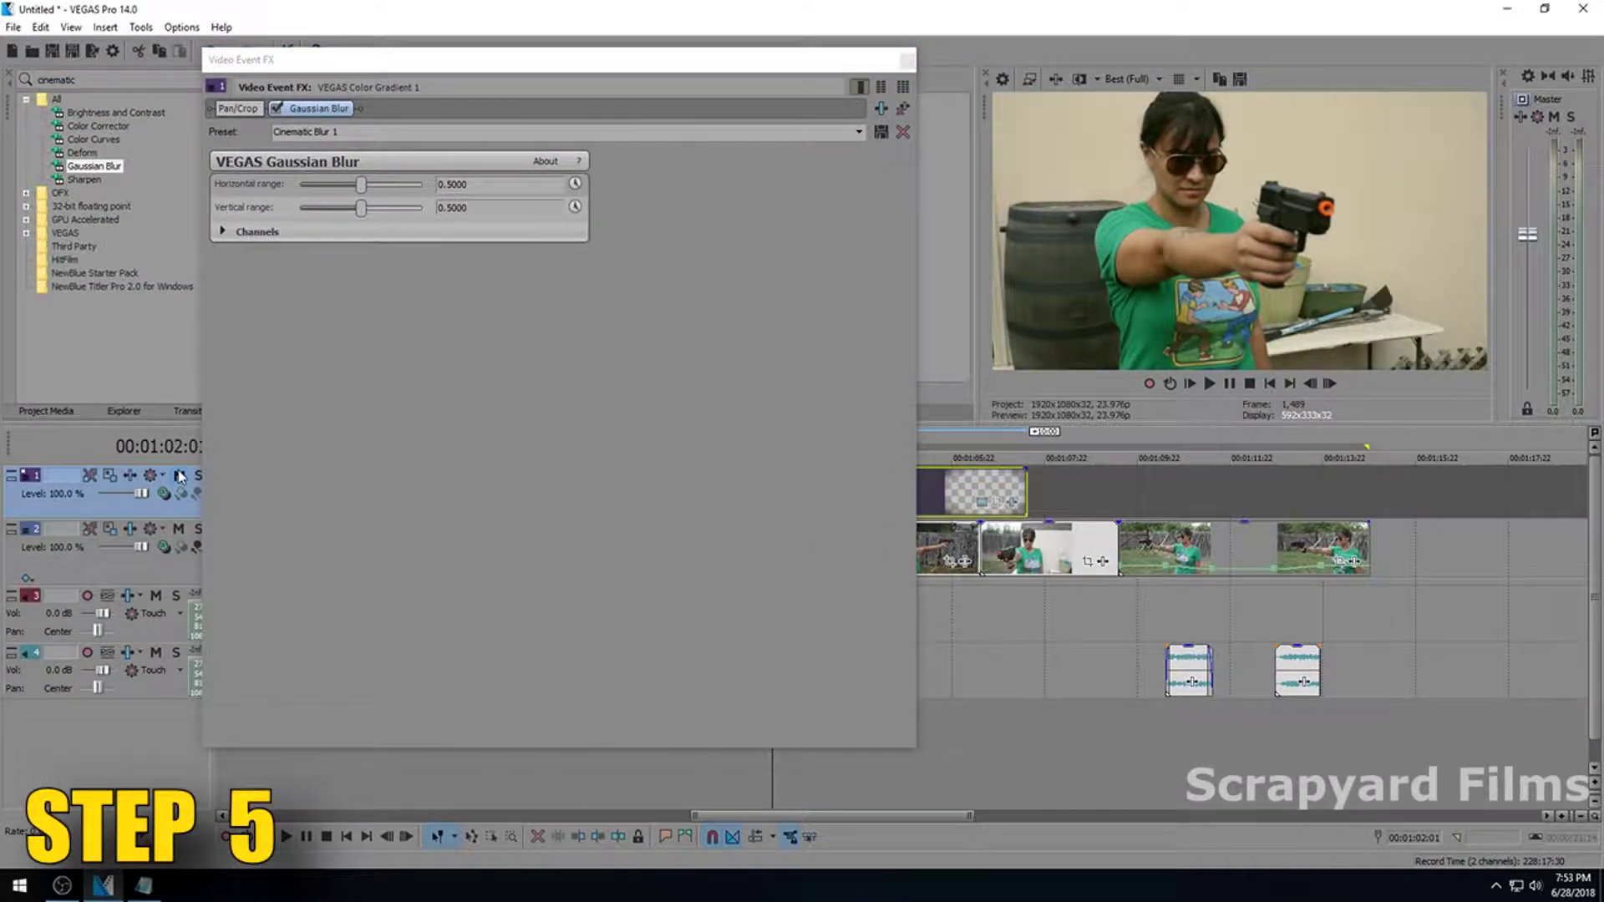
click(180, 476)
click(179, 477)
click(178, 476)
click(179, 476)
click(179, 476)
click(179, 476)
click(179, 481)
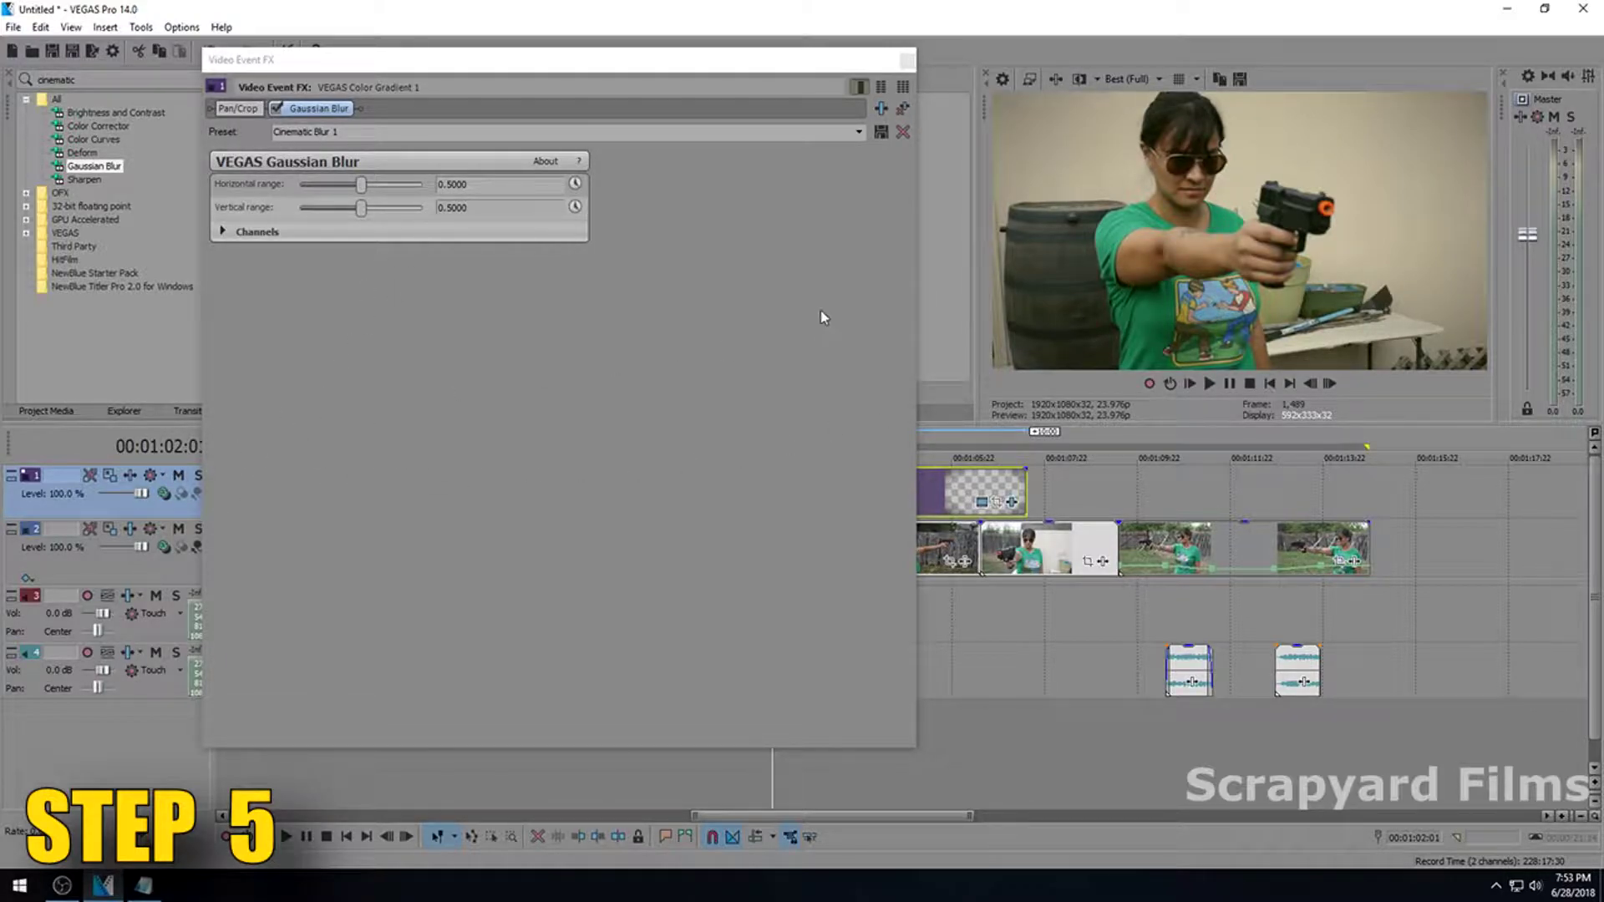
click(907, 59)
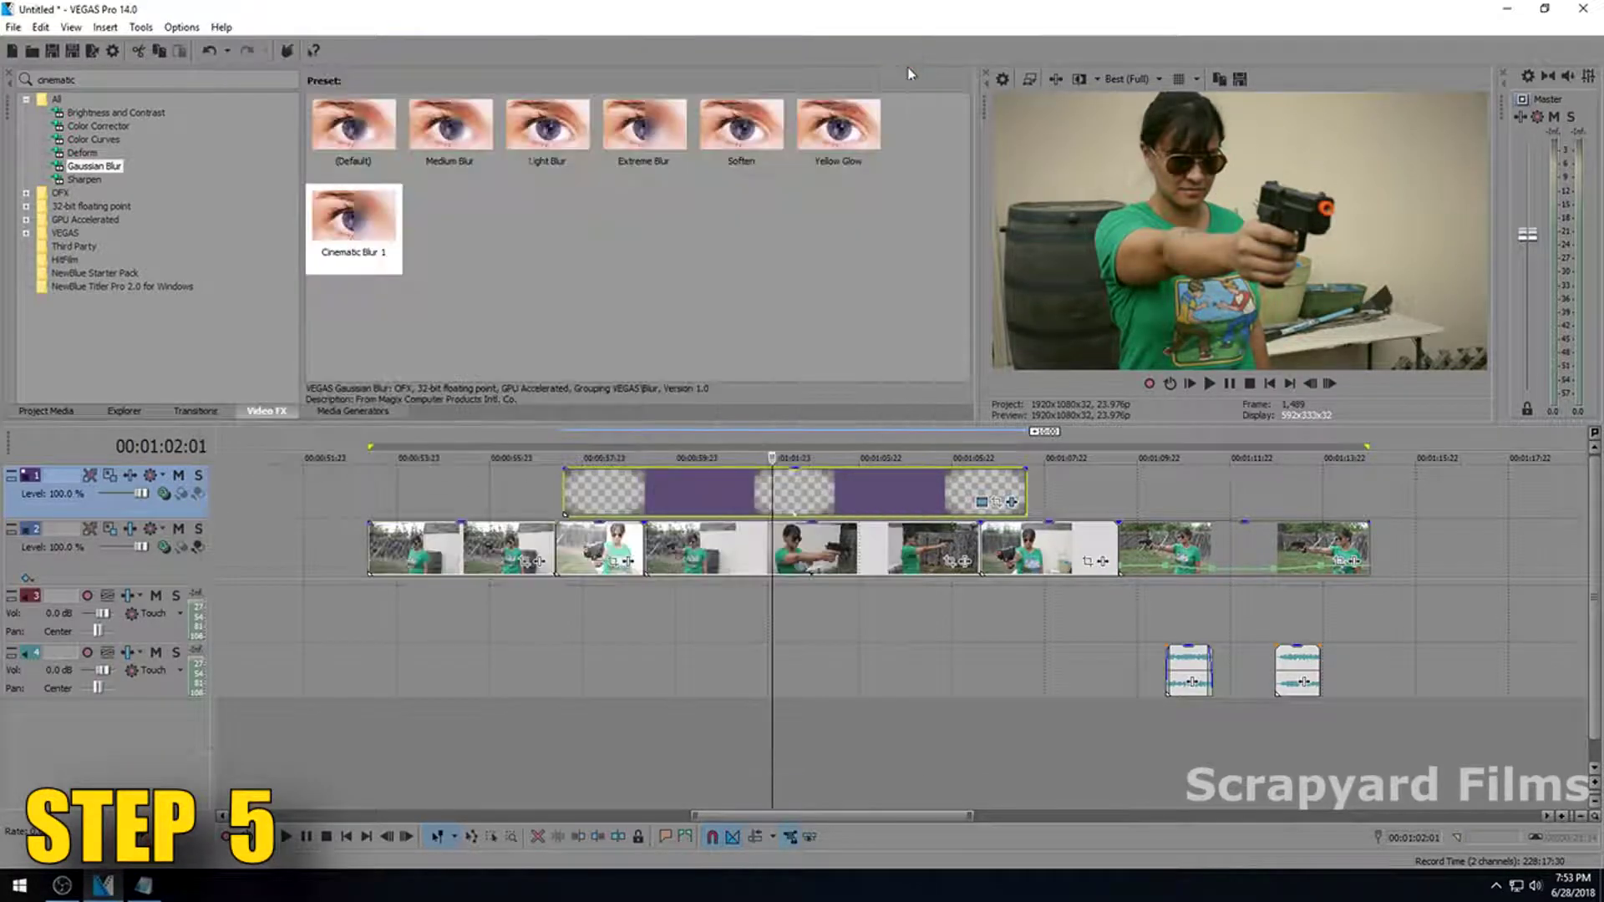
Lower the gradient's outer control point alpha from 127 to about 74 and close the generator.
click(995, 502)
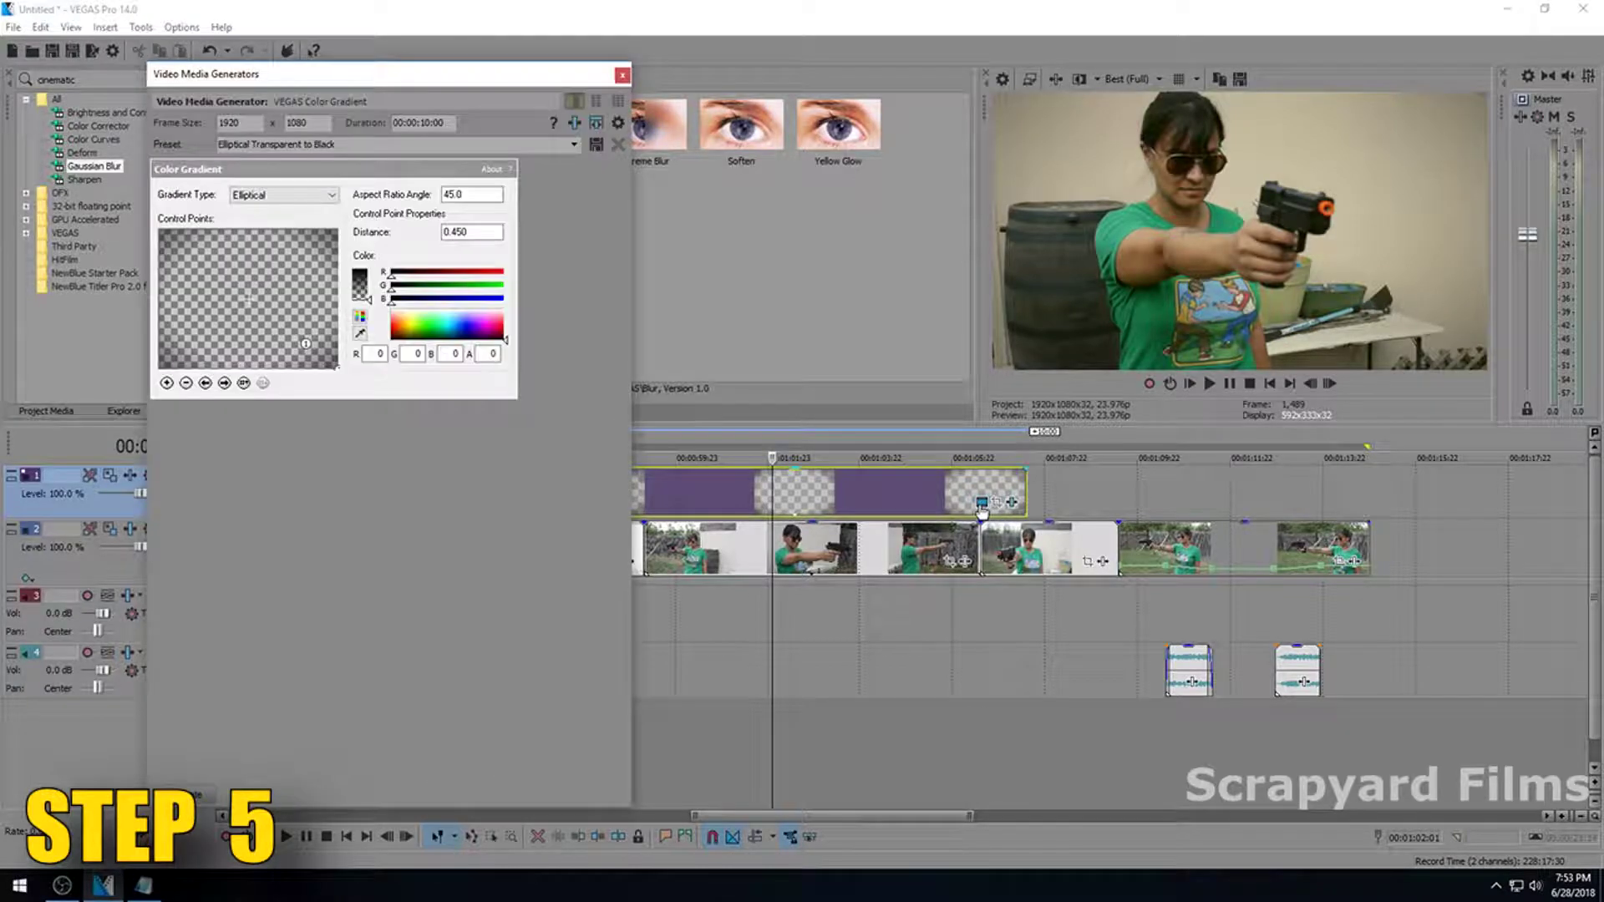
click(337, 366)
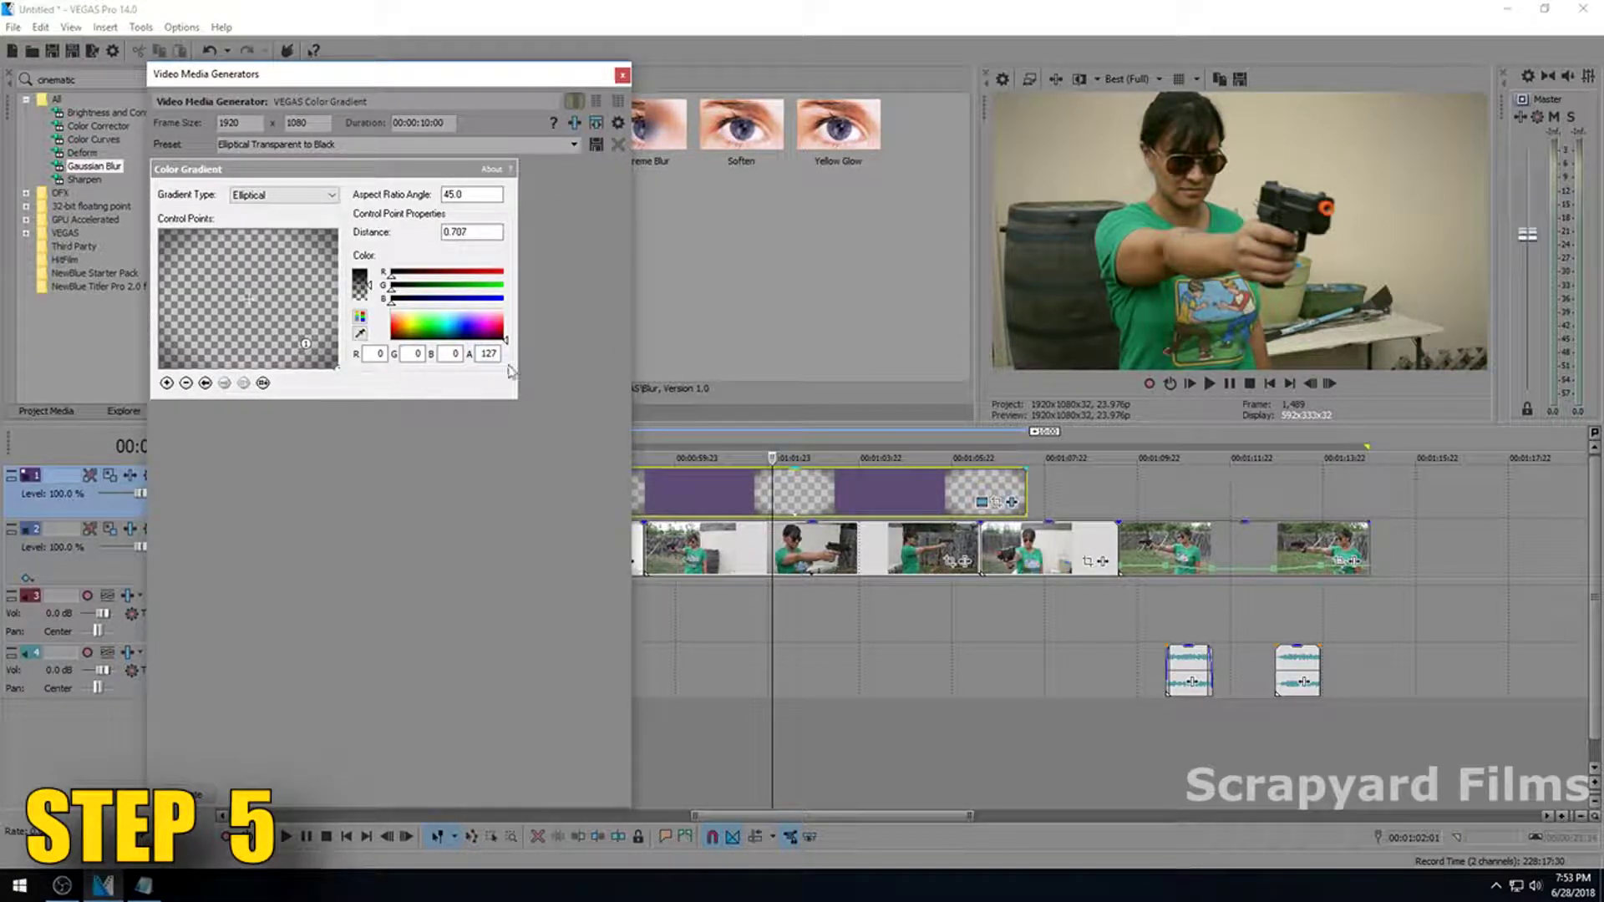
drag(371, 288, 372, 296)
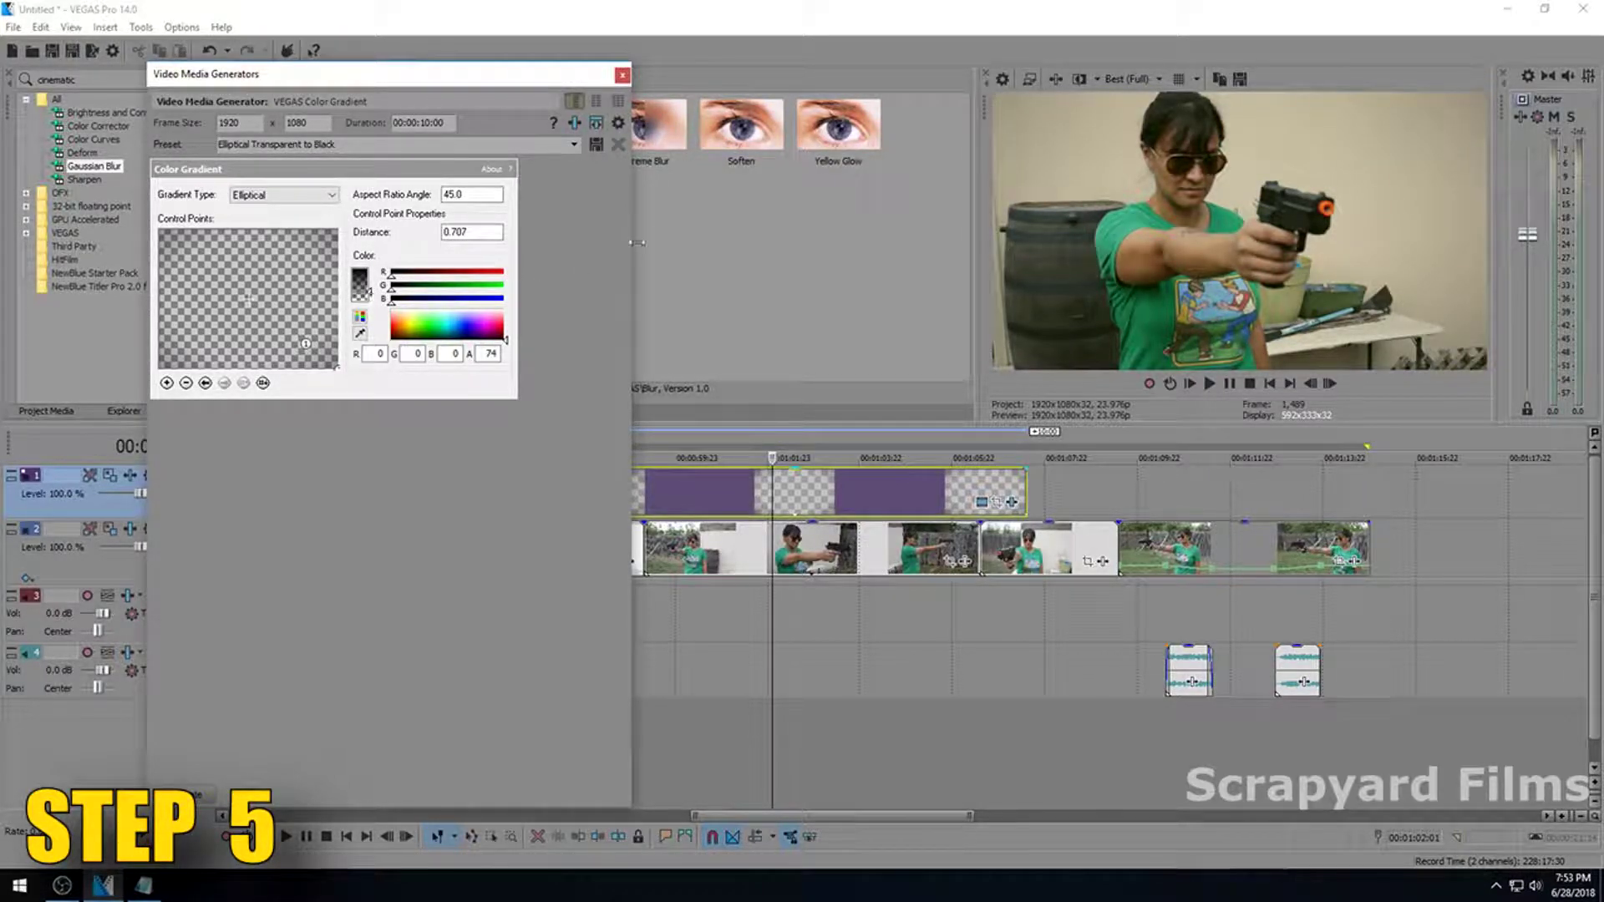
click(622, 75)
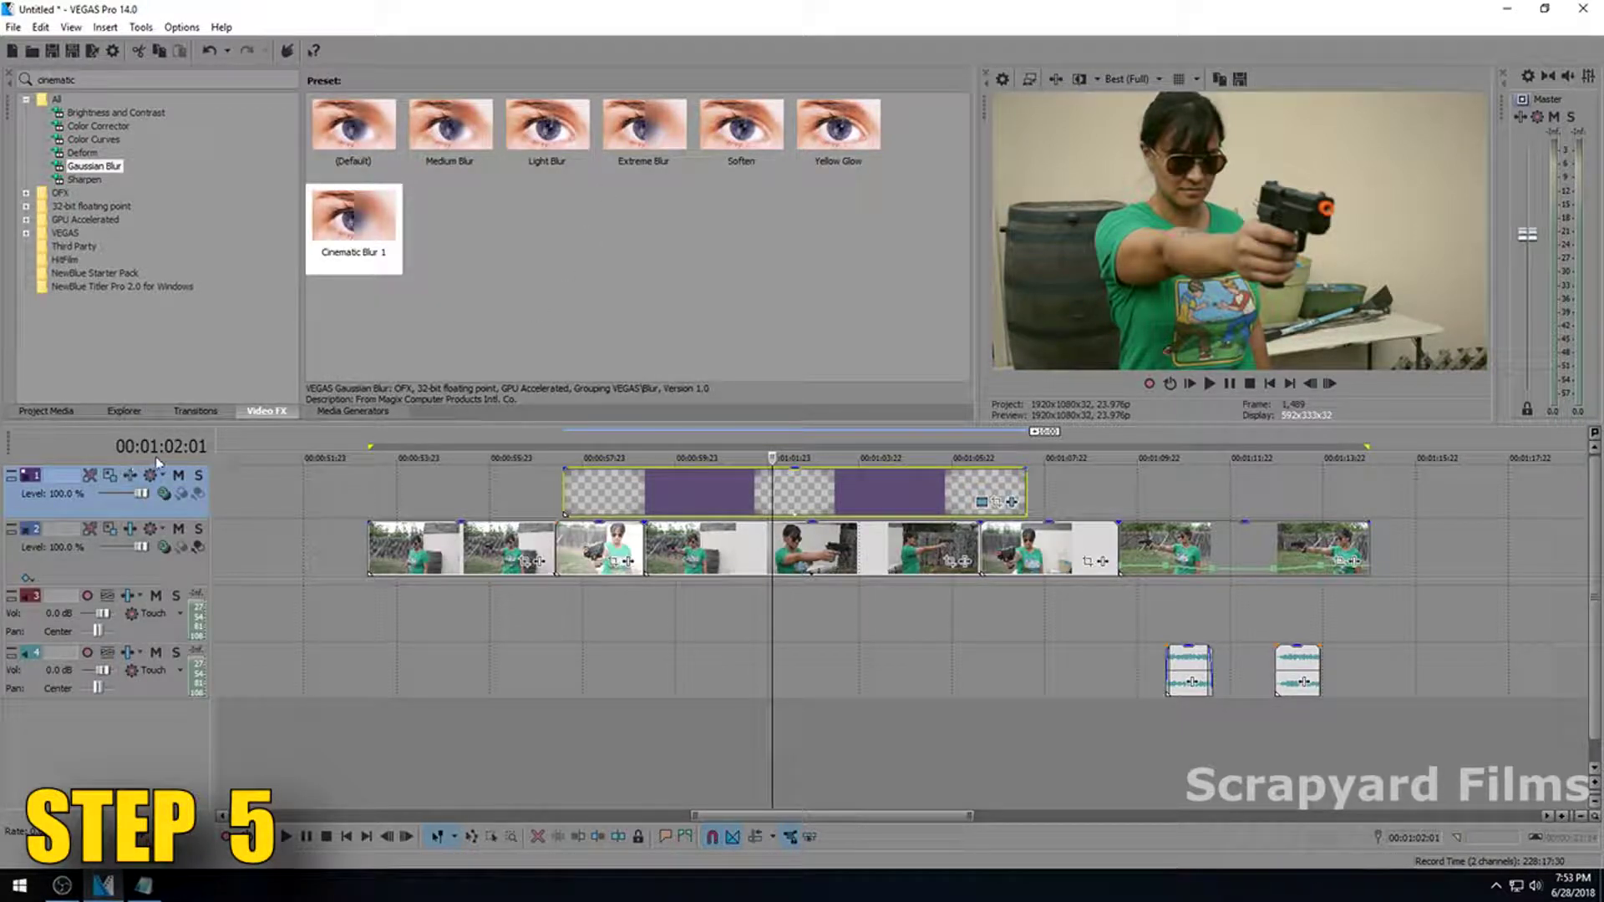
Compare the lighter vignette by muting and unmuting its track.
click(184, 476)
click(184, 476)
click(184, 476)
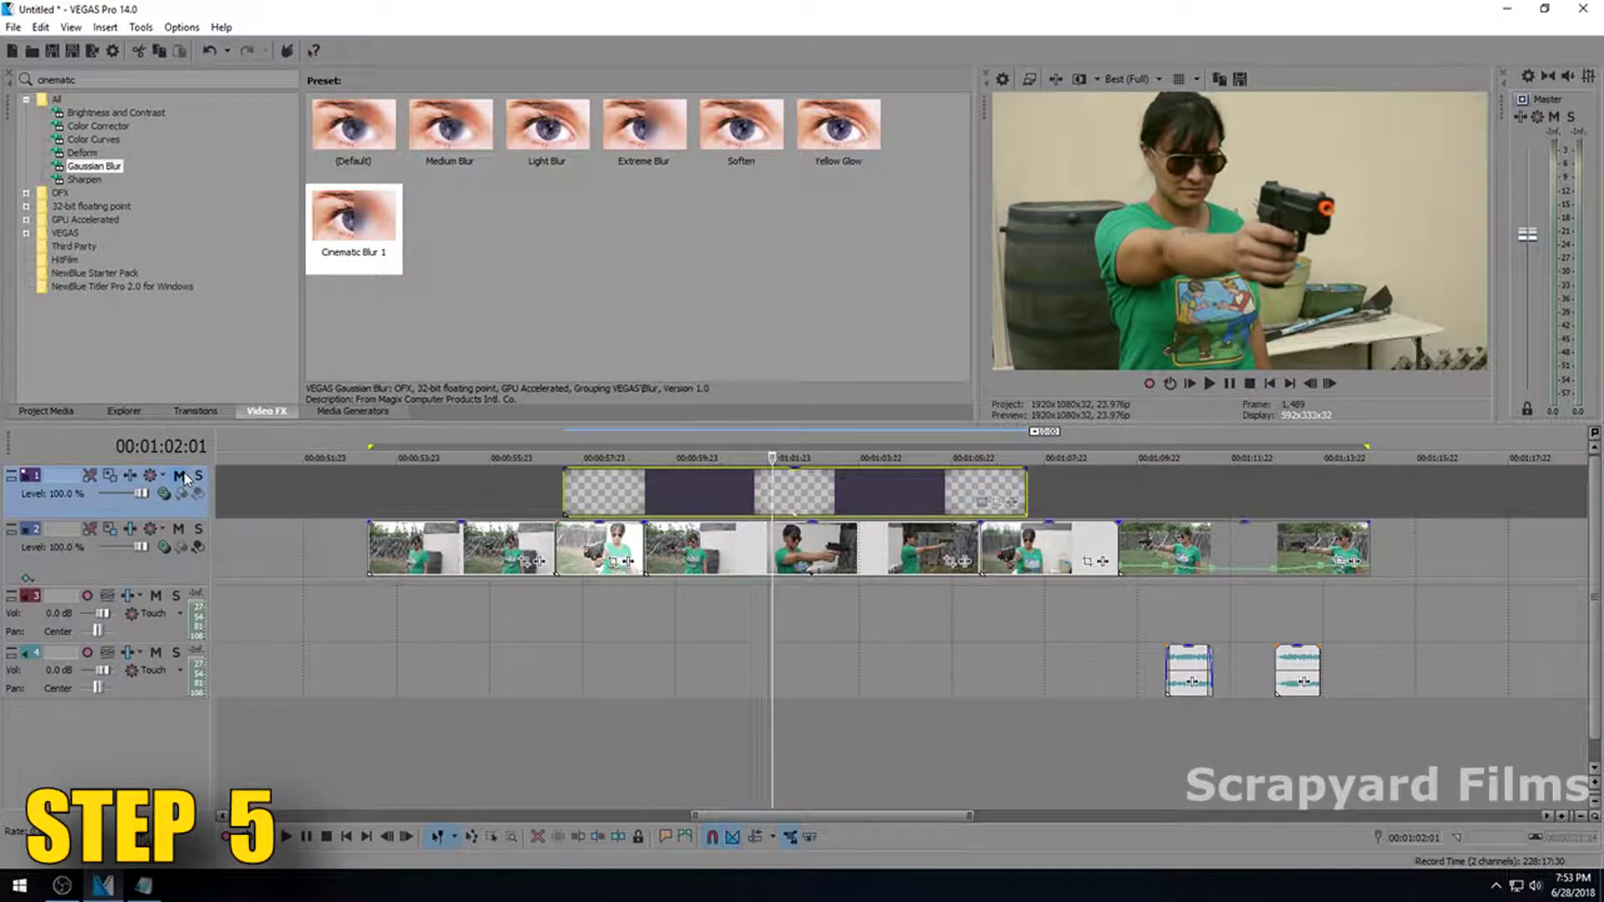
click(184, 476)
click(184, 476)
click(184, 476)
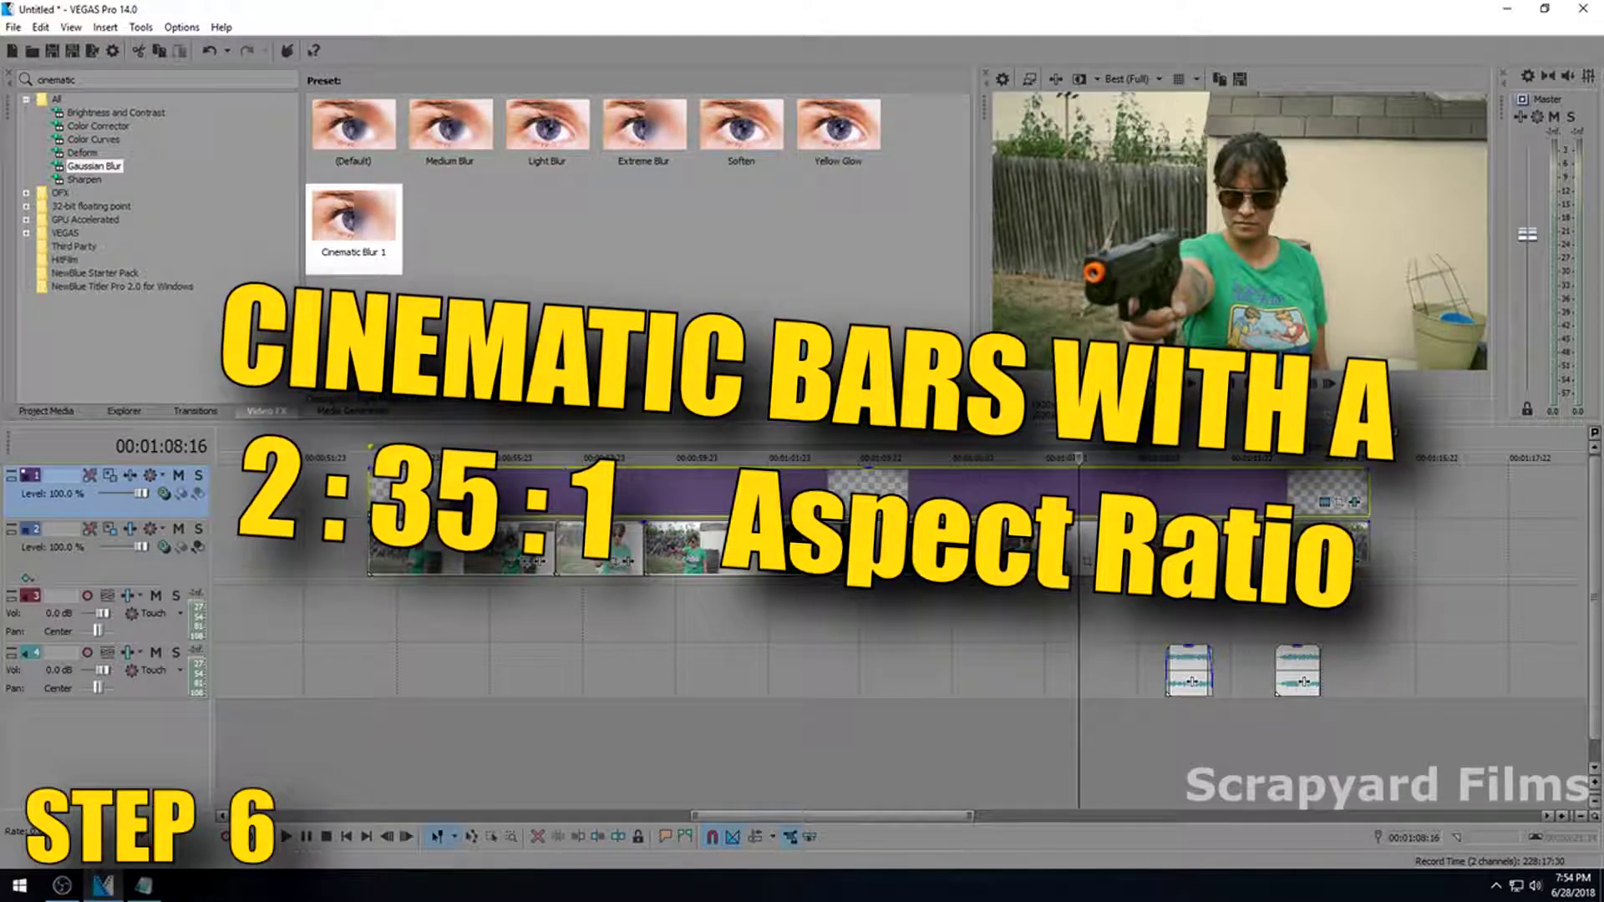
Open the project media folder beside VEGAS and insert a new video track at the top.
key(super+e)
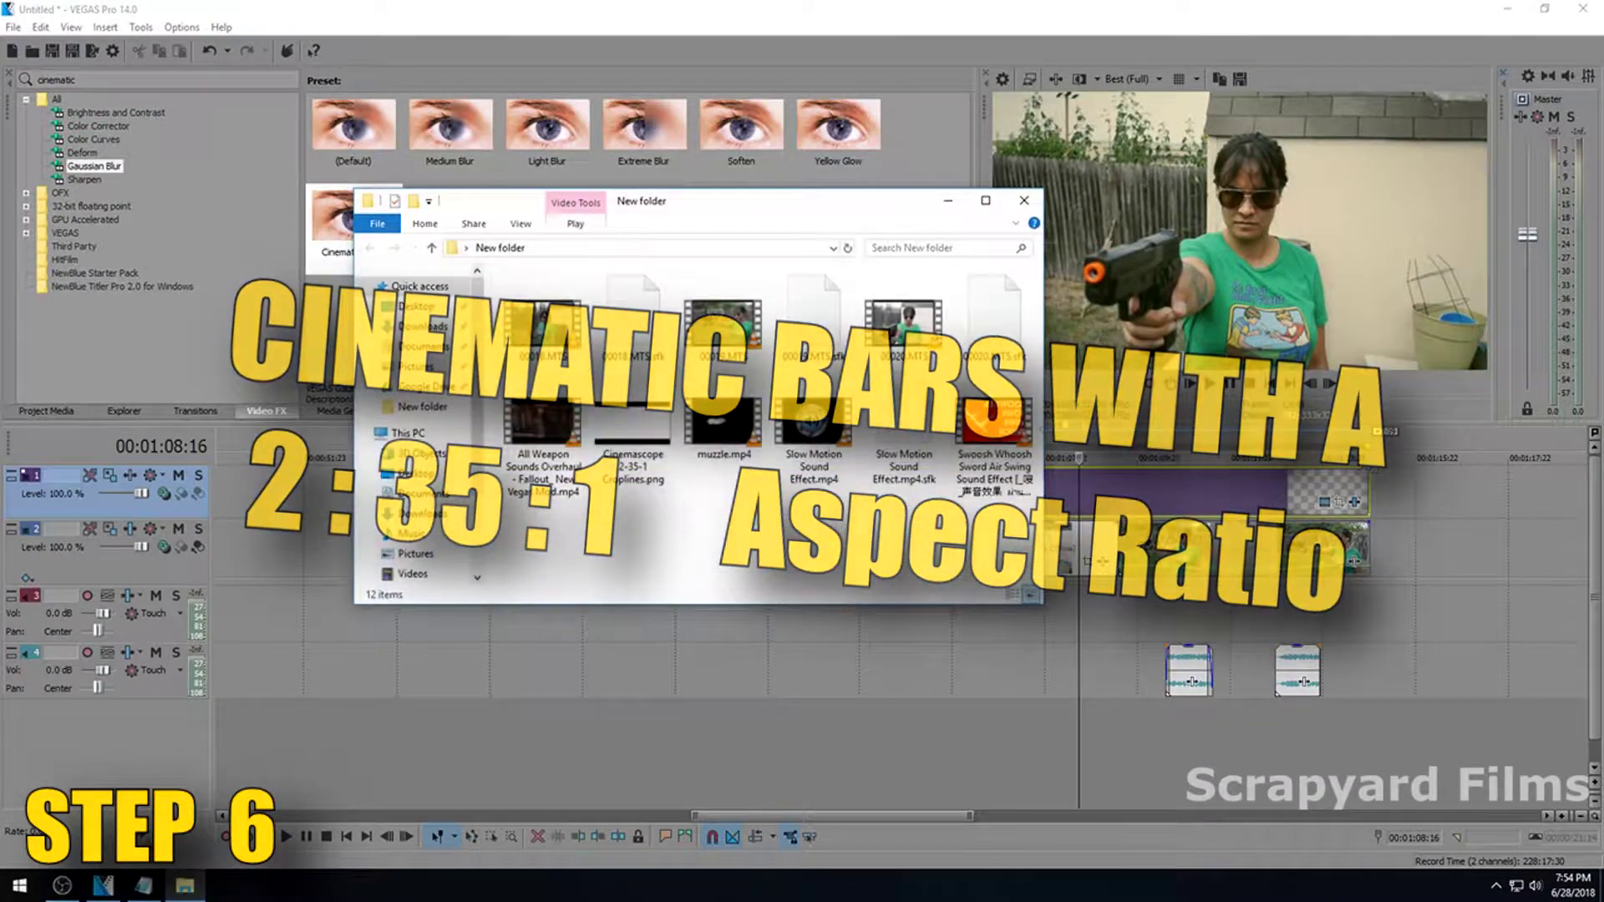
drag(485, 200, 1112, 319)
click(18, 490)
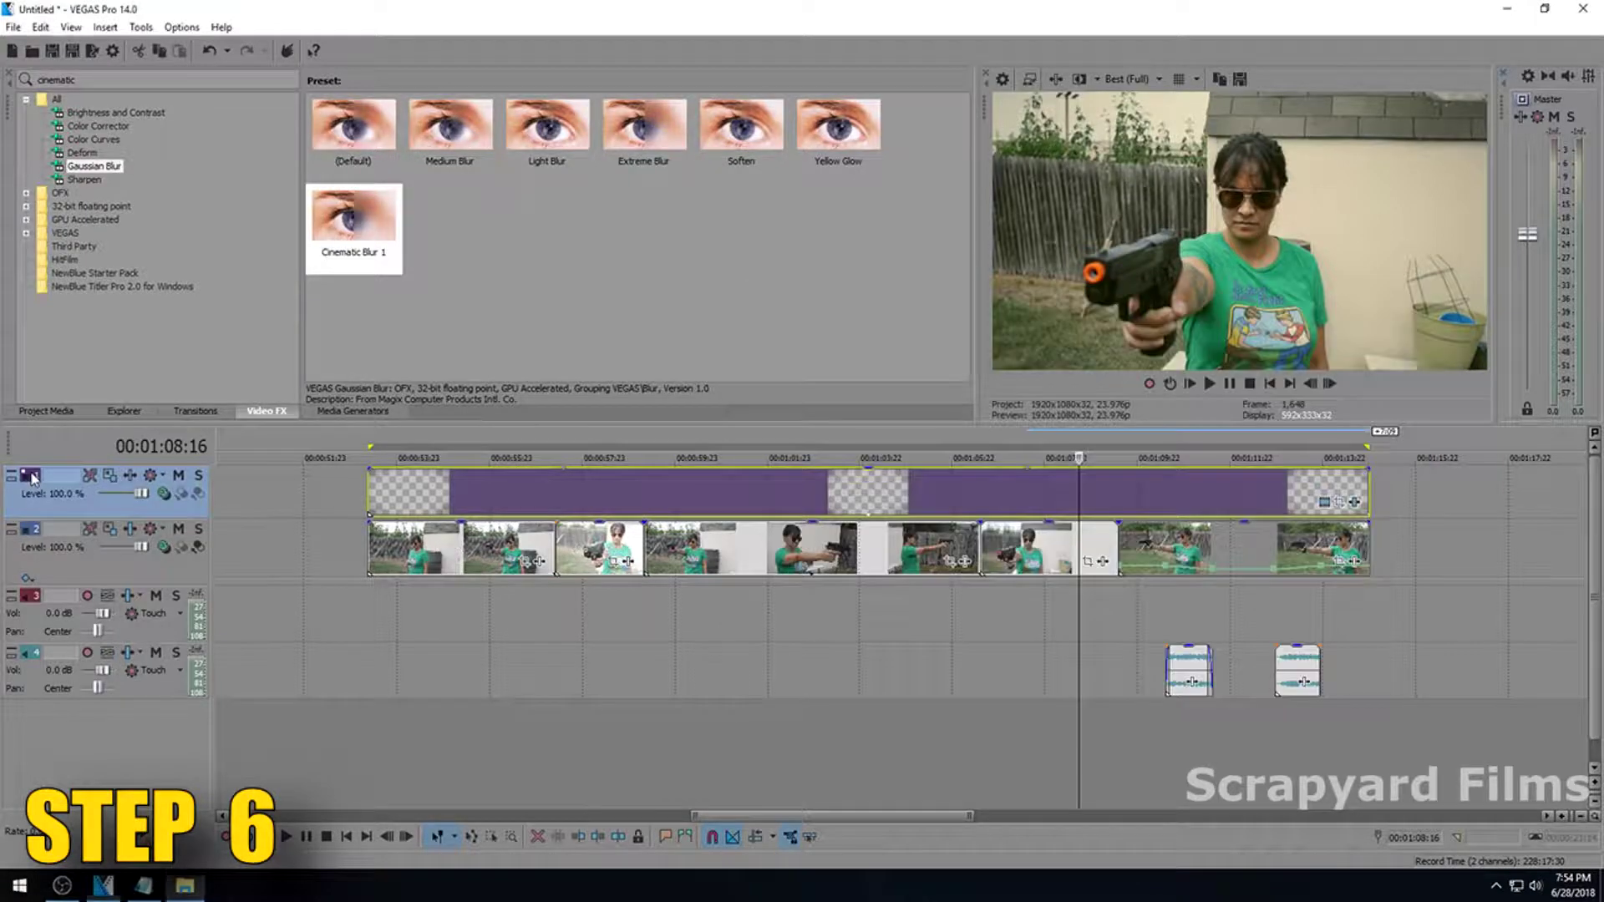
right_click(33, 480)
click(125, 505)
Place Cinemascope 2-35-1 Croplines.png on the new top track and close the folder window.
click(184, 886)
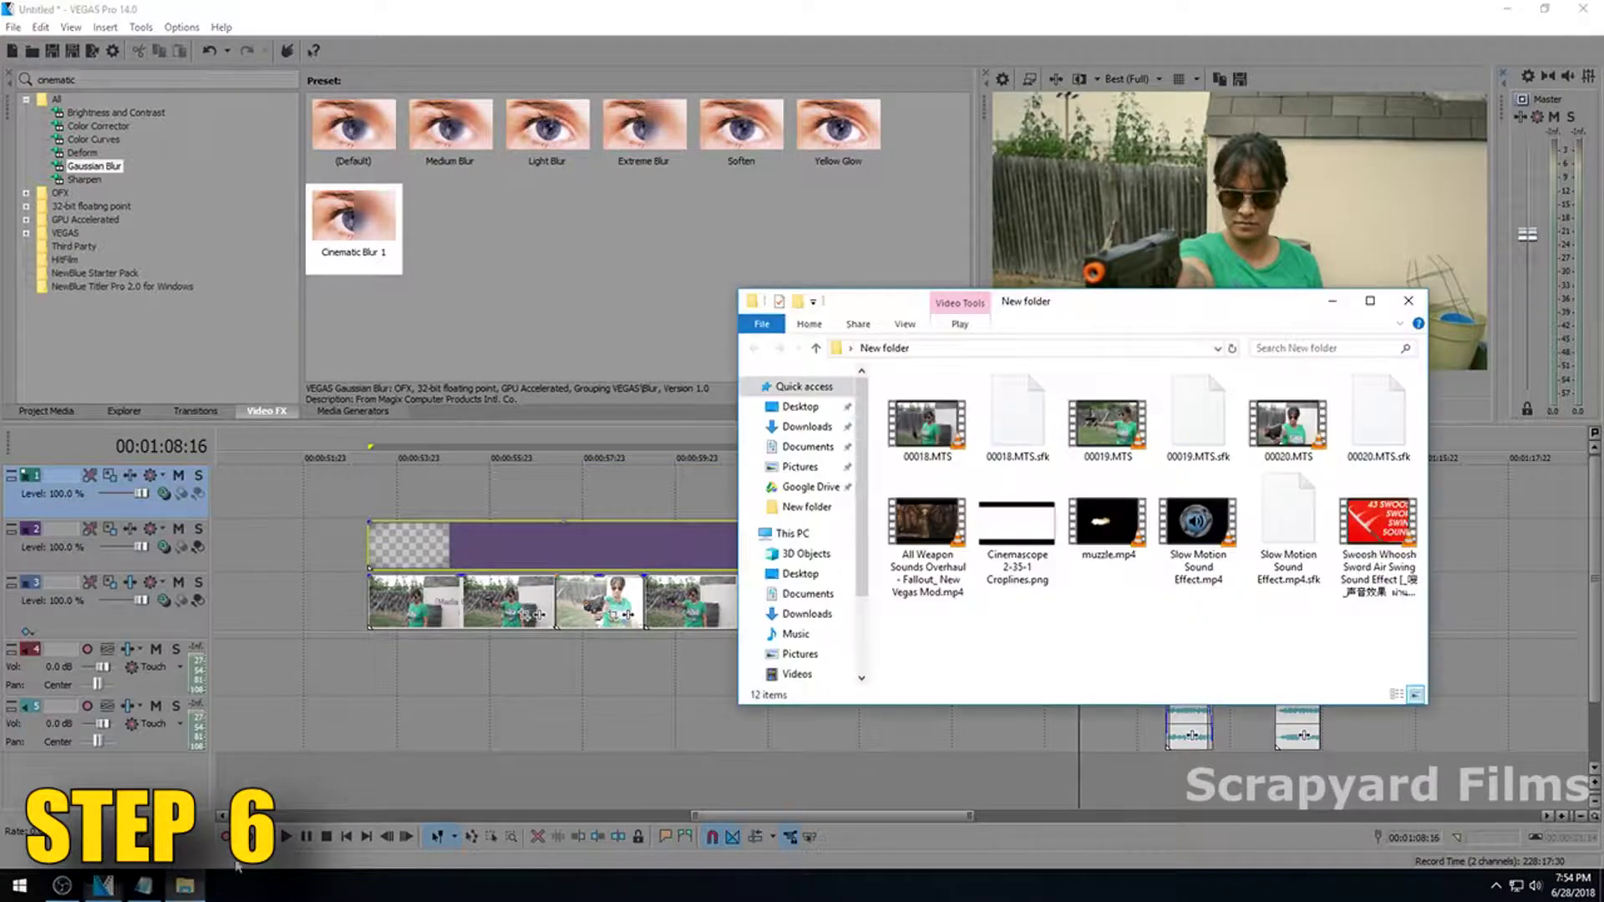
drag(1017, 535, 382, 495)
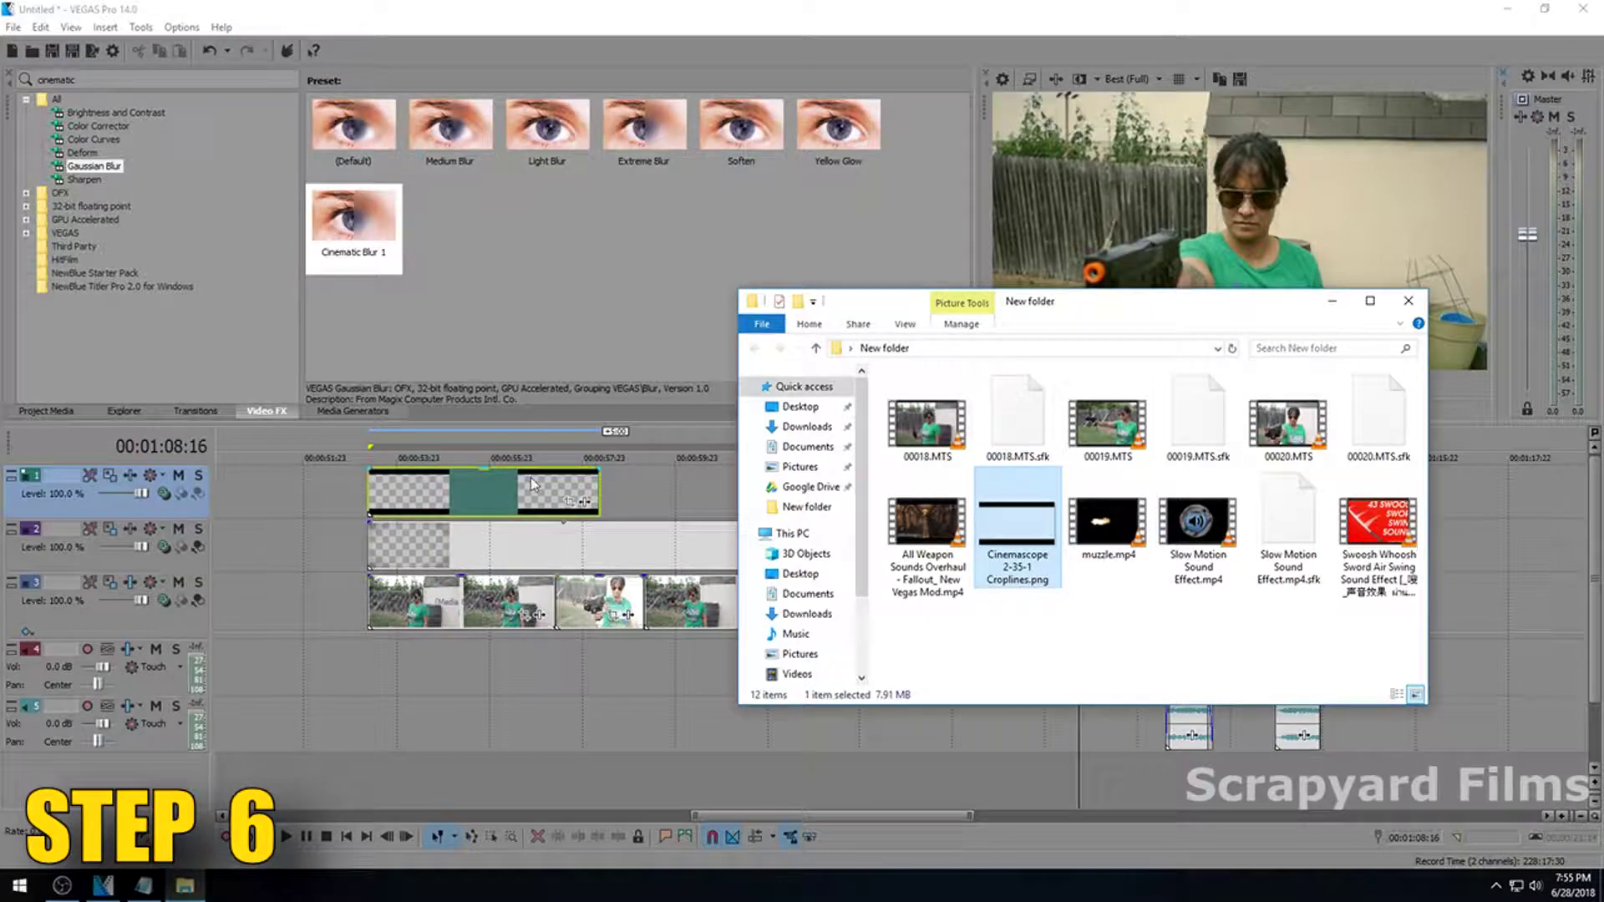
click(1409, 300)
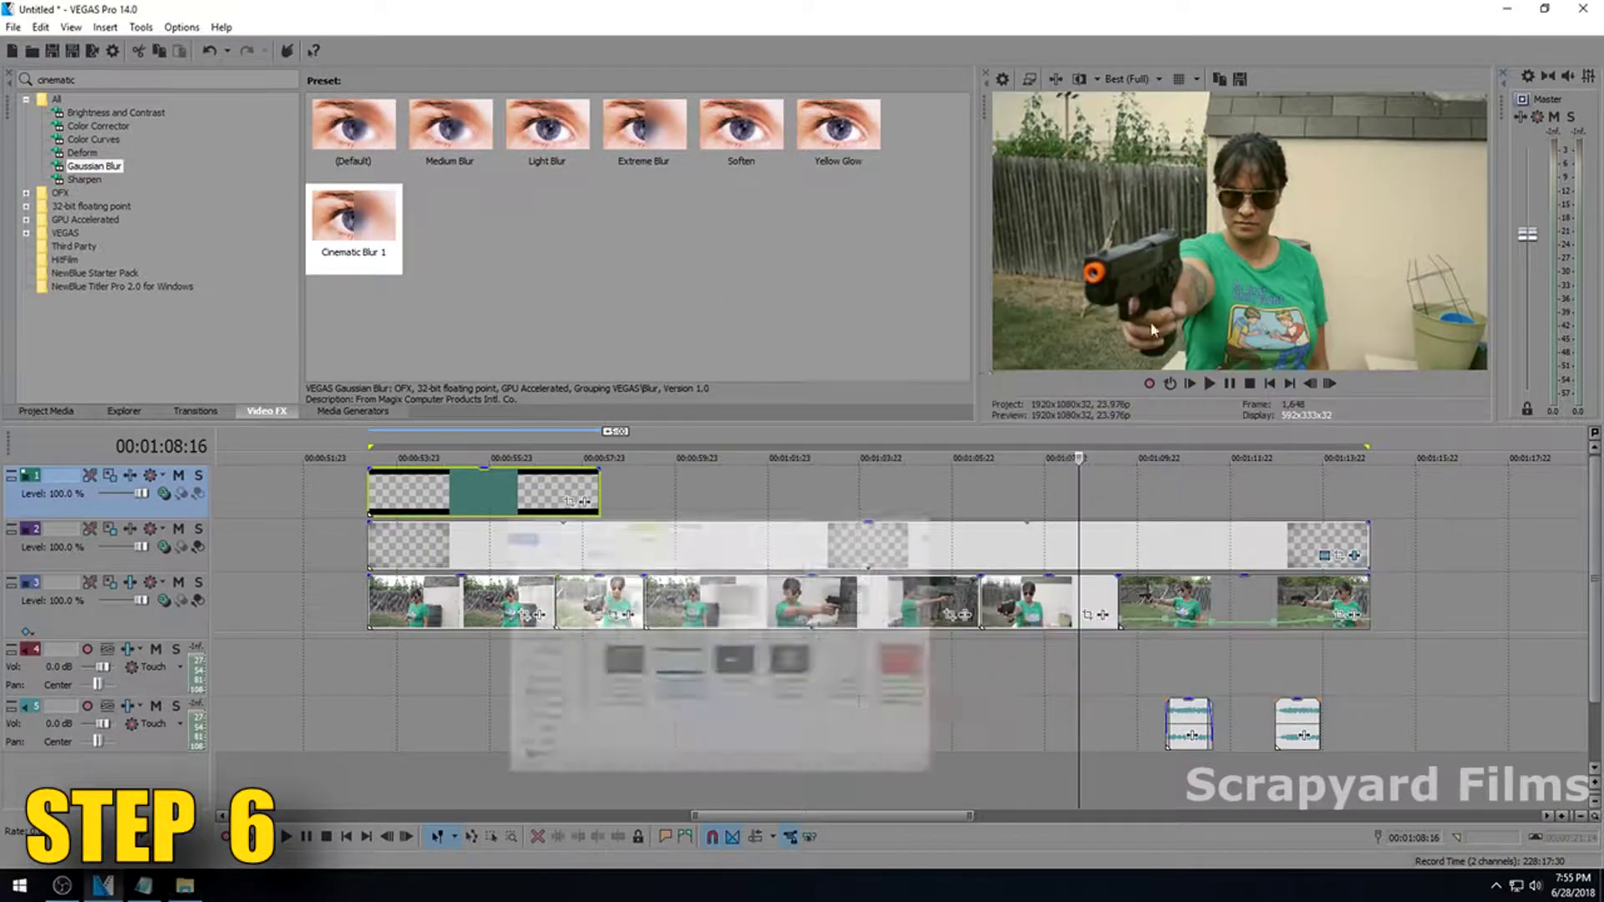
Extend the croplines event to the end of the footage and preview the letterboxed result.
click(440, 499)
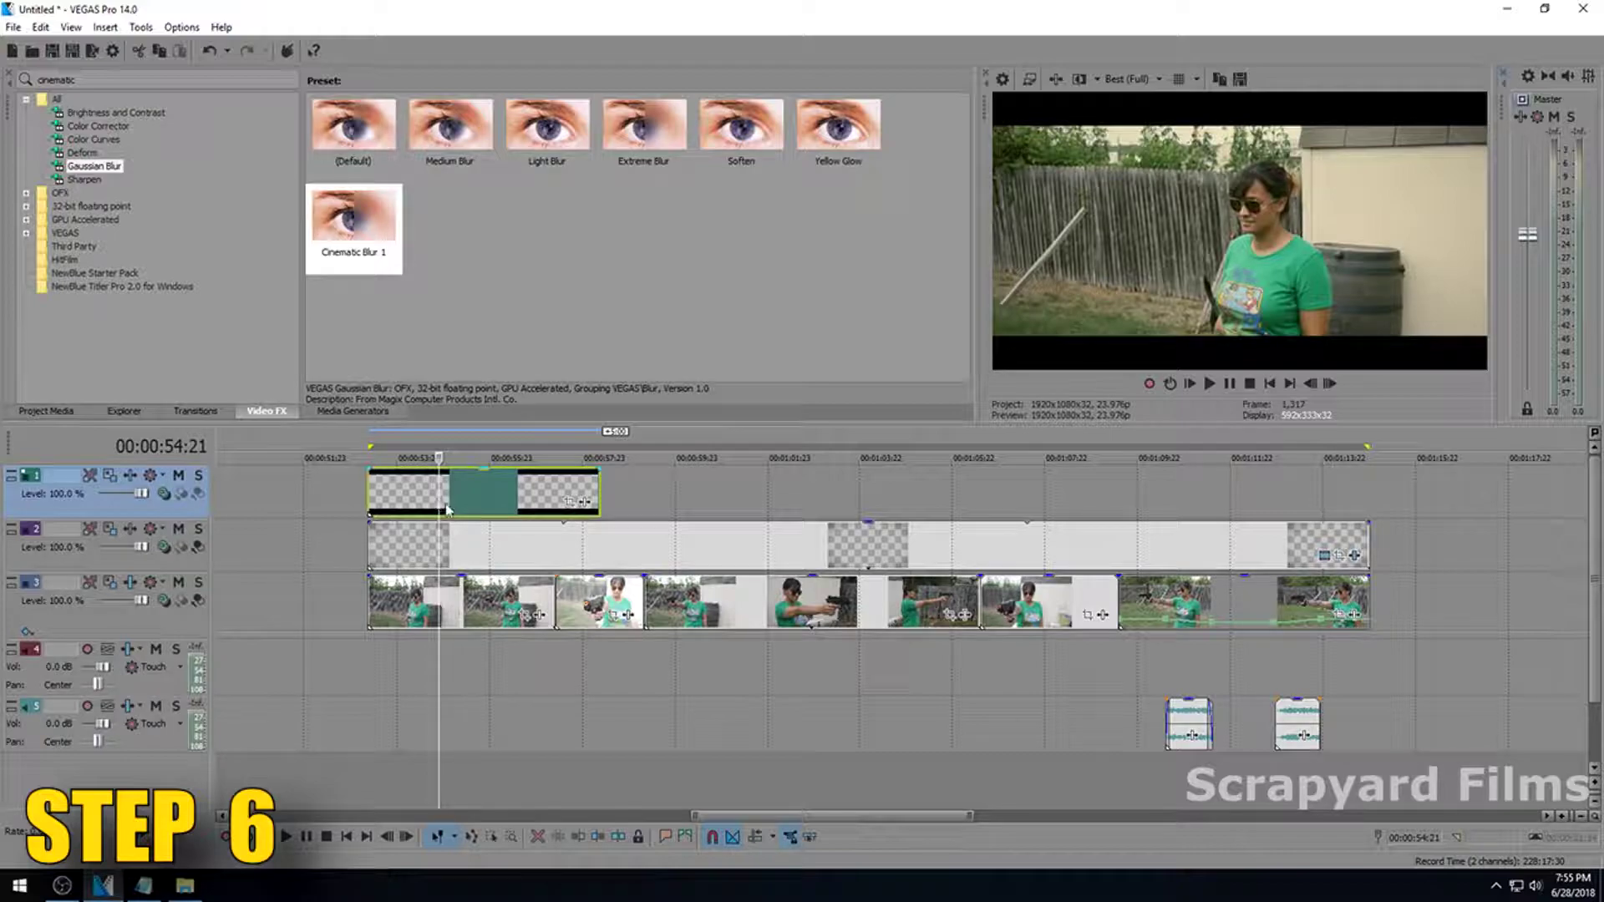
drag(596, 488, 1368, 495)
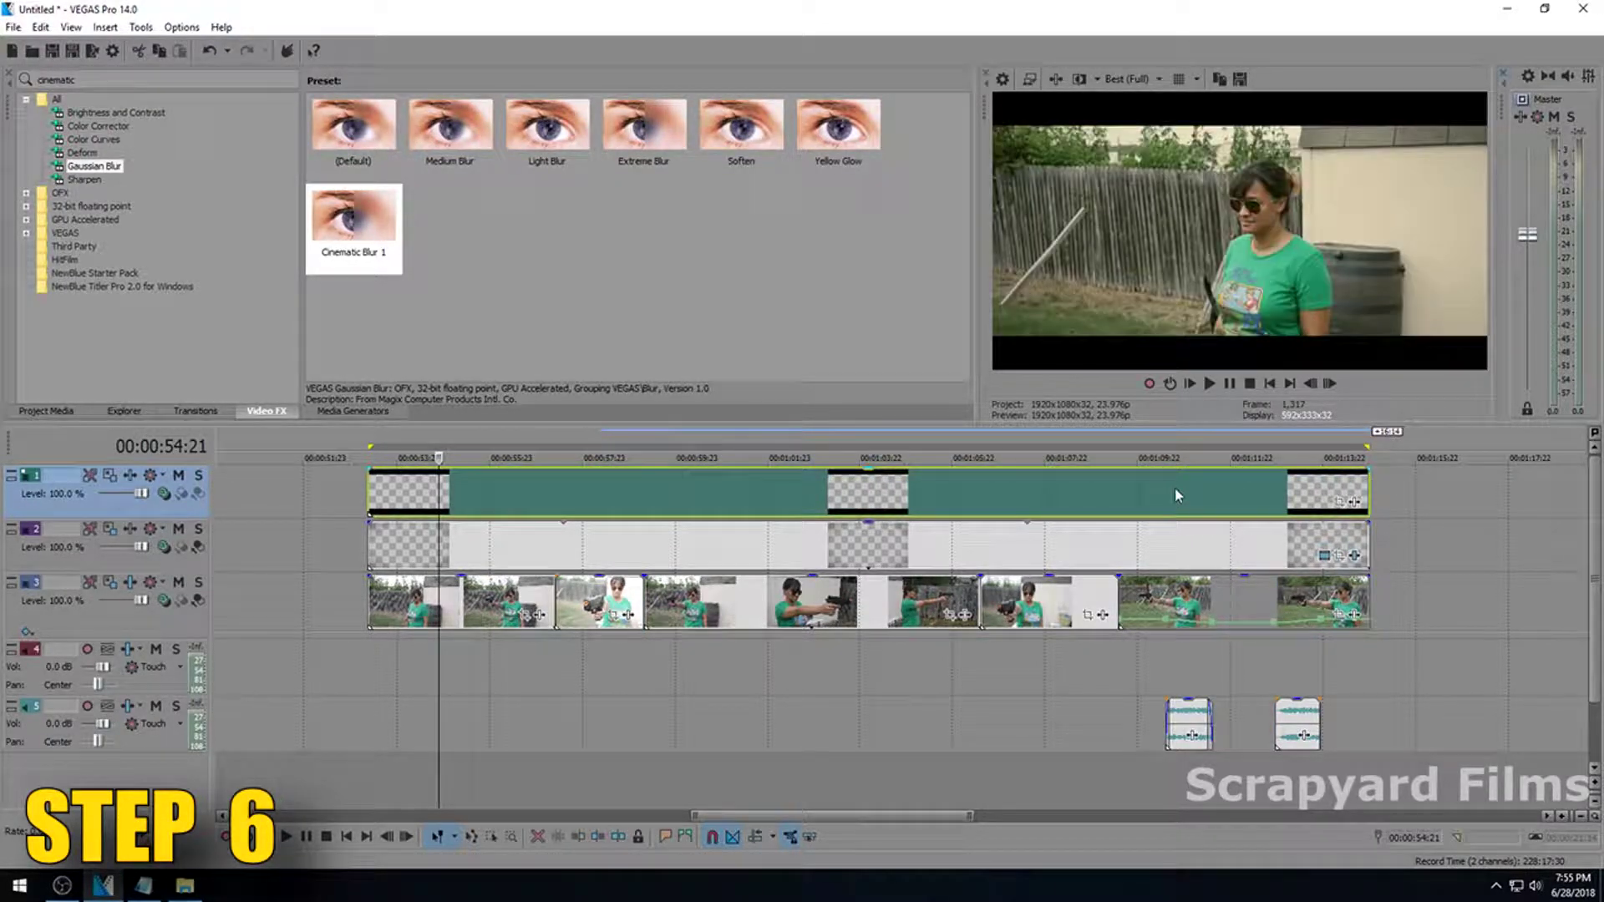
click(512, 493)
click(629, 502)
Trim the croplines event's start later, to roughly 00:00:56.
click(805, 514)
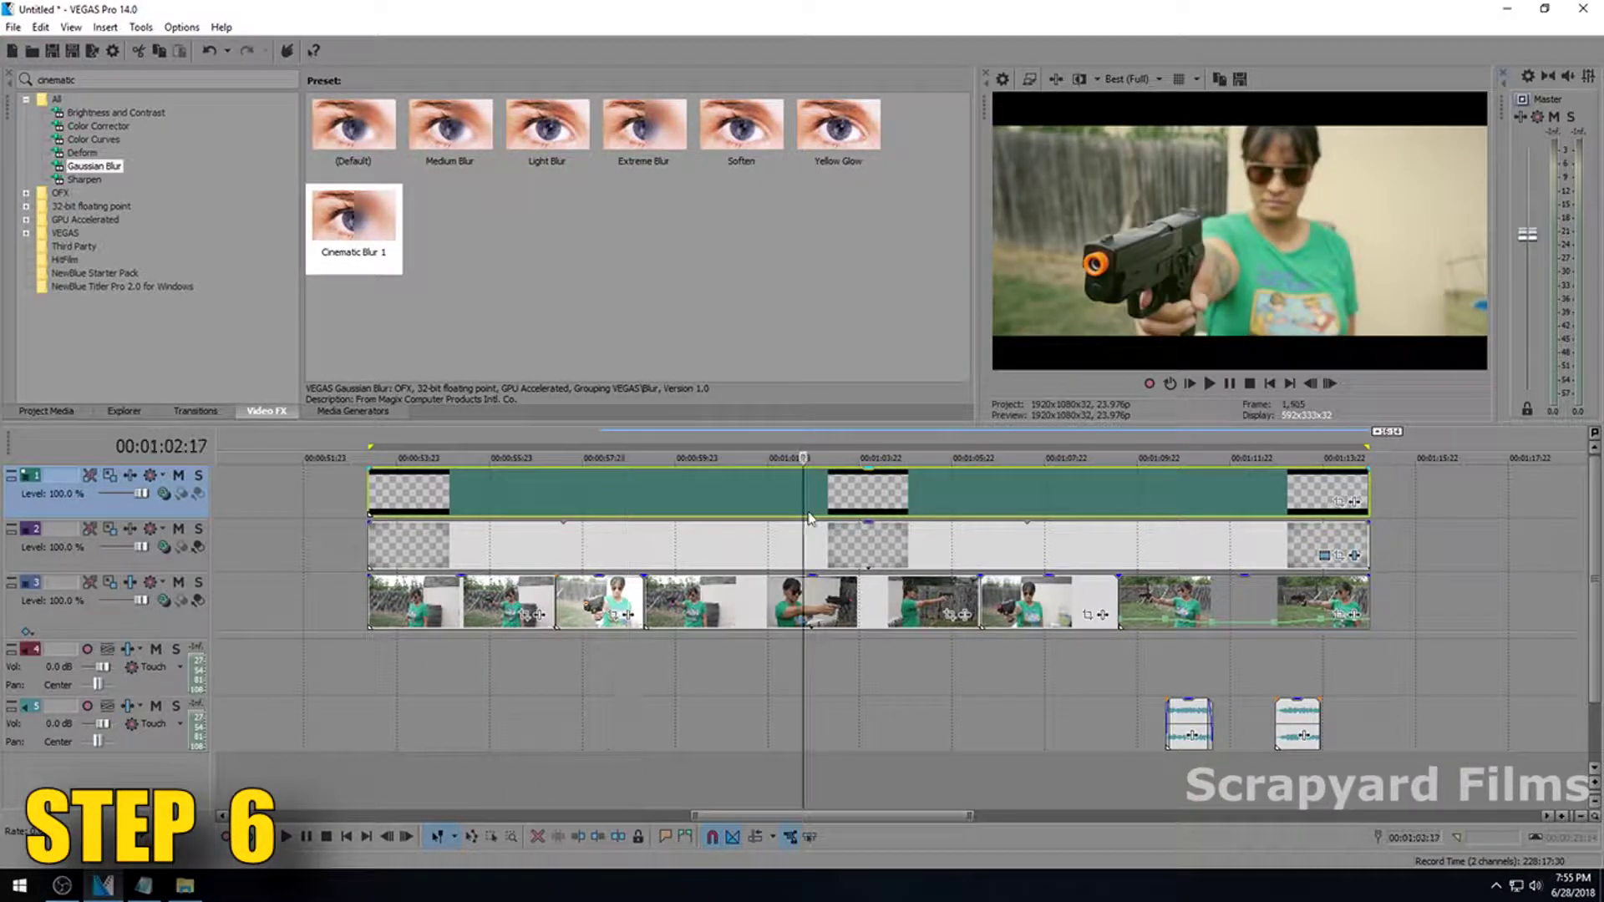
click(1064, 511)
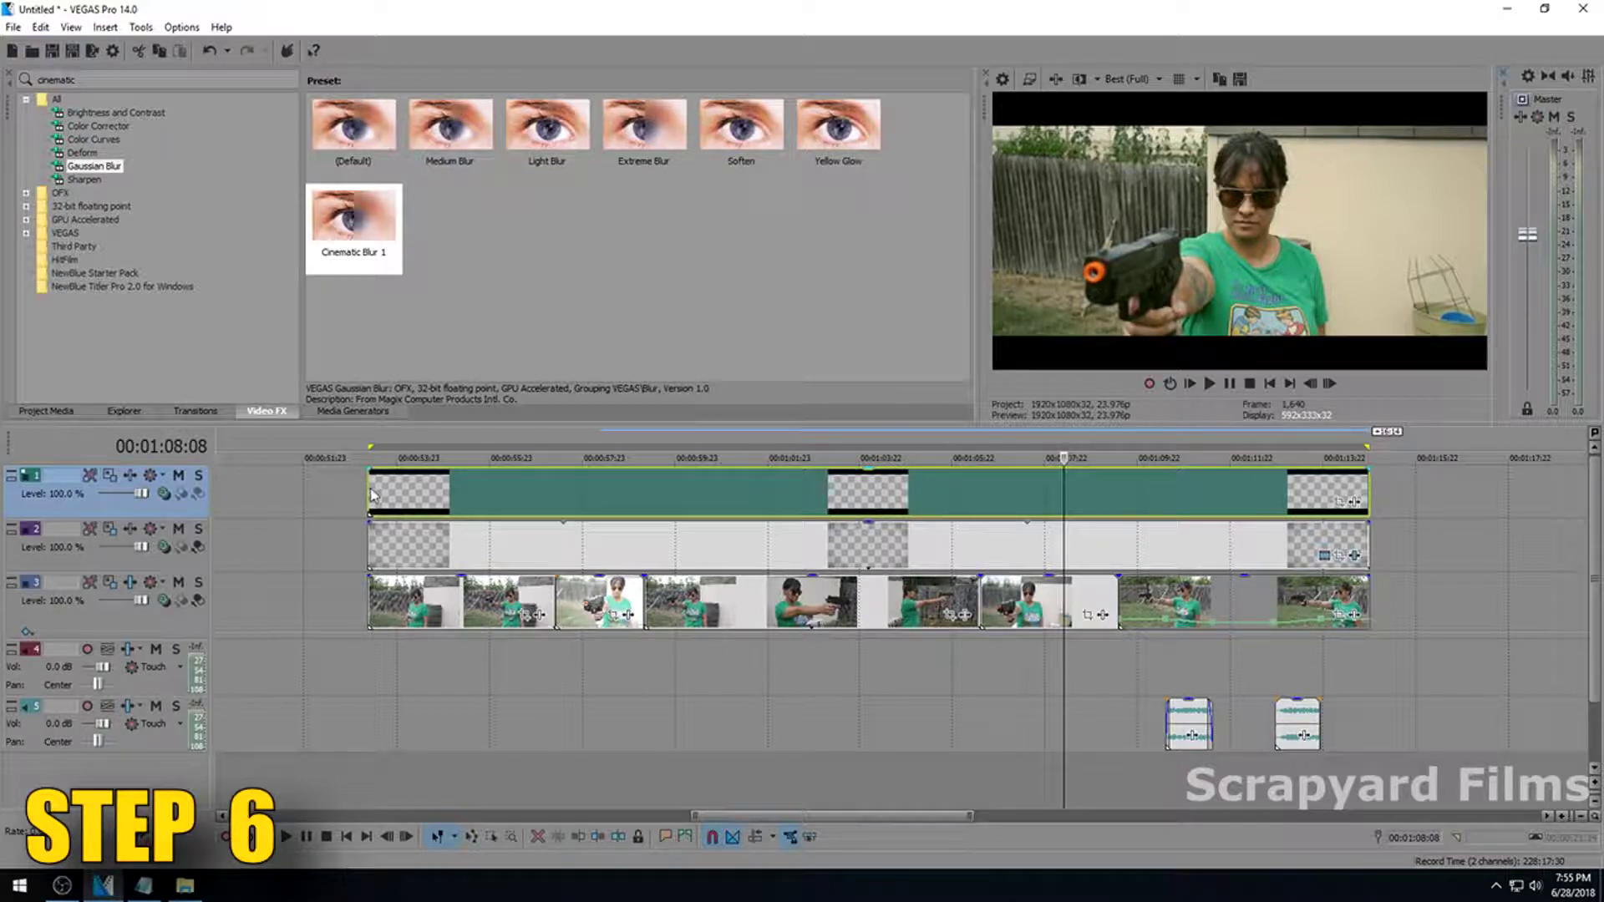
drag(371, 495, 556, 494)
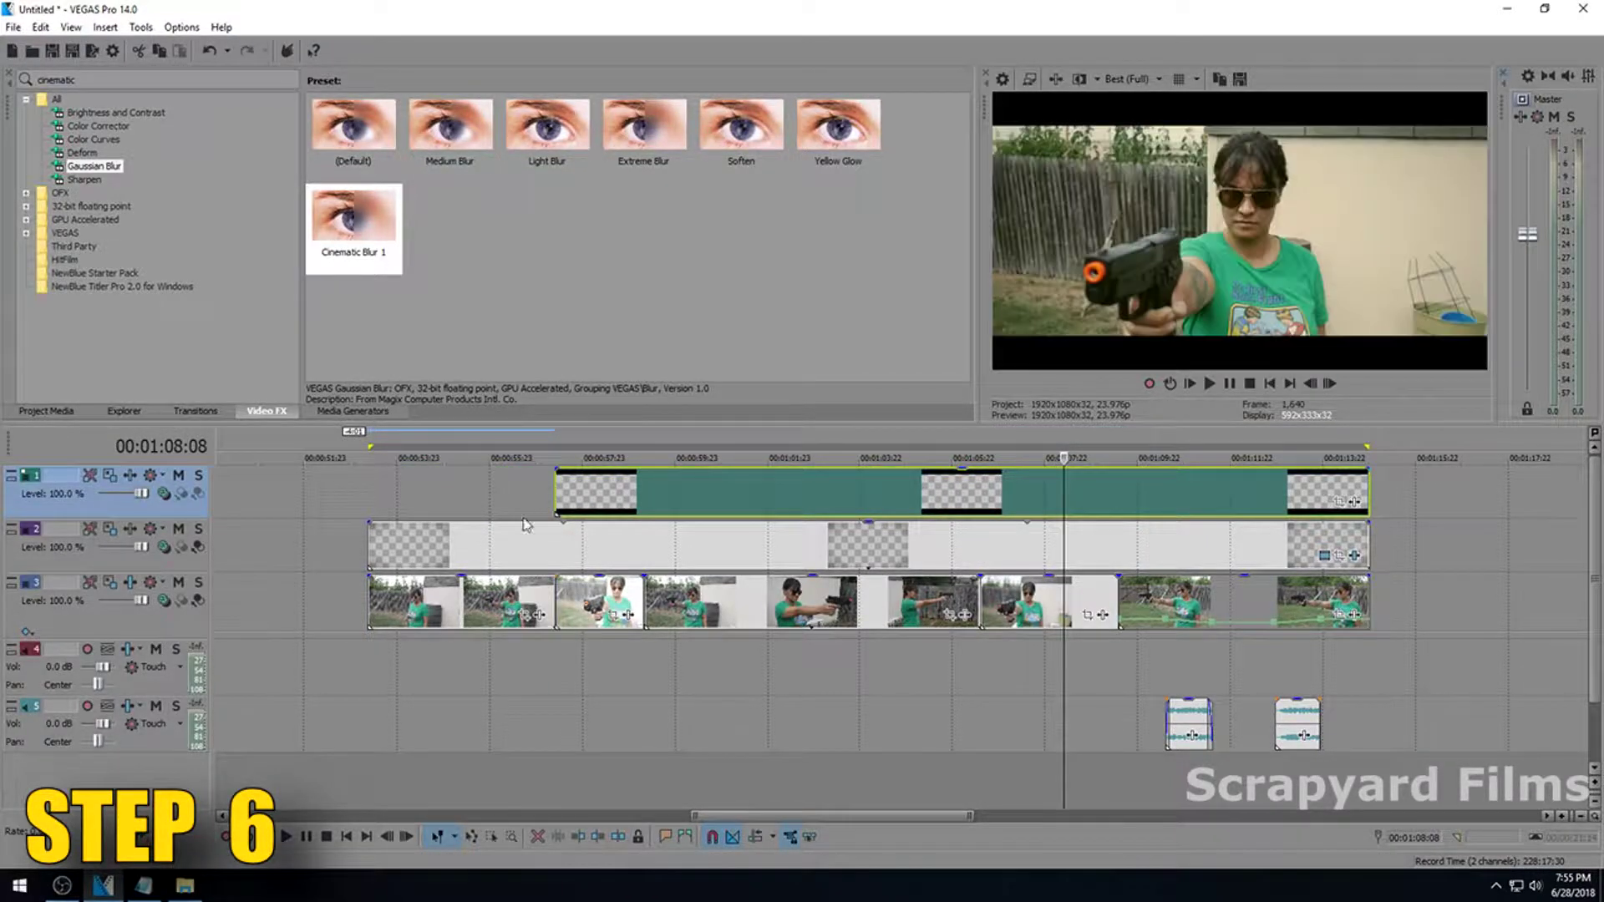
click(487, 601)
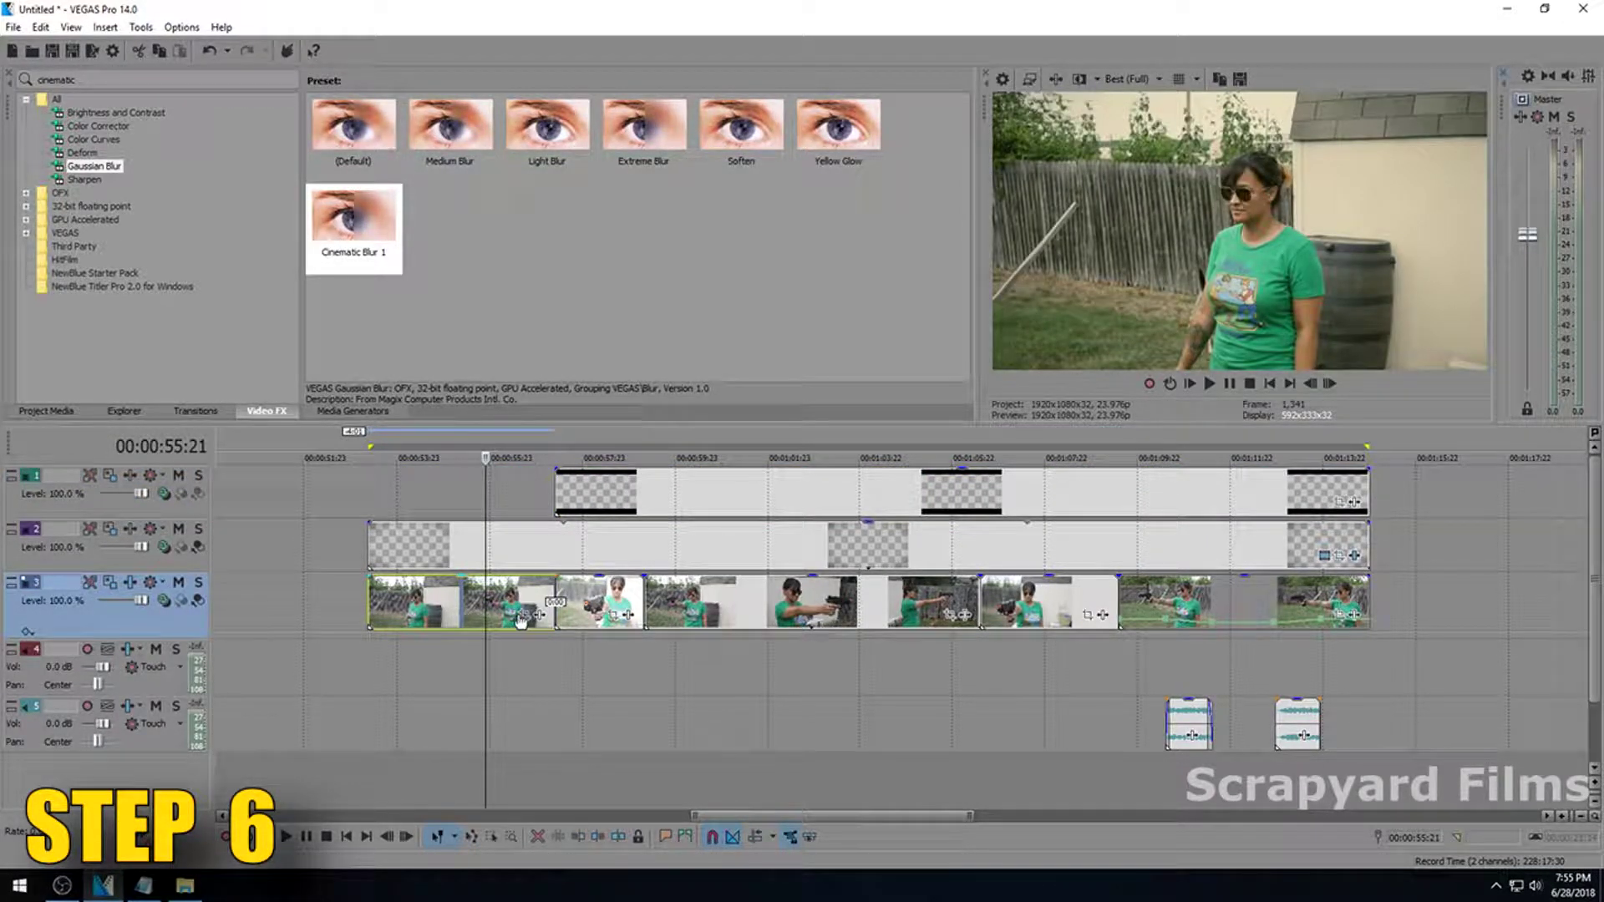
Crop the track 3 footage height to 945 in Pan/Crop and close the effects window.
click(524, 616)
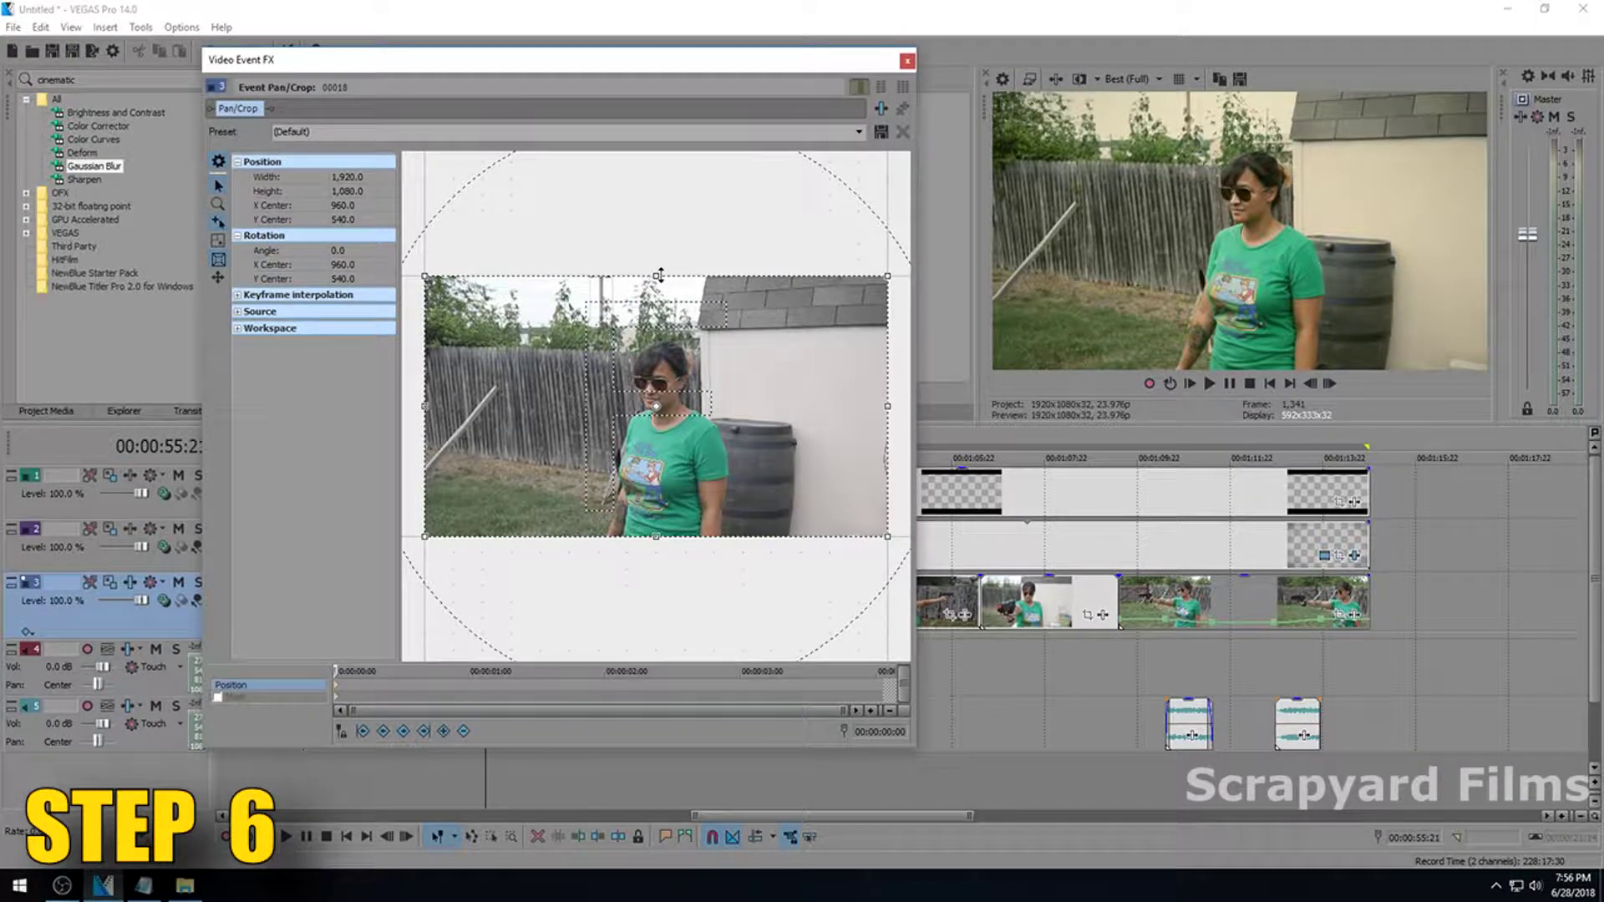
drag(658, 276, 657, 308)
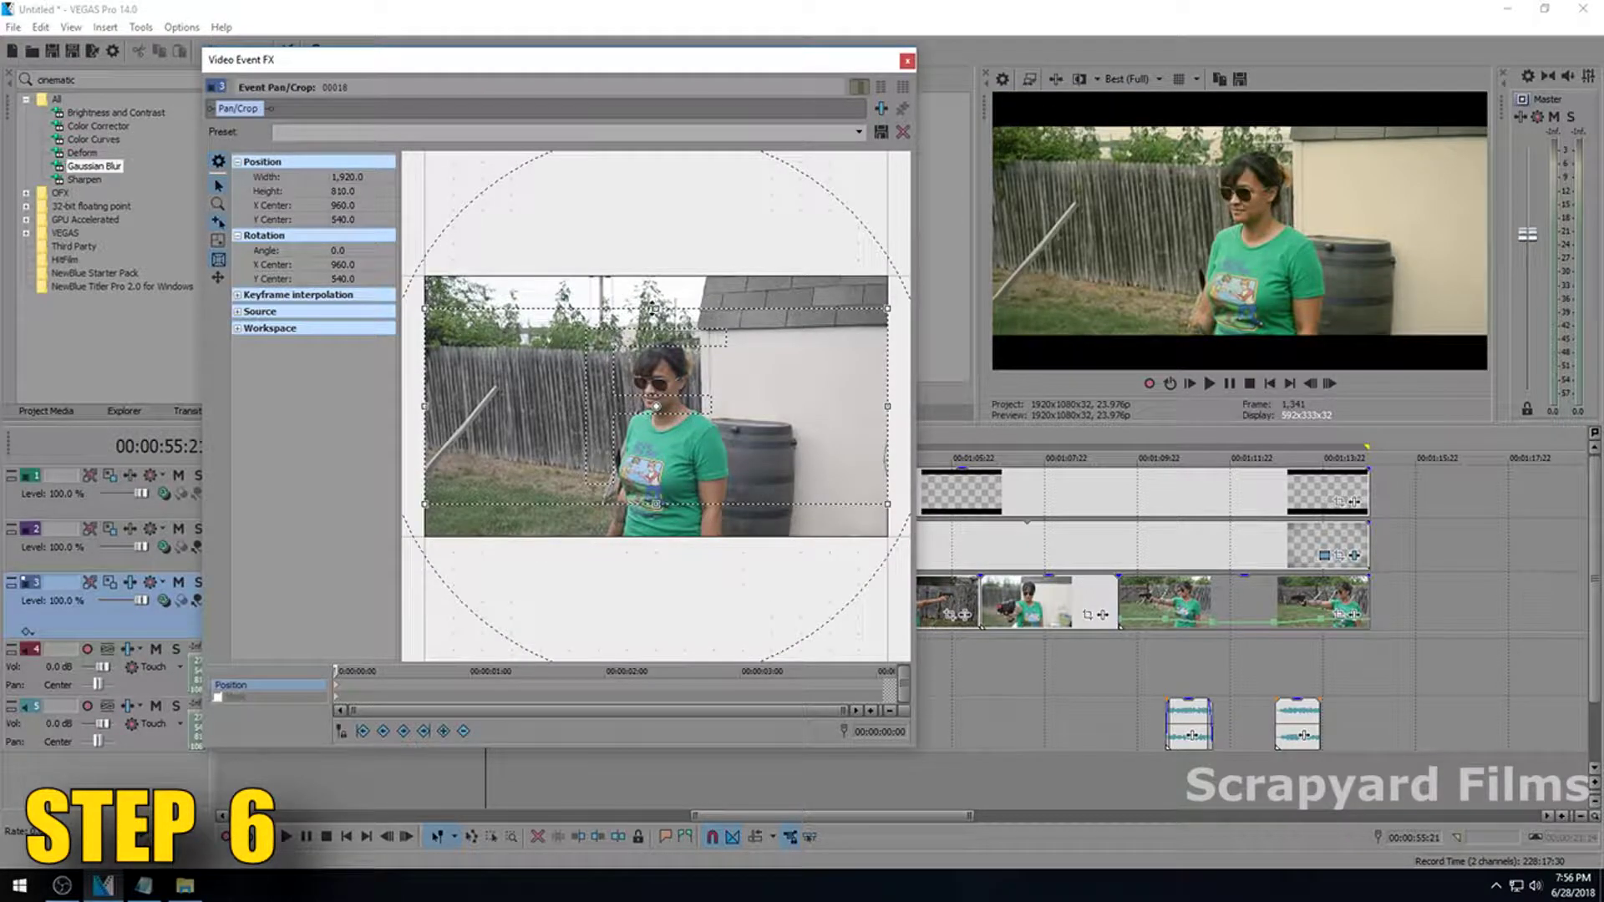
click(907, 62)
Play back the project and check frame by frame where the letterbox event begins.
key(space)
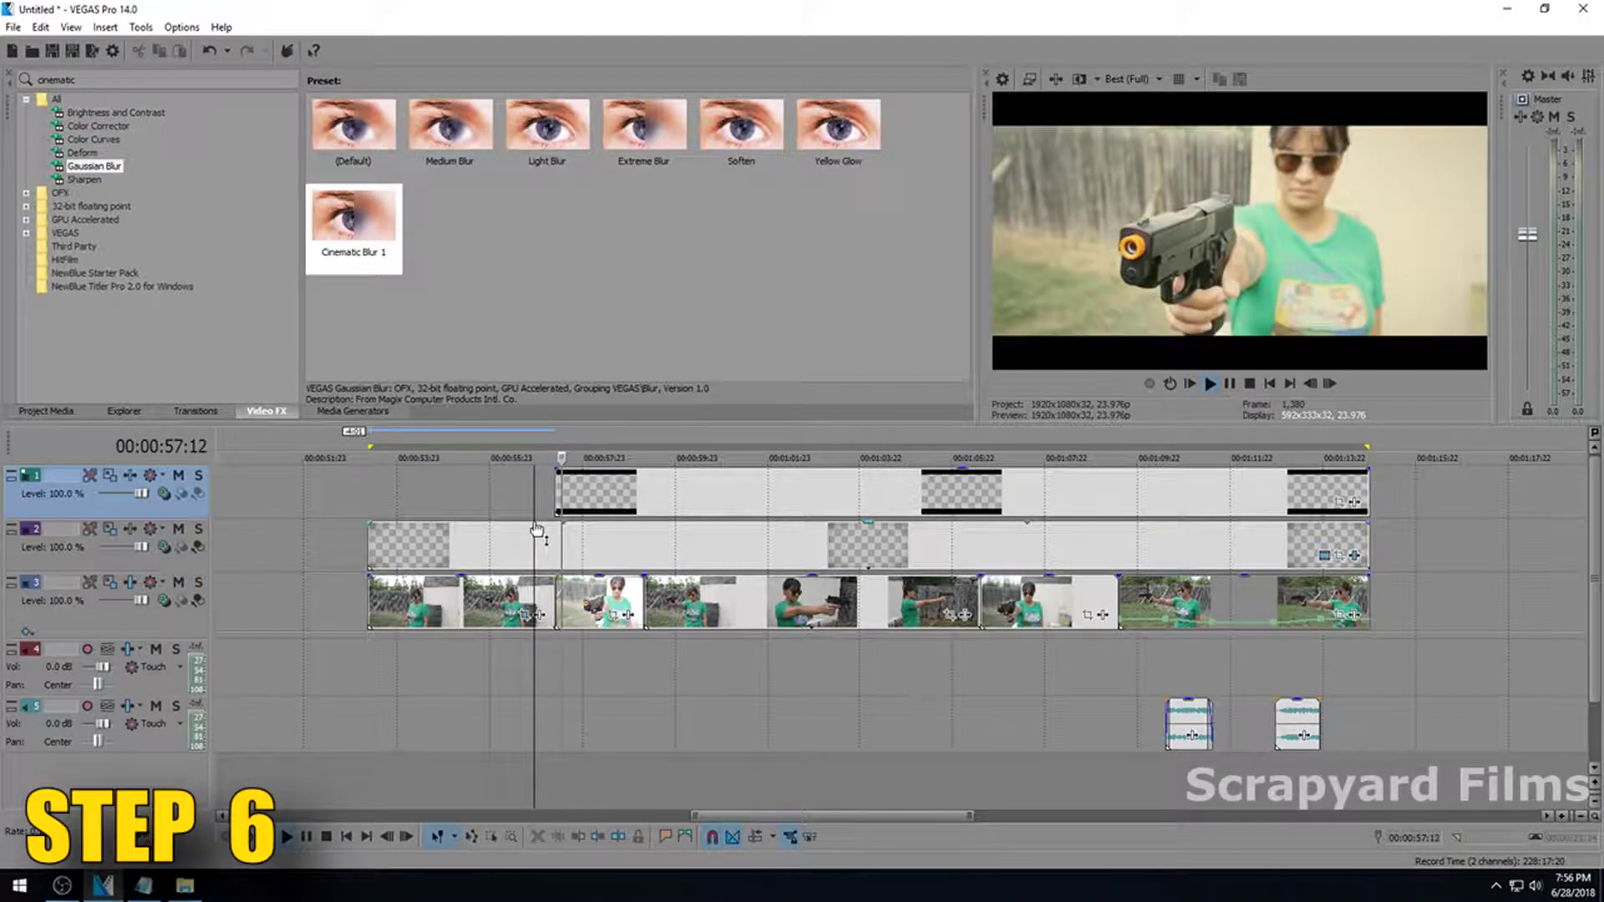
key(space)
click(553, 500)
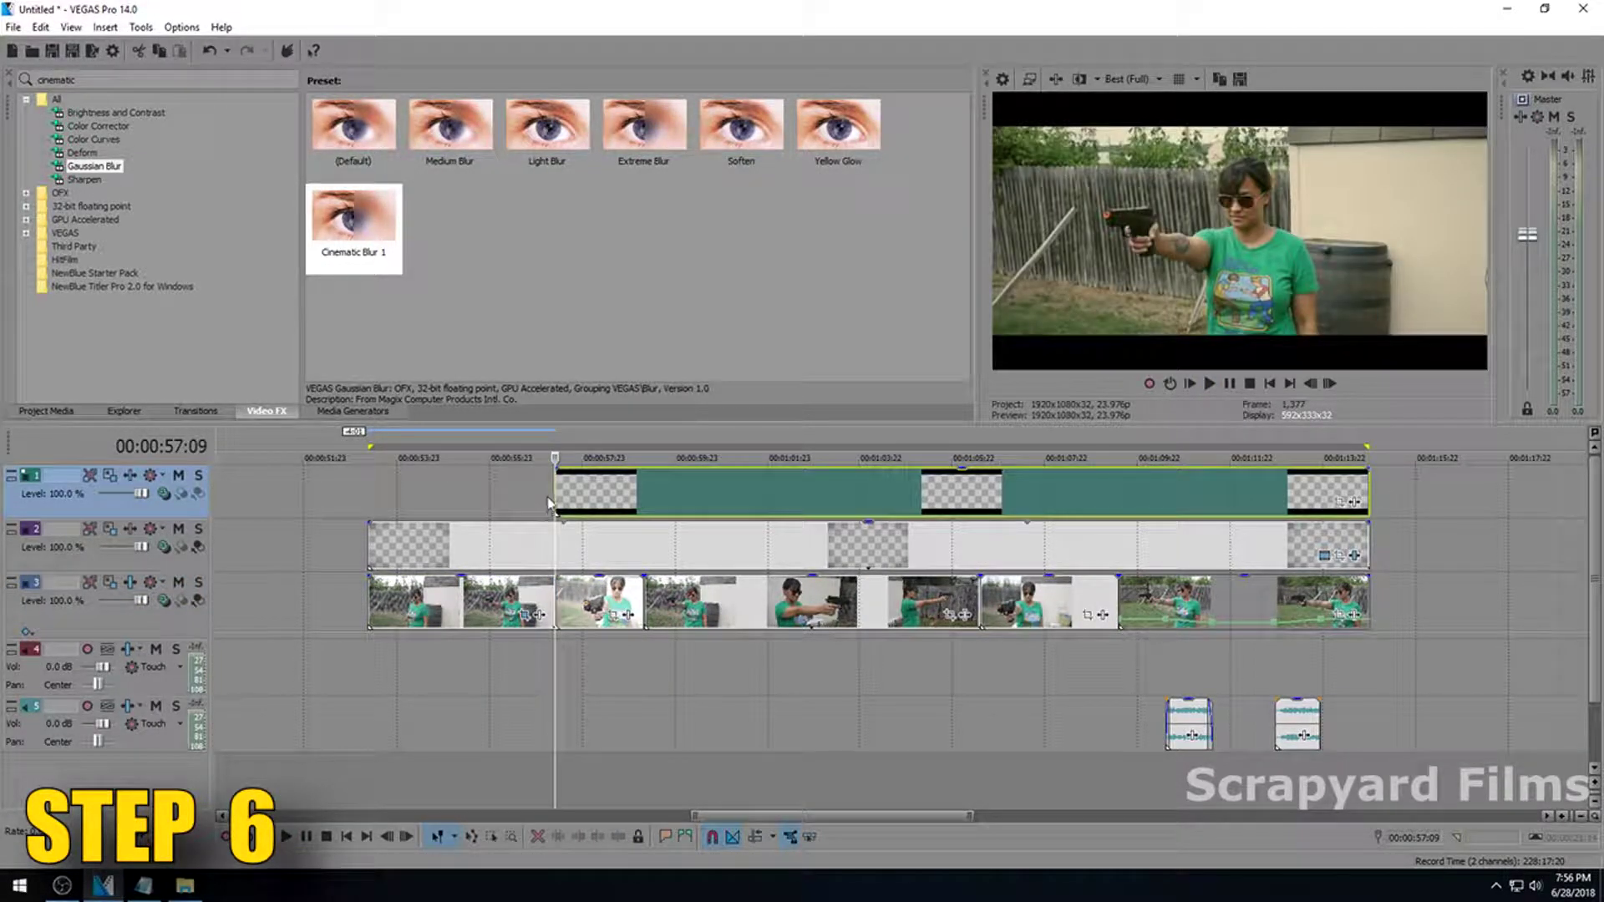
key(Up)
key(Up)
key(Up)
key(Up)
key(Up)
key(Up)
key(Left)
key(Right)
key(Left)
key(Right)
key(Left)
key(Right)
key(Left)
key(Right)
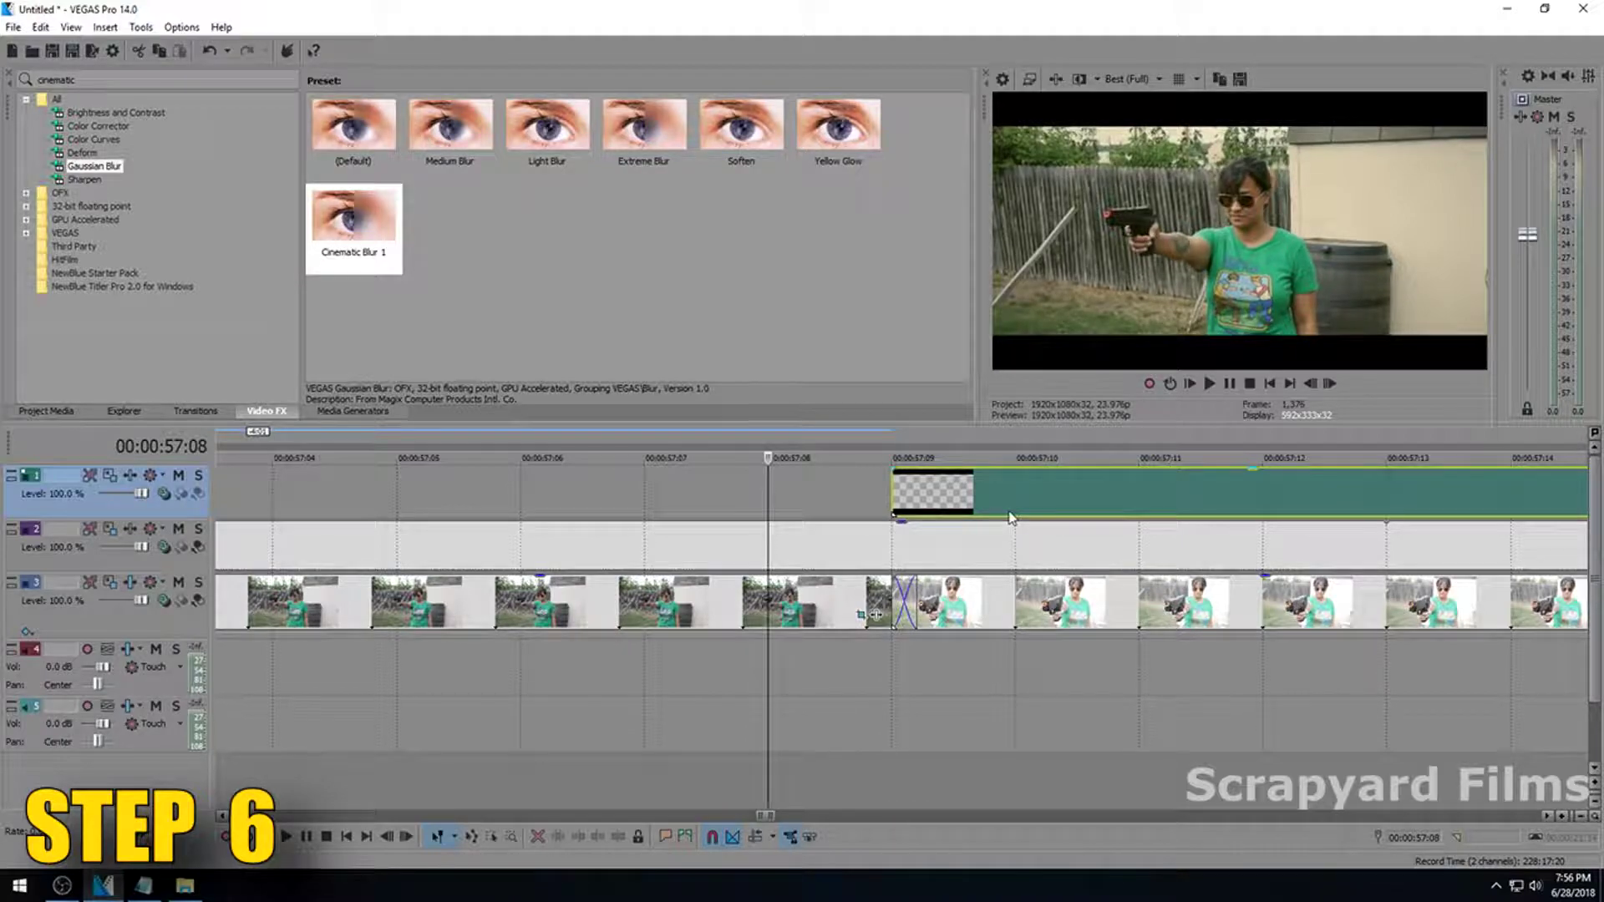
key(Left)
key(Right)
key(Left)
key(Right)
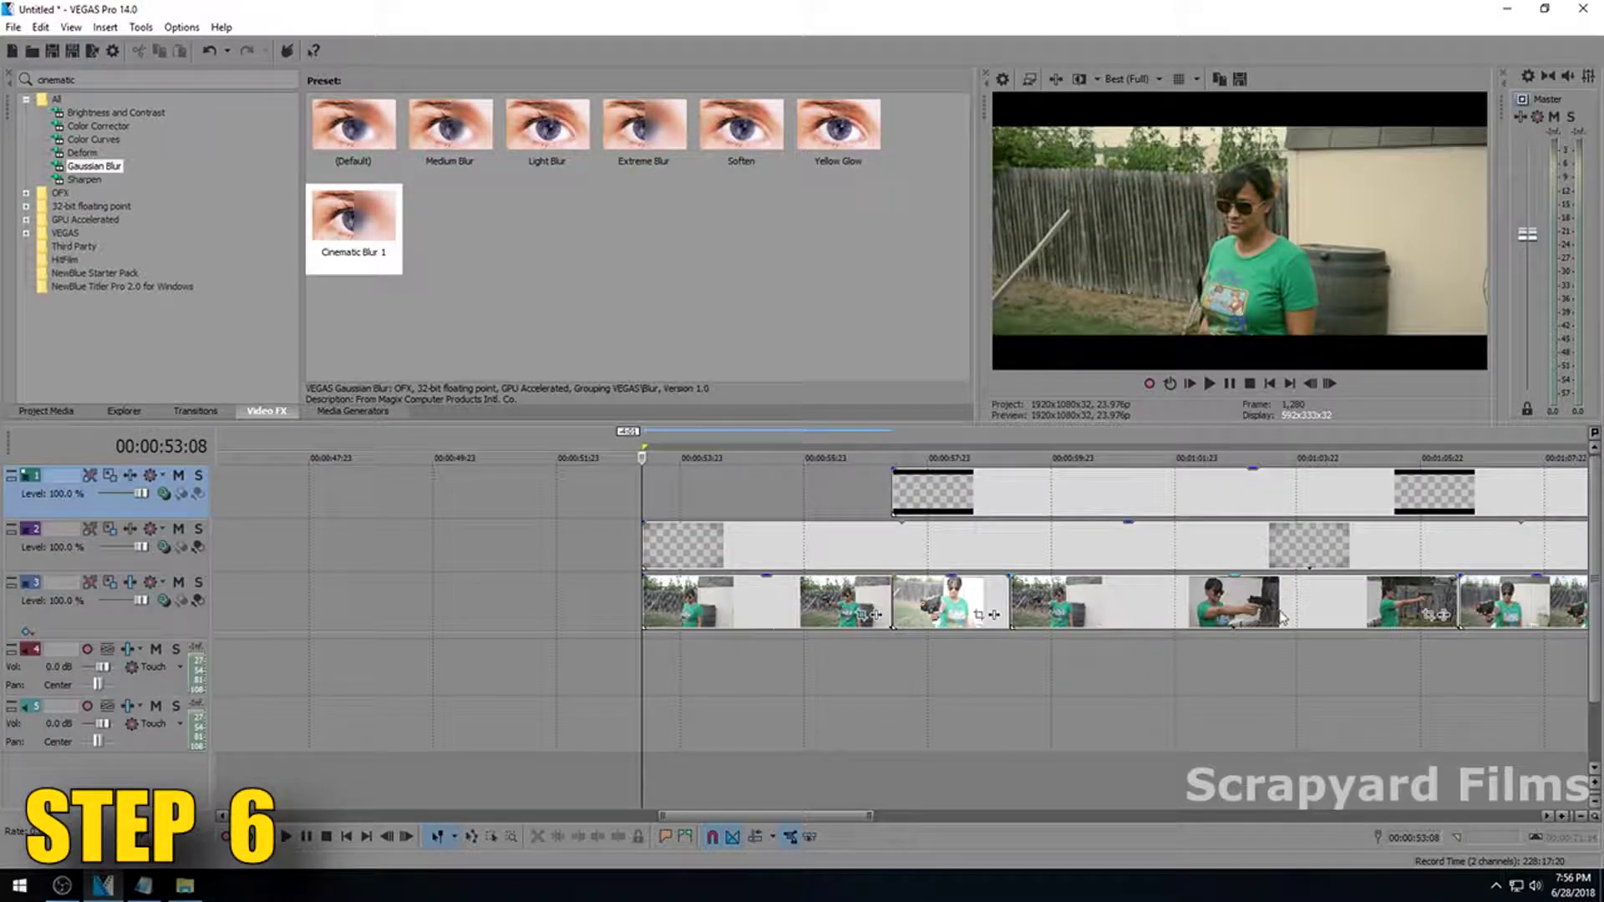
click(1186, 610)
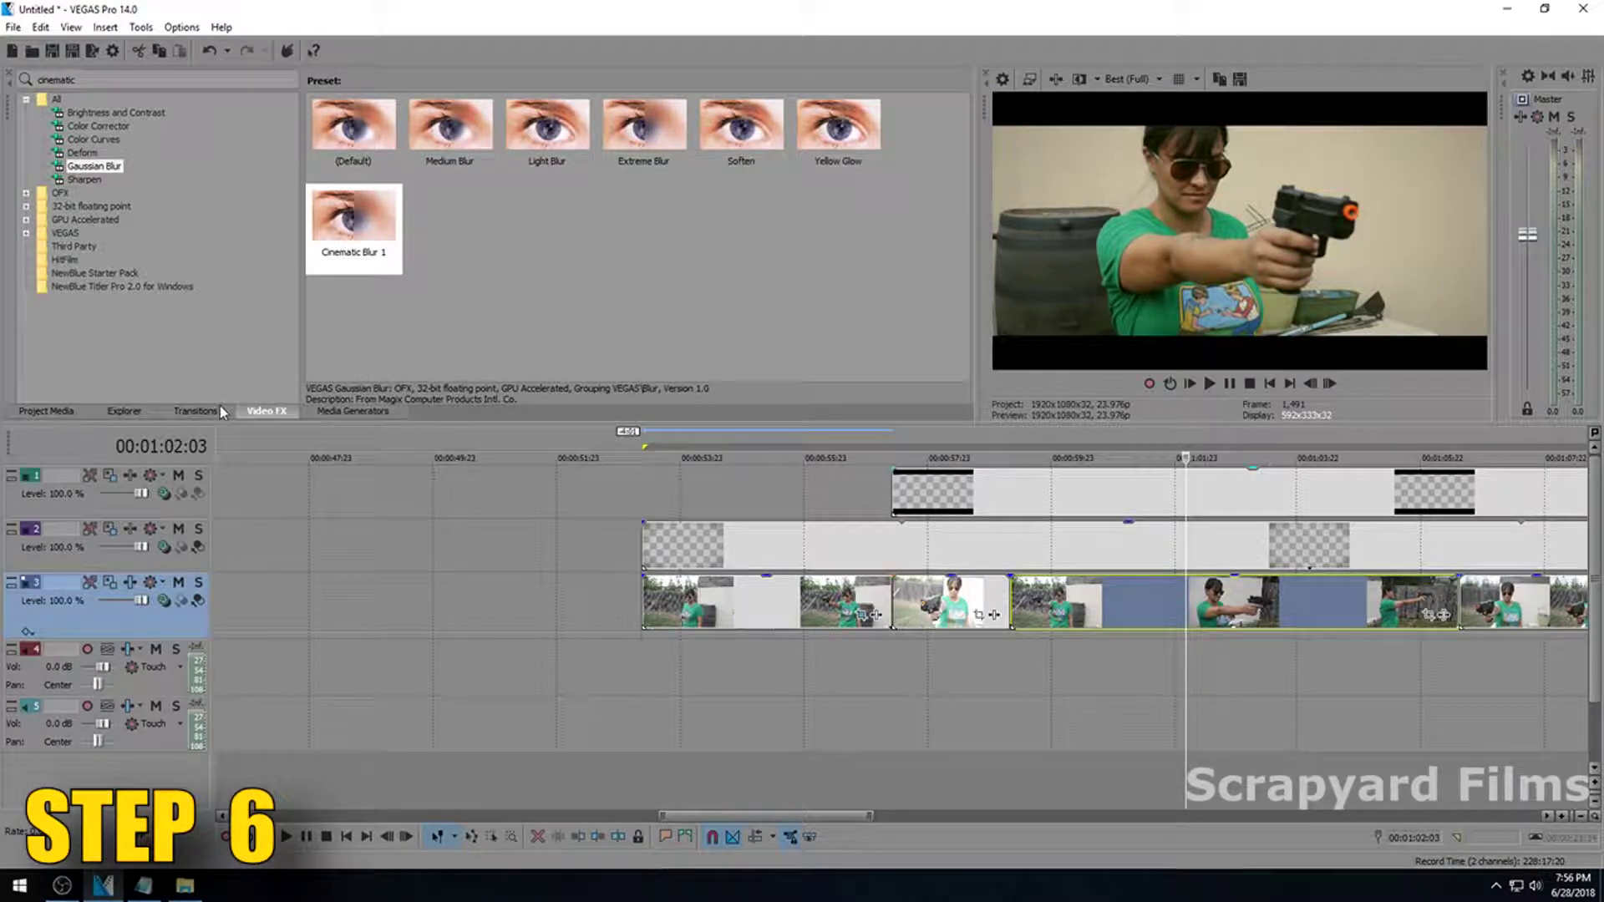
Apply the Deform 'Compress Vertically' preset (Amount 0.500) to the track 2 color gradient event.
click(88, 153)
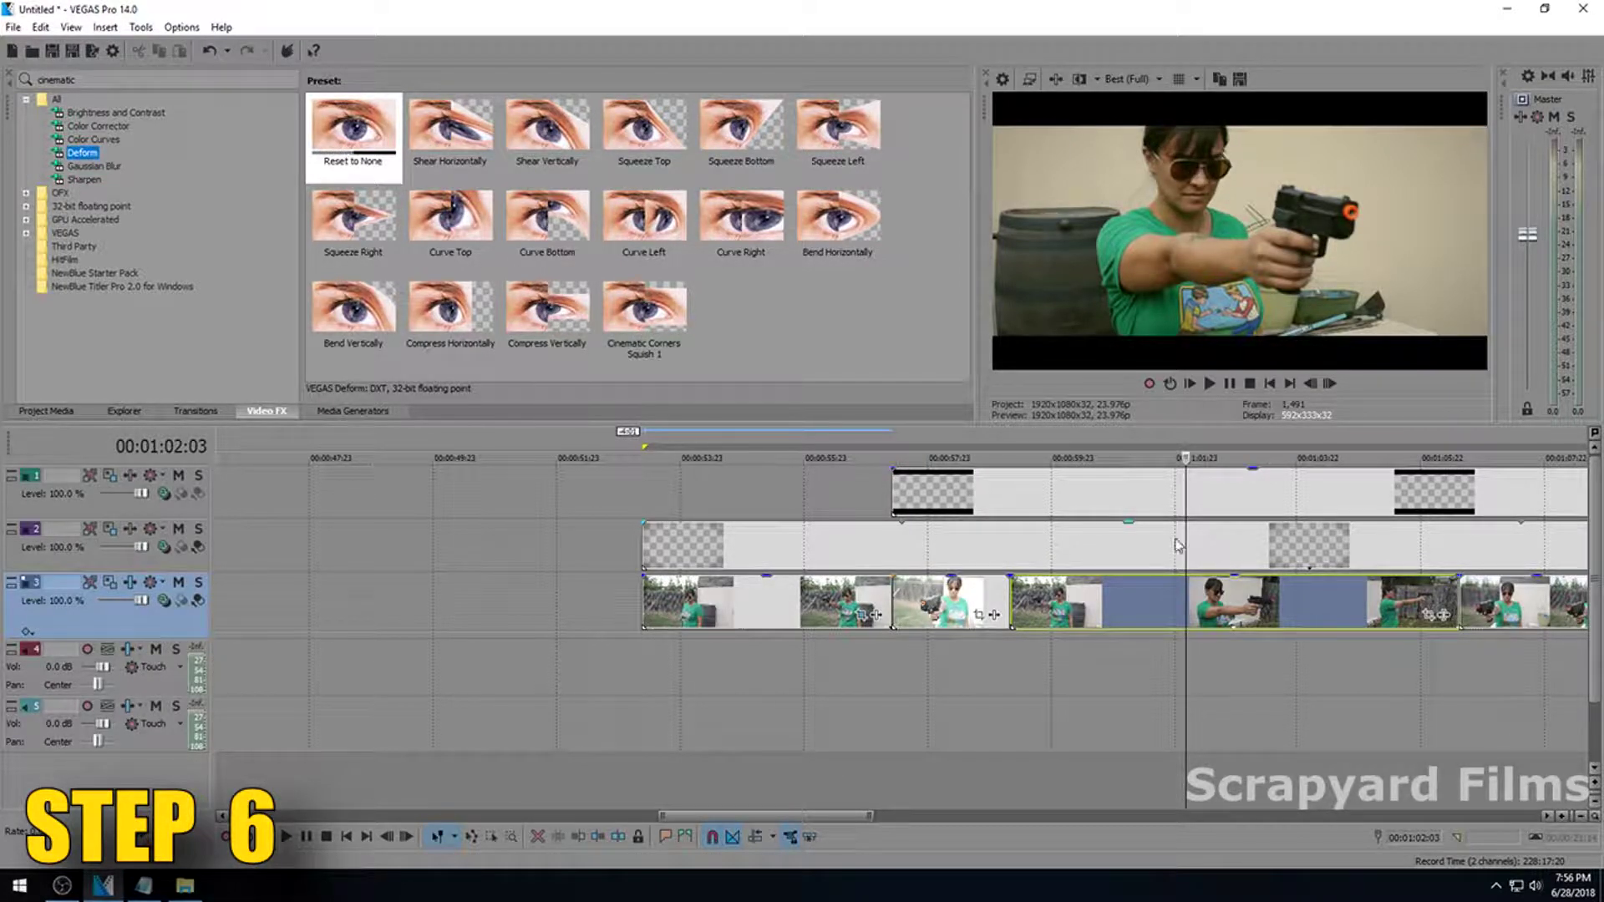
click(1151, 547)
scroll(1162, 560, down, 3)
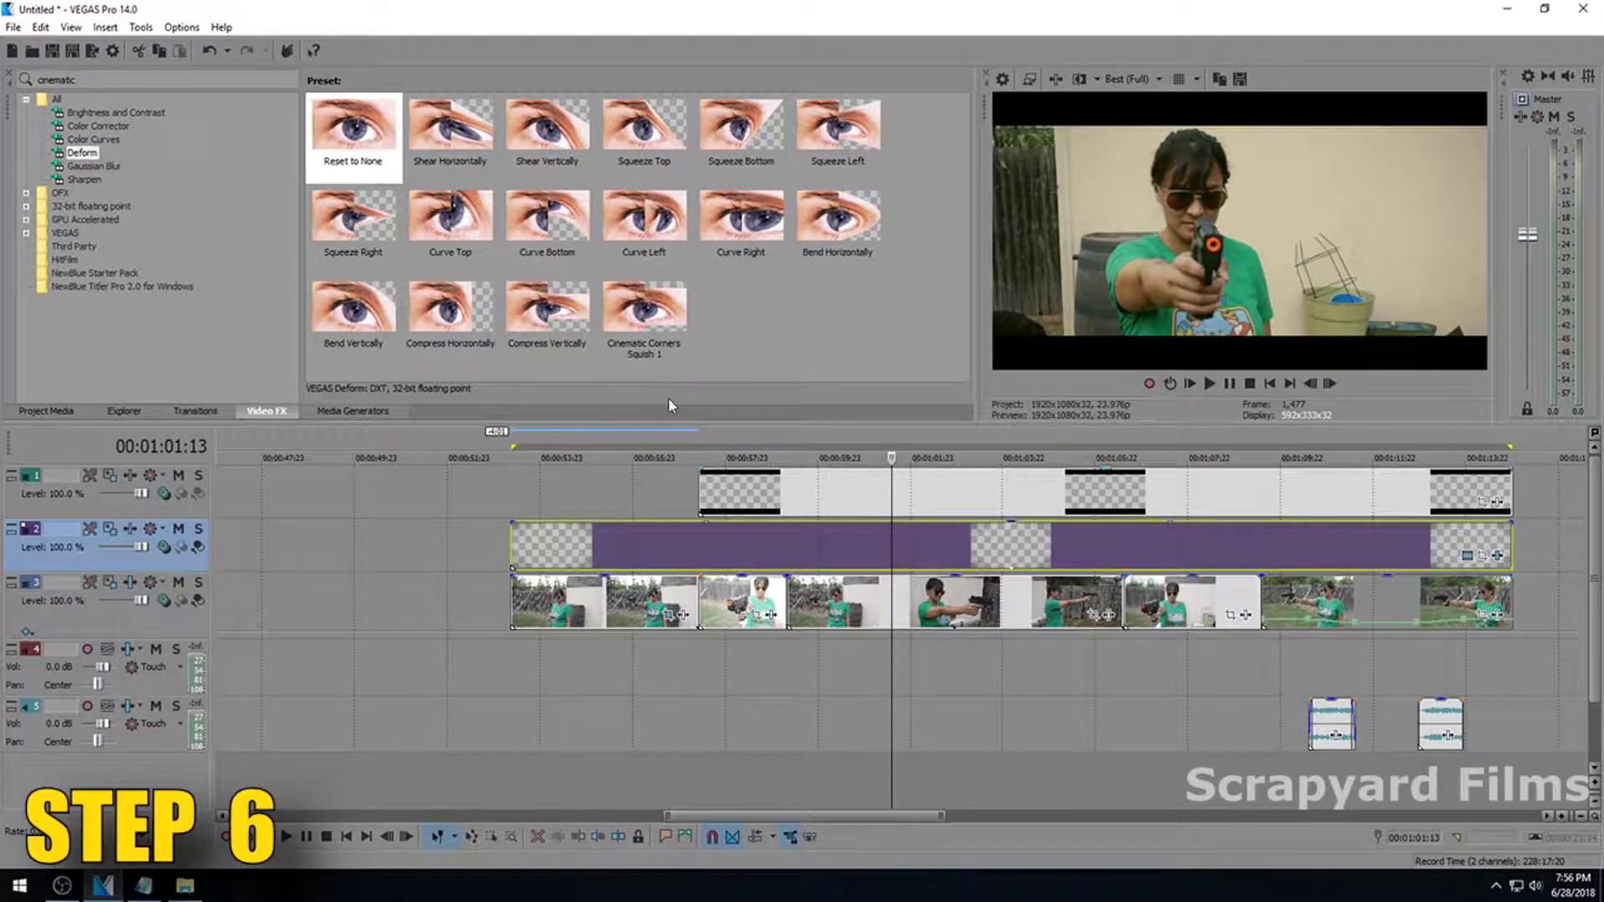
click(556, 322)
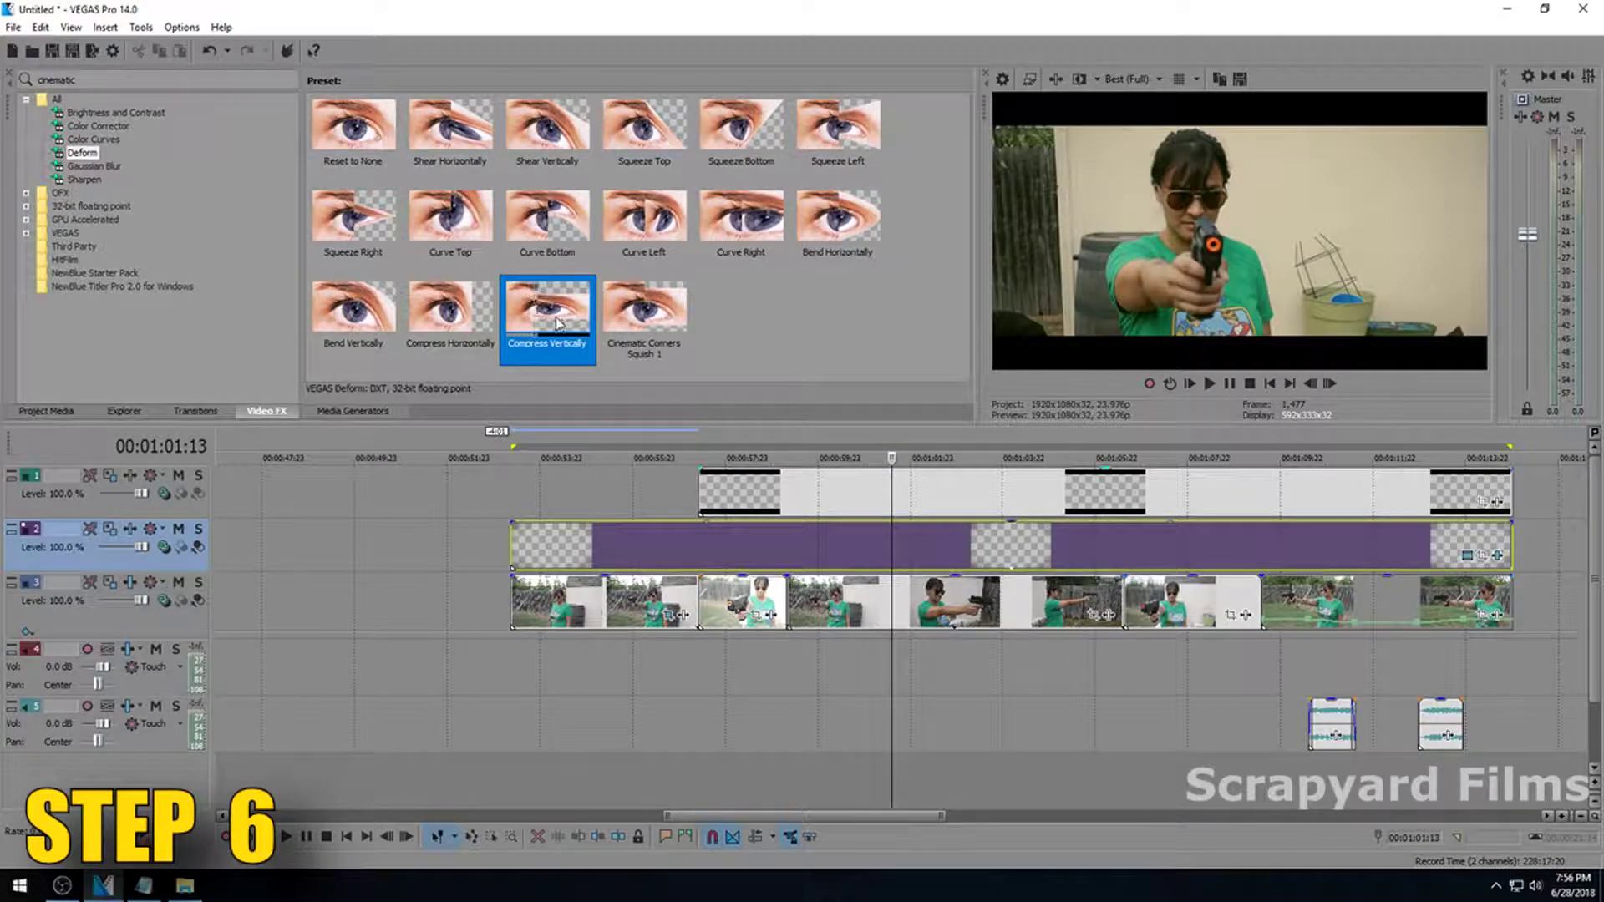
drag(559, 323, 845, 549)
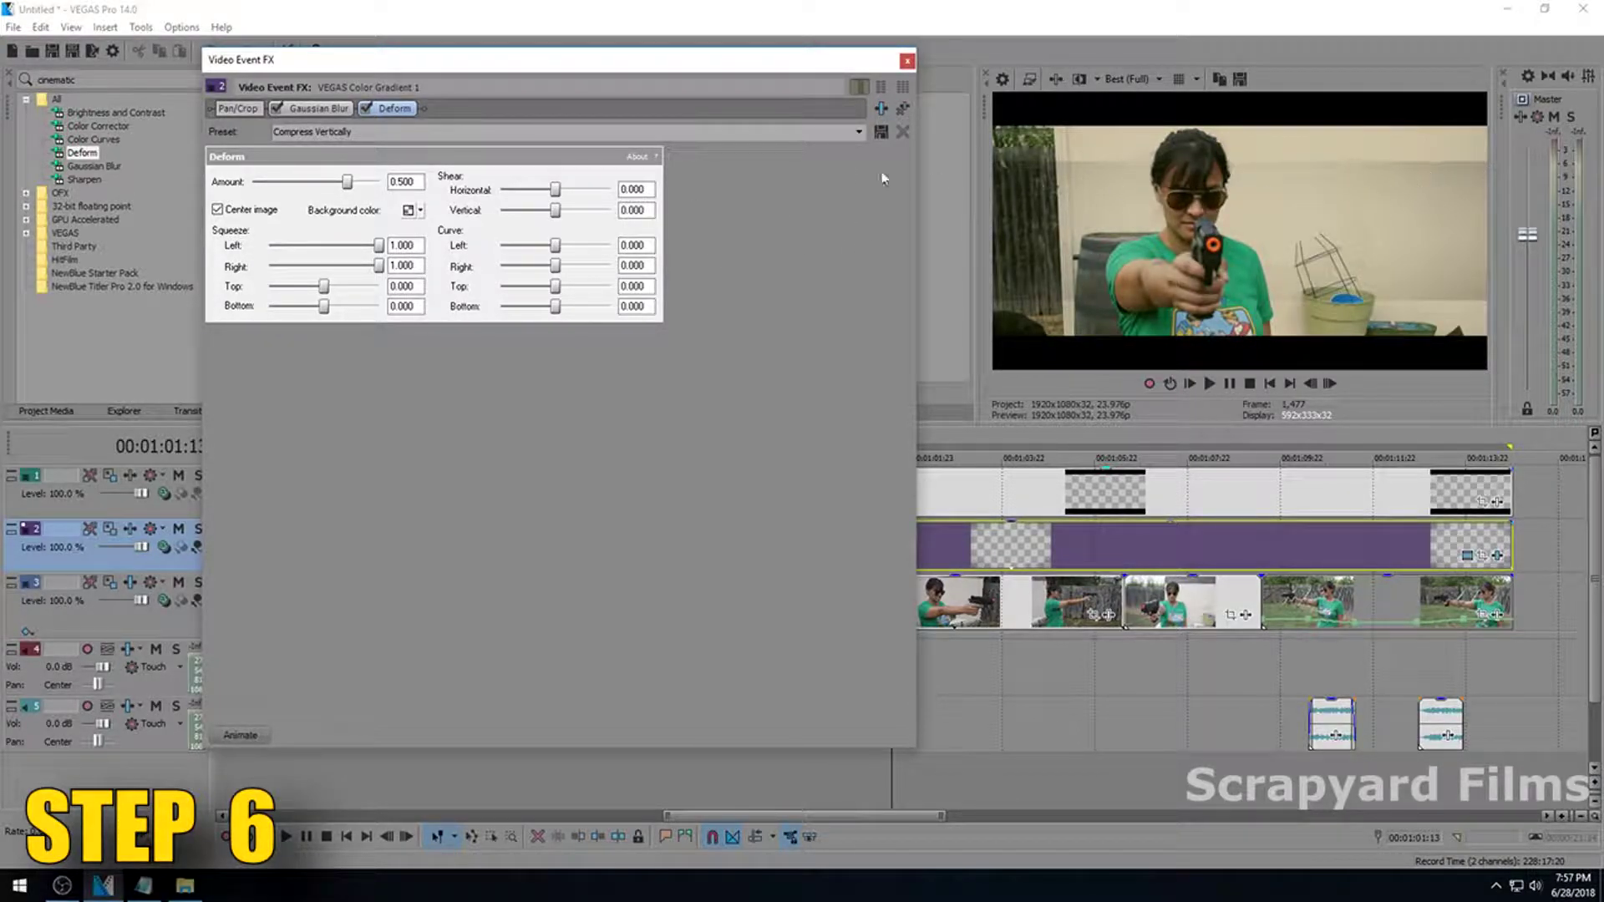
Set the Deform Amount to 0.250 and close the Video Event FX window.
mouse_move(348, 186)
mouse_down()
mouse_move(387, 185)
mouse_move(332, 184)
mouse_up()
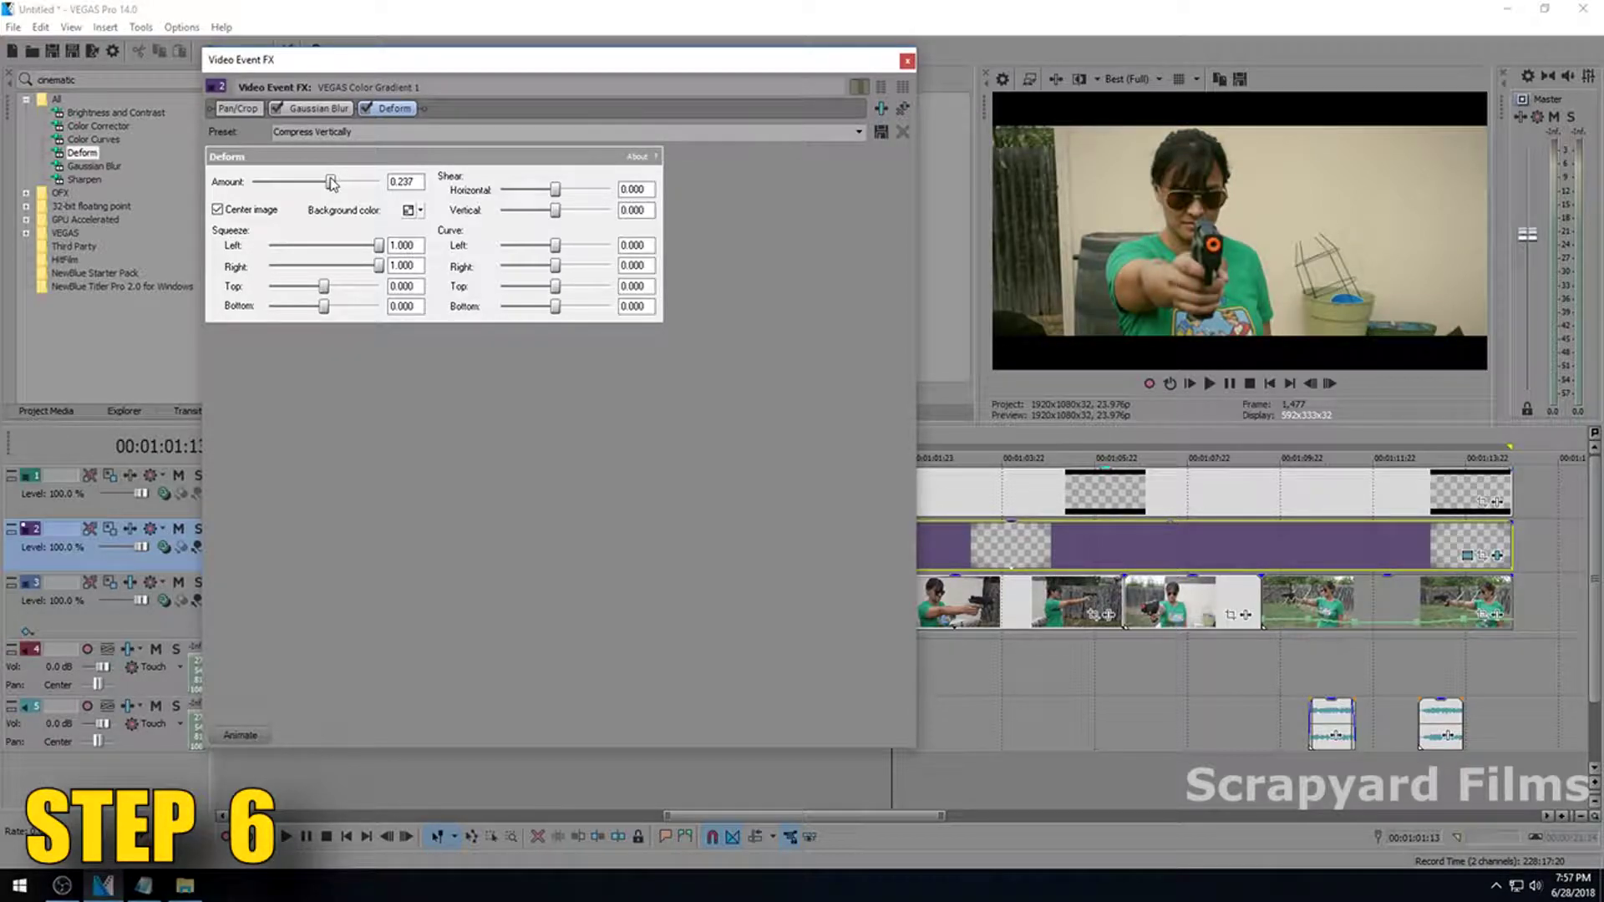
drag(332, 183, 395, 184)
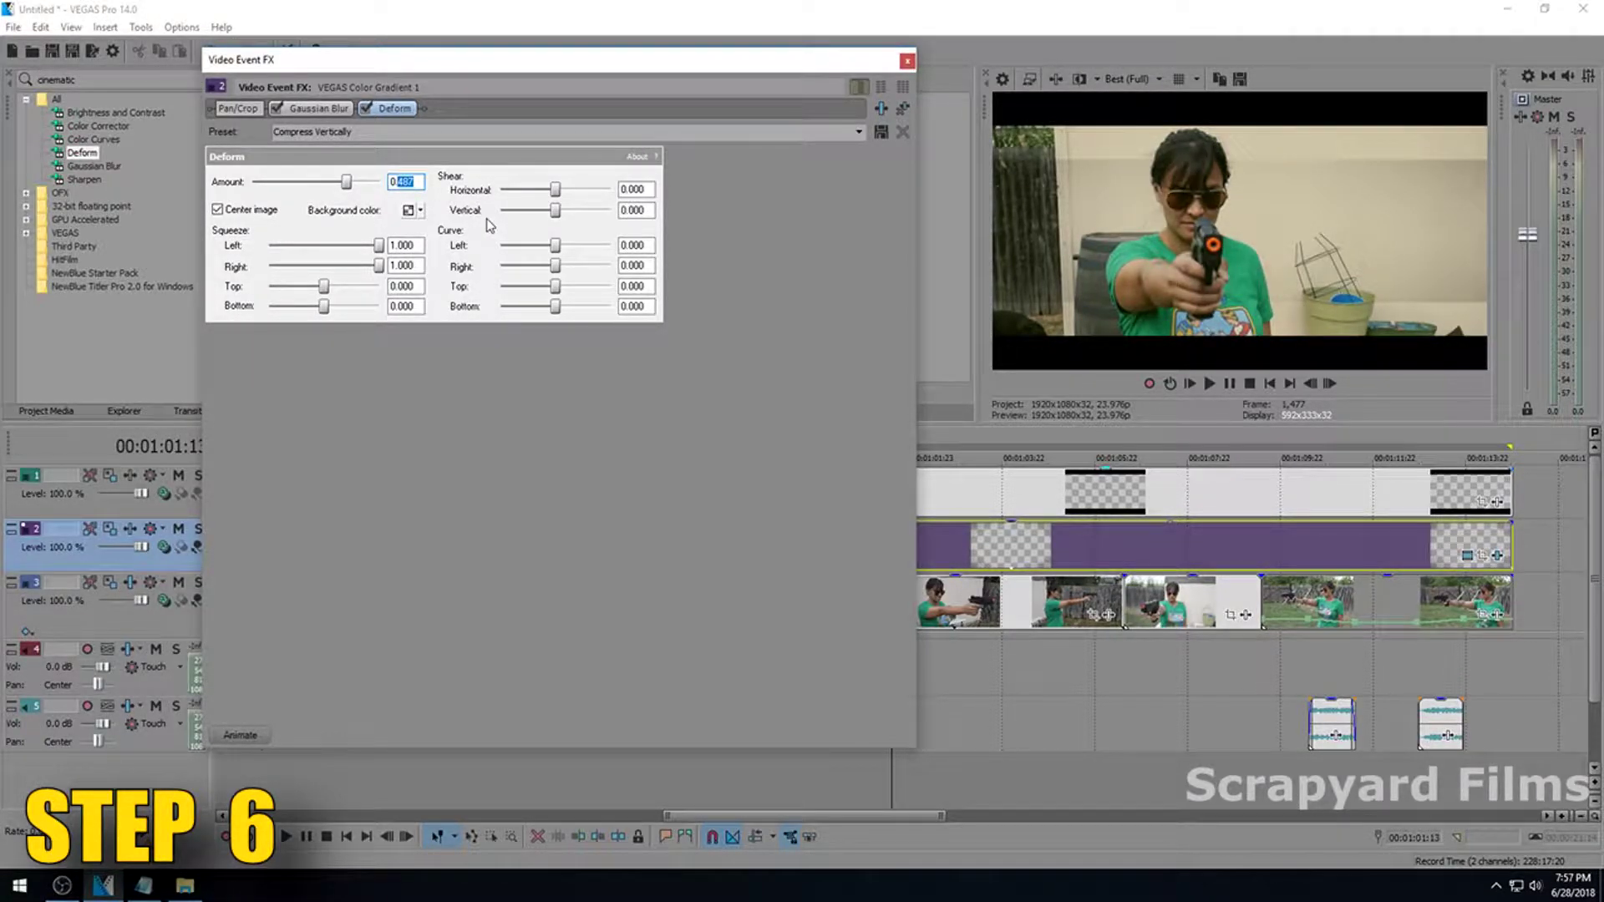
key(Return)
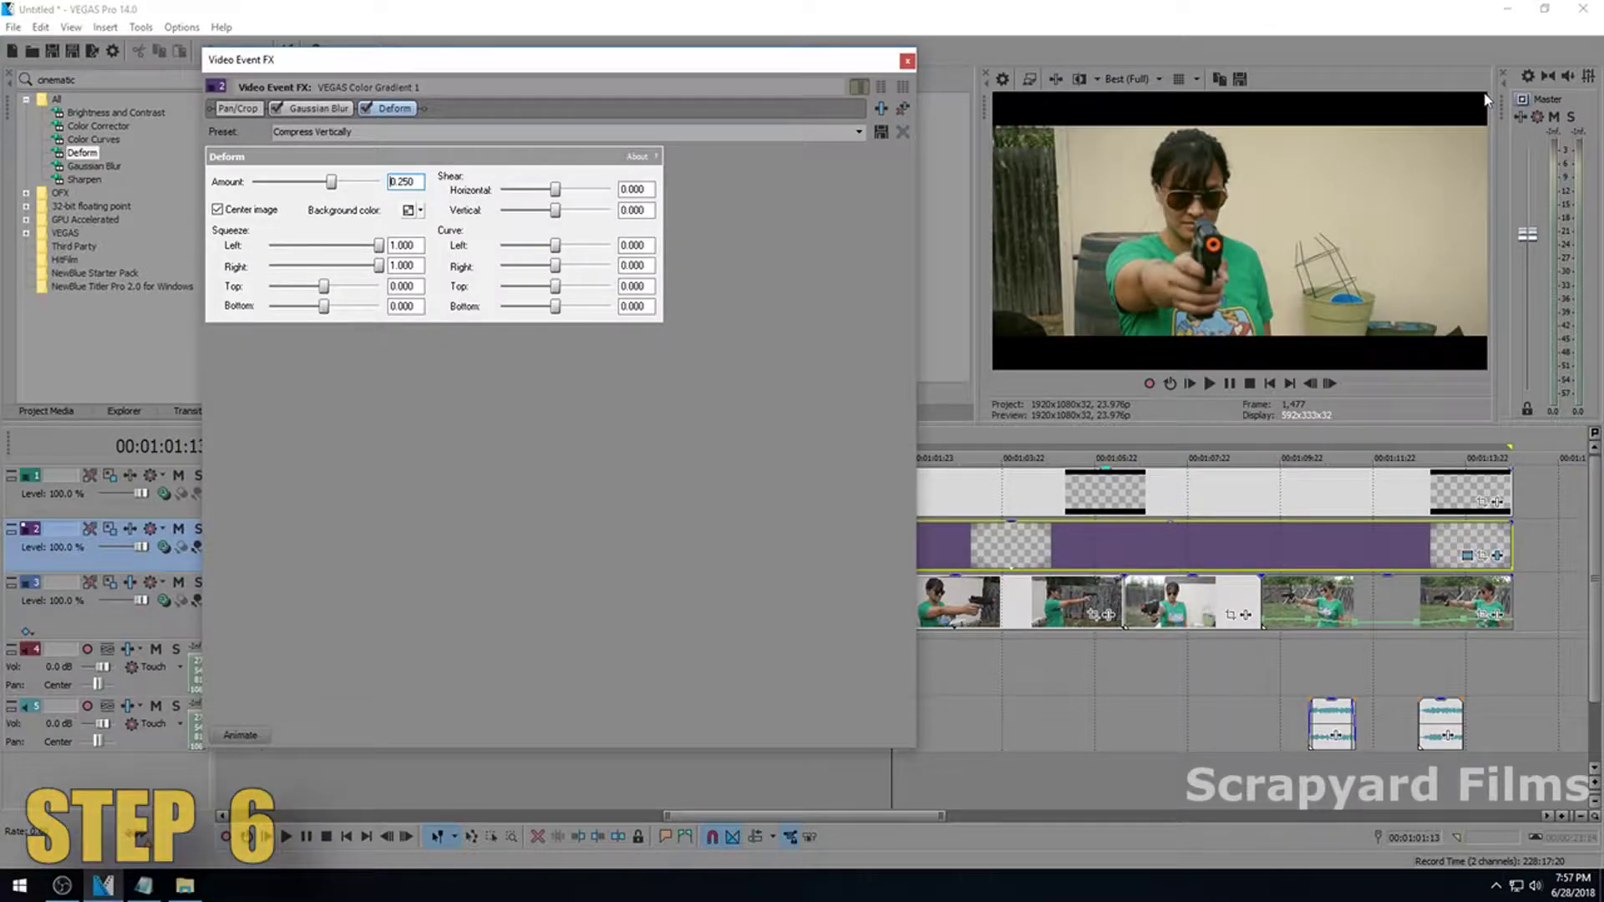
click(907, 60)
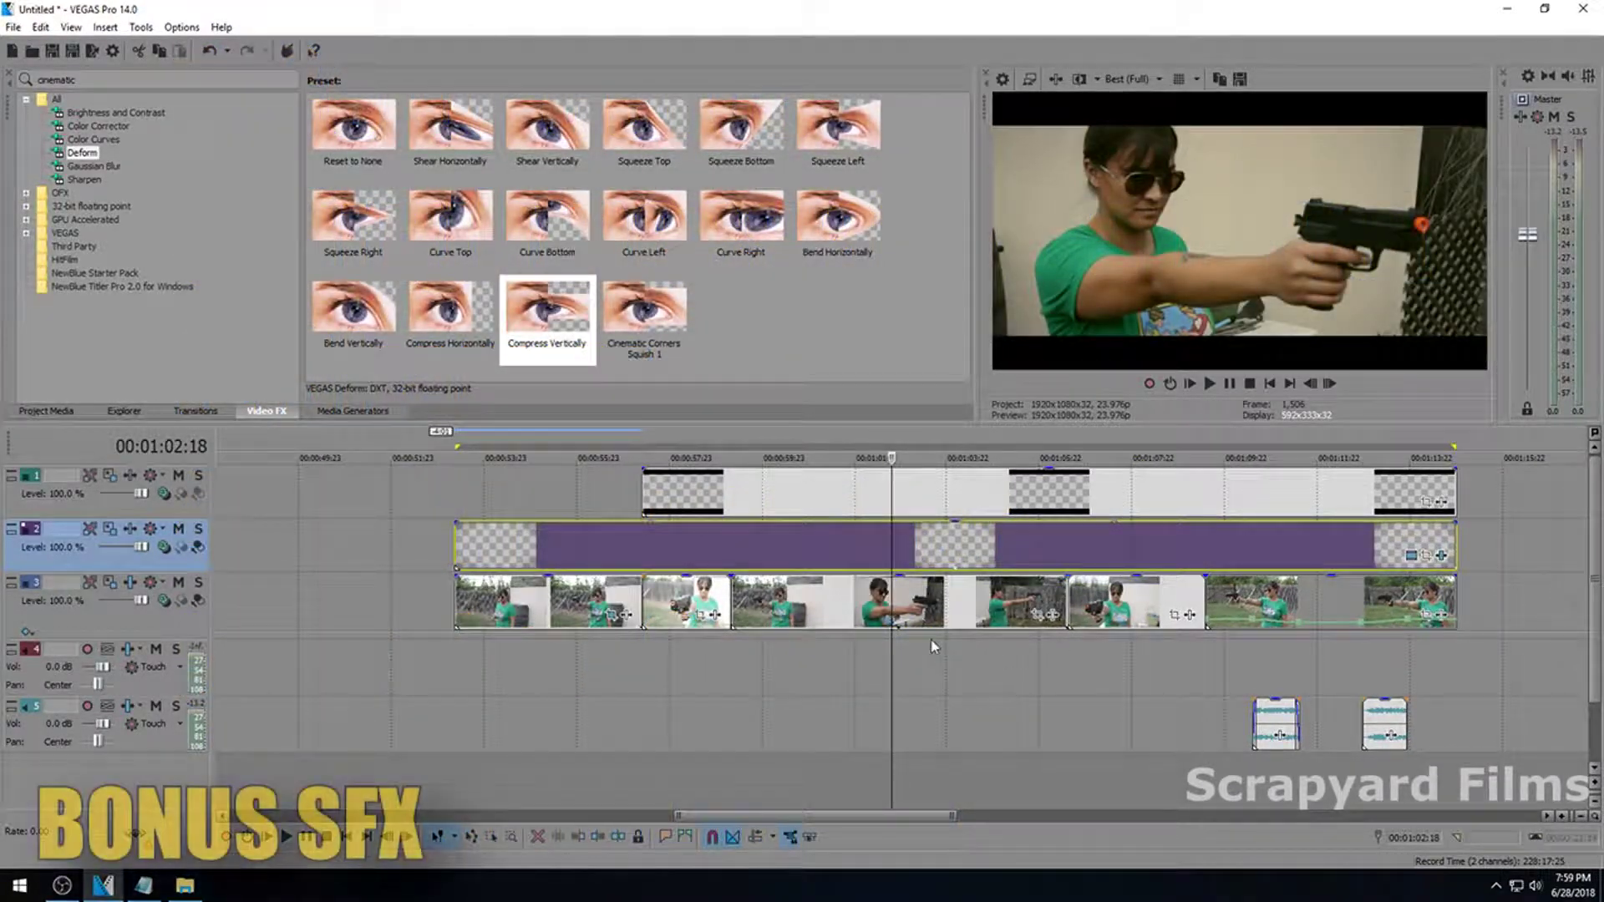
Target track 4 and arrange the media folder window over the editor.
scroll(961, 660, down, 2)
scroll(995, 673, up, 2)
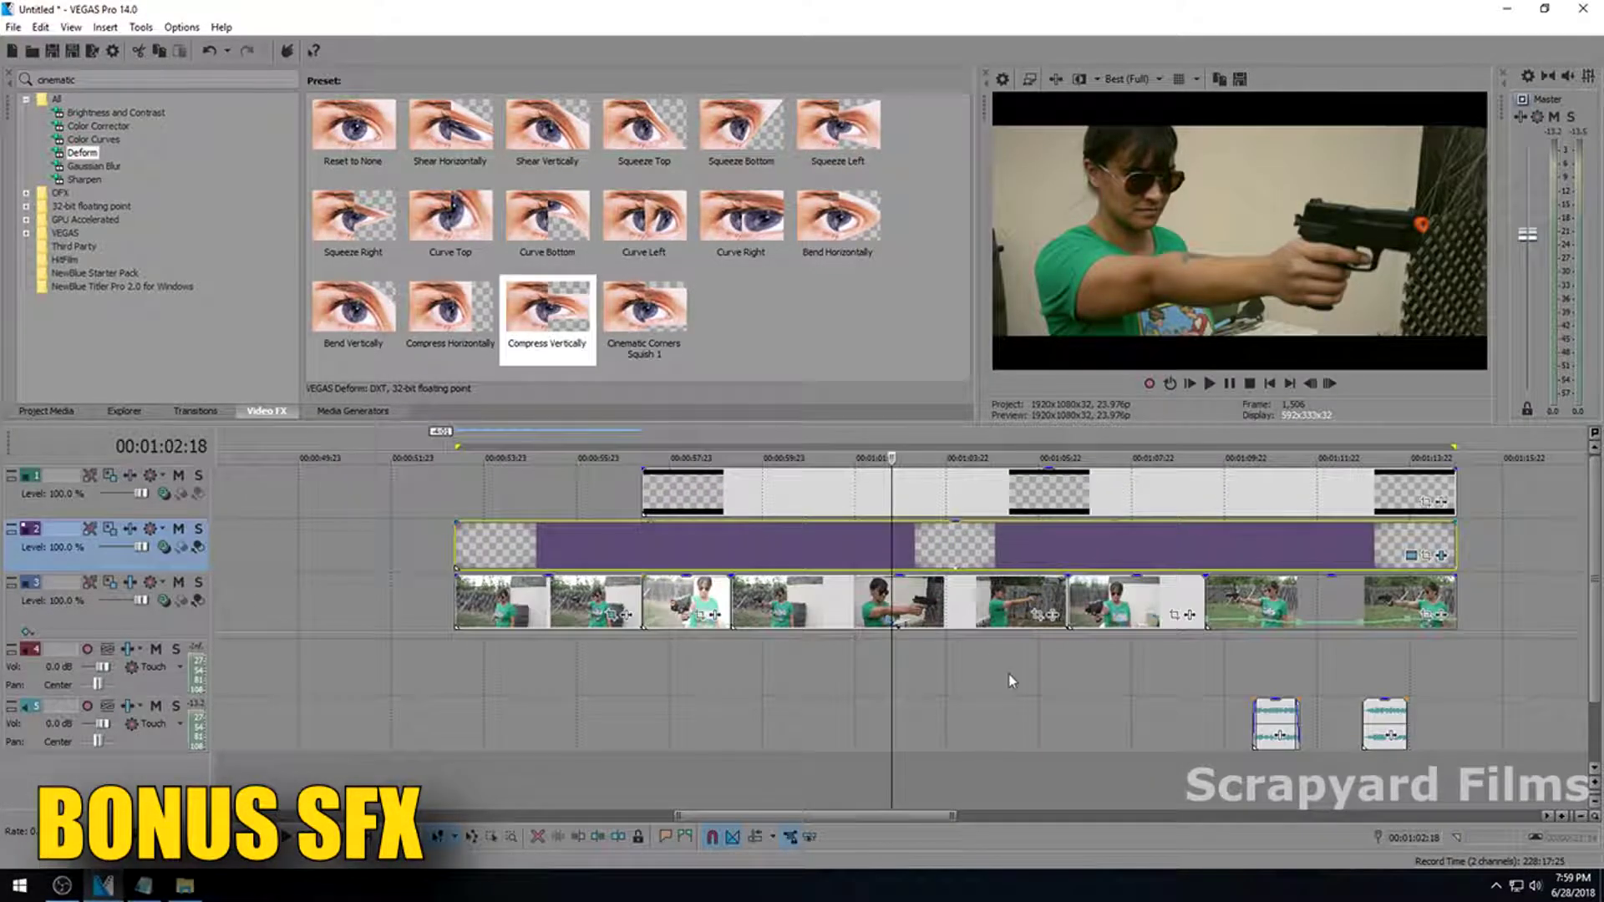
click(1011, 682)
key(alt+Tab)
drag(1229, 299, 834, 245)
drag(706, 463, 1061, 506)
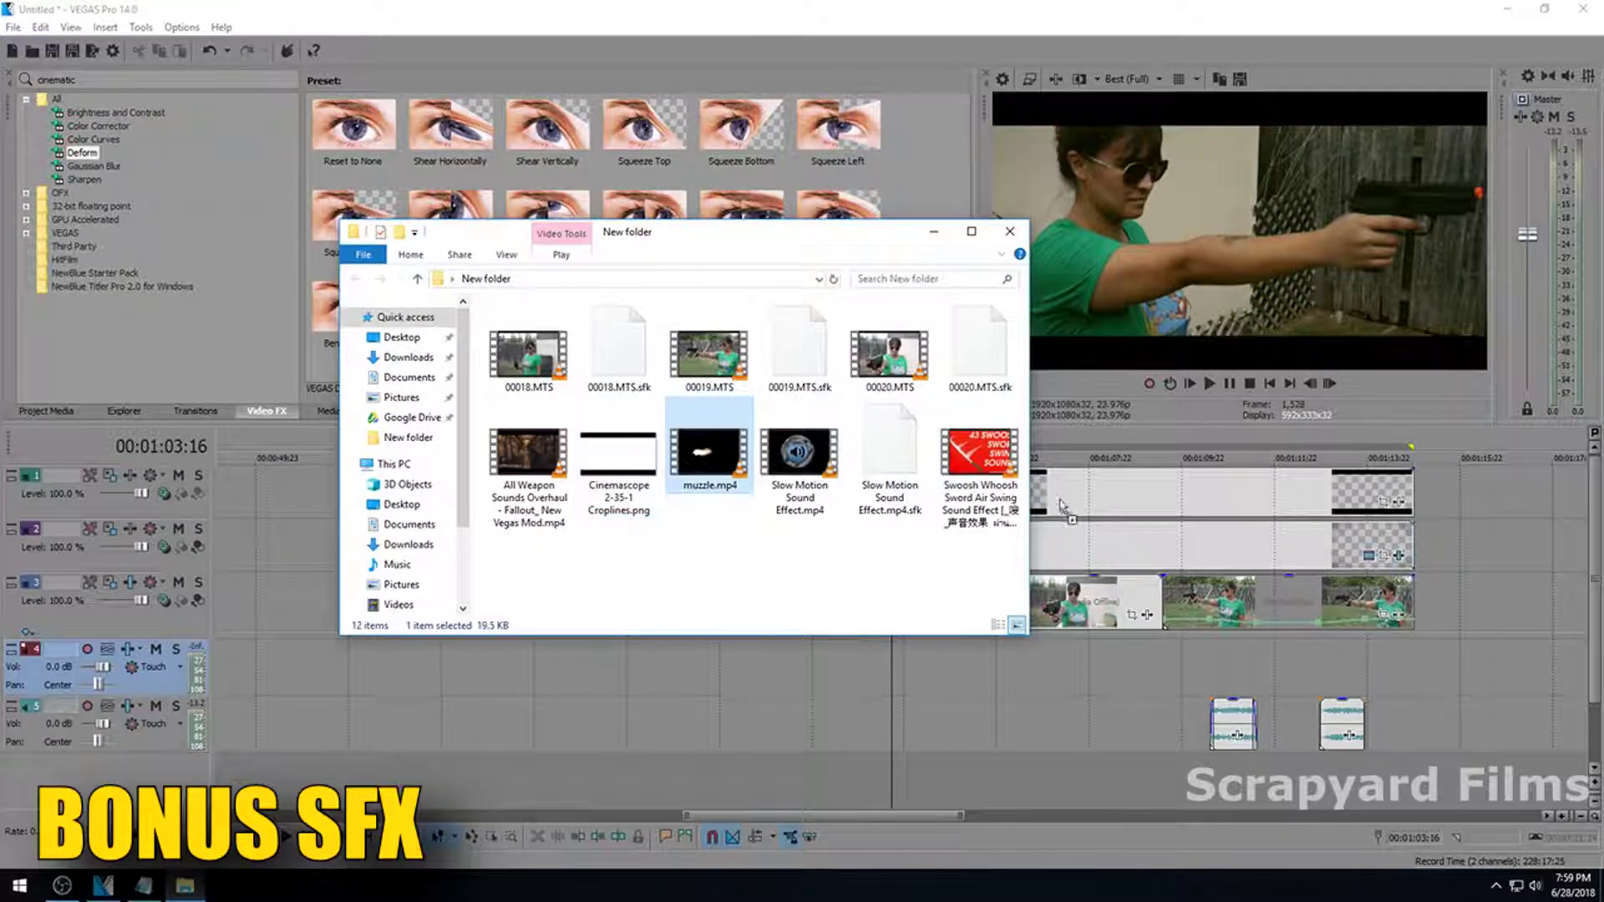
Add muzzle.mp4, the swoosh sound-effect video and the All Weapon Sounds Overhaul clip to the timeline.
drag(1510, 575, 1563, 589)
drag(980, 468, 1452, 589)
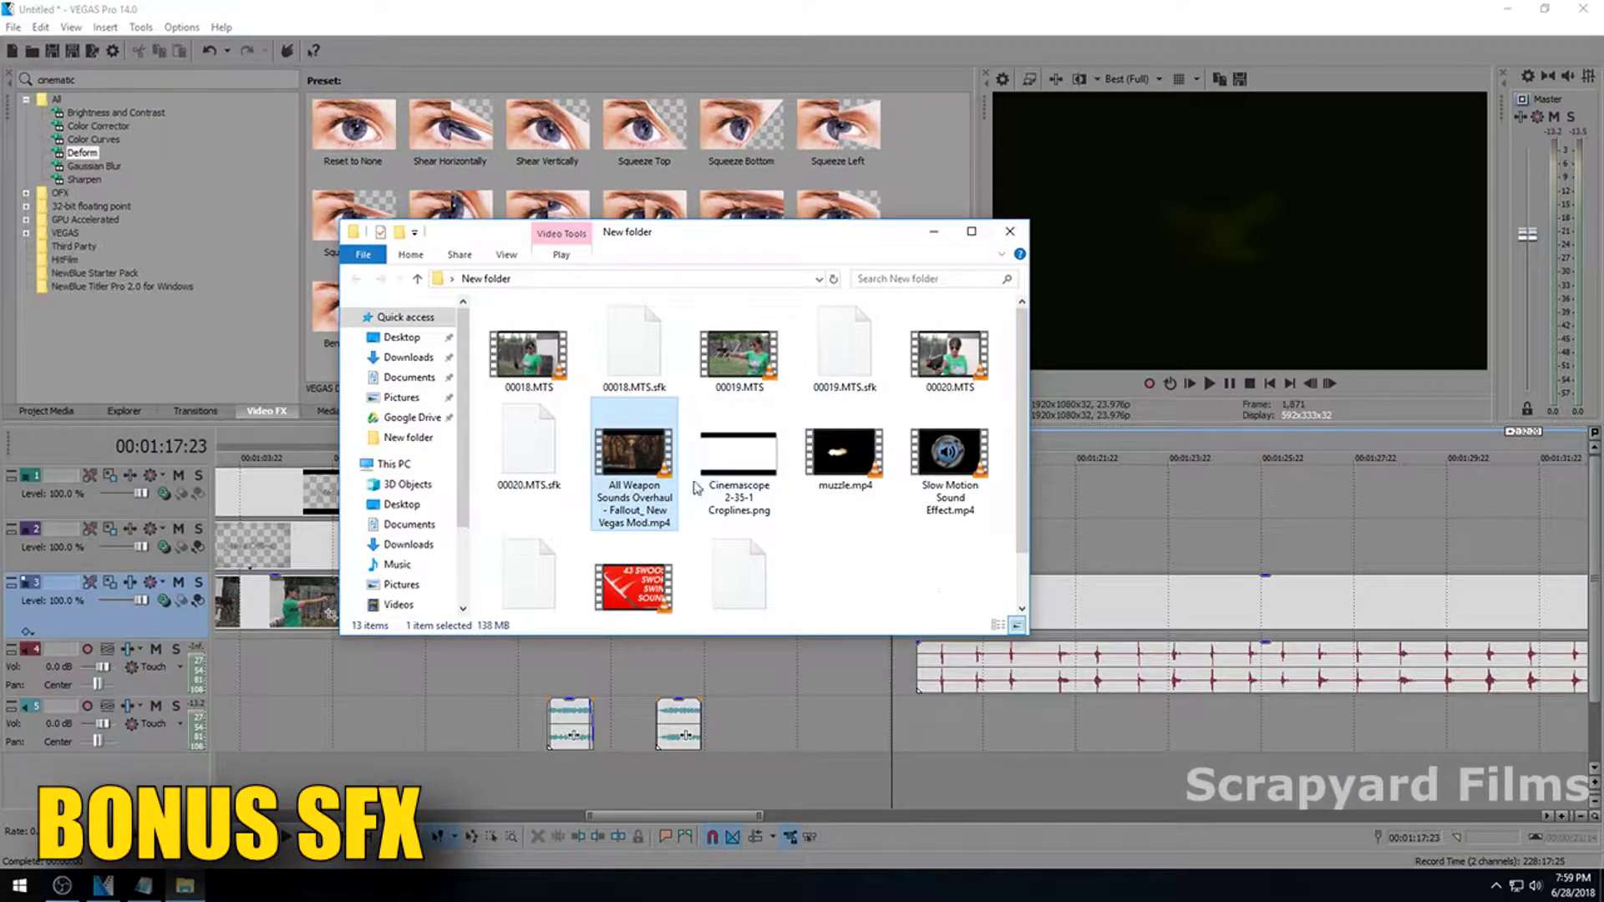
drag(625, 448, 1355, 668)
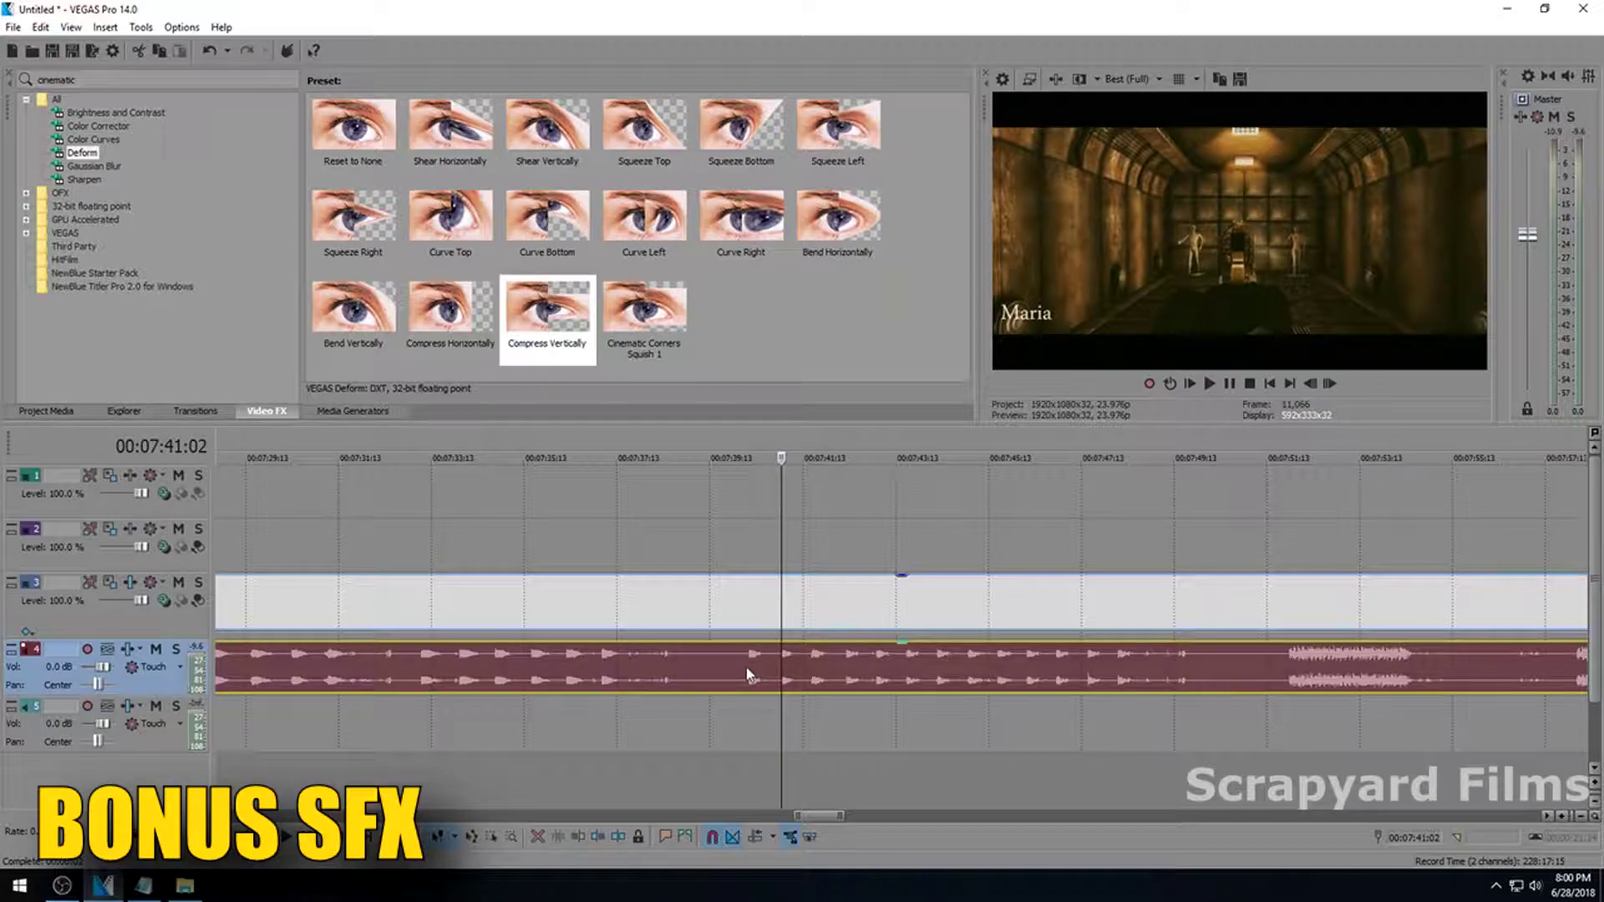
click(747, 673)
Place the short gunshot sound on track 4 at 00:01:12:06 and lengthen the clip.
scroll(746, 673, up, 5)
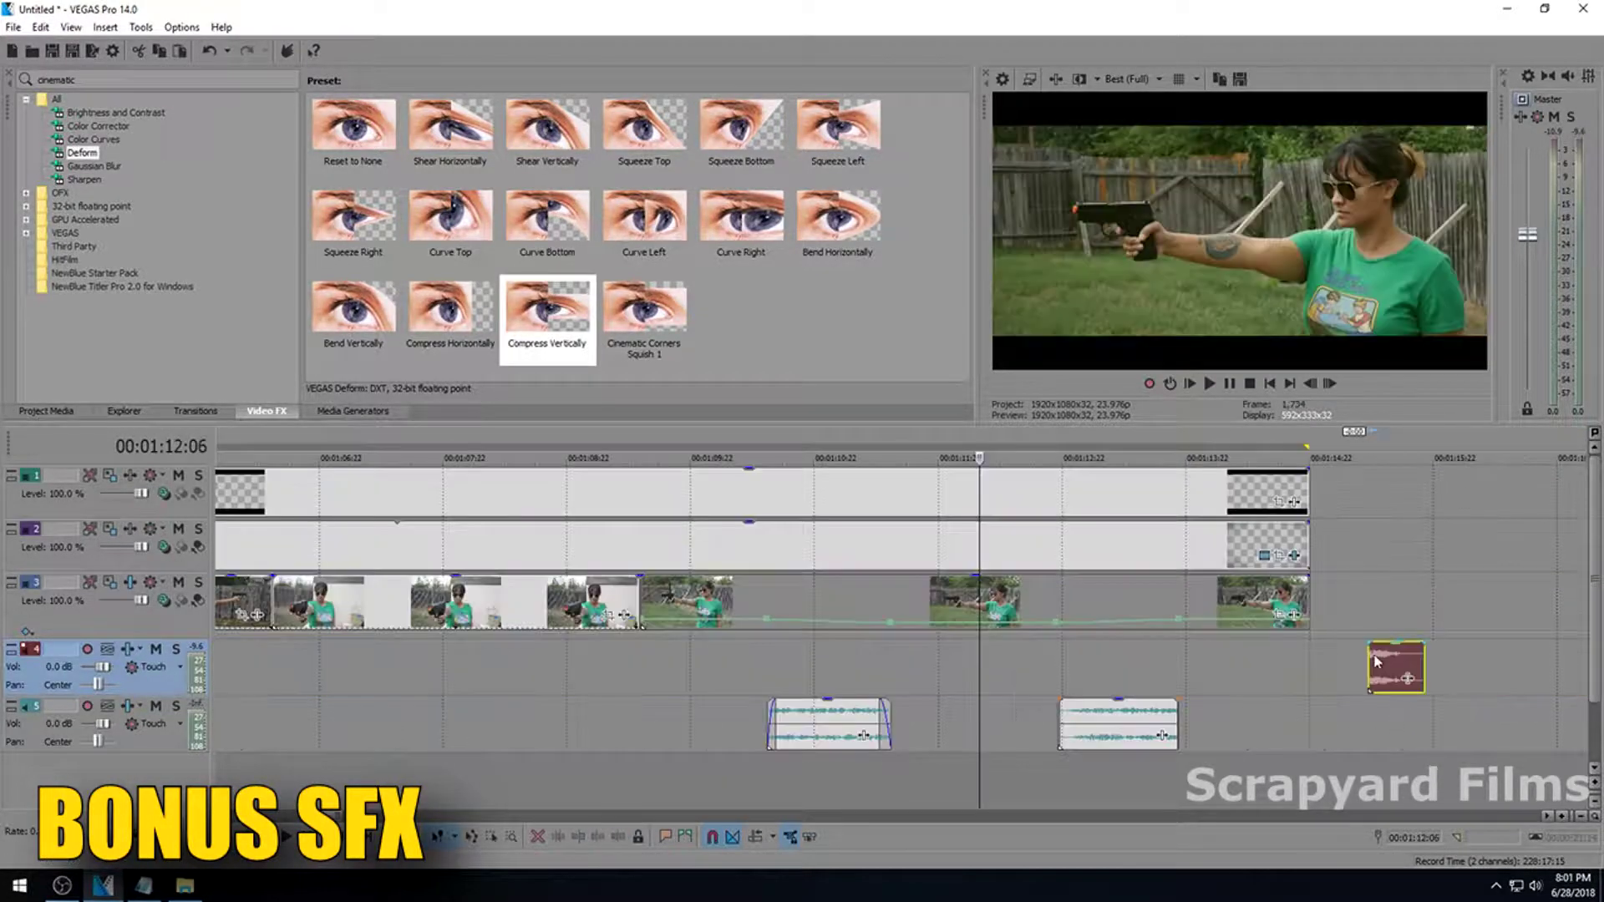
drag(1384, 669, 994, 668)
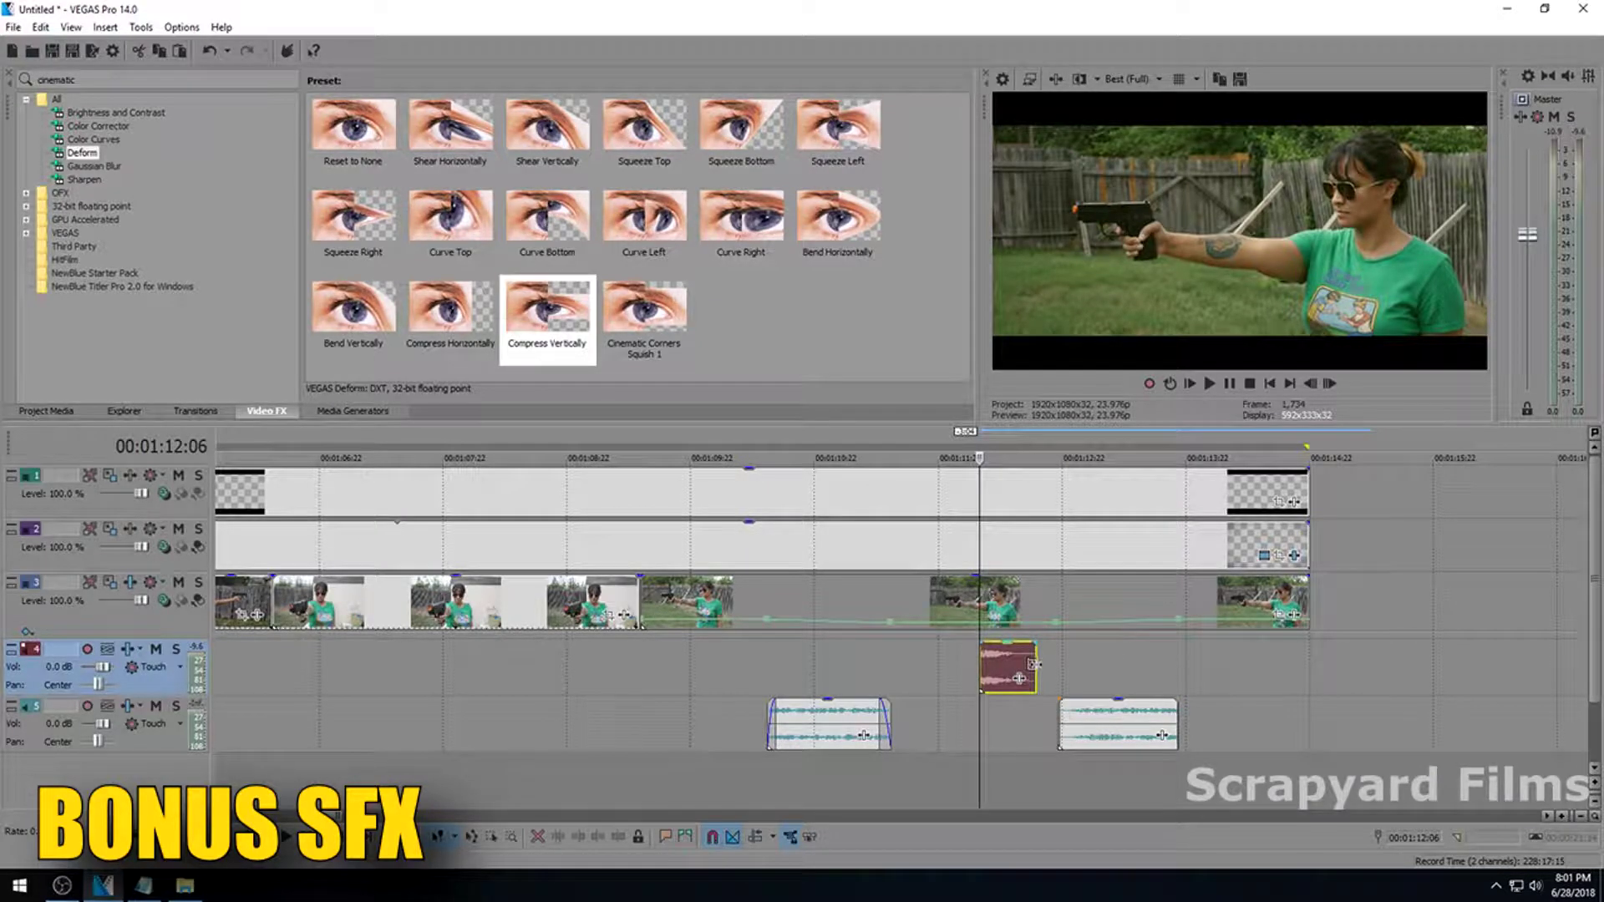
click(1034, 664)
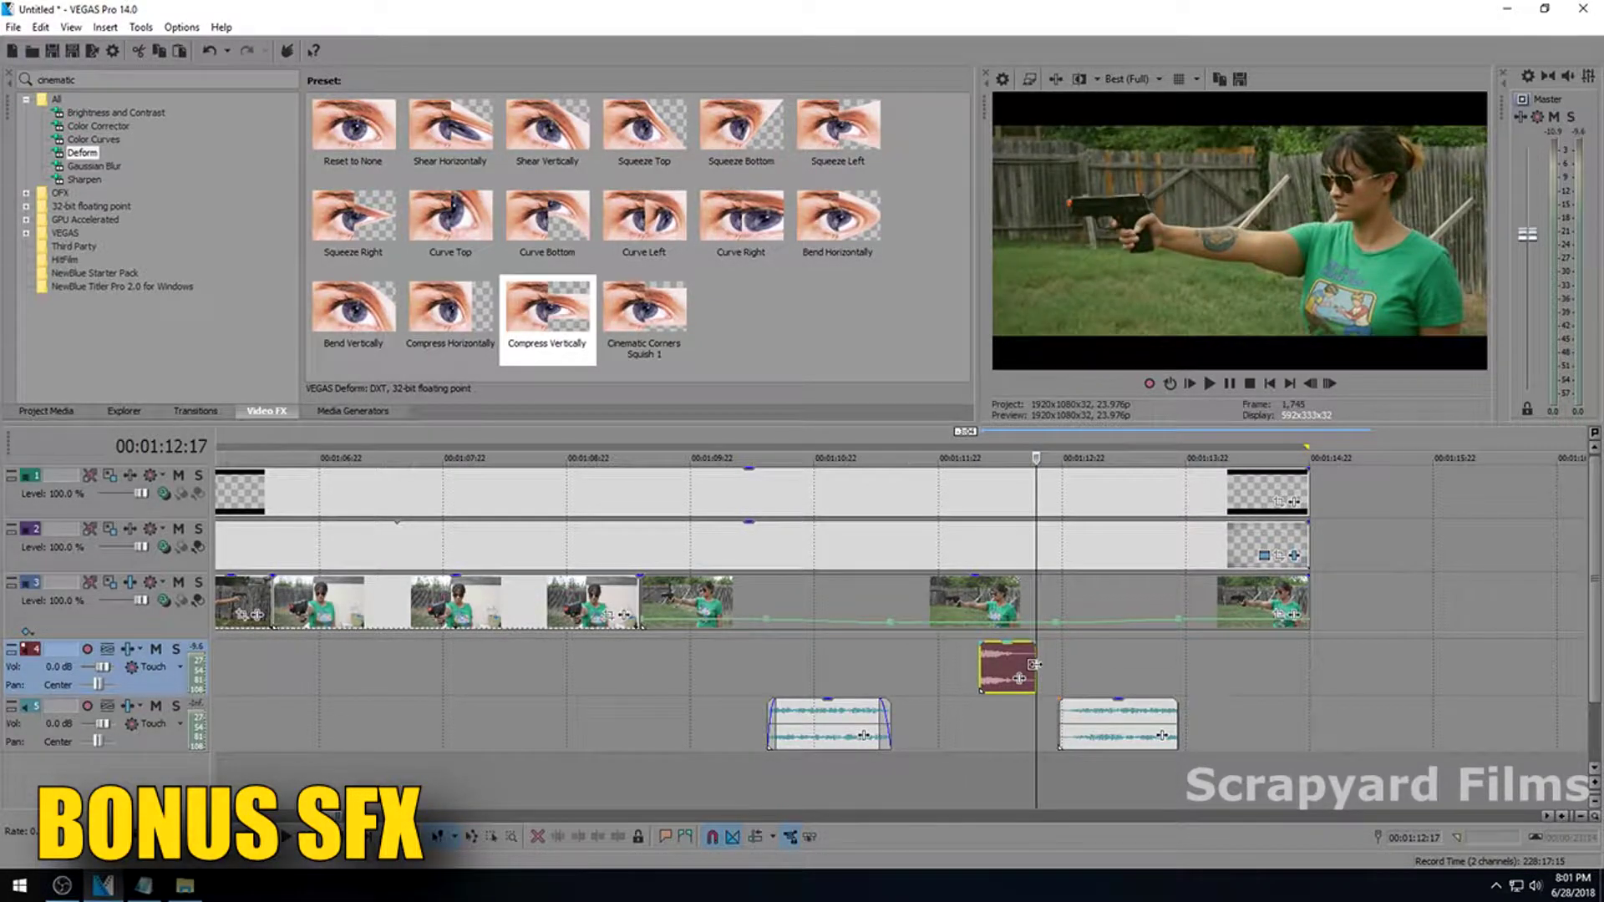
drag(1034, 668, 1096, 666)
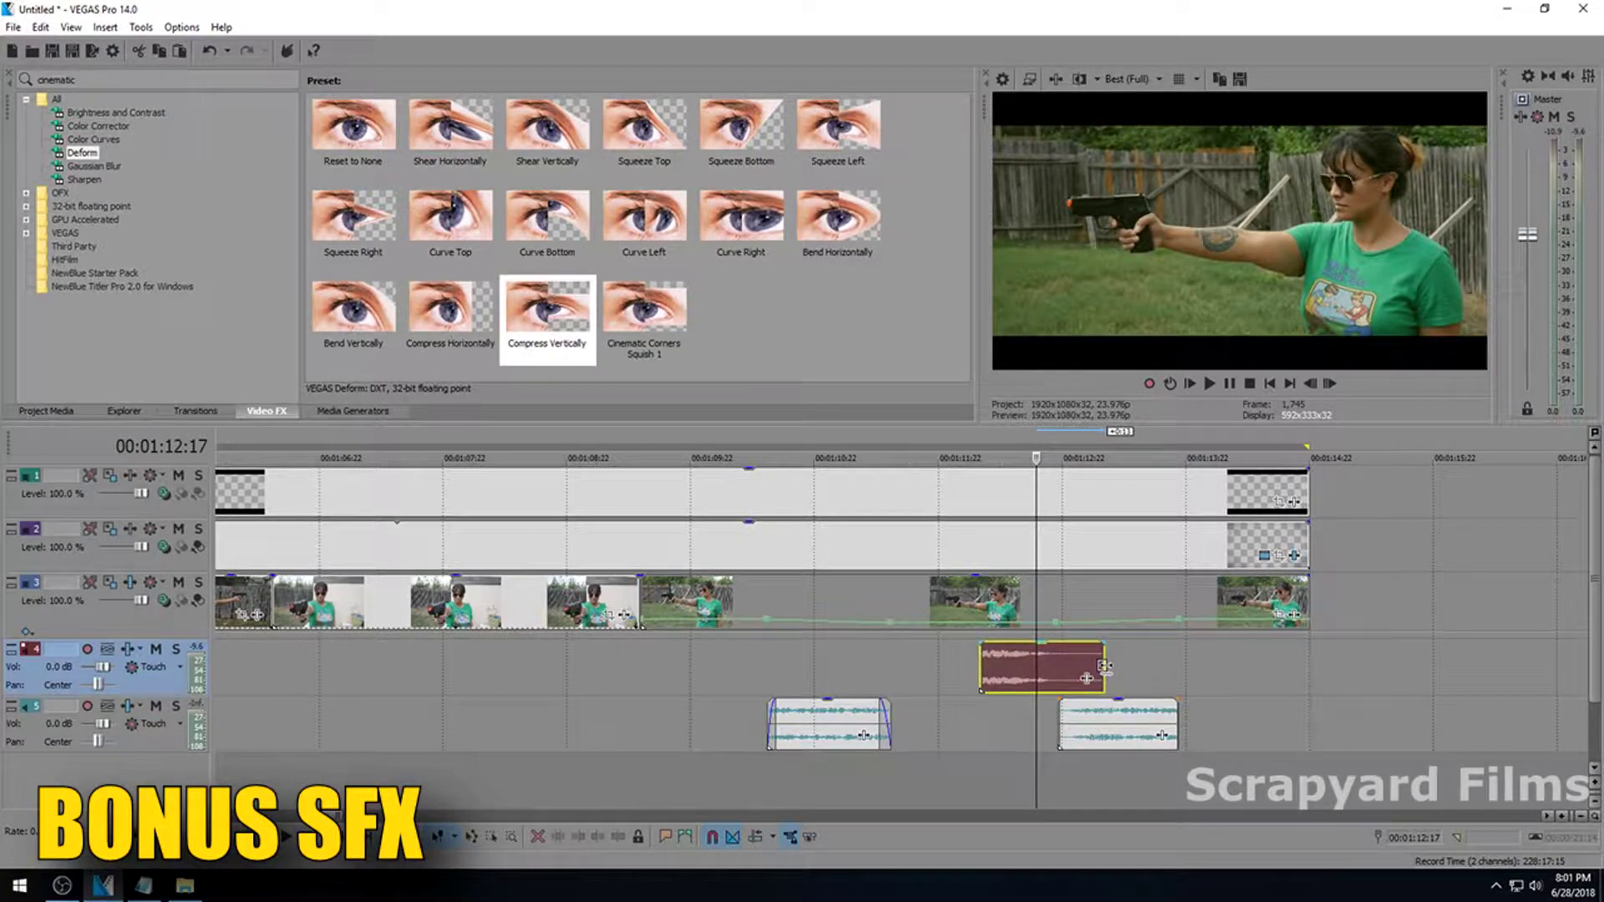
click(981, 664)
key(space)
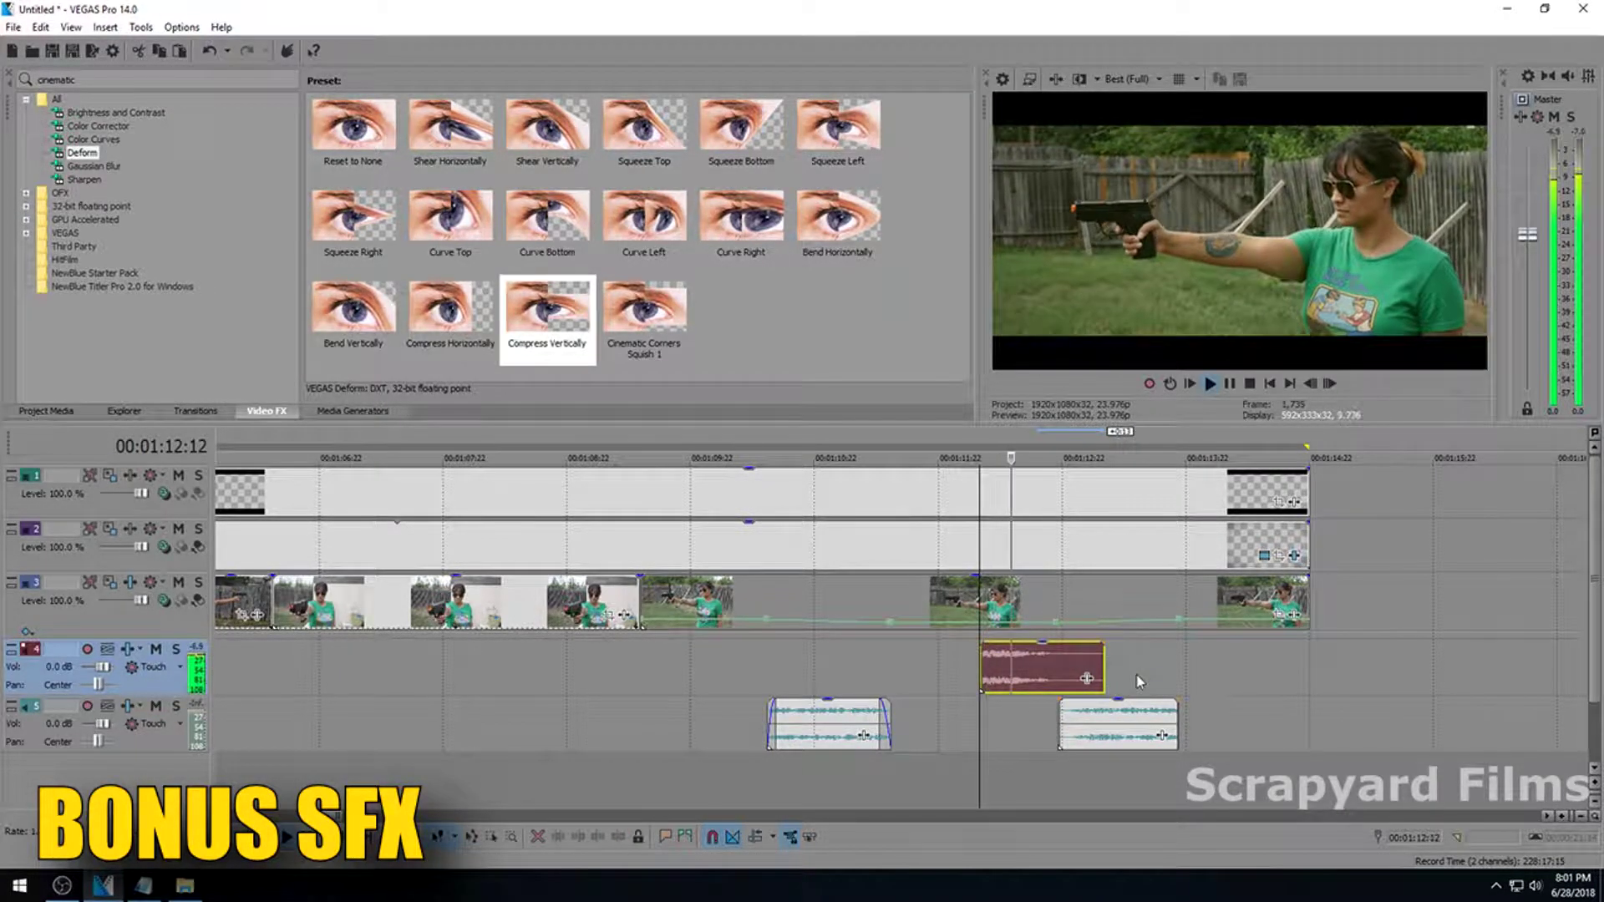
key(space)
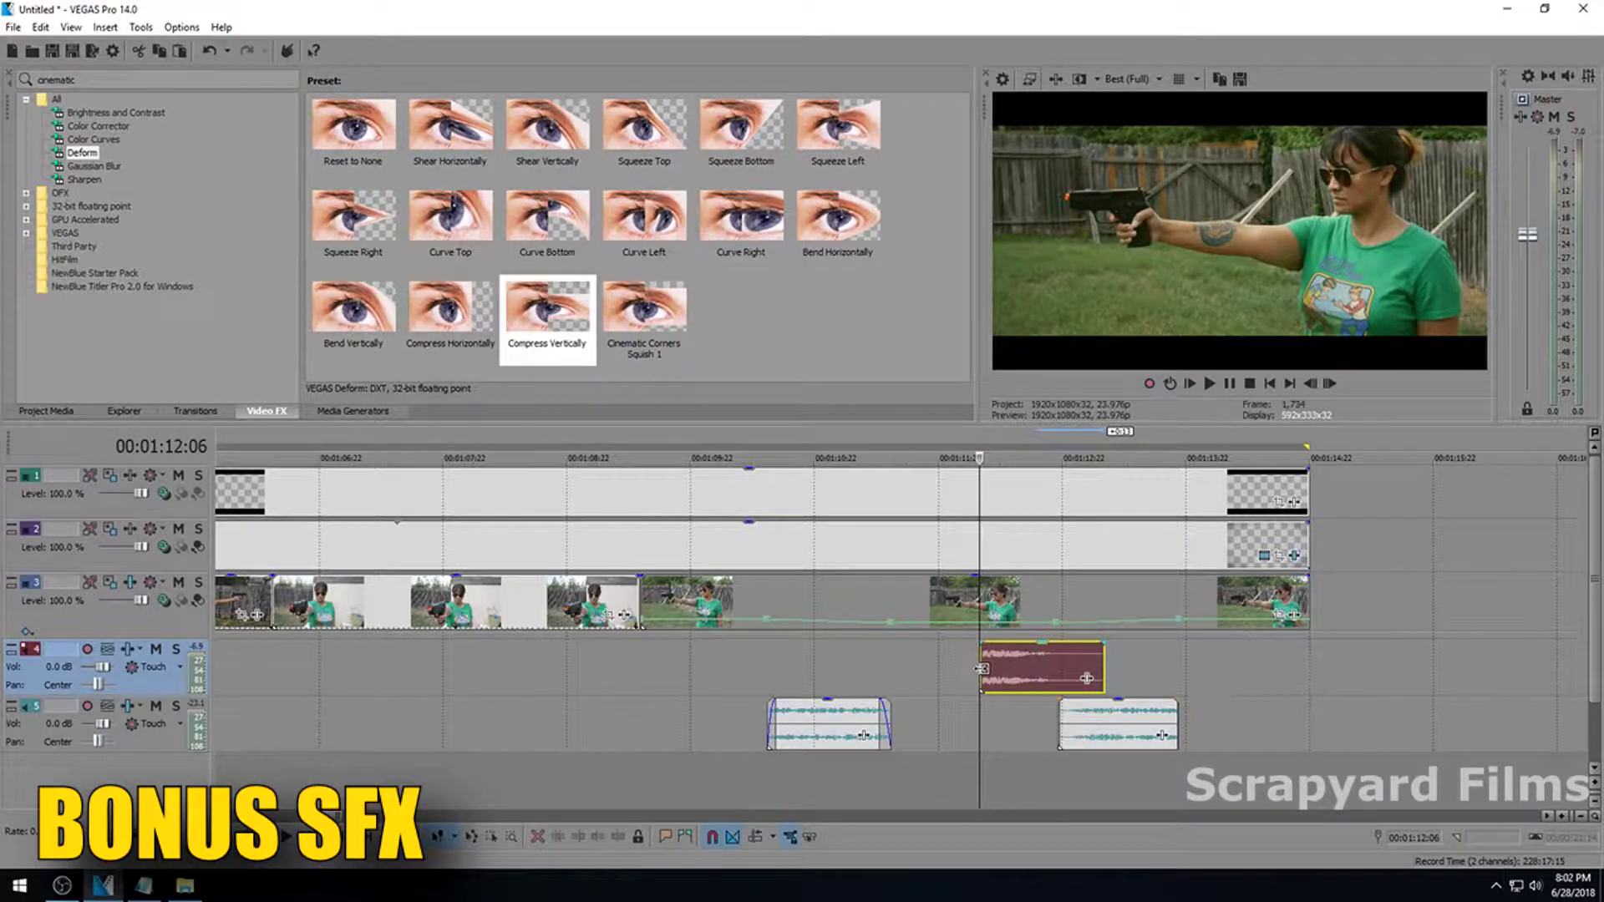
key(space)
key(space)
Lock the gunshot's pitch to its stretch, dropping it about -13.71, then trim the clip's tail.
right_click(1014, 652)
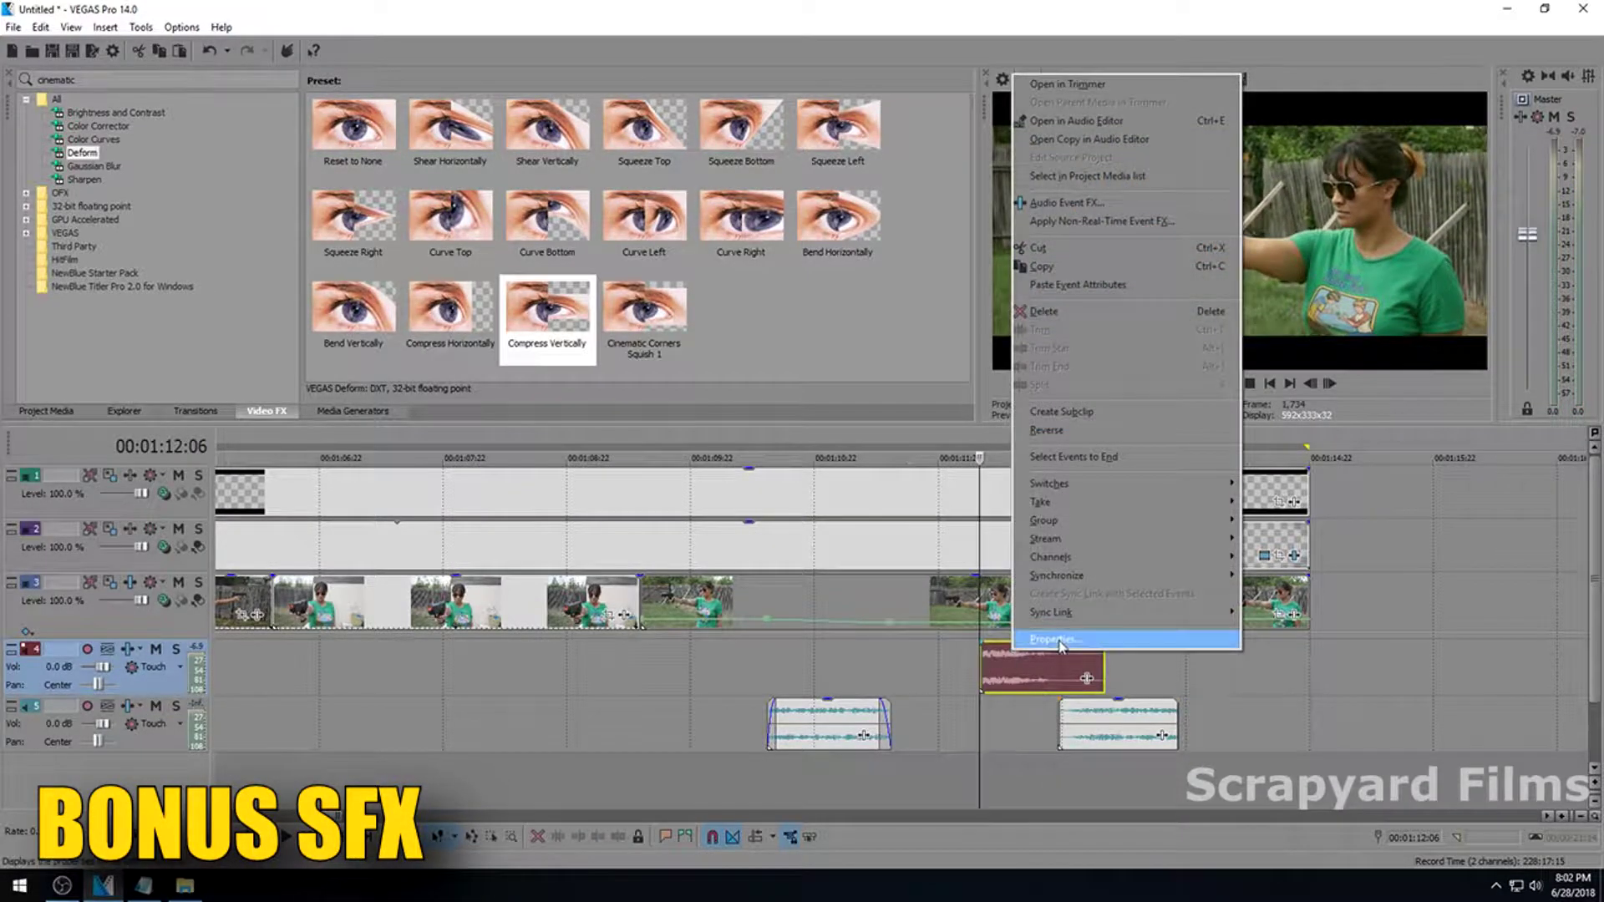
click(1058, 640)
click(804, 440)
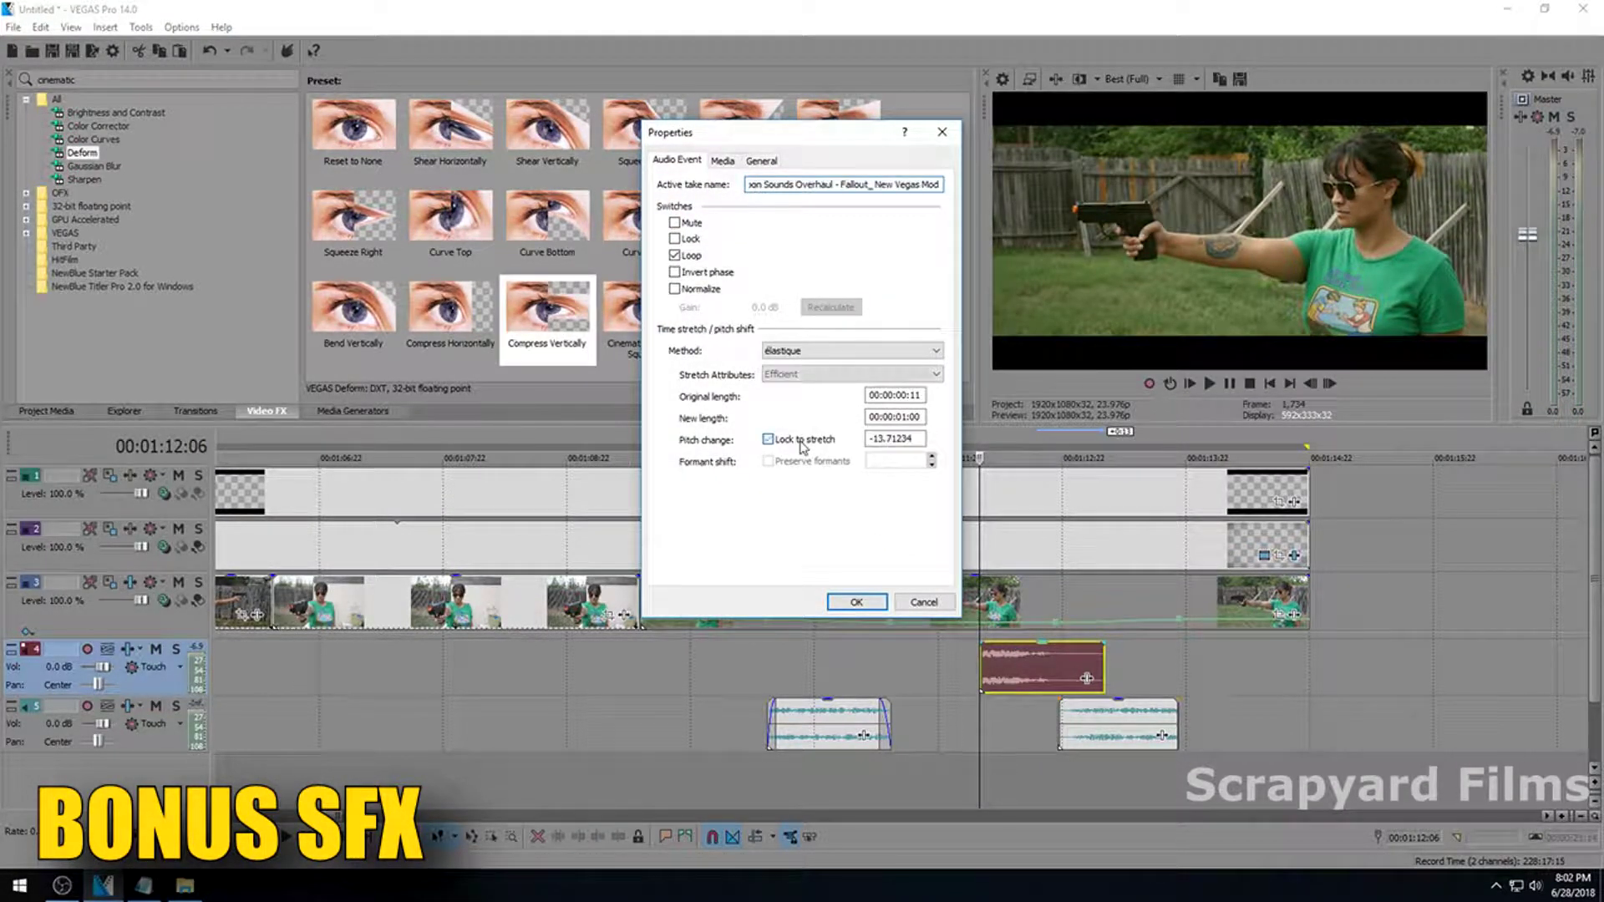
click(838, 601)
key(space)
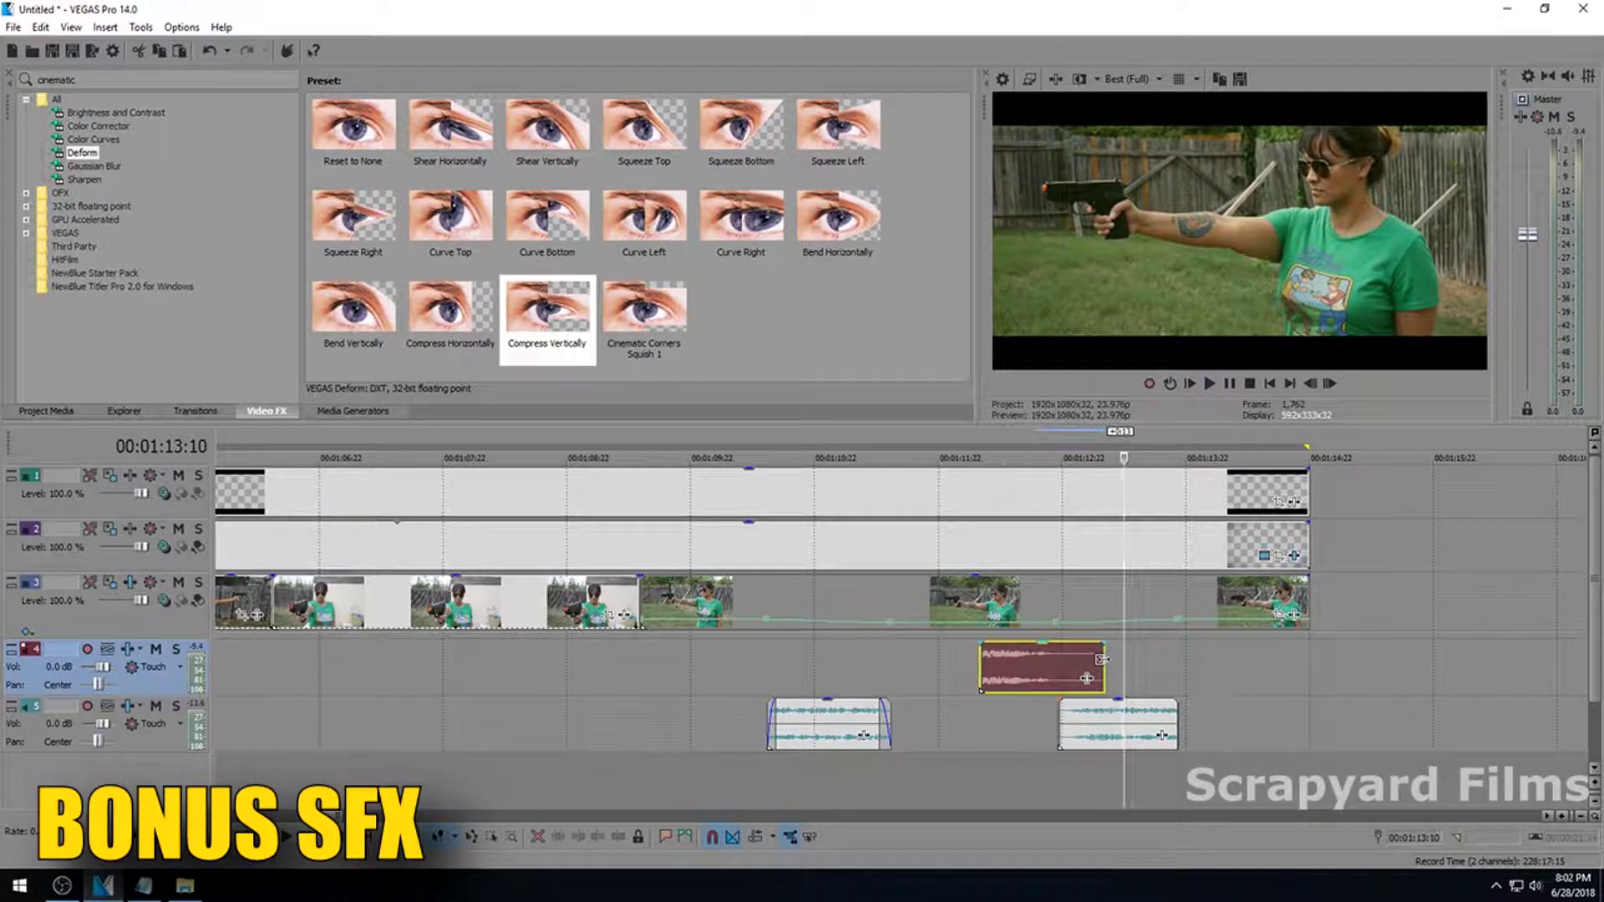
drag(1101, 660, 1072, 657)
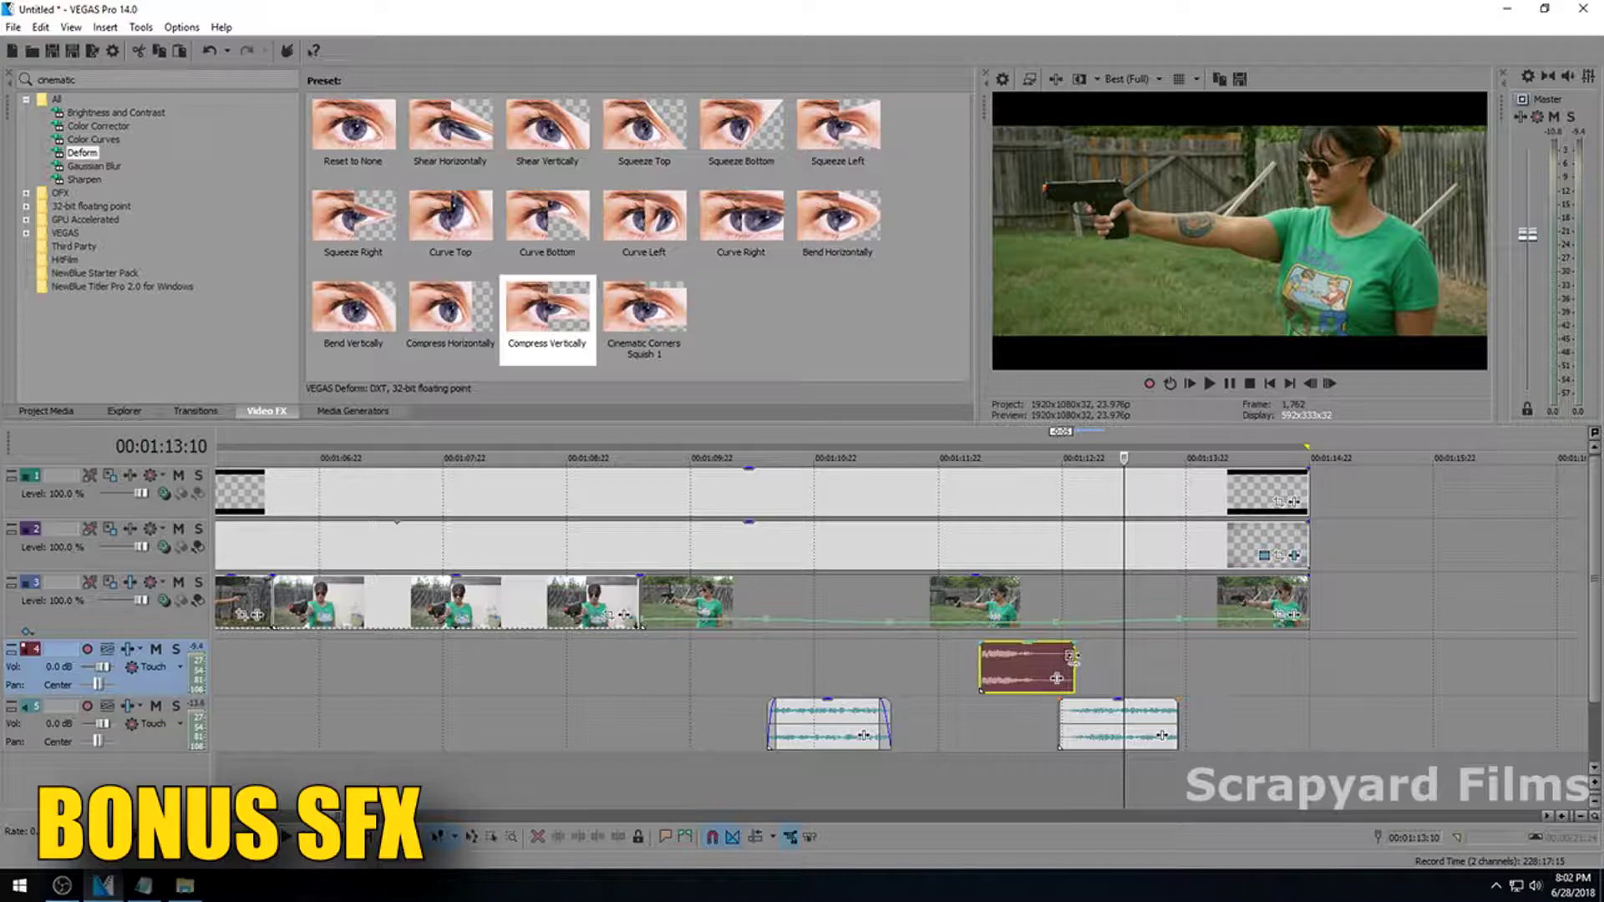
click(971, 674)
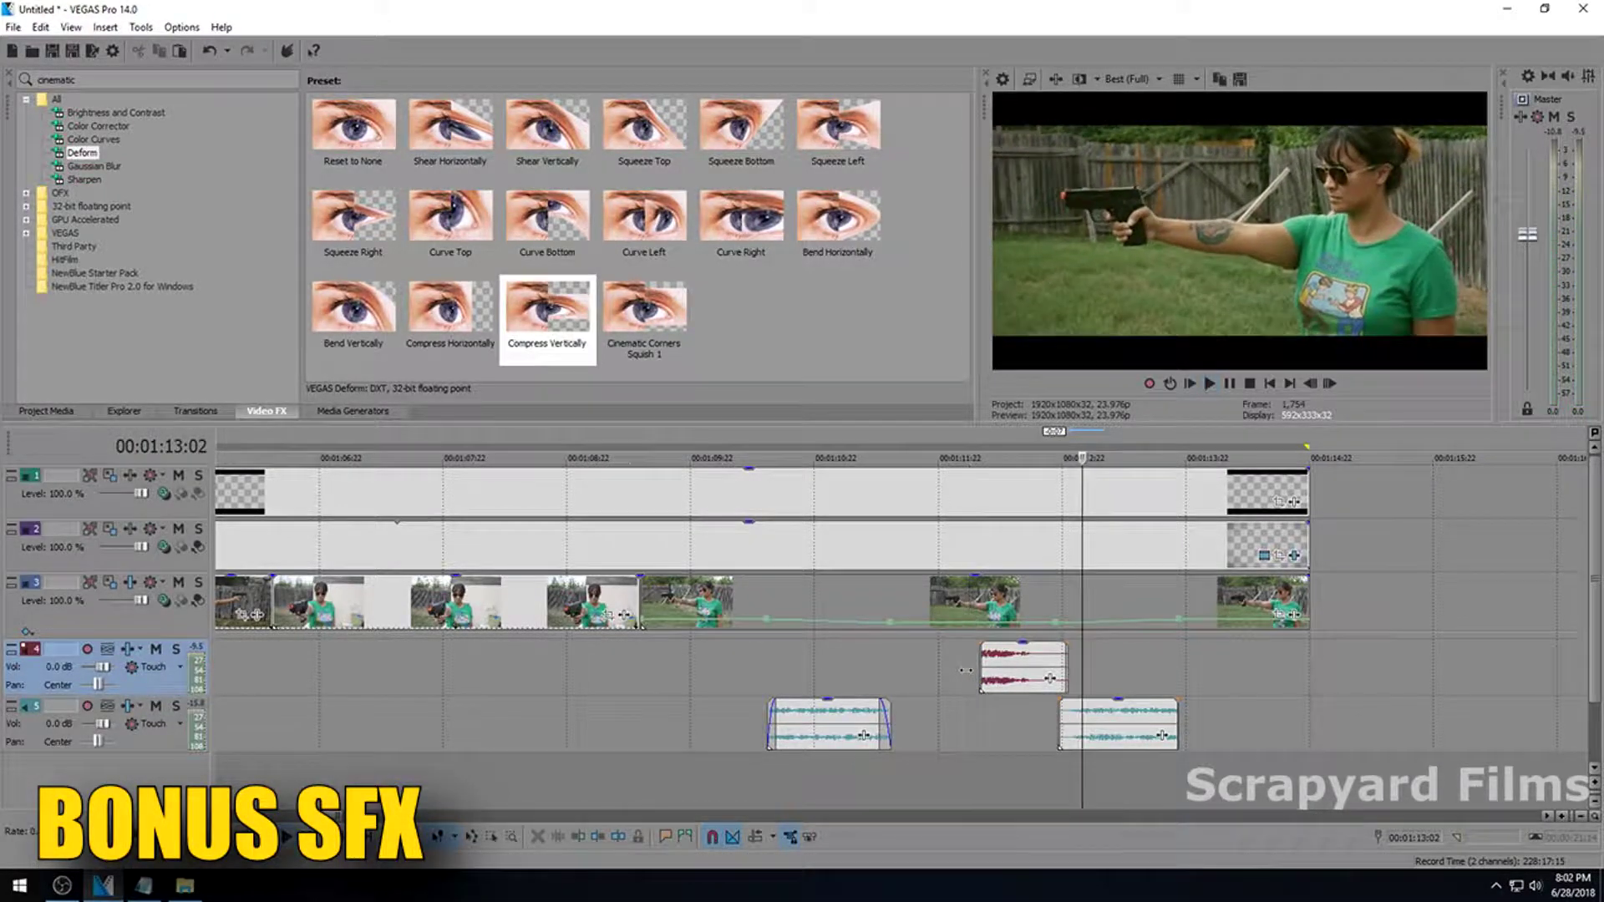
click(966, 672)
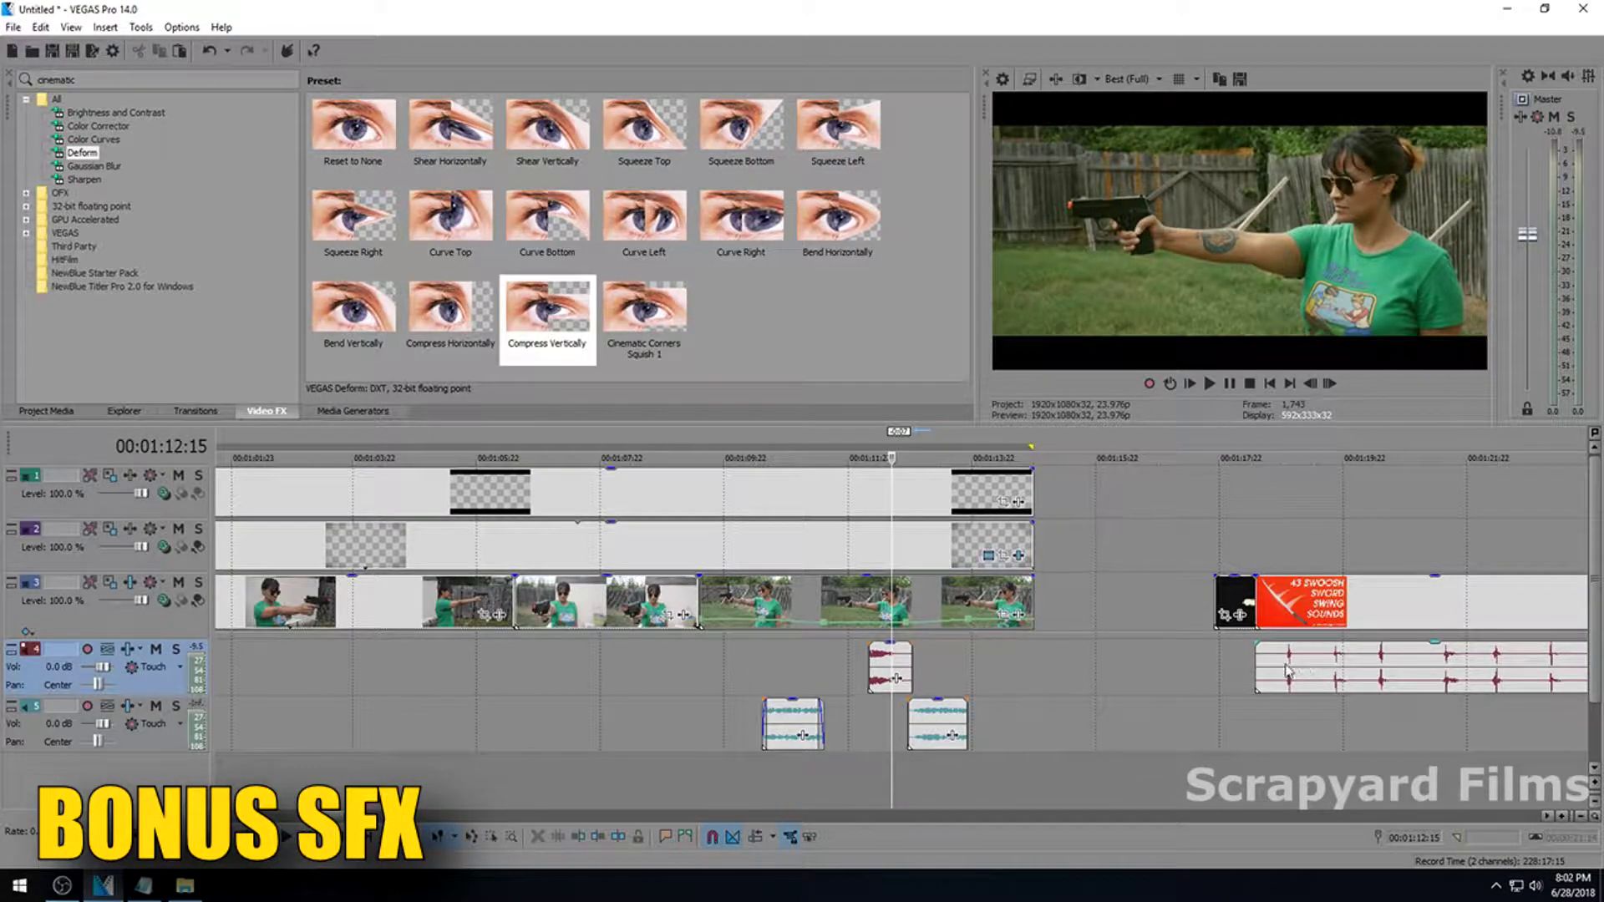
Split the sound clips at the edit point on the sword sound.
scroll(1220, 681, down, 5)
scroll(1220, 681, down, 3)
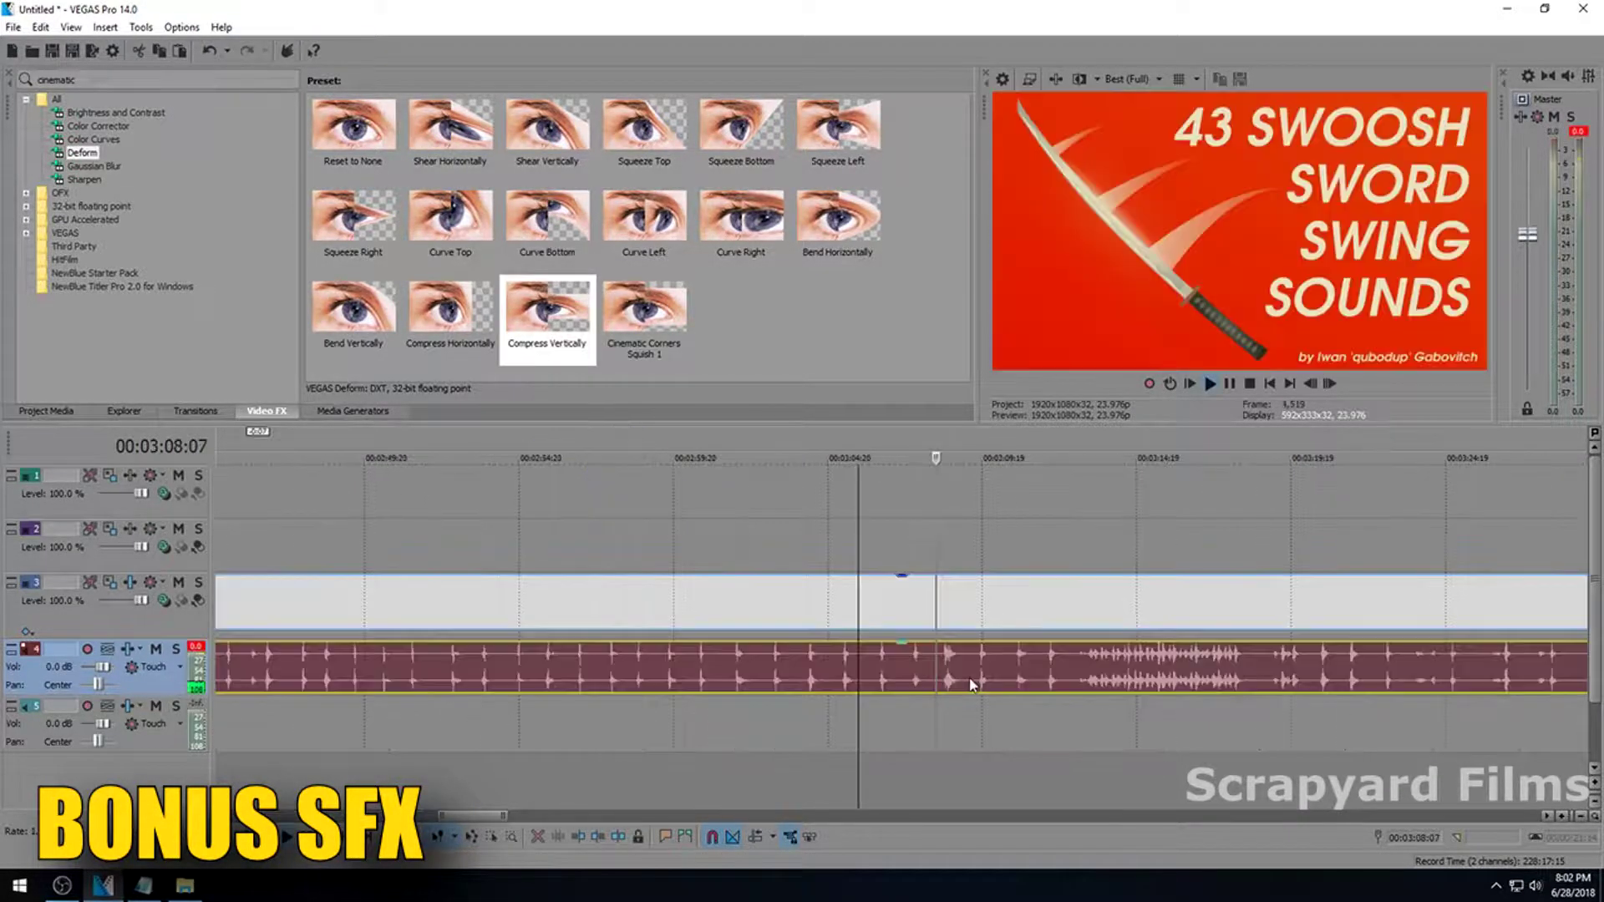
click(941, 662)
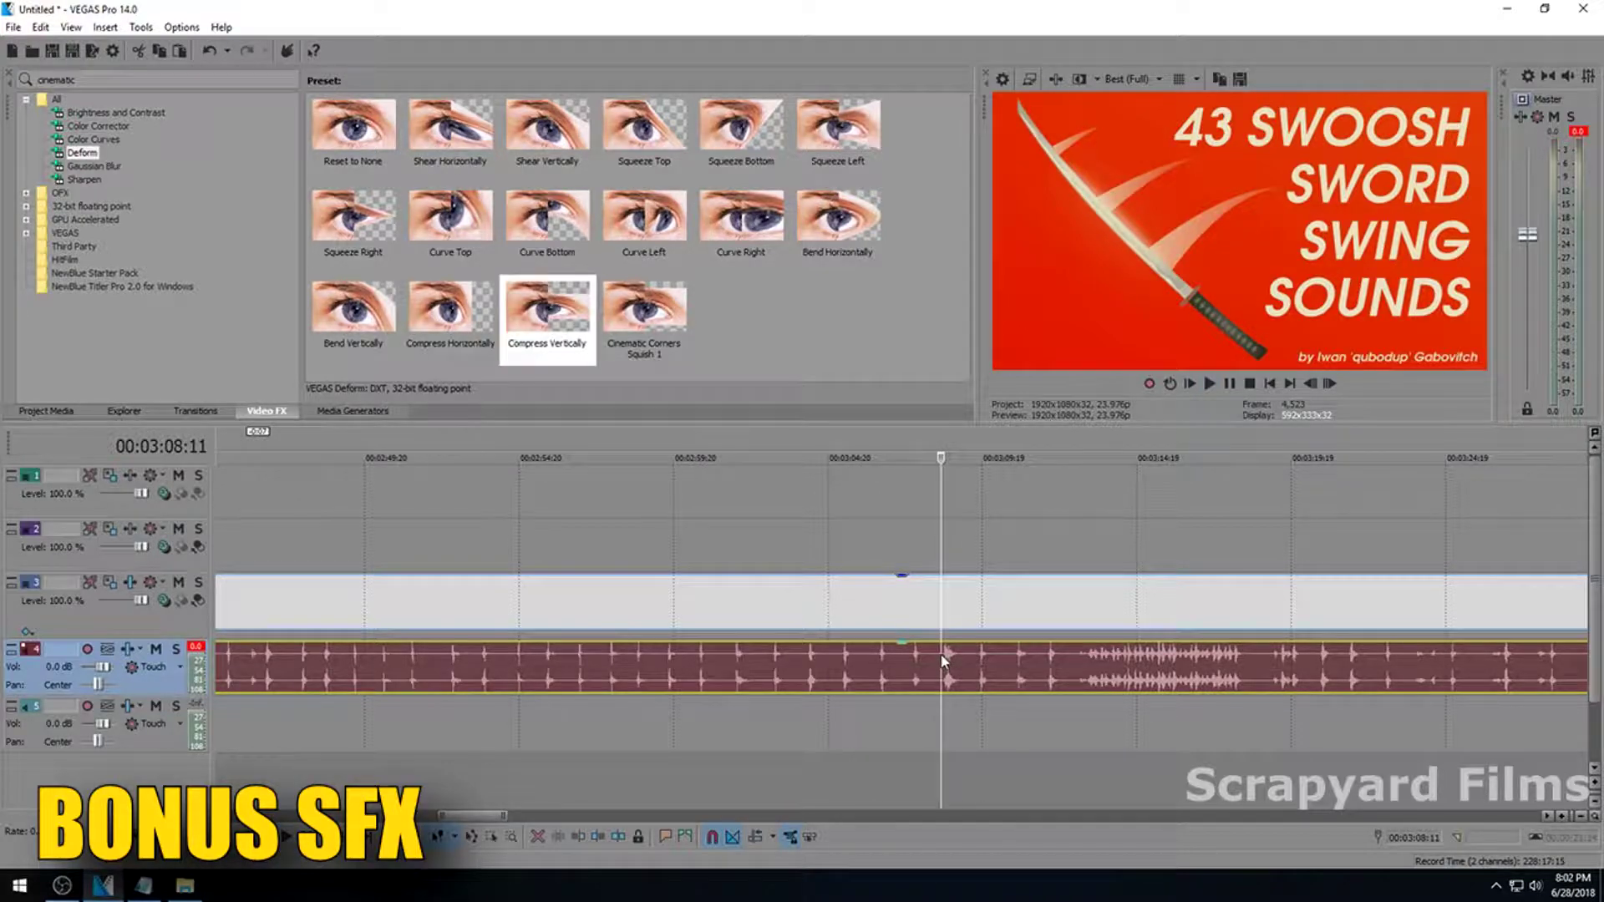
key(s)
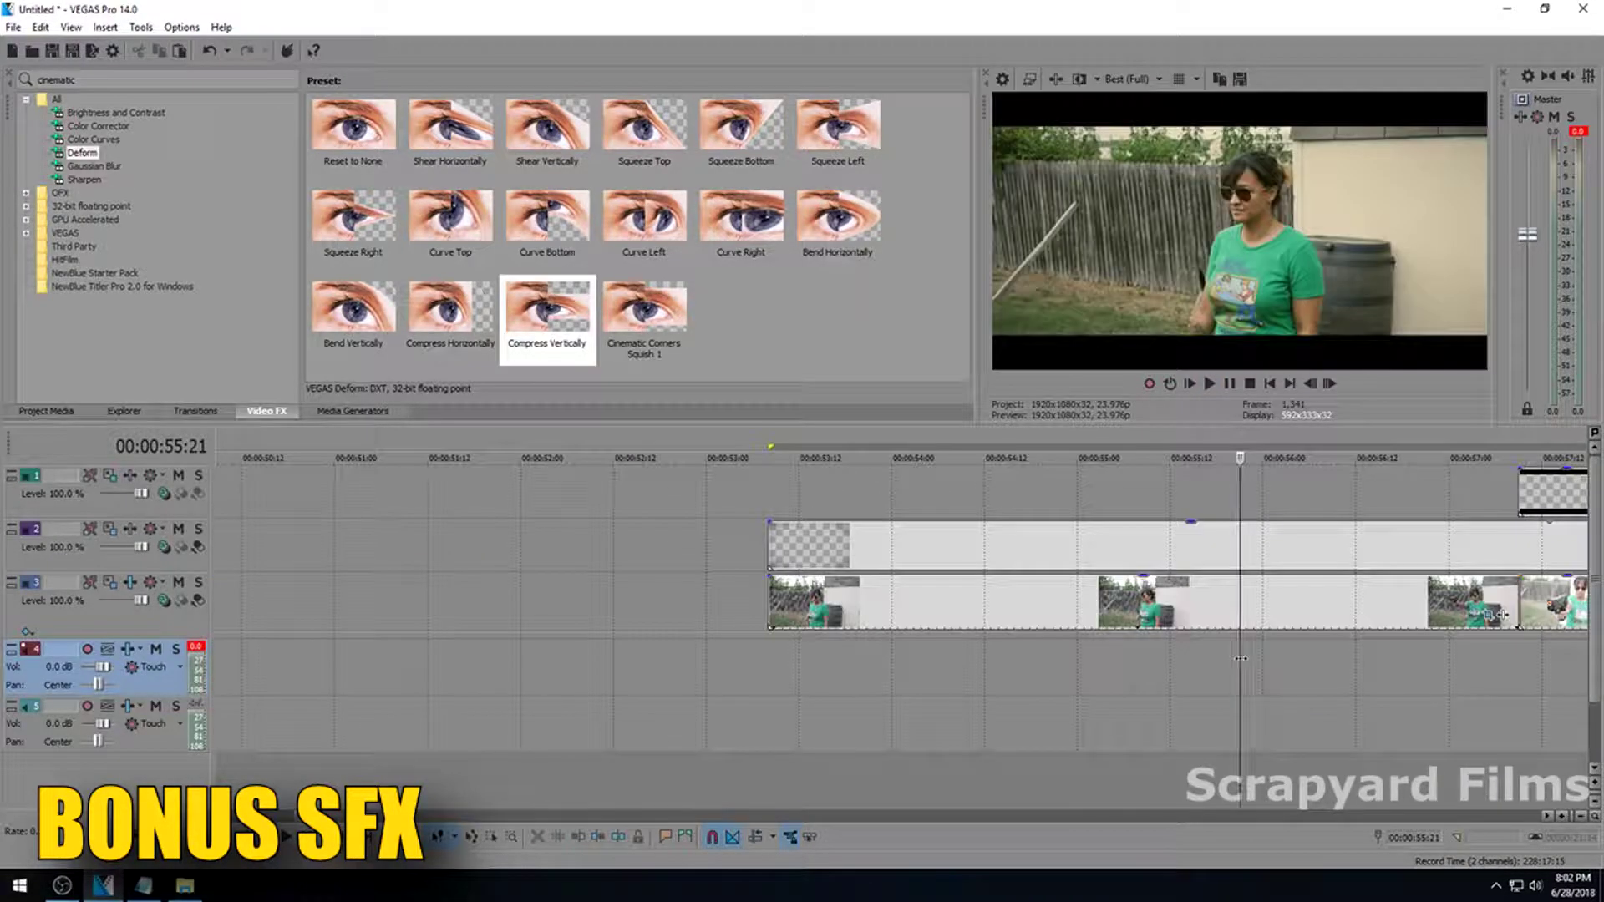
Paste the swoosh sound on track 4 at 55:21 and stretch it longer.
right_click(1245, 668)
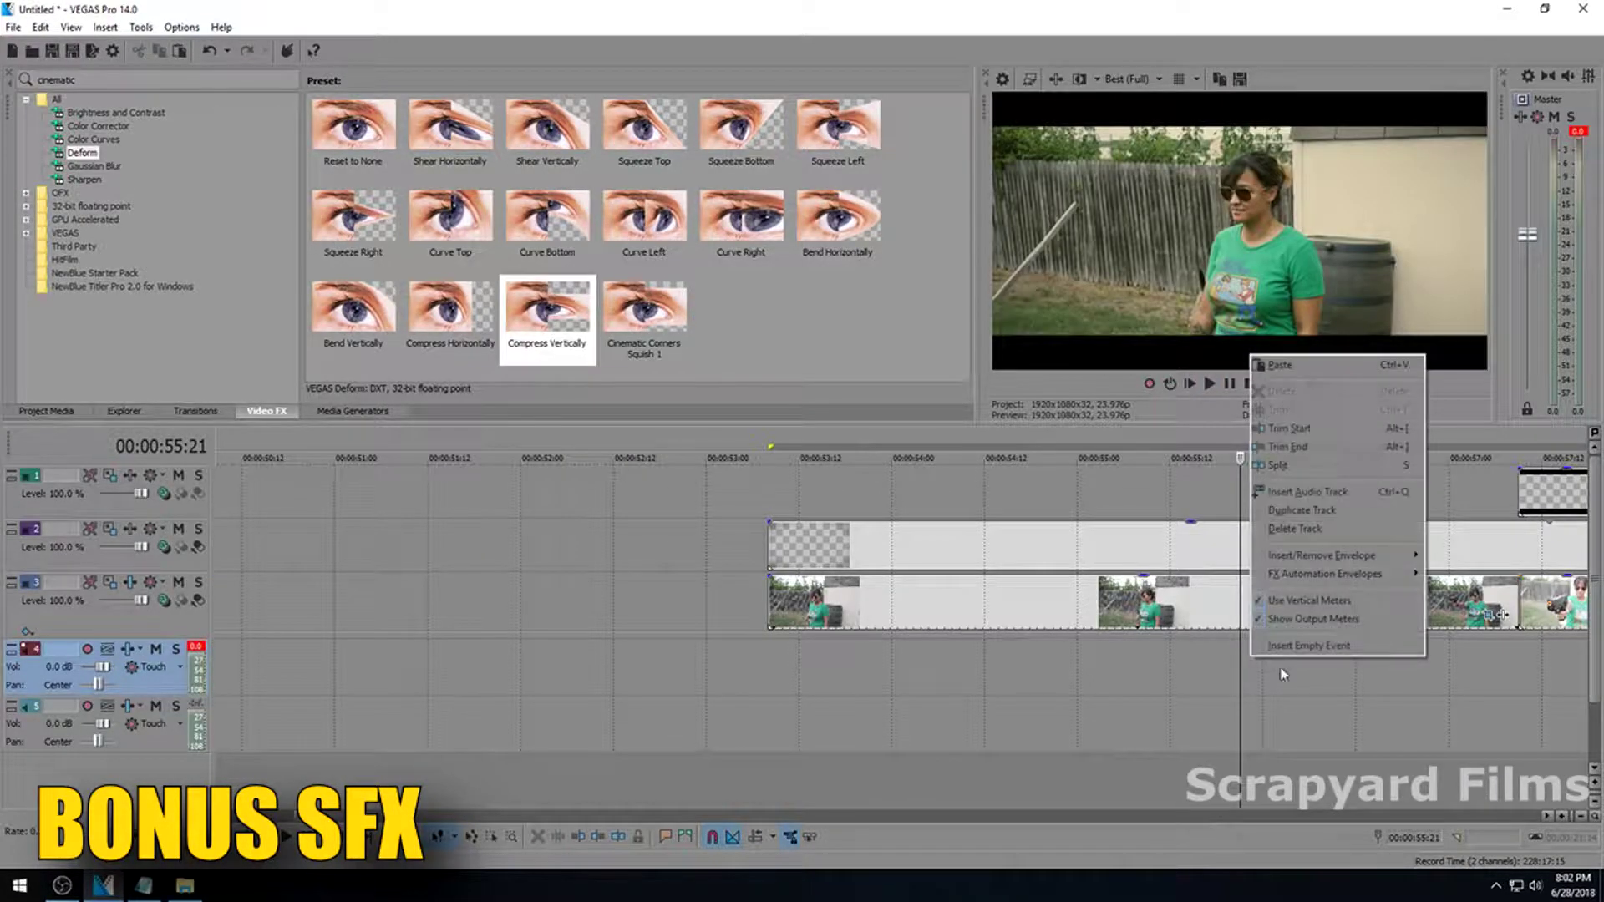
click(1282, 366)
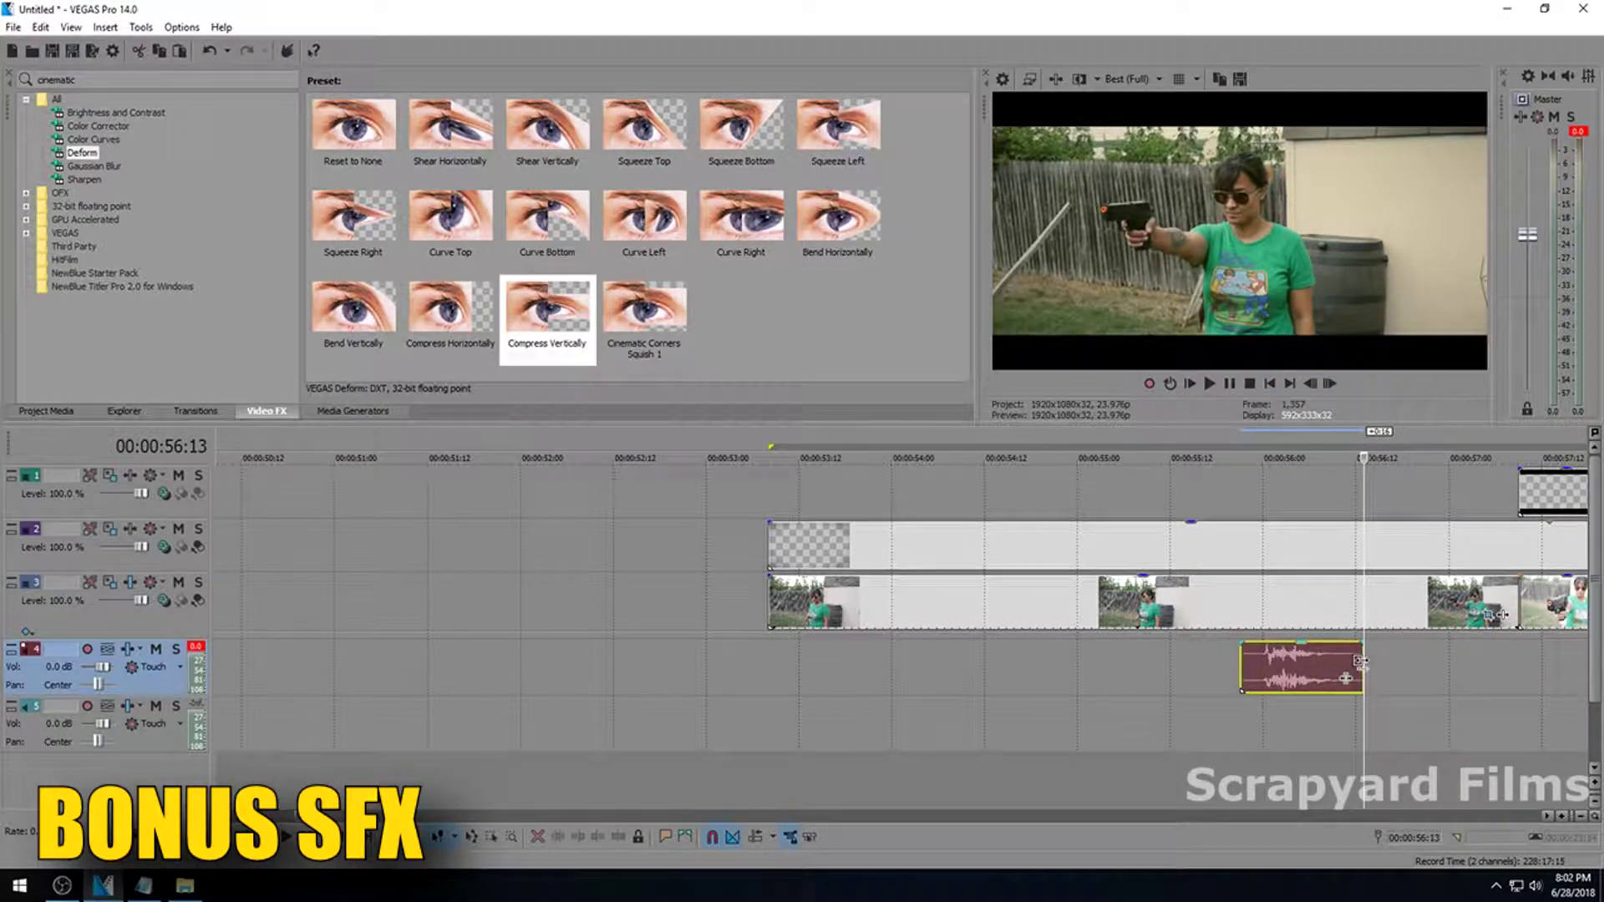
drag(1359, 662, 1449, 651)
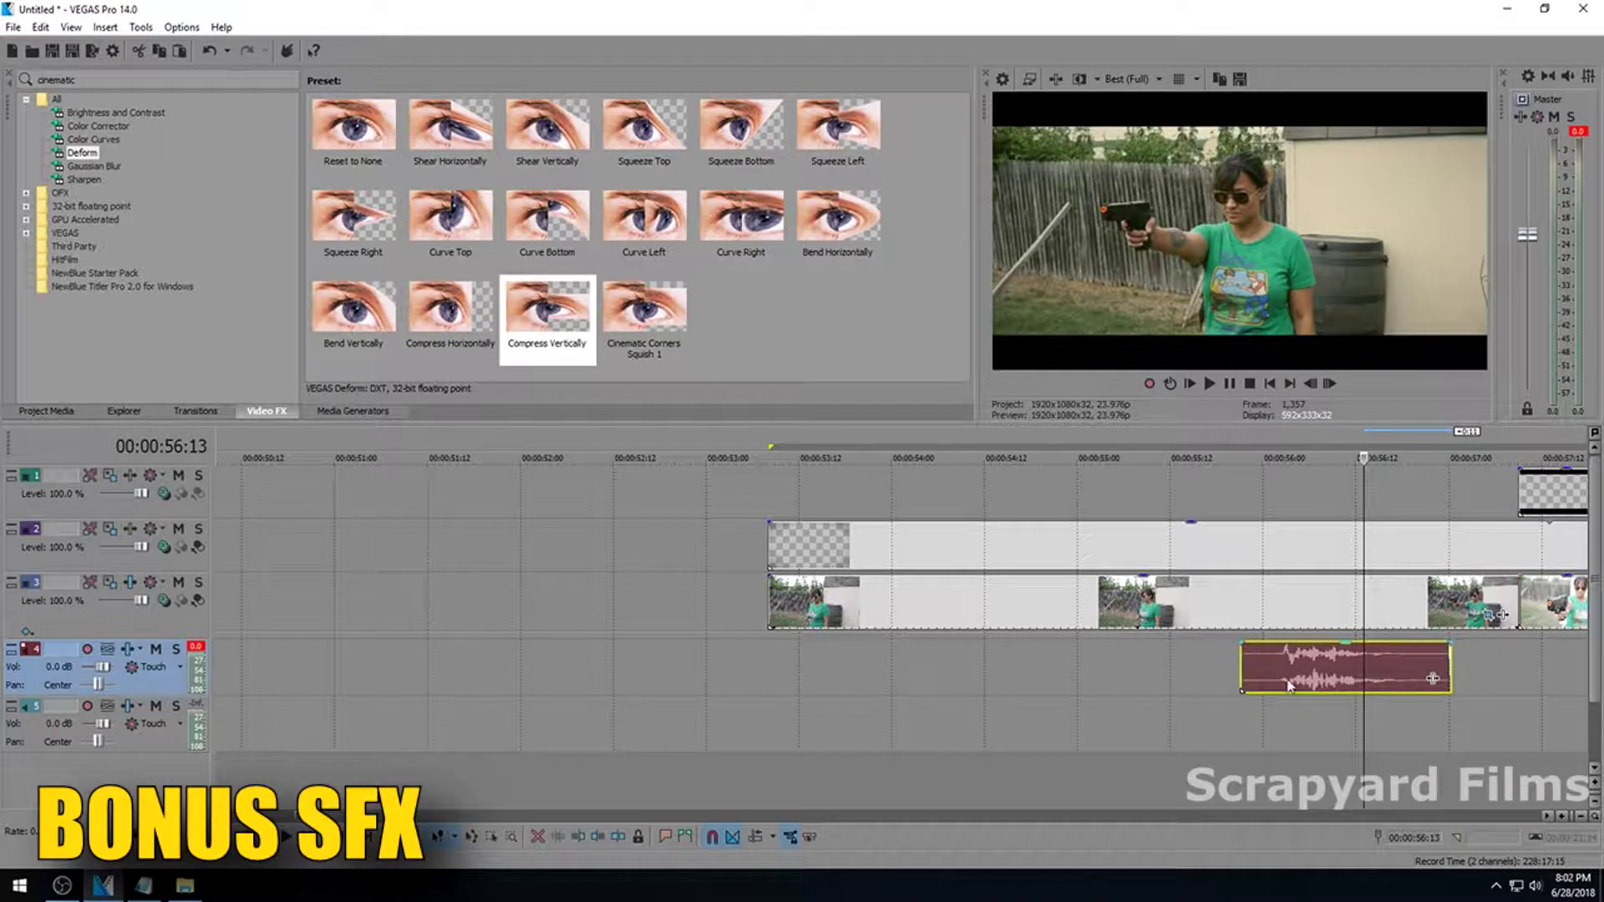
click(1181, 669)
key(space)
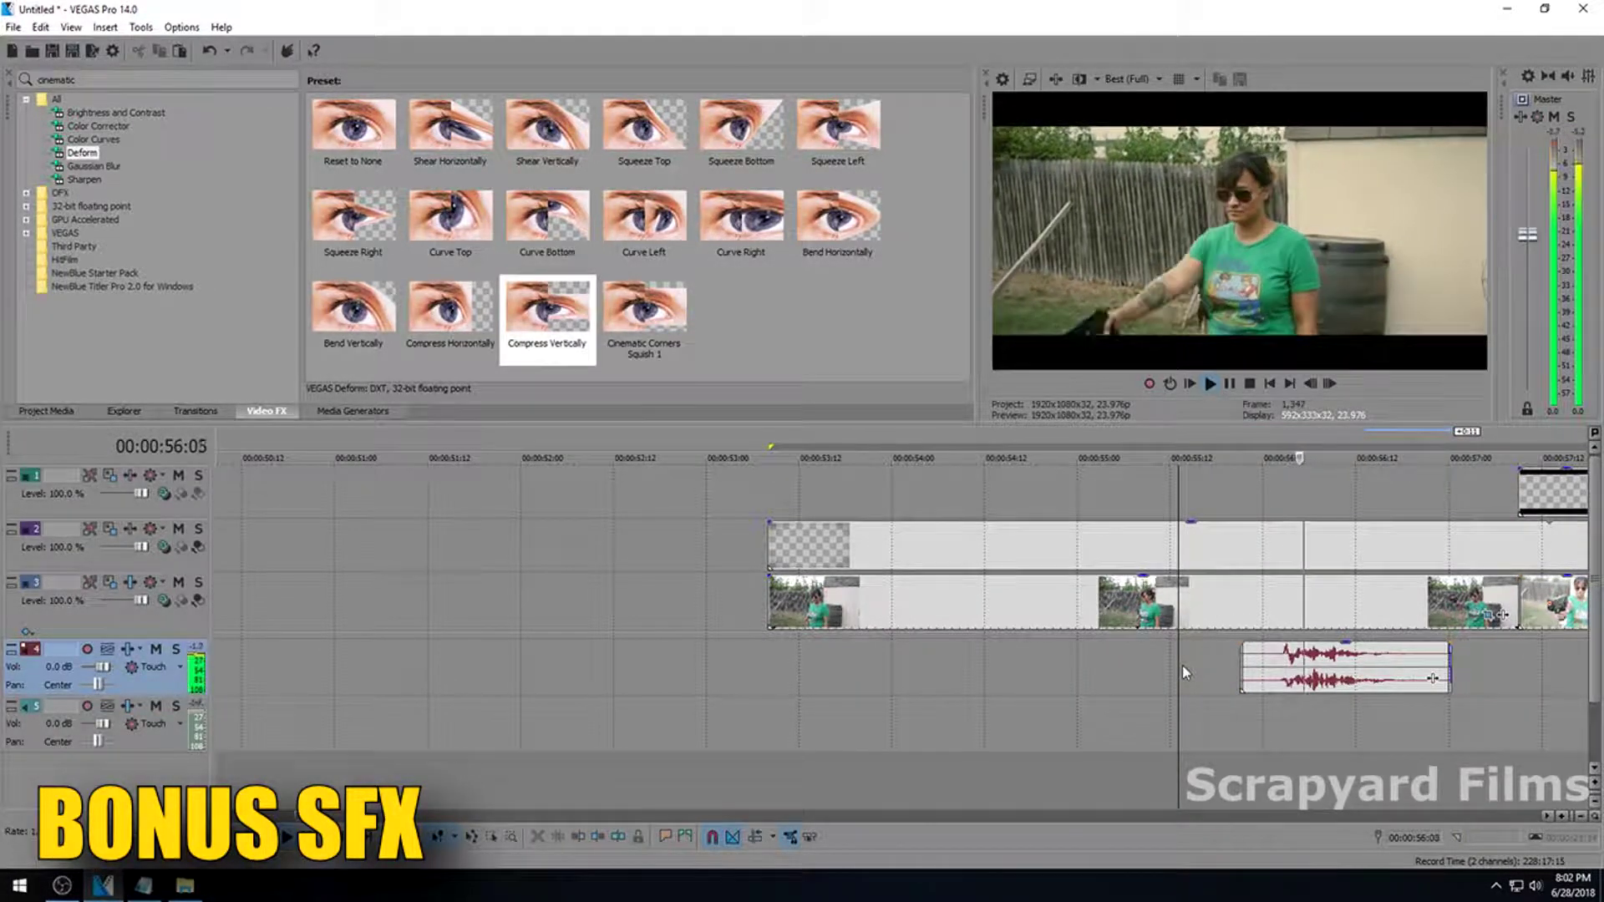
Lock the swoosh clip's pitch to its stretch so it plays lower.
right_click(782, 653)
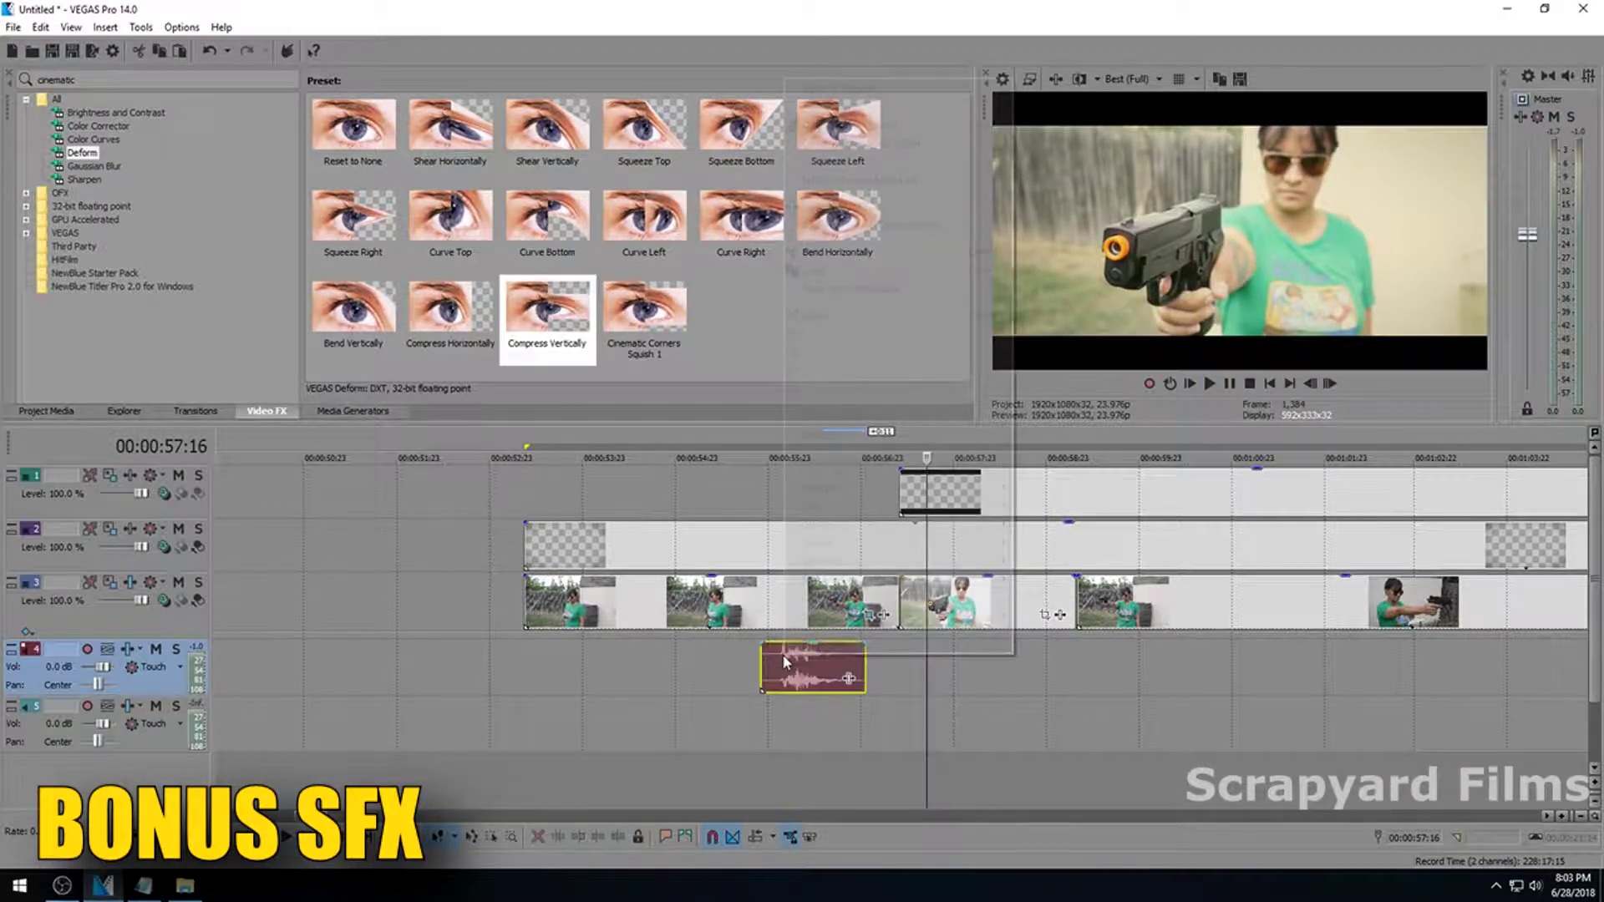
click(836, 644)
click(782, 441)
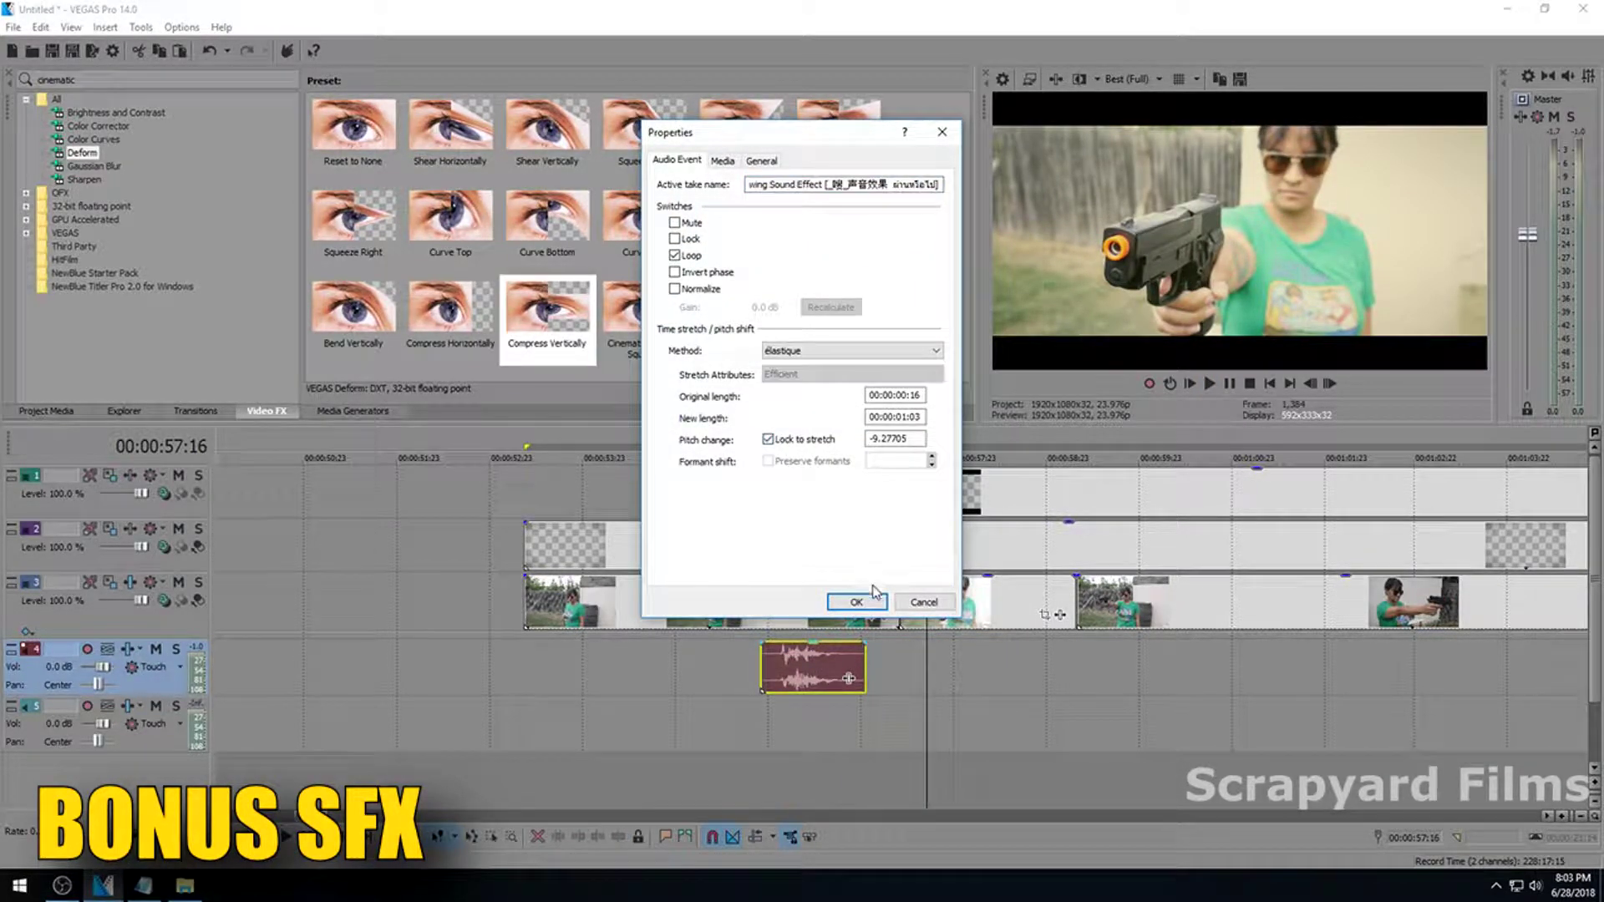
click(856, 601)
click(712, 675)
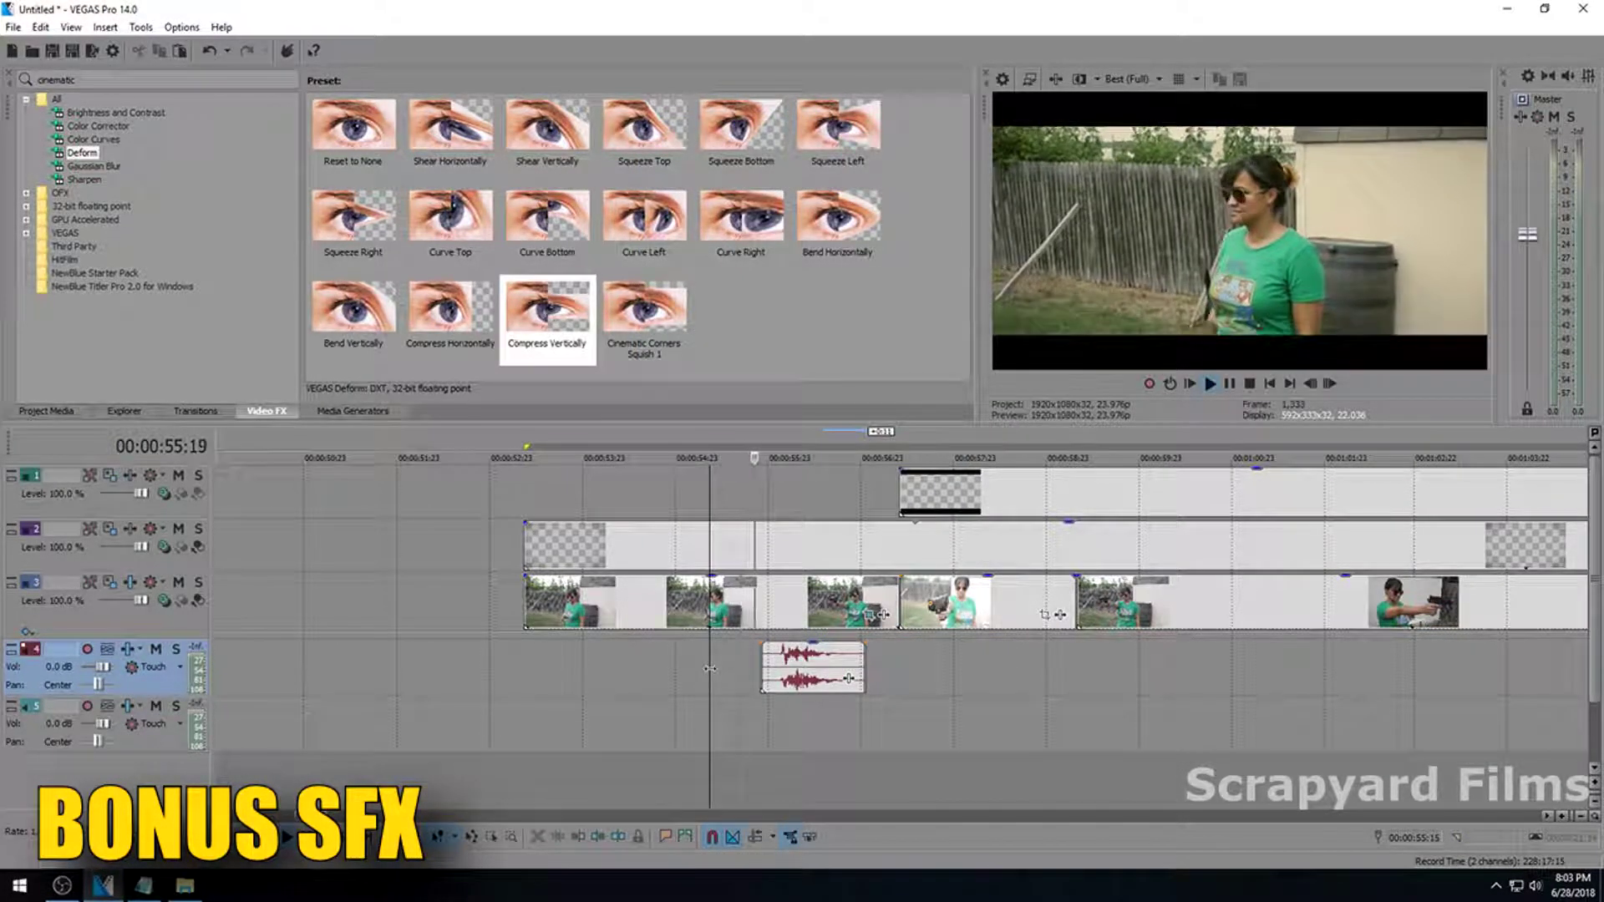
key(Return)
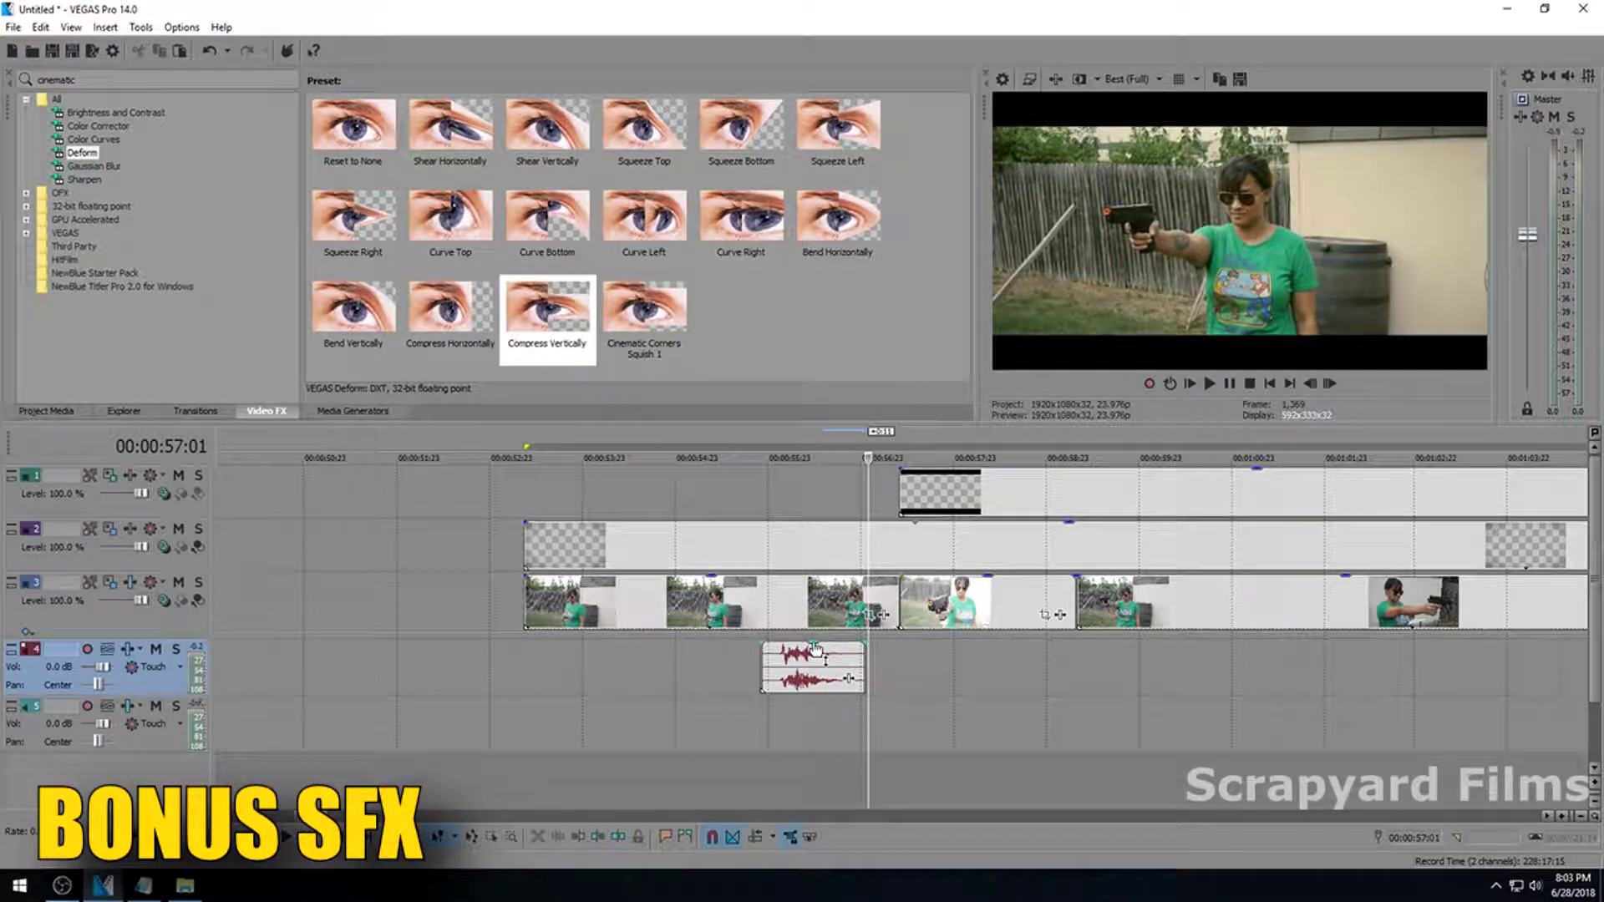
Lower the swoosh volume to -4.8 dB, then further to -10.1 dB.
drag(813, 643, 815, 671)
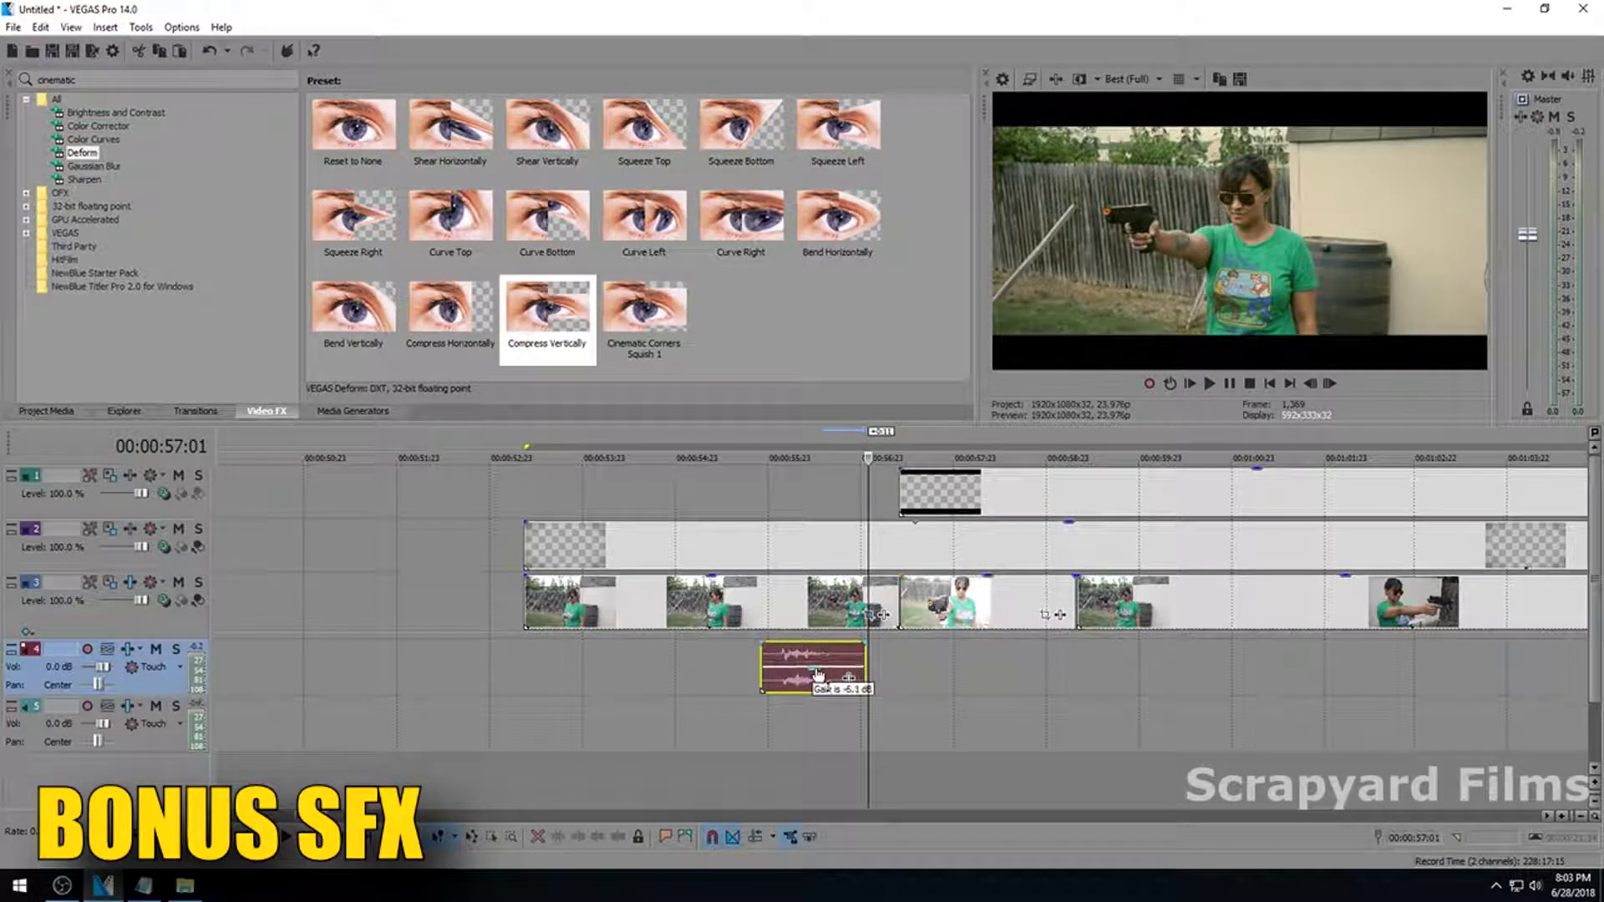
click(735, 668)
key(space)
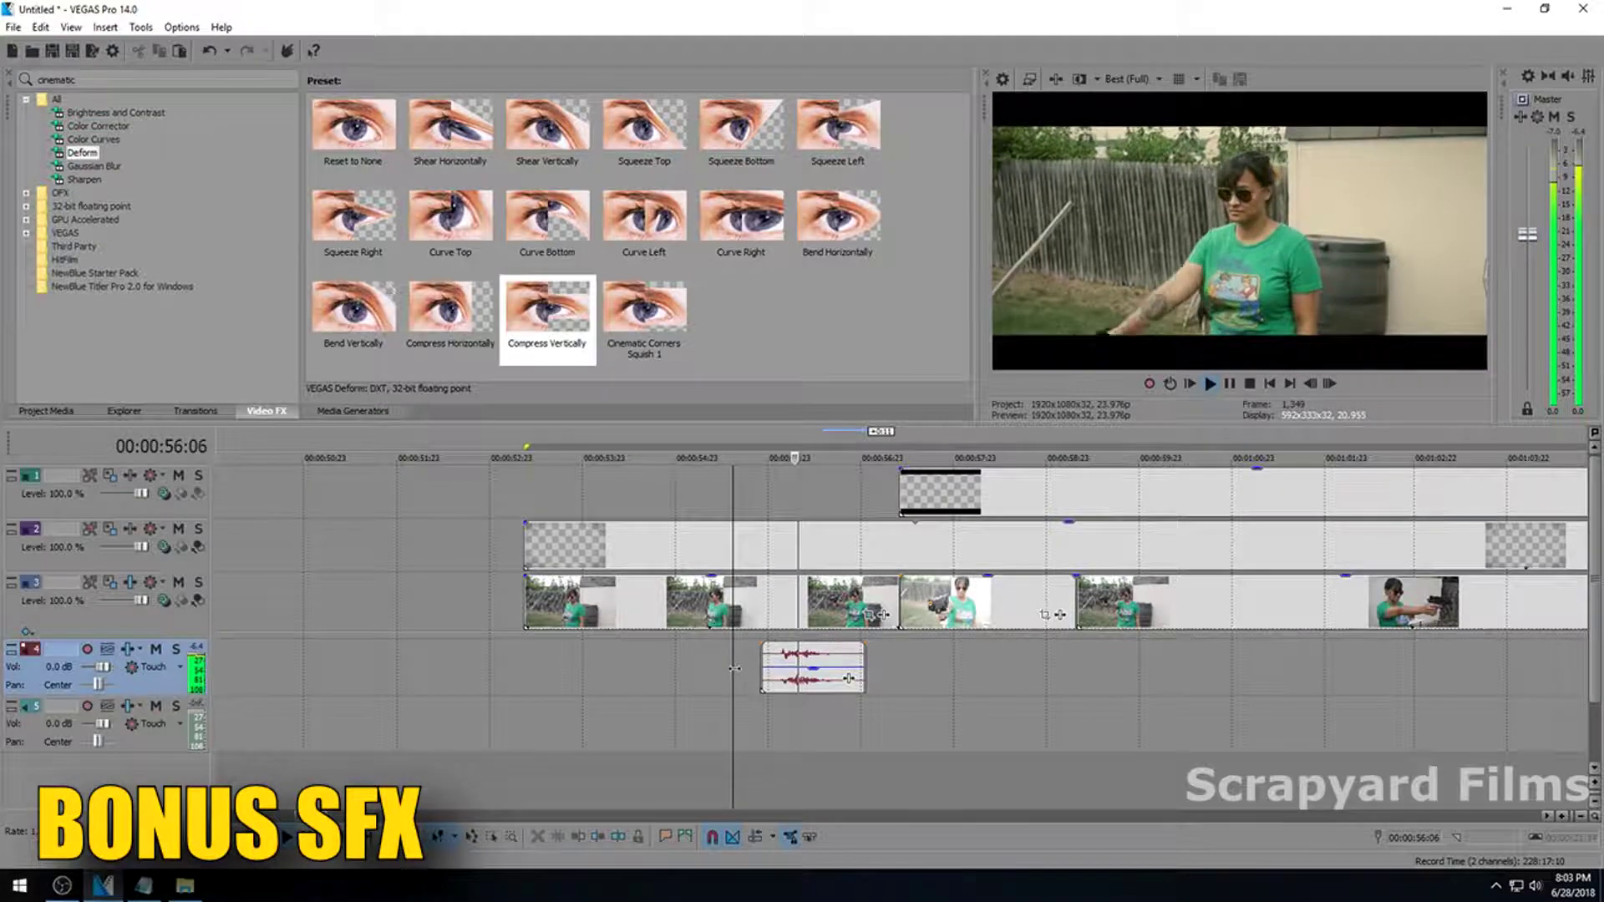
key(Return)
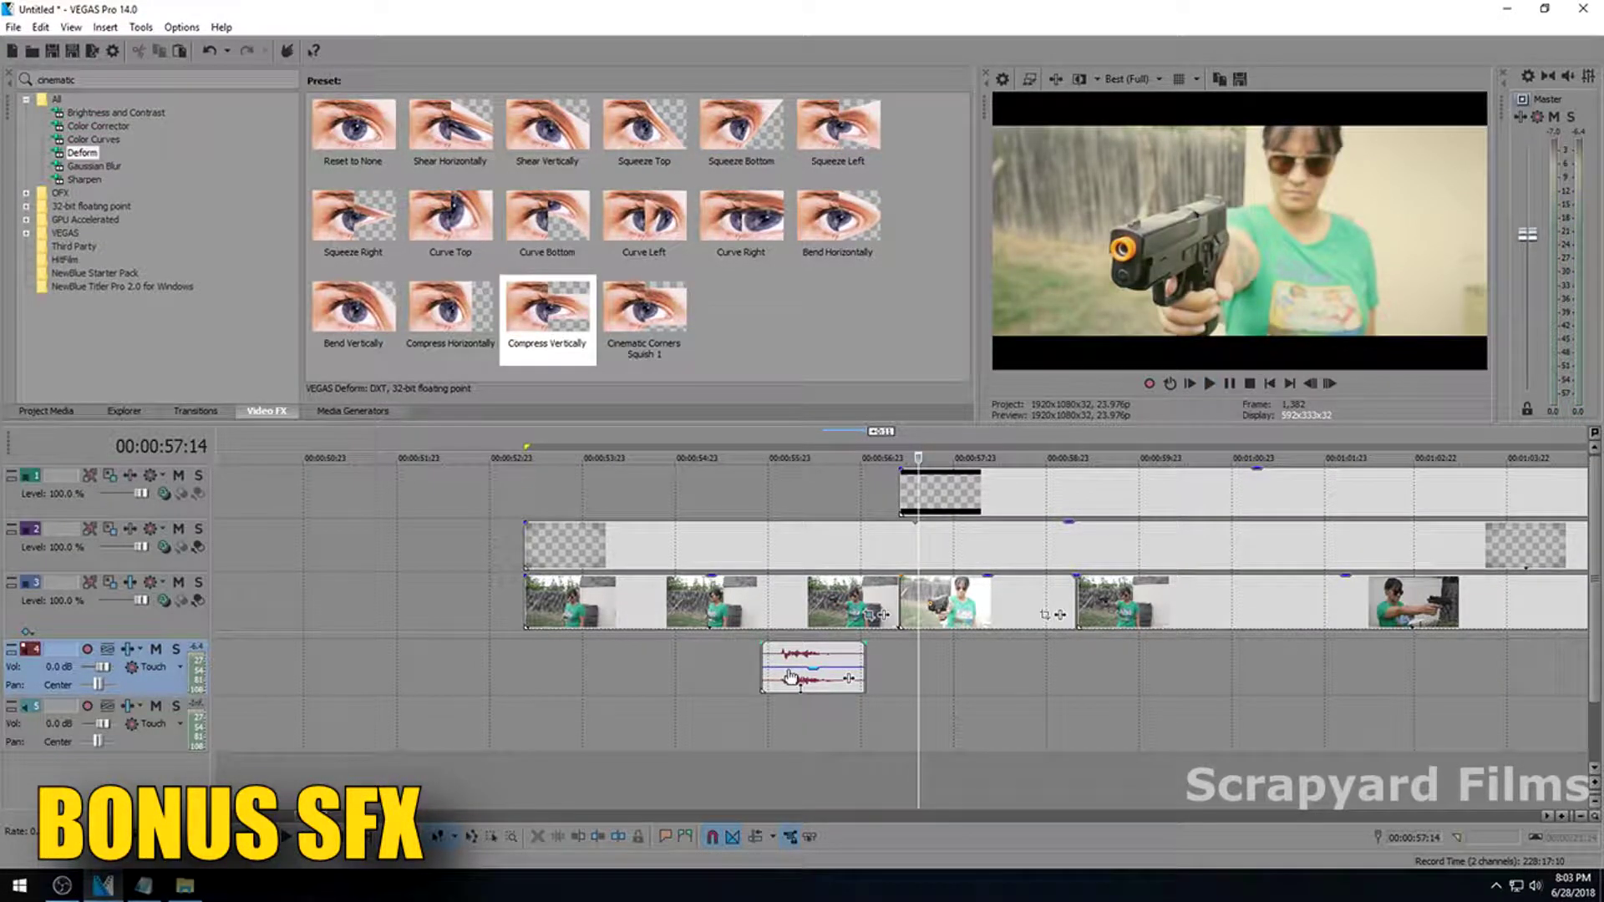
drag(792, 673, 794, 685)
click(715, 669)
key(space)
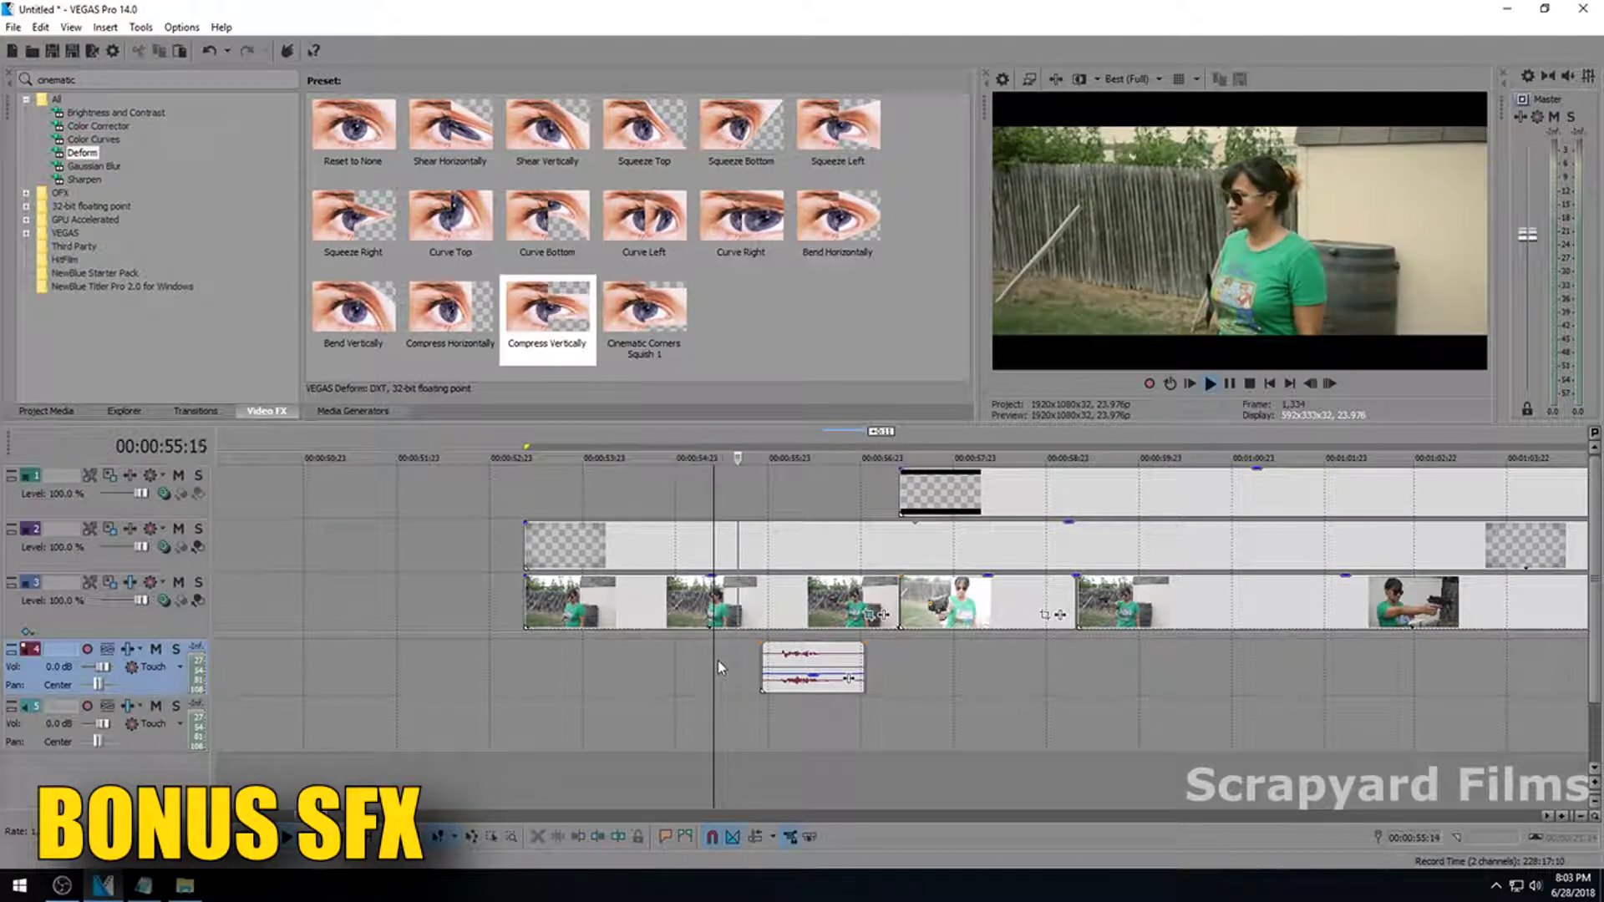
Trim the start of the track 5 audio clip to 1:31:04.
scroll(720, 669, down, 10)
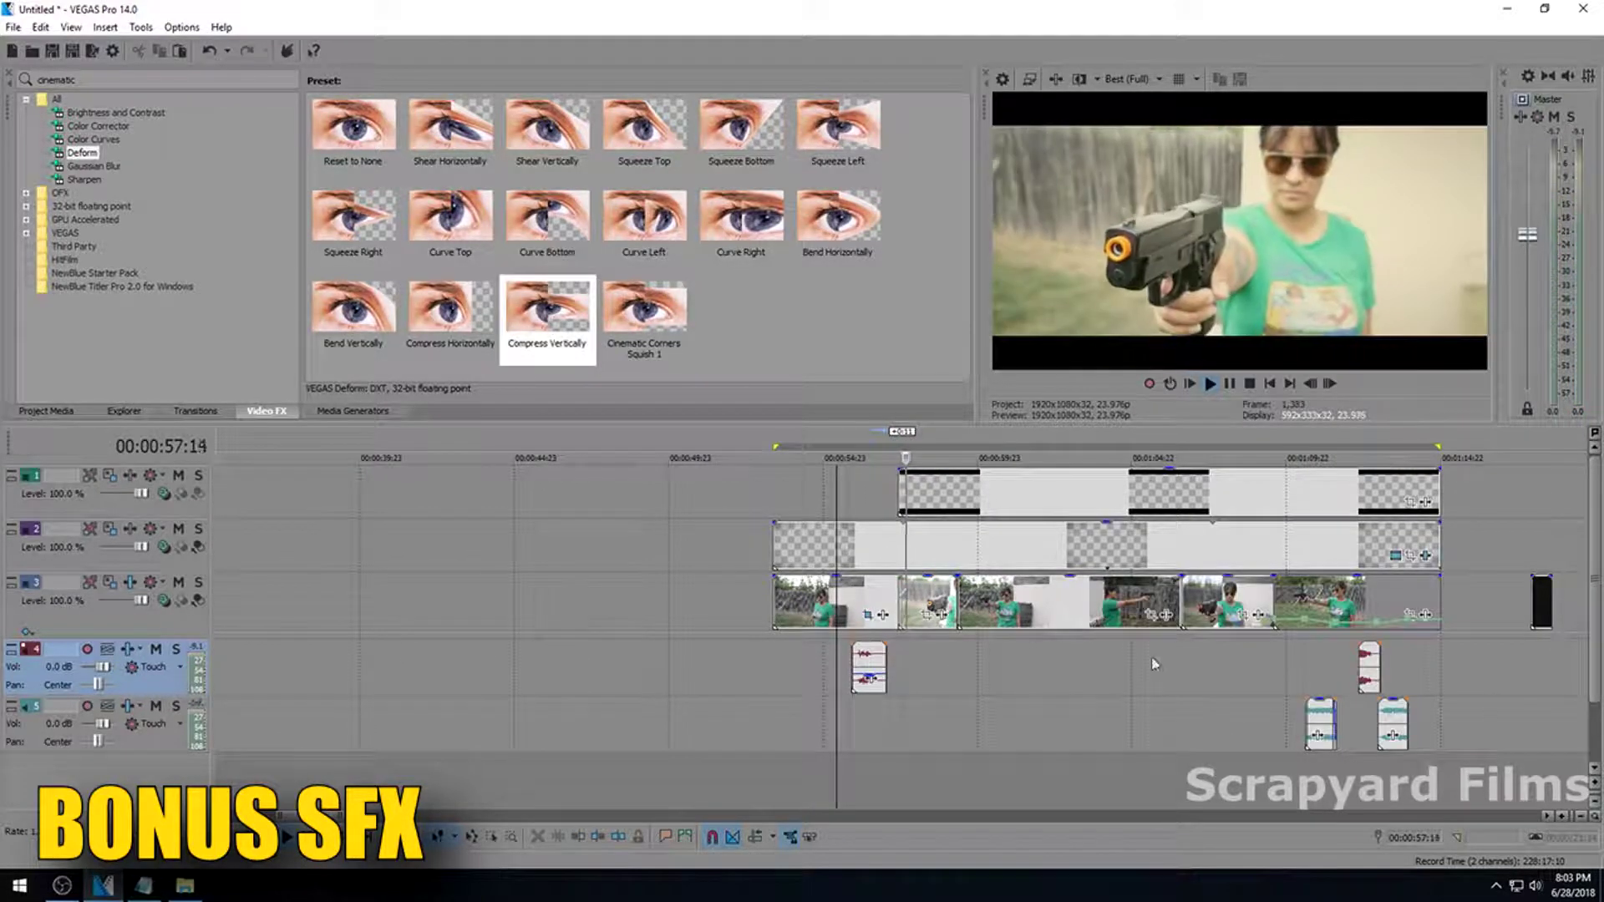
scroll(1207, 684, down, 2)
click(913, 723)
drag(878, 723, 913, 723)
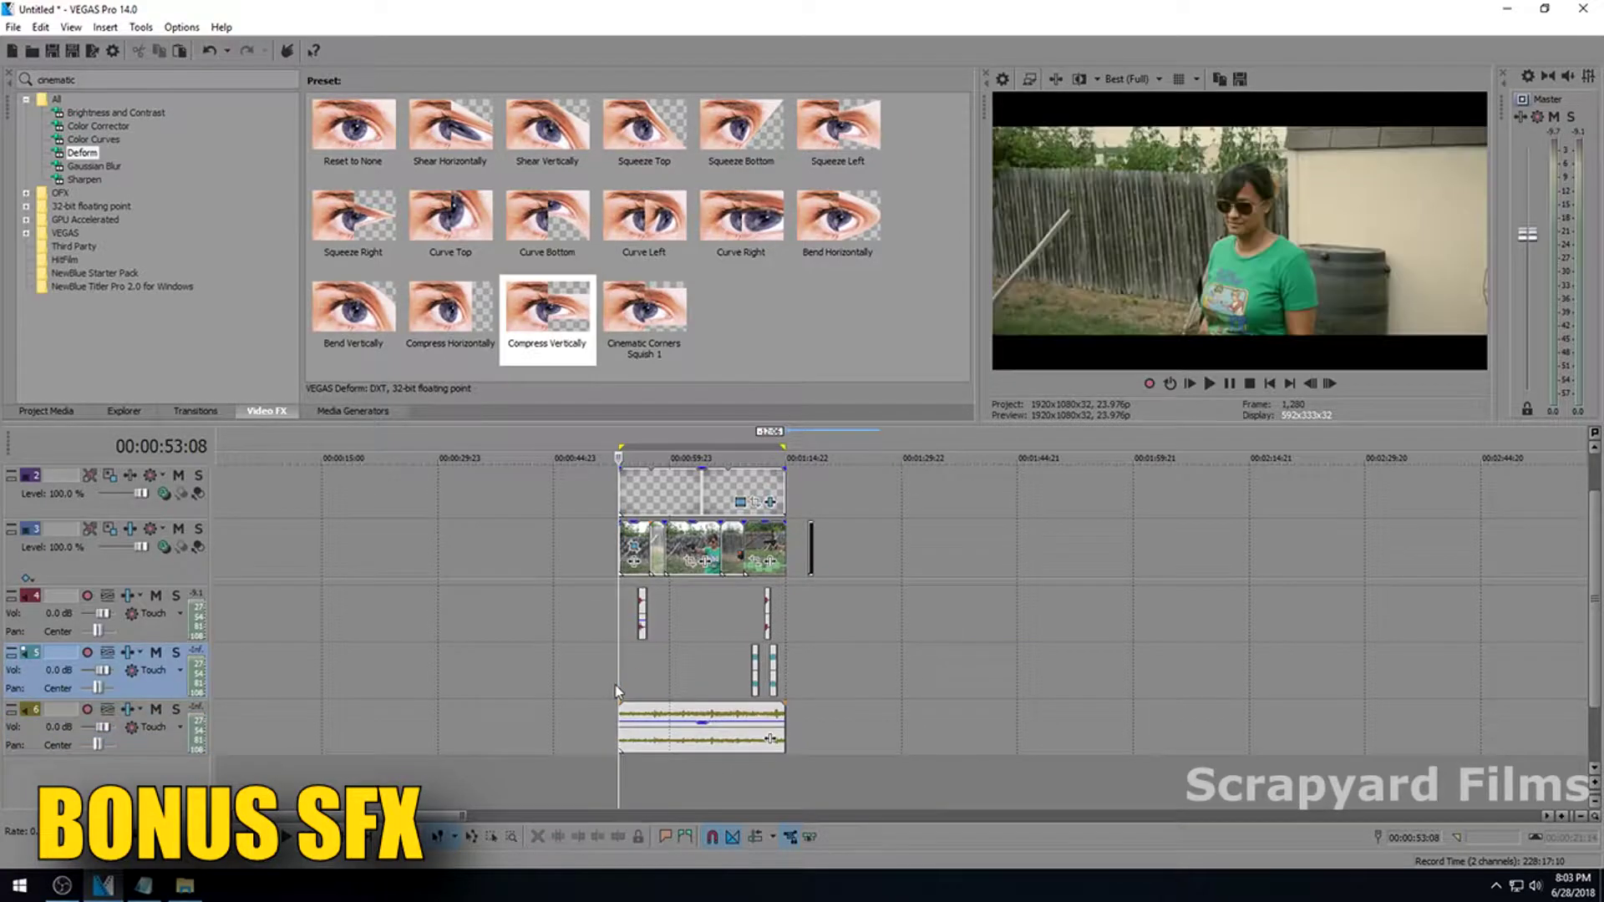
Split the track 6 ambience at 1:10:13 and push the later piece right.
scroll(706, 741, up, 5)
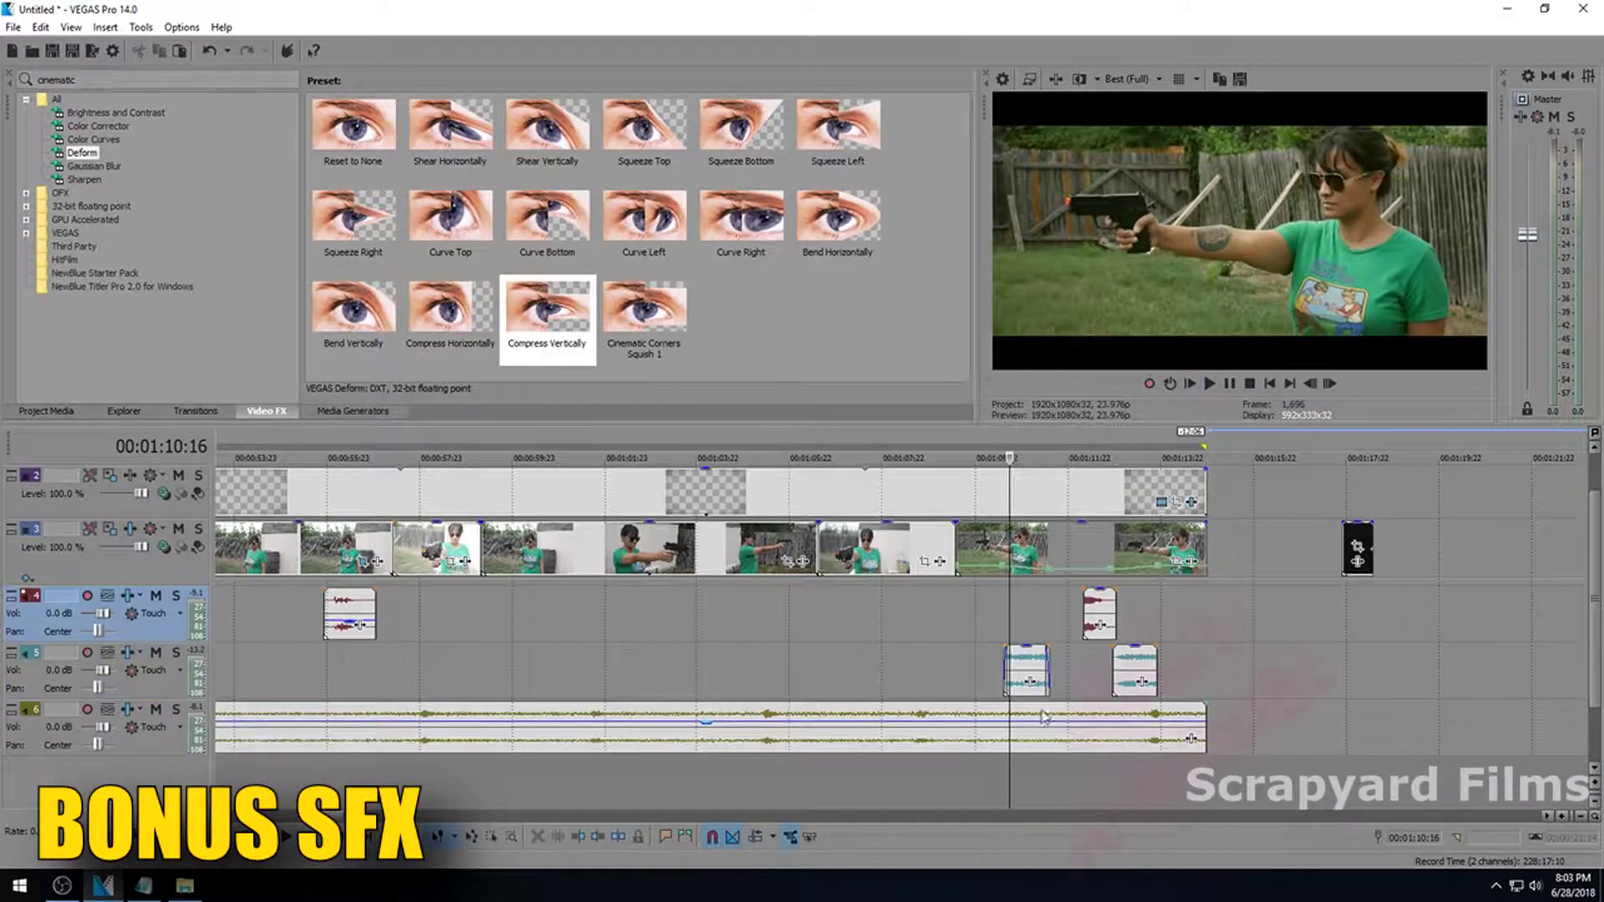
scroll(1043, 716, up, 2)
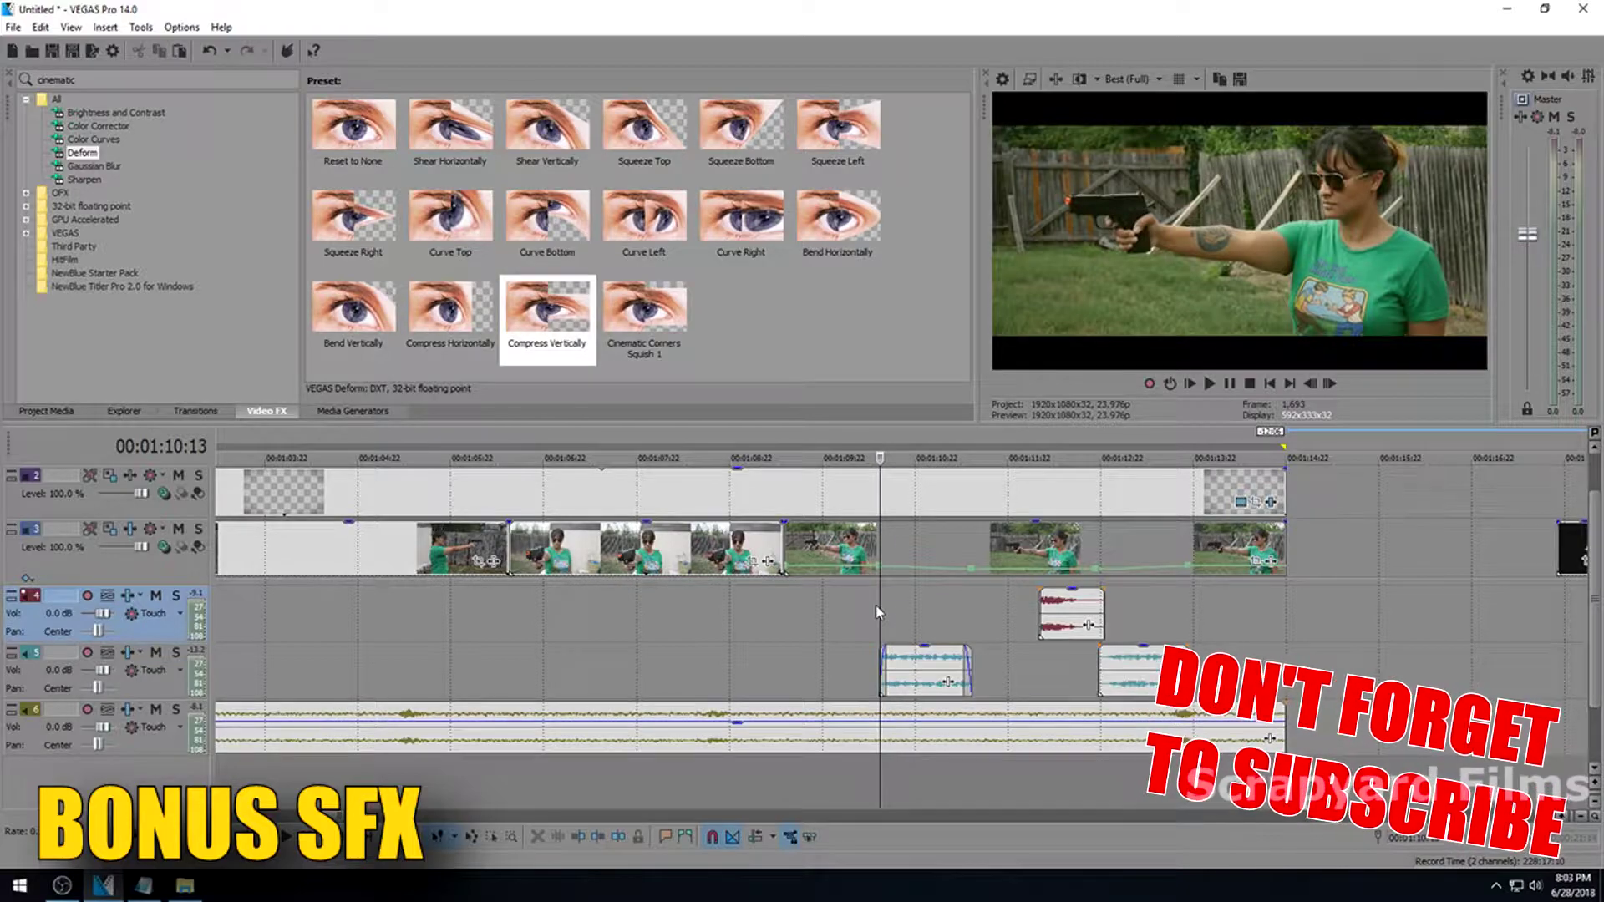
click(879, 617)
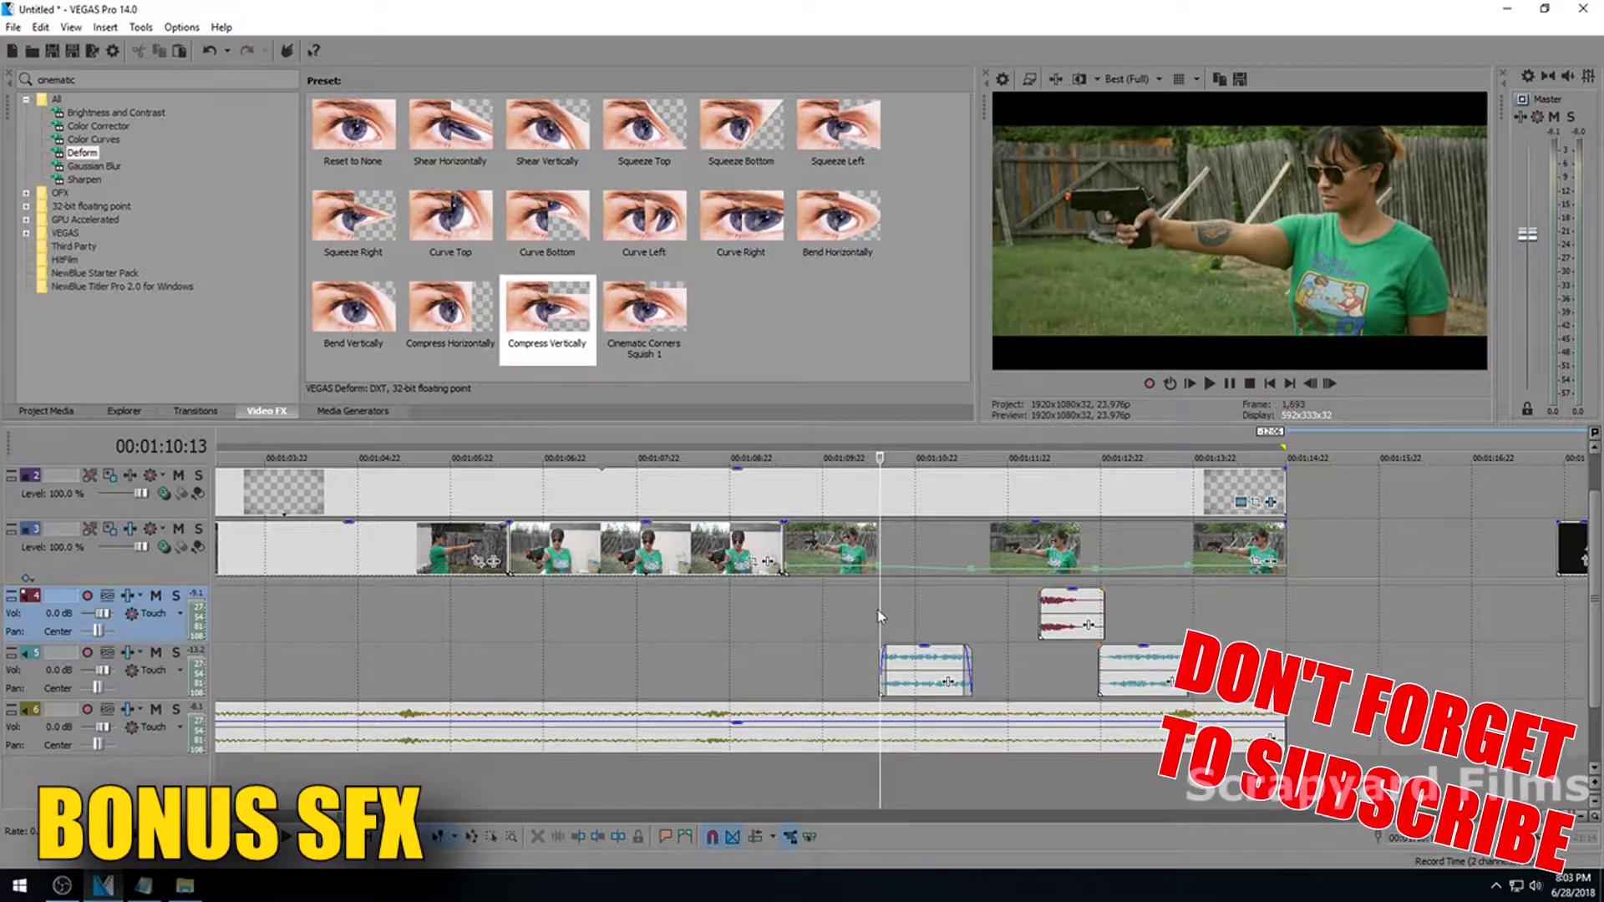
click(886, 718)
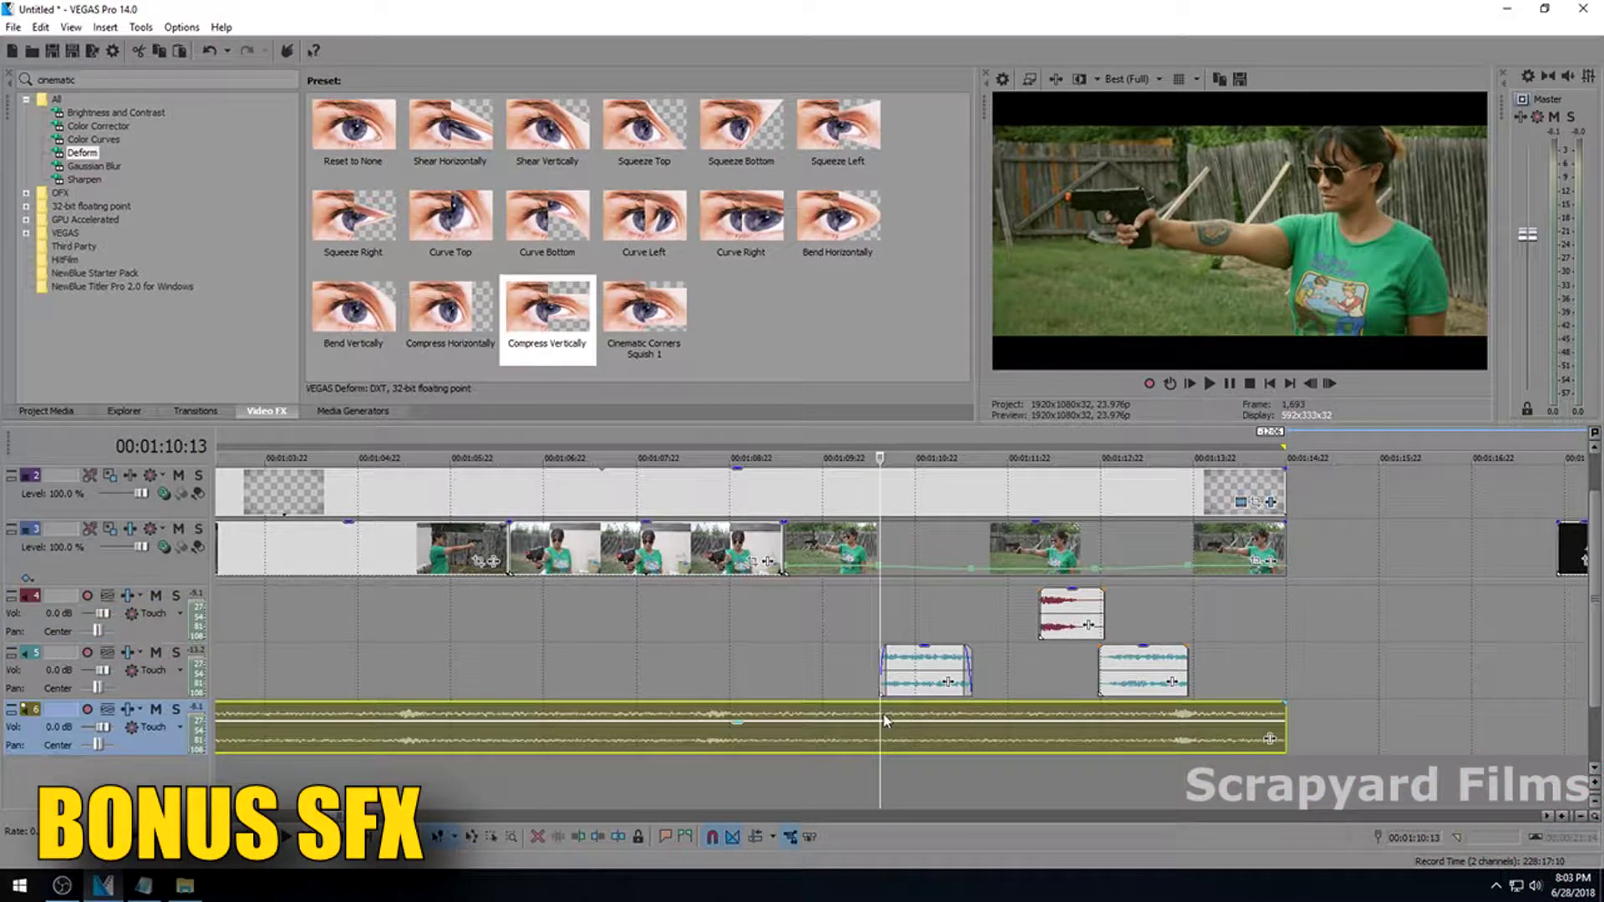
key(s)
drag(979, 717, 1072, 712)
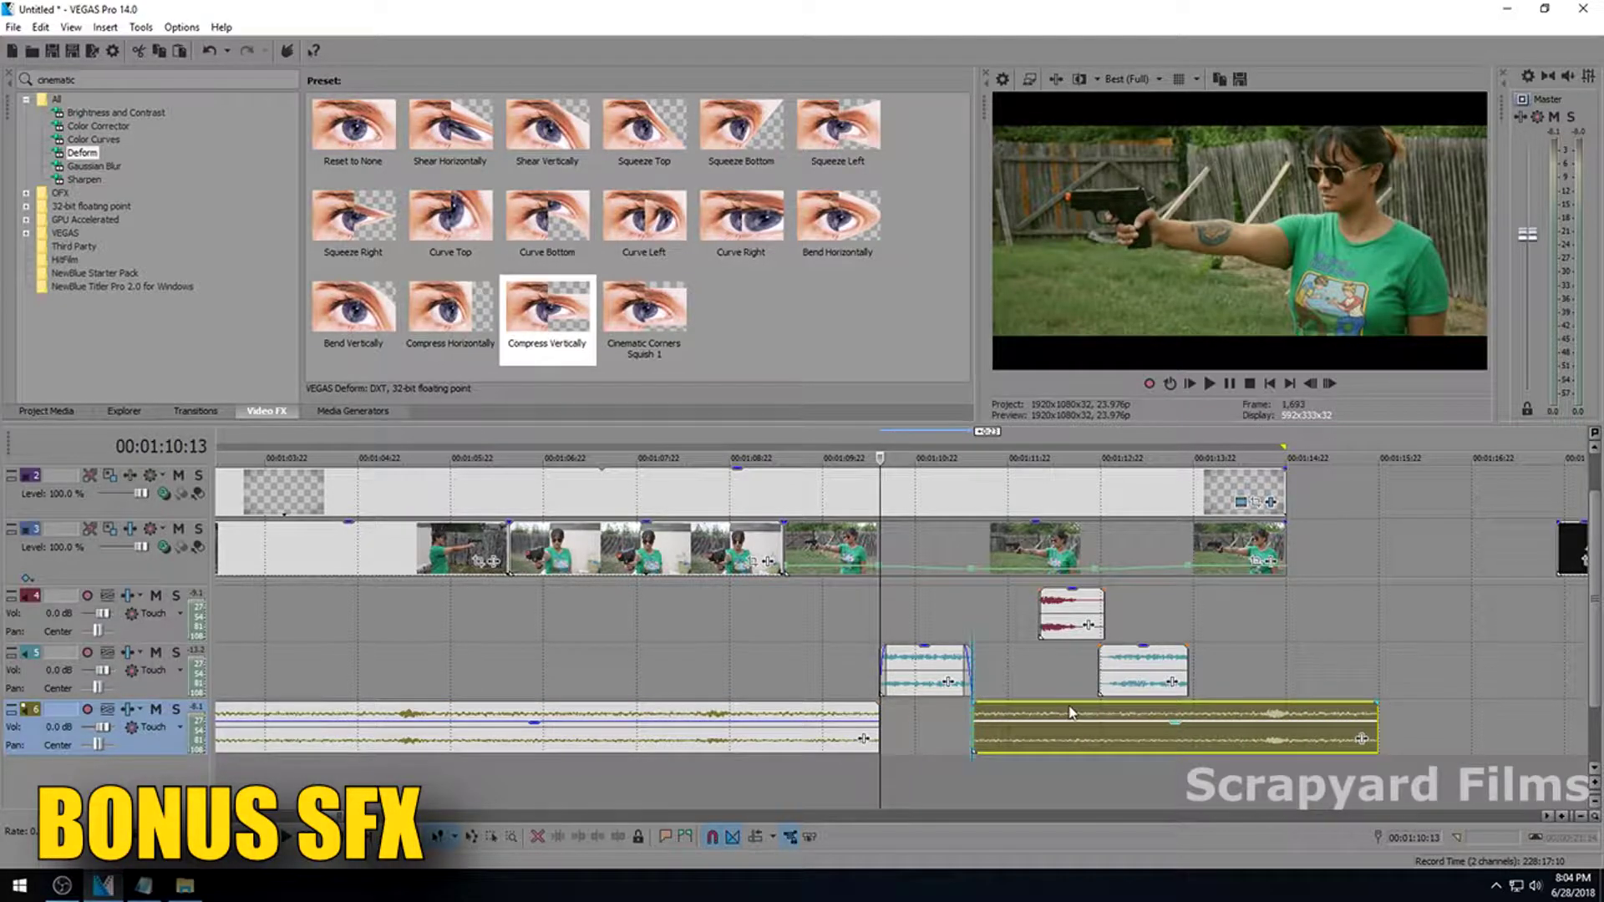
Split the ambience again at 1:12:21 and push the last piece further right.
click(970, 720)
click(1098, 714)
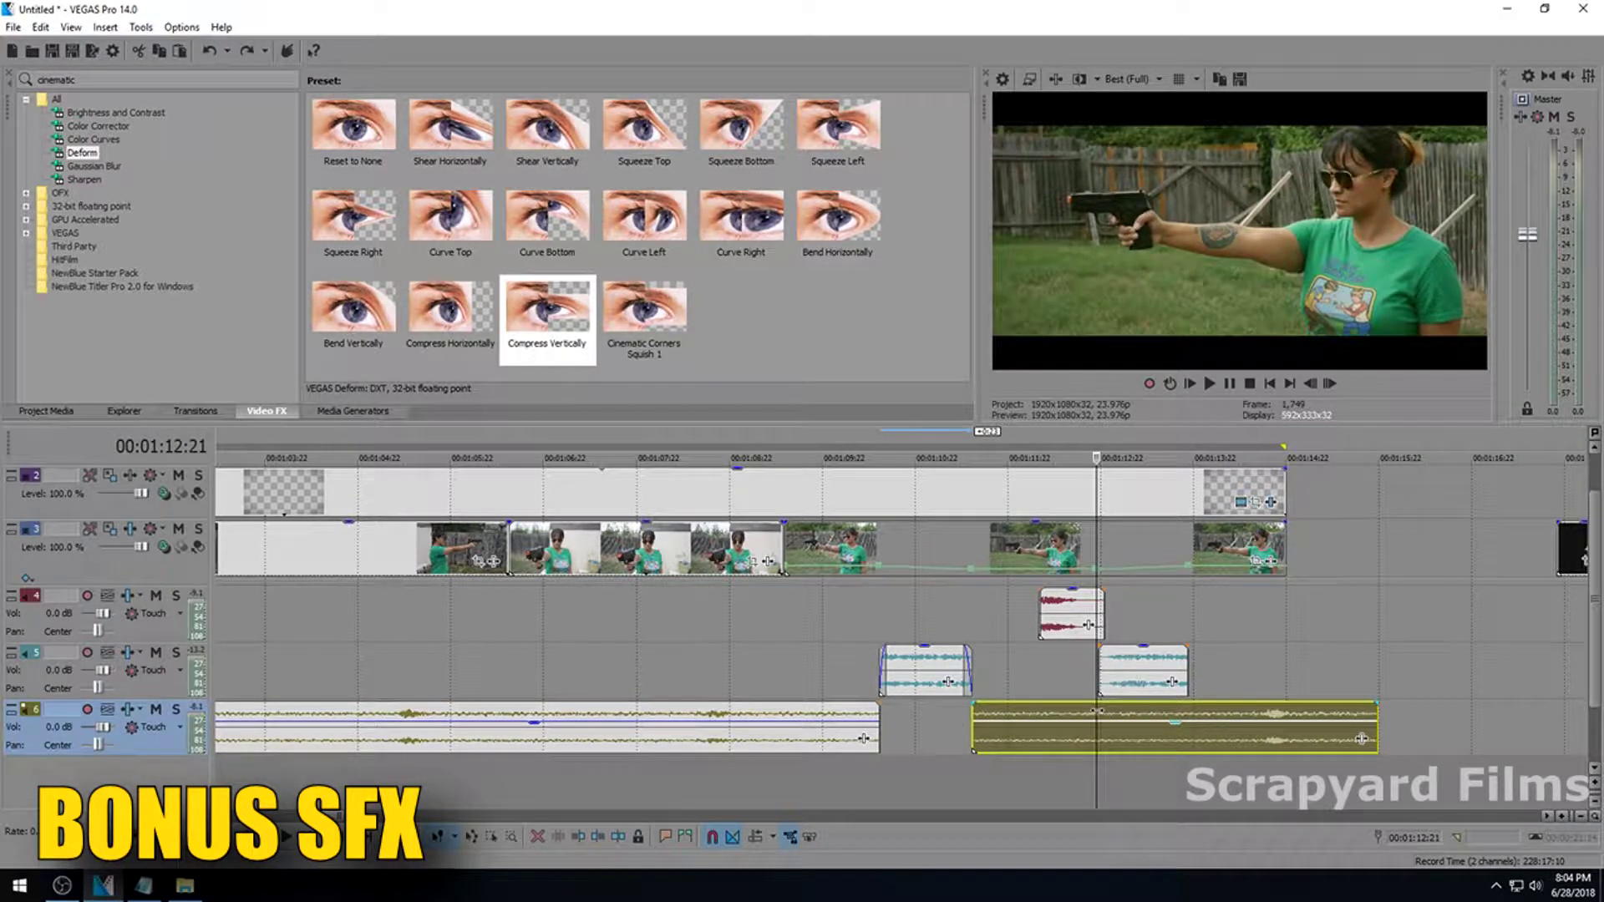
key(s)
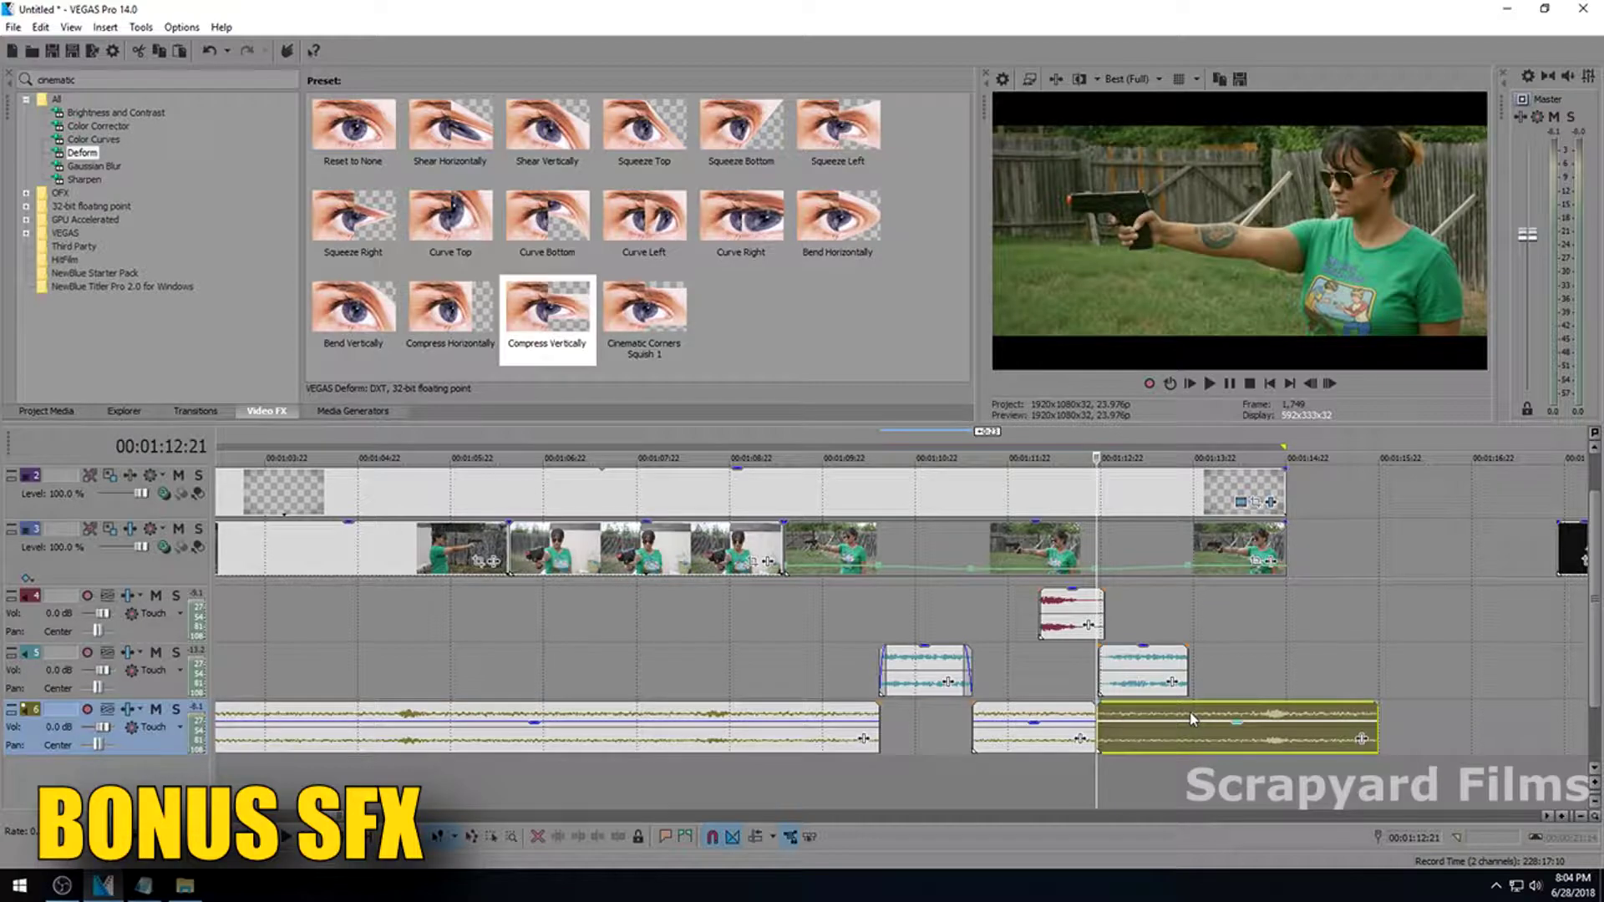
drag(1193, 718, 1281, 718)
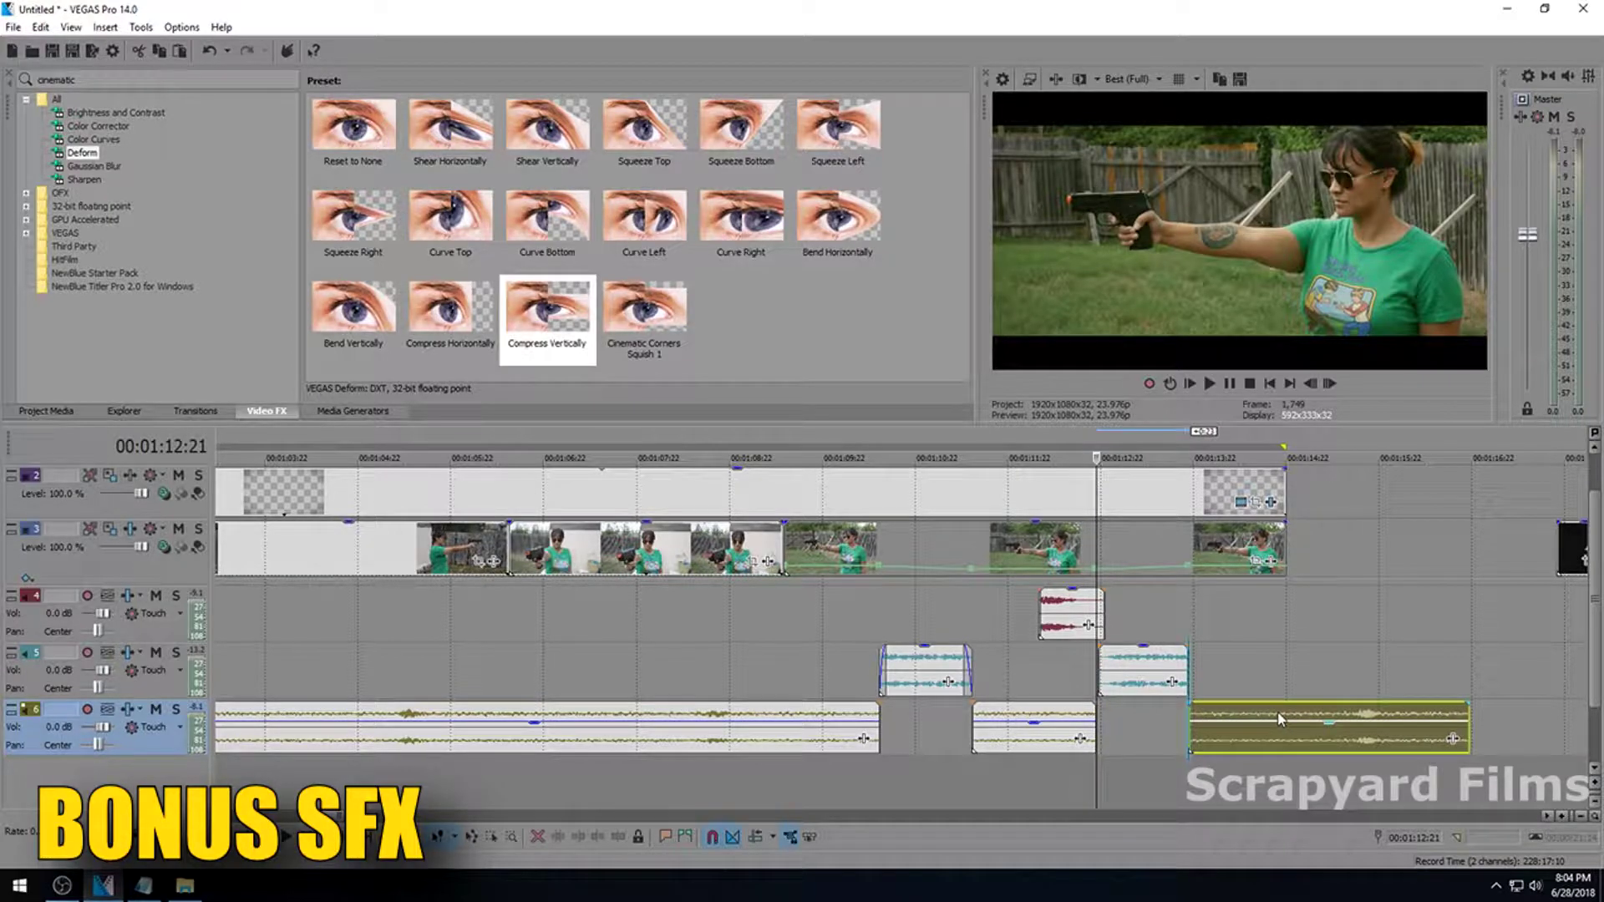
Extend the middle ambience piece's edges outward to fill both gaps.
click(1026, 724)
drag(973, 712, 880, 711)
drag(1093, 712, 1181, 713)
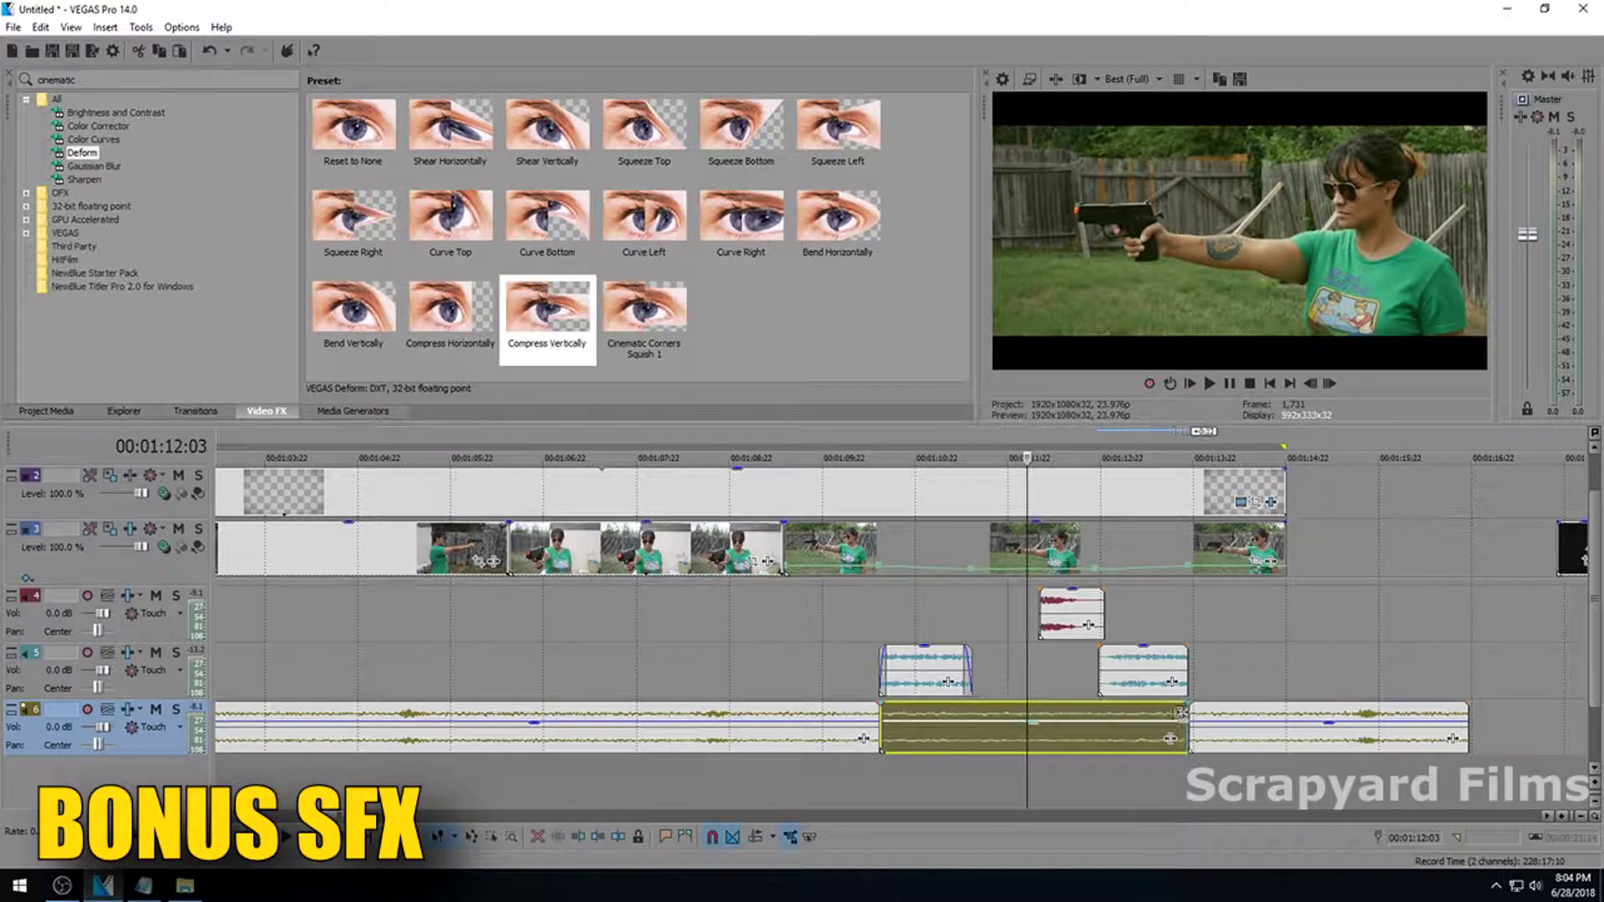
Lock the middle ambience piece's pitch to its stretch so it plays lower.
right_click(1134, 723)
click(1154, 700)
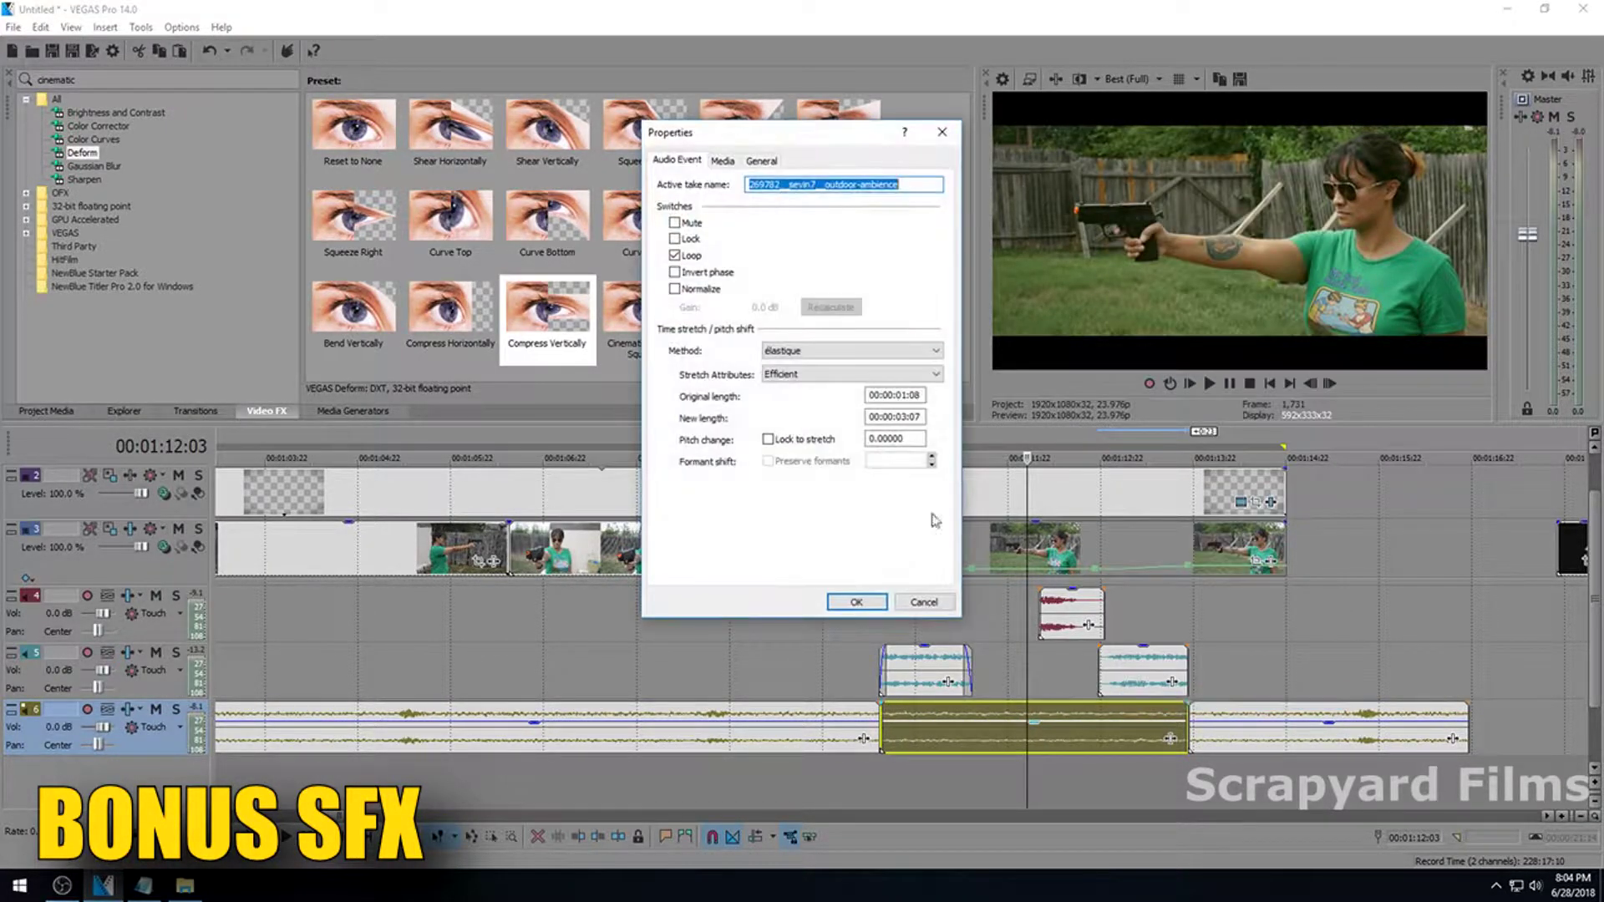
click(812, 442)
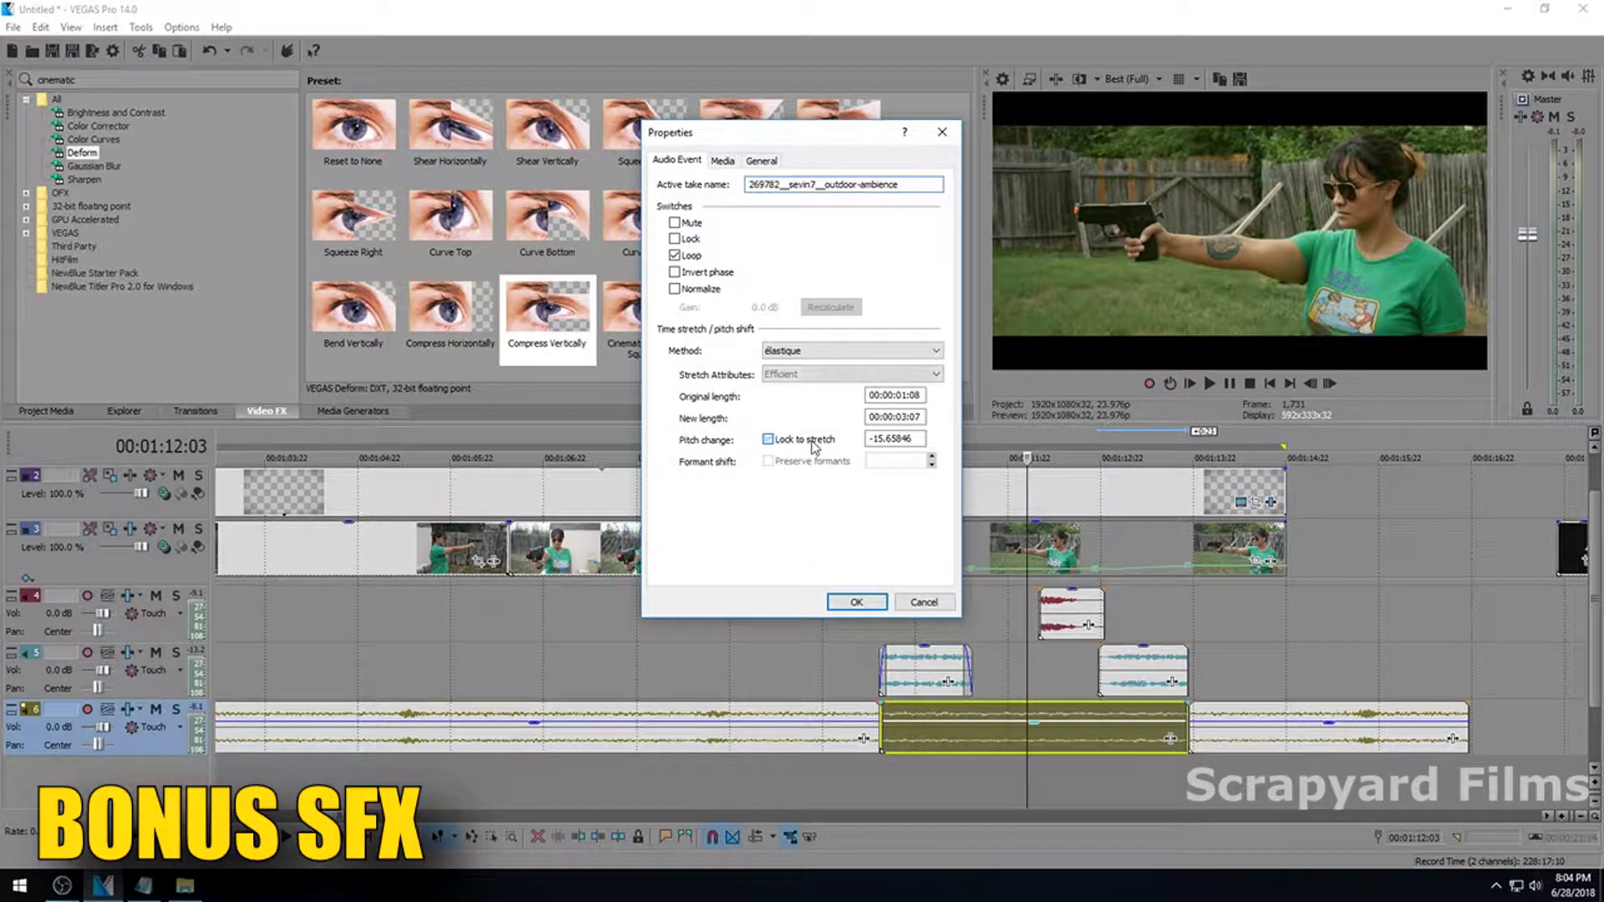
click(858, 602)
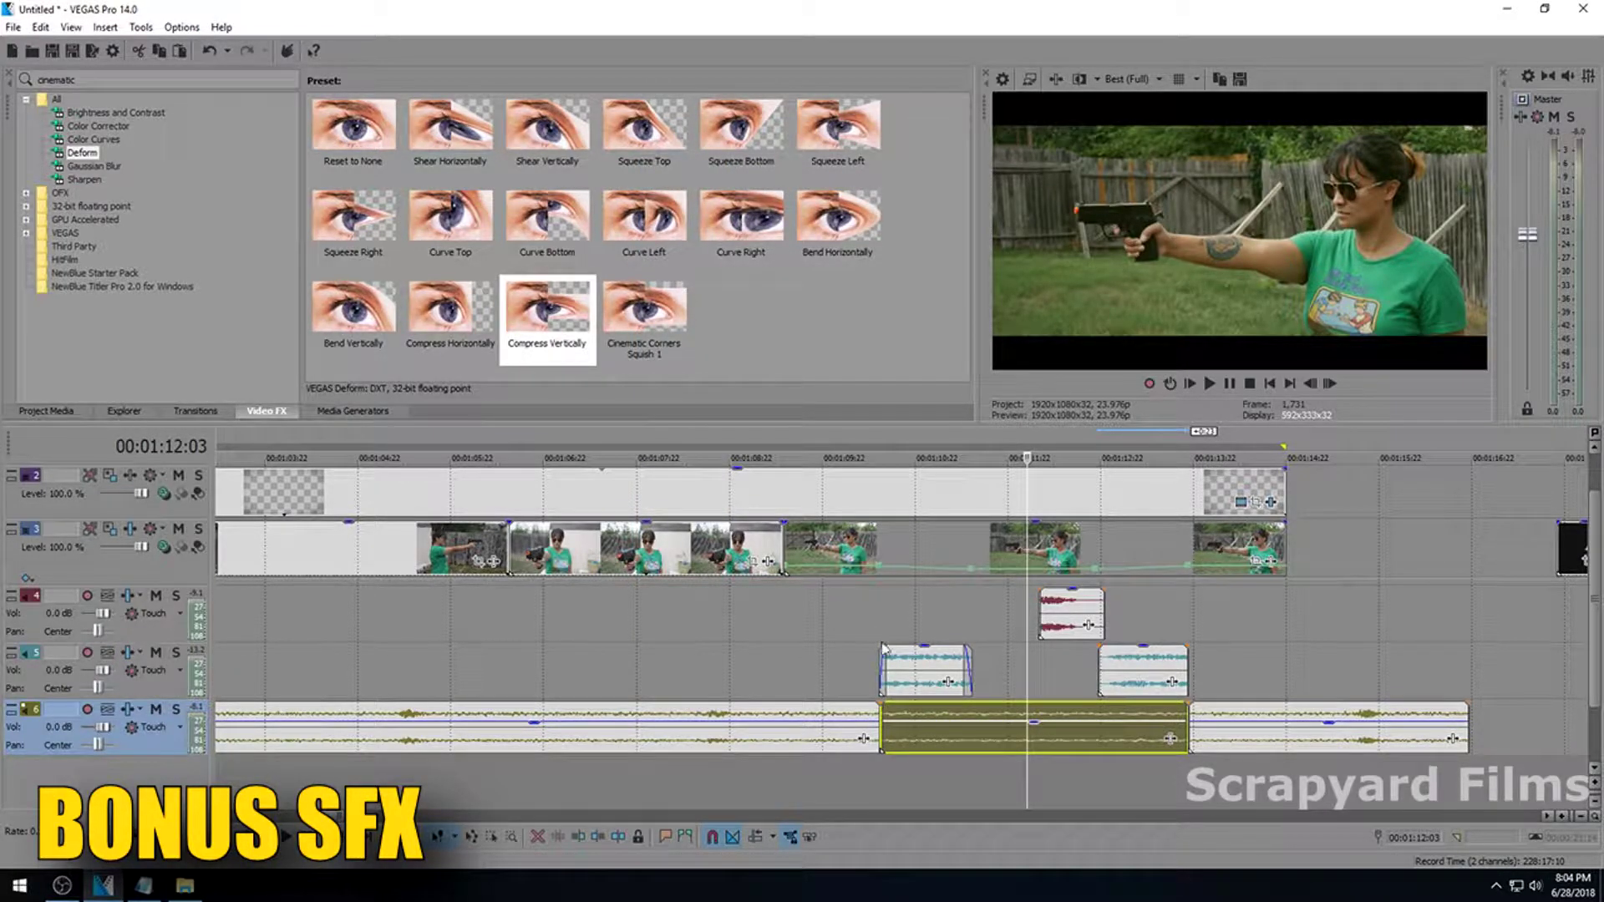
Overlap the ambience pieces to form crossfades at both joins and play back to check.
scroll(878, 717, up, 2)
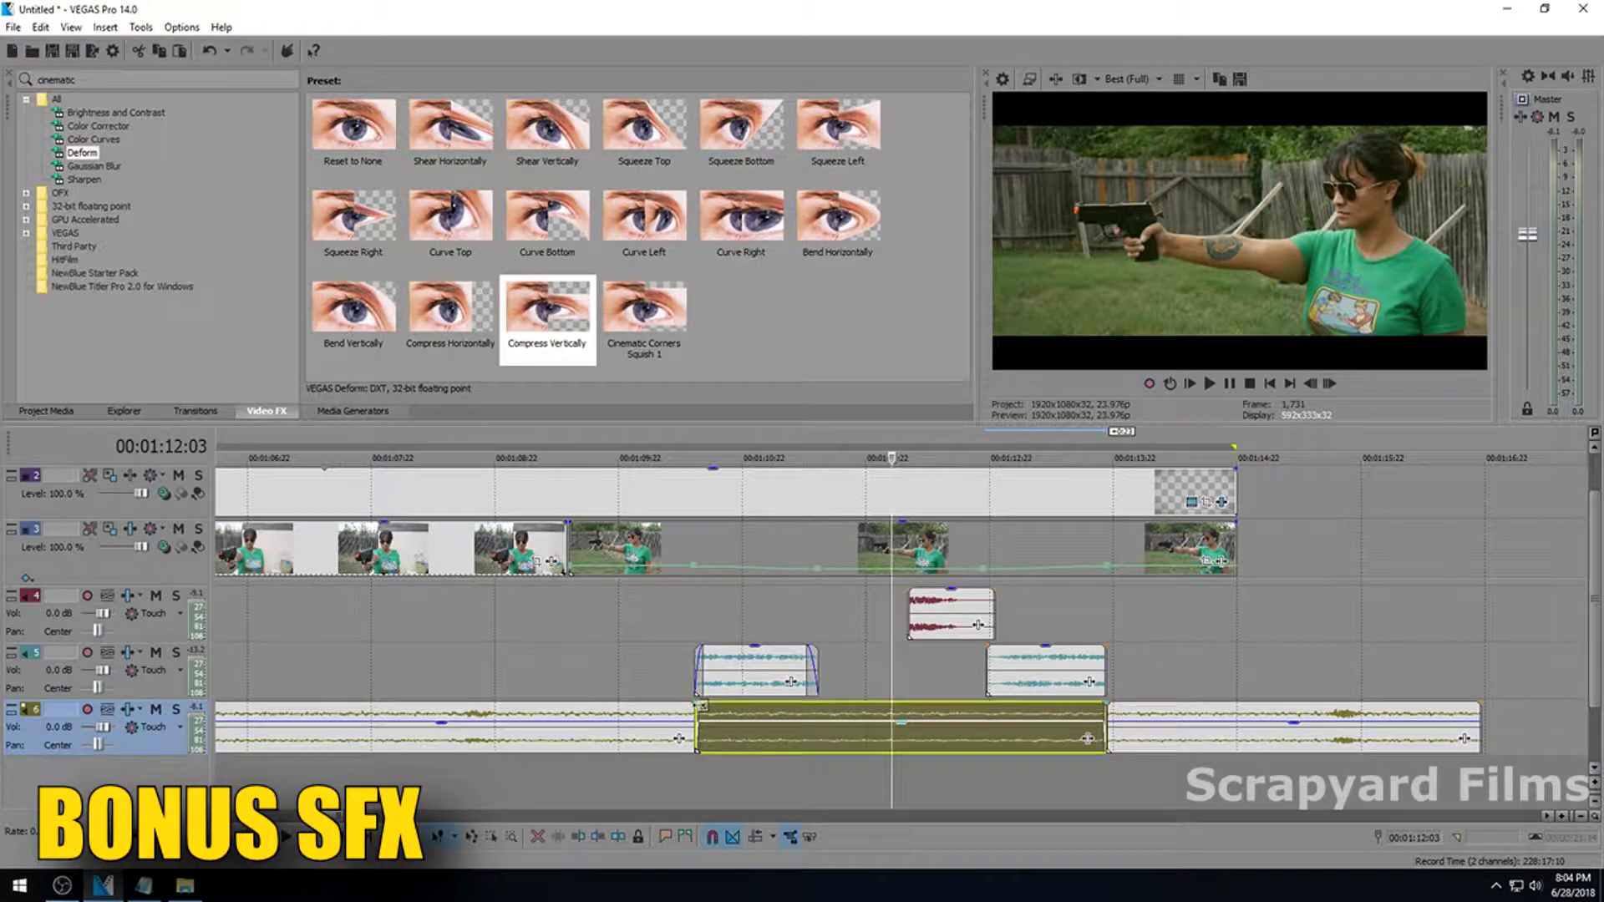
click(690, 733)
drag(698, 704, 707, 710)
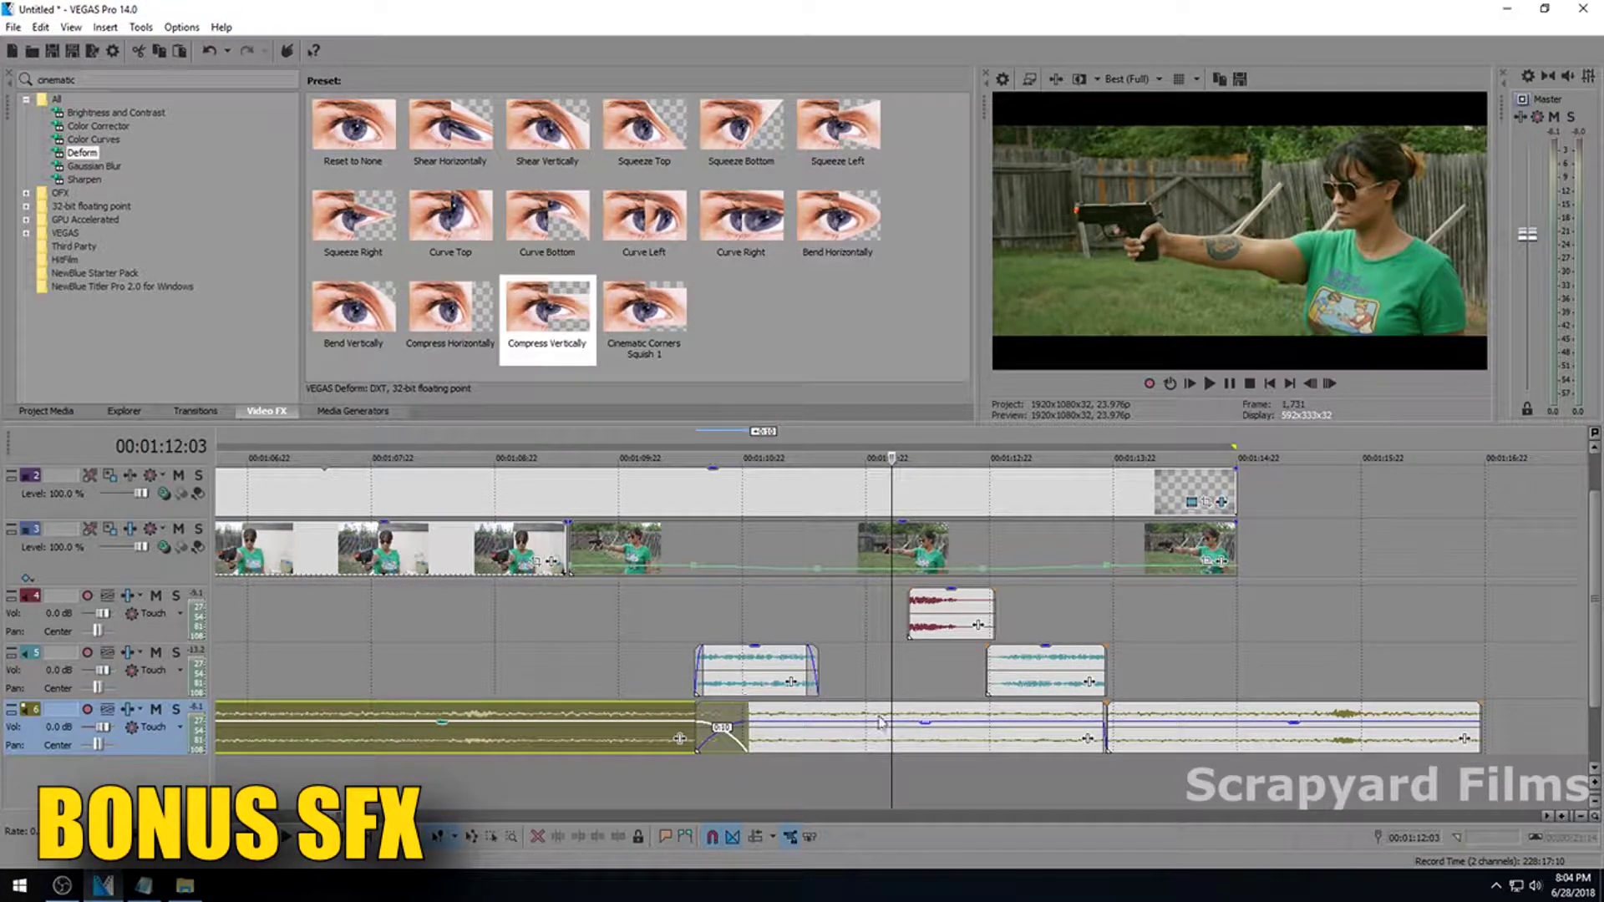
click(1108, 708)
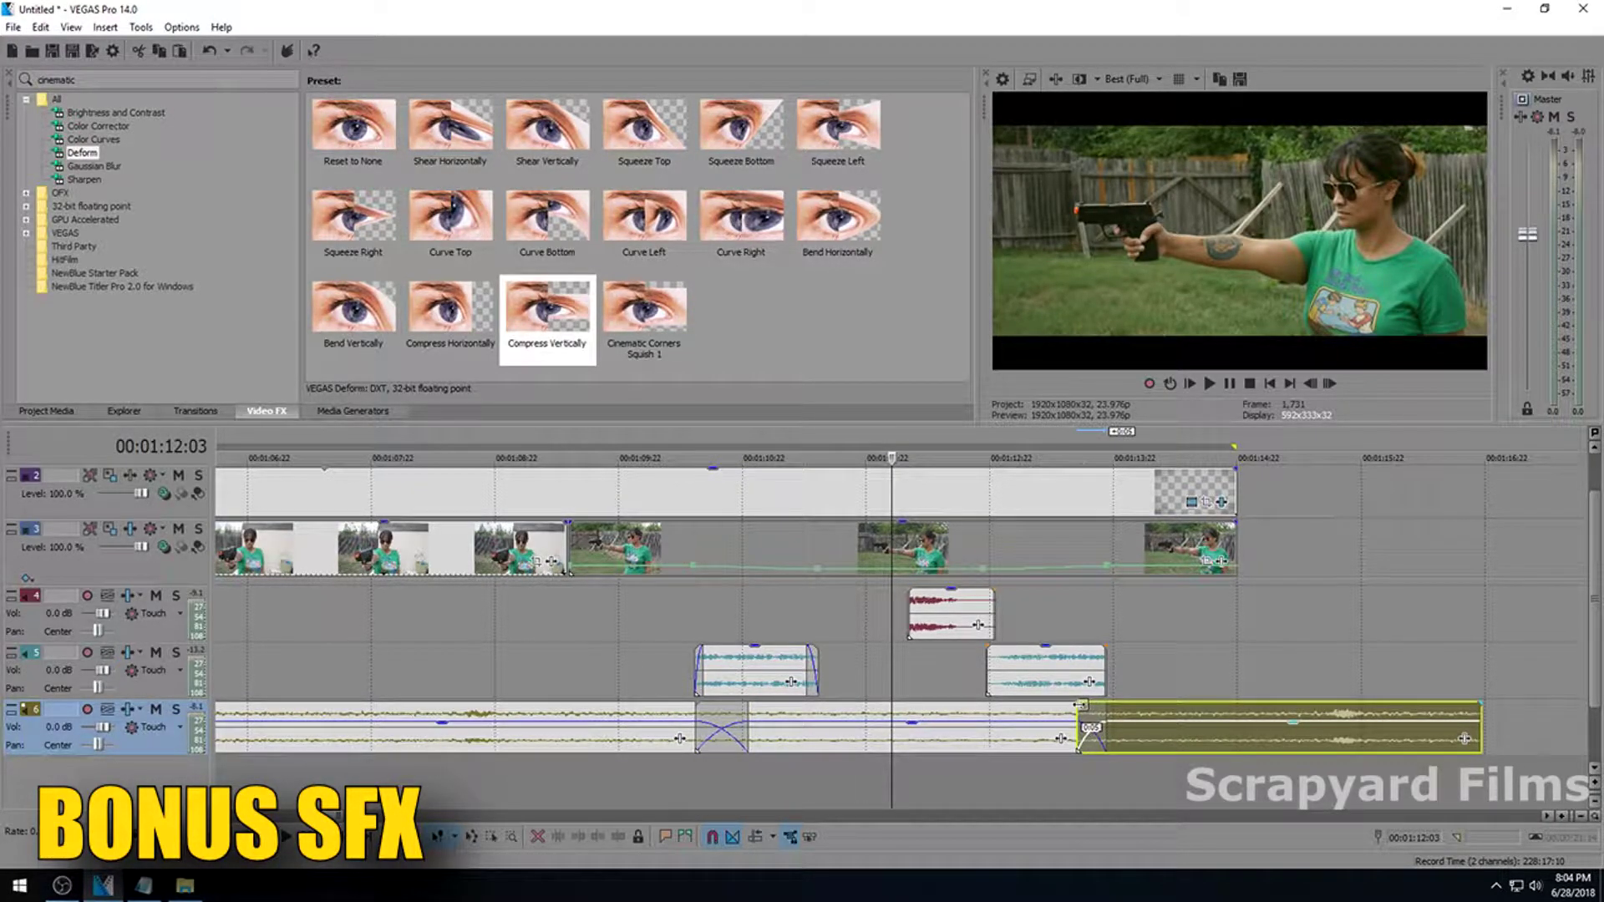
drag(1062, 704, 1057, 704)
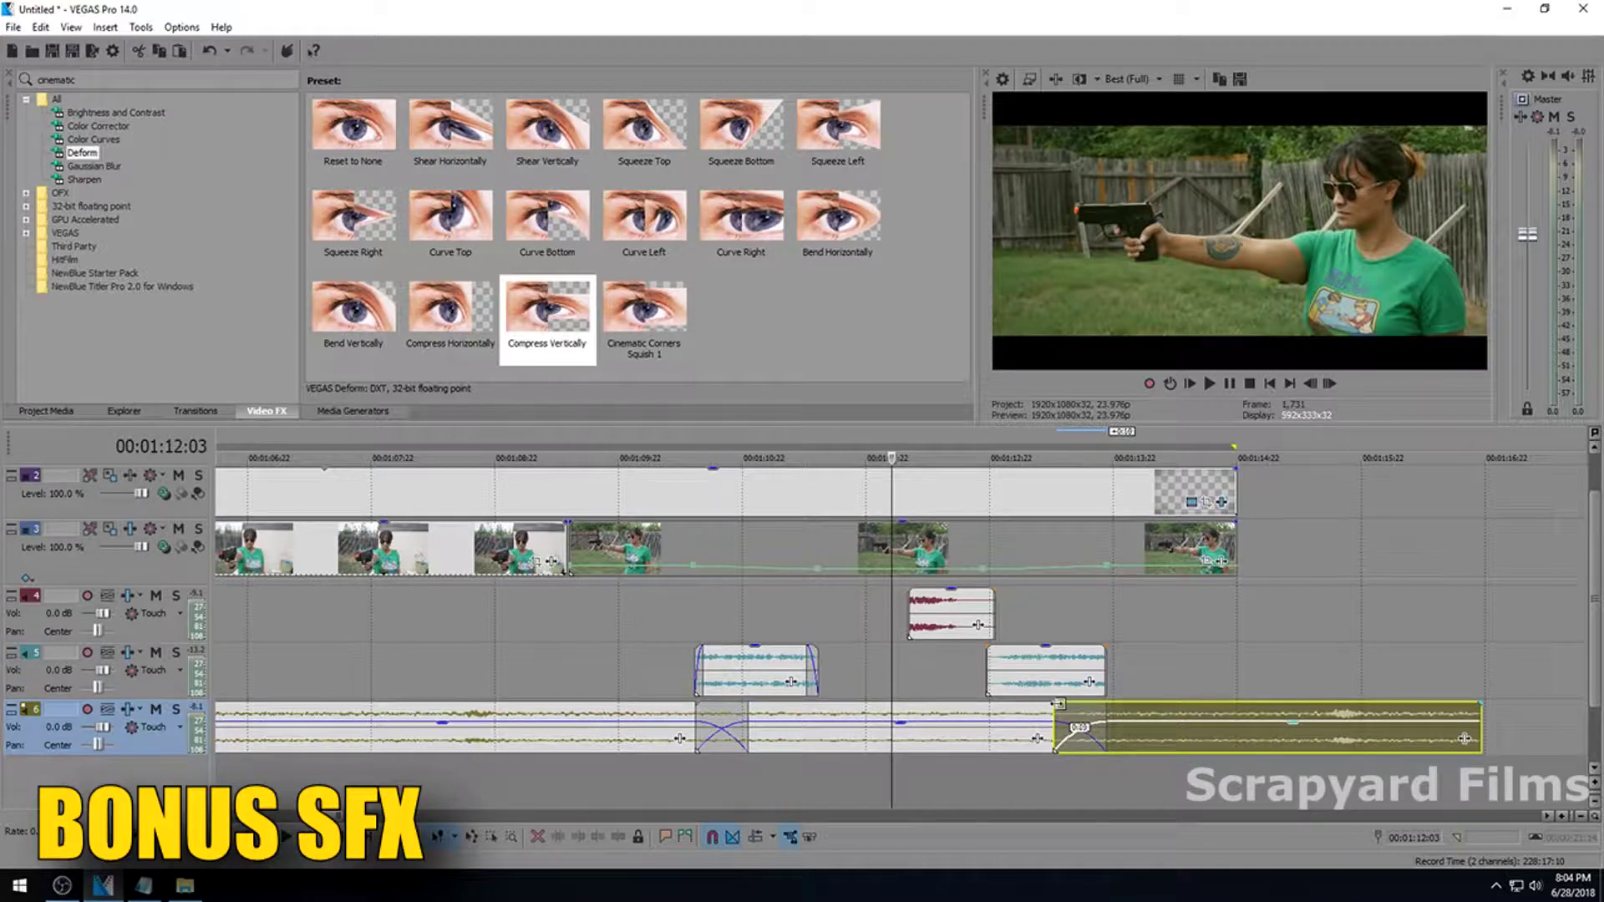
scroll(1151, 682, down, 2)
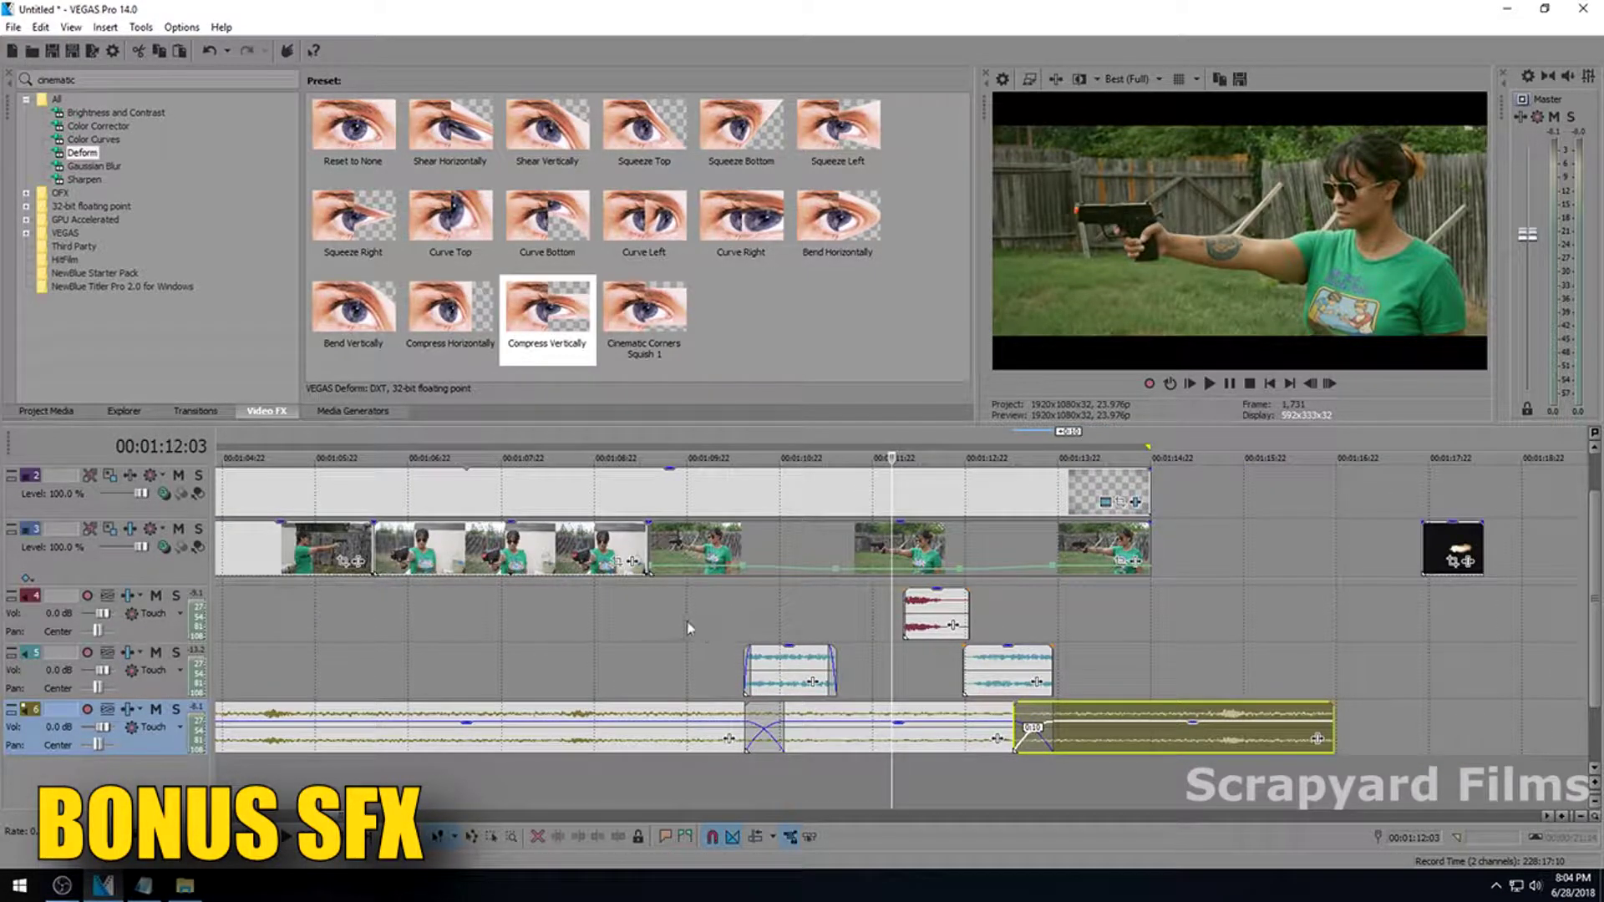
click(602, 636)
key(space)
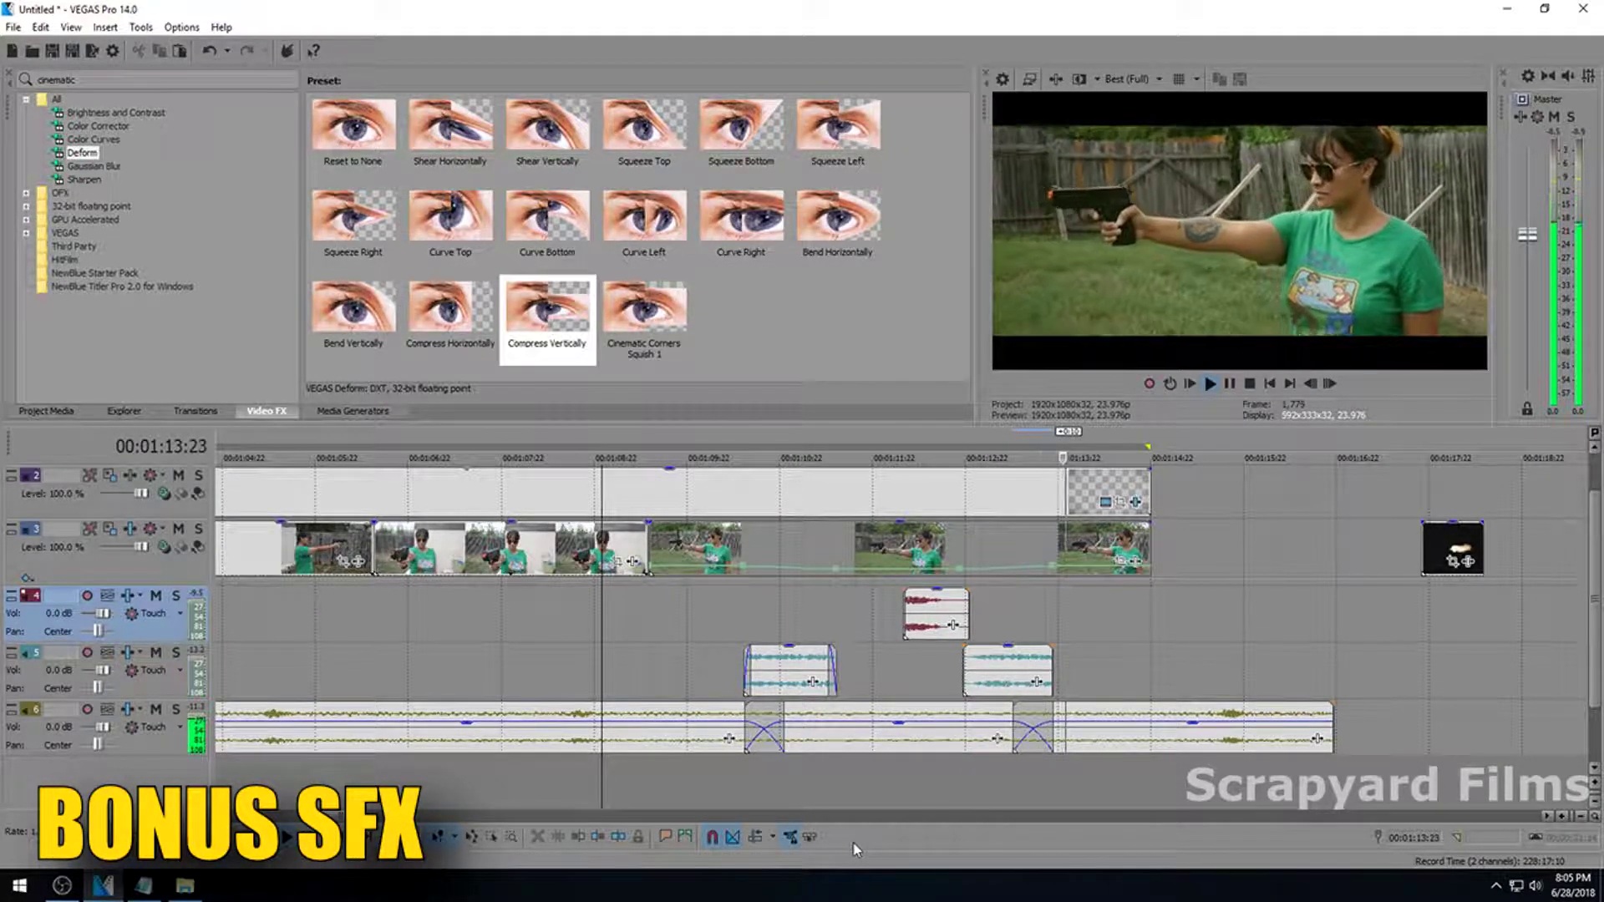
Trim the track 6 ambience to end with the video and move the muzzle flash clip onto the top track.
click(1181, 722)
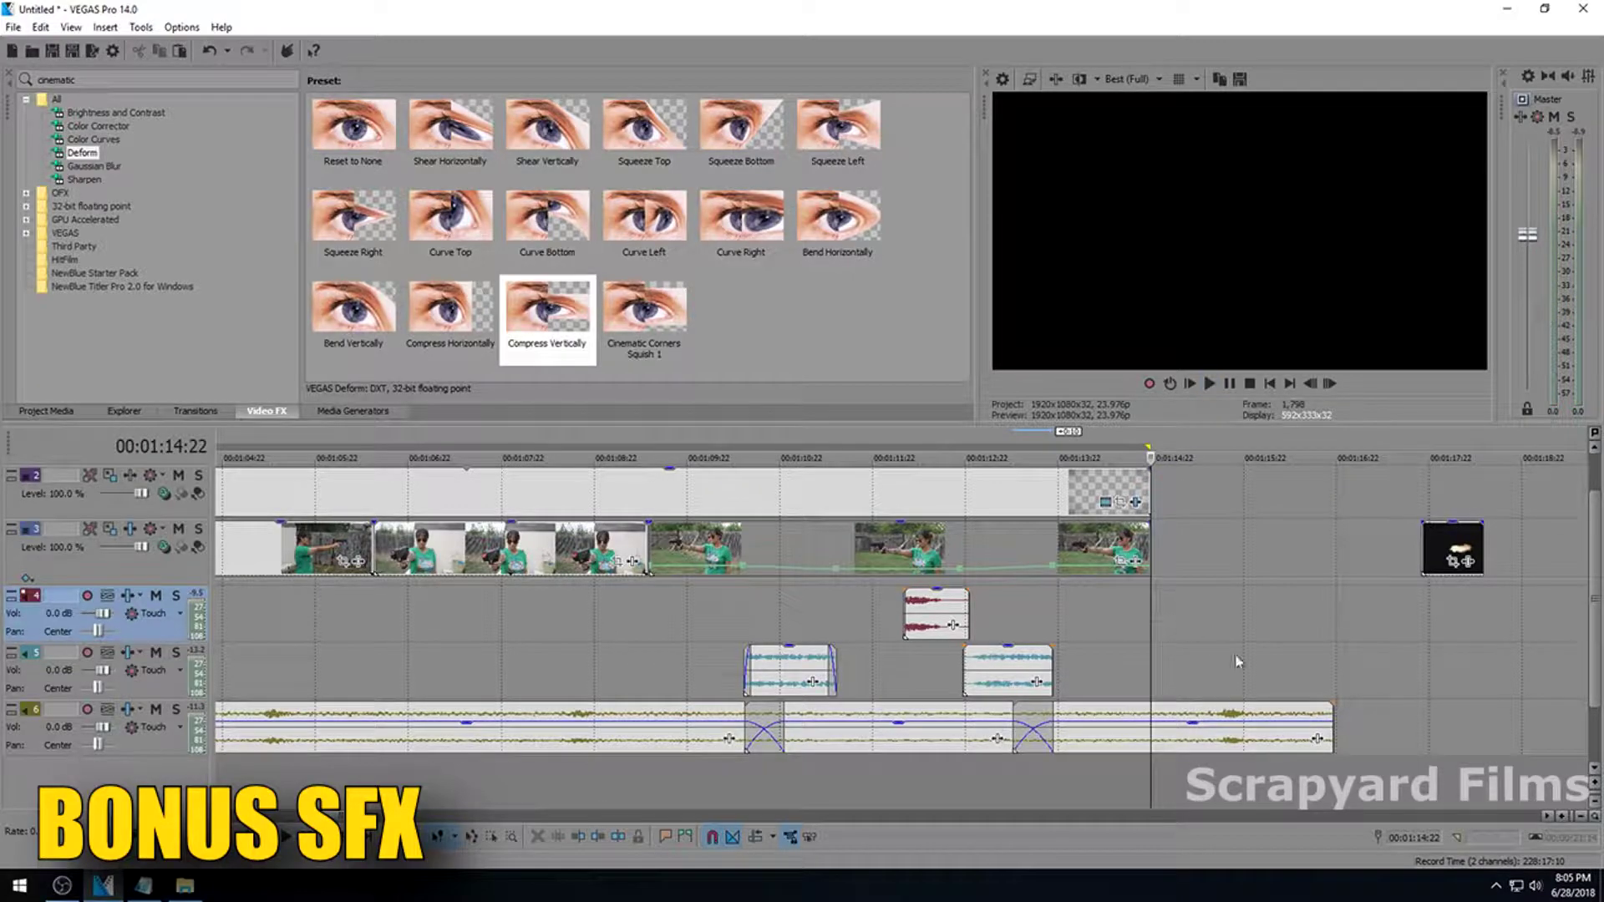
drag(1331, 730, 1152, 730)
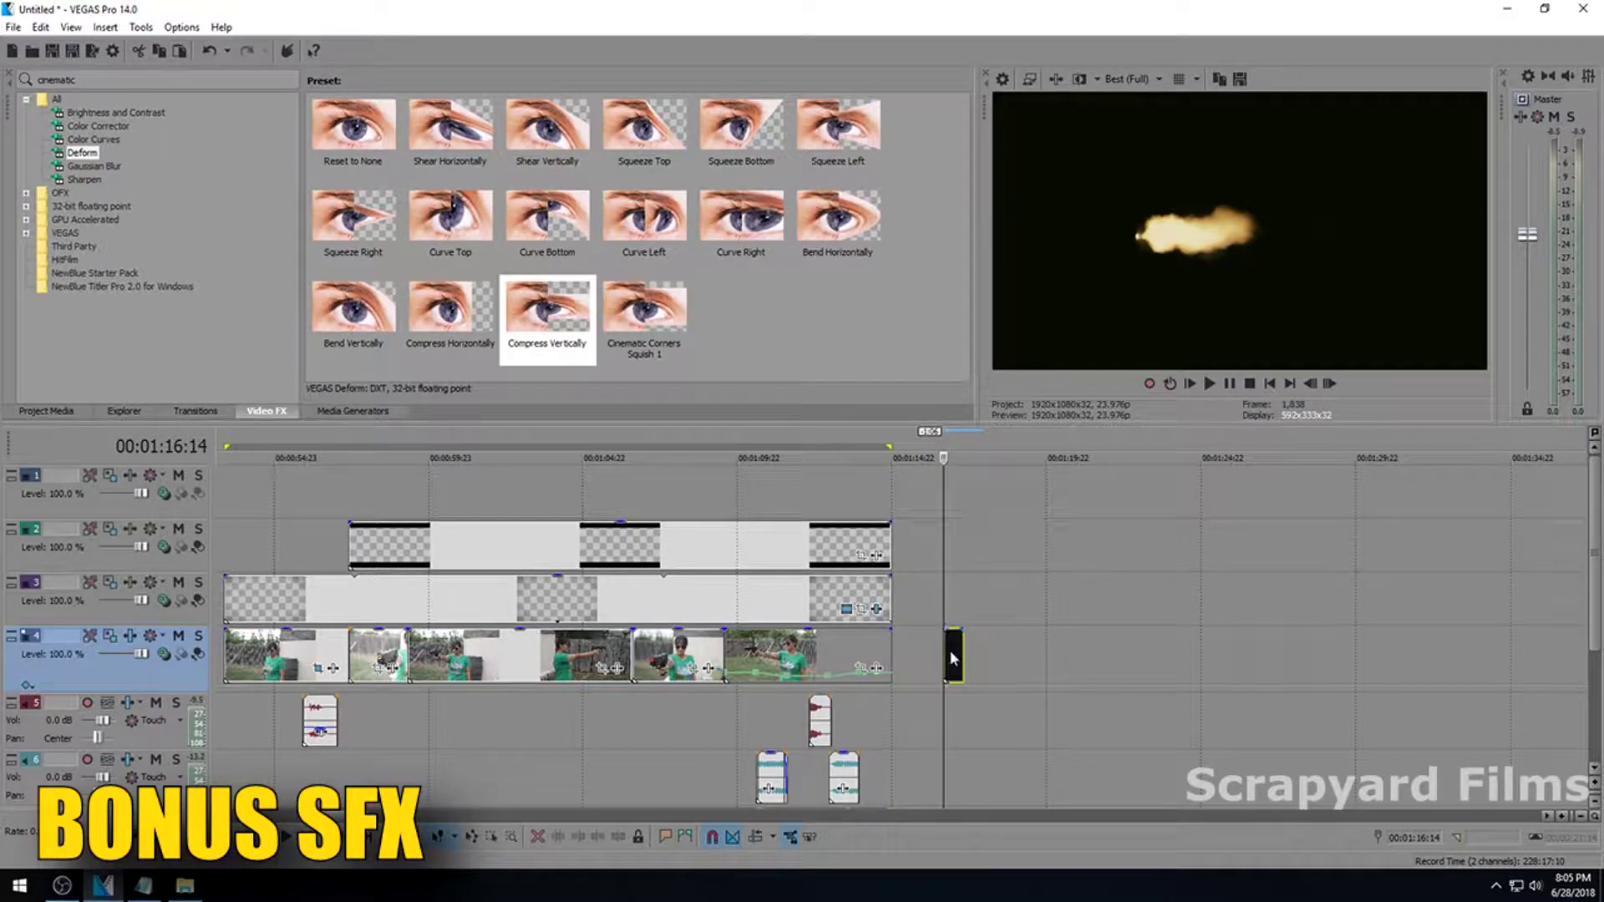
drag(777, 488, 817, 486)
click(812, 495)
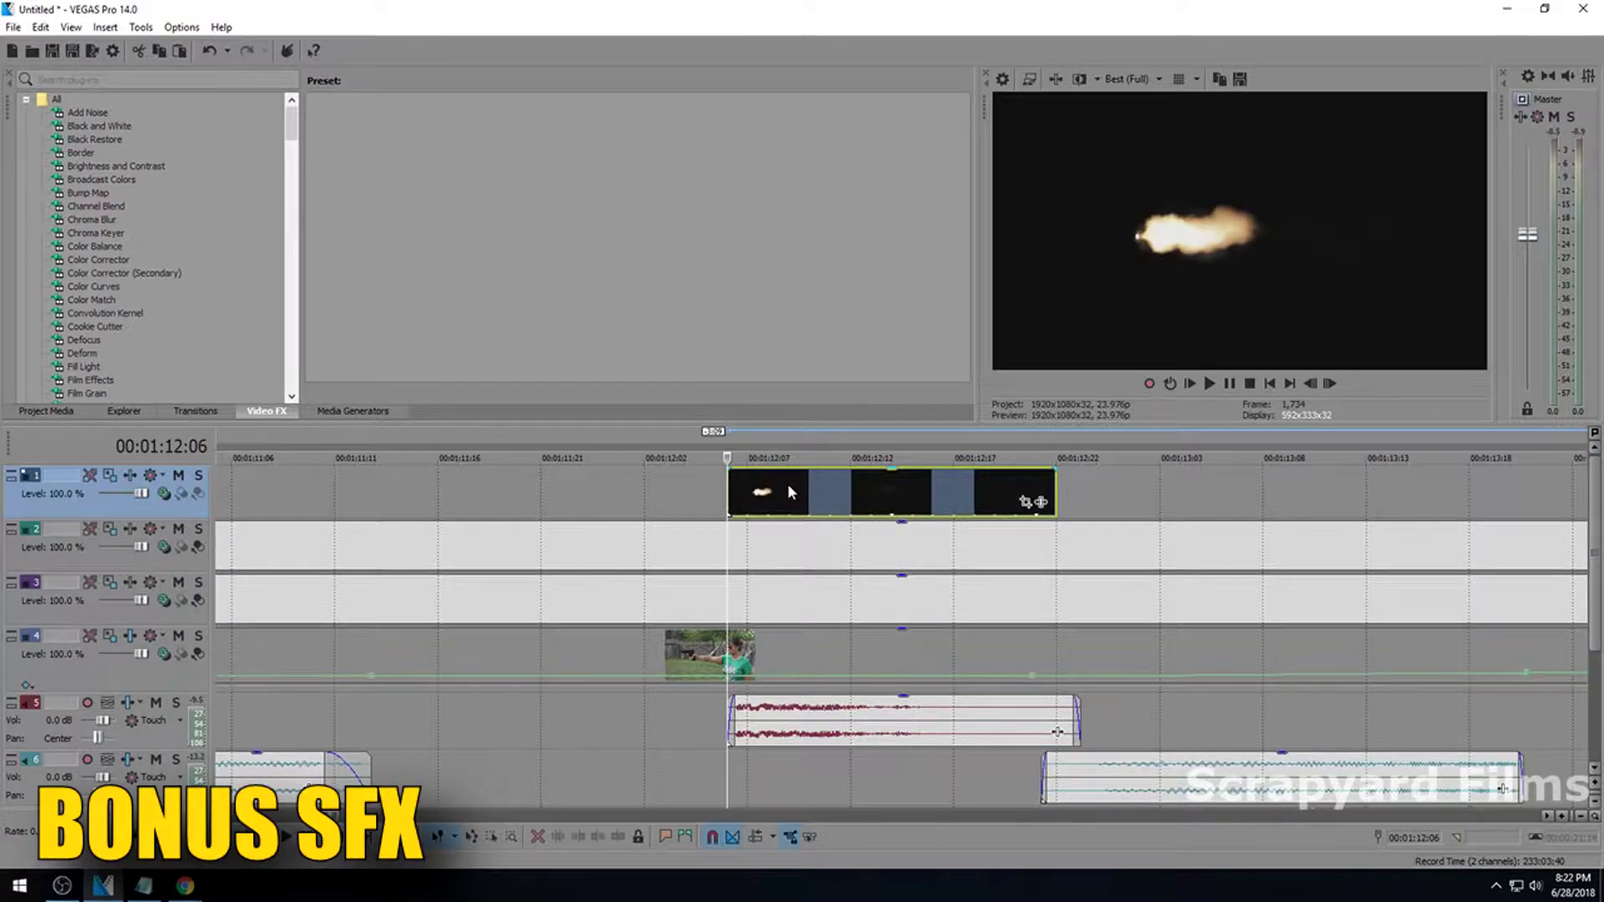
Set the muzzle flash media's alpha channel to Straight (unmatted) and bring up the Chroma Keyer presets.
right_click(787, 483)
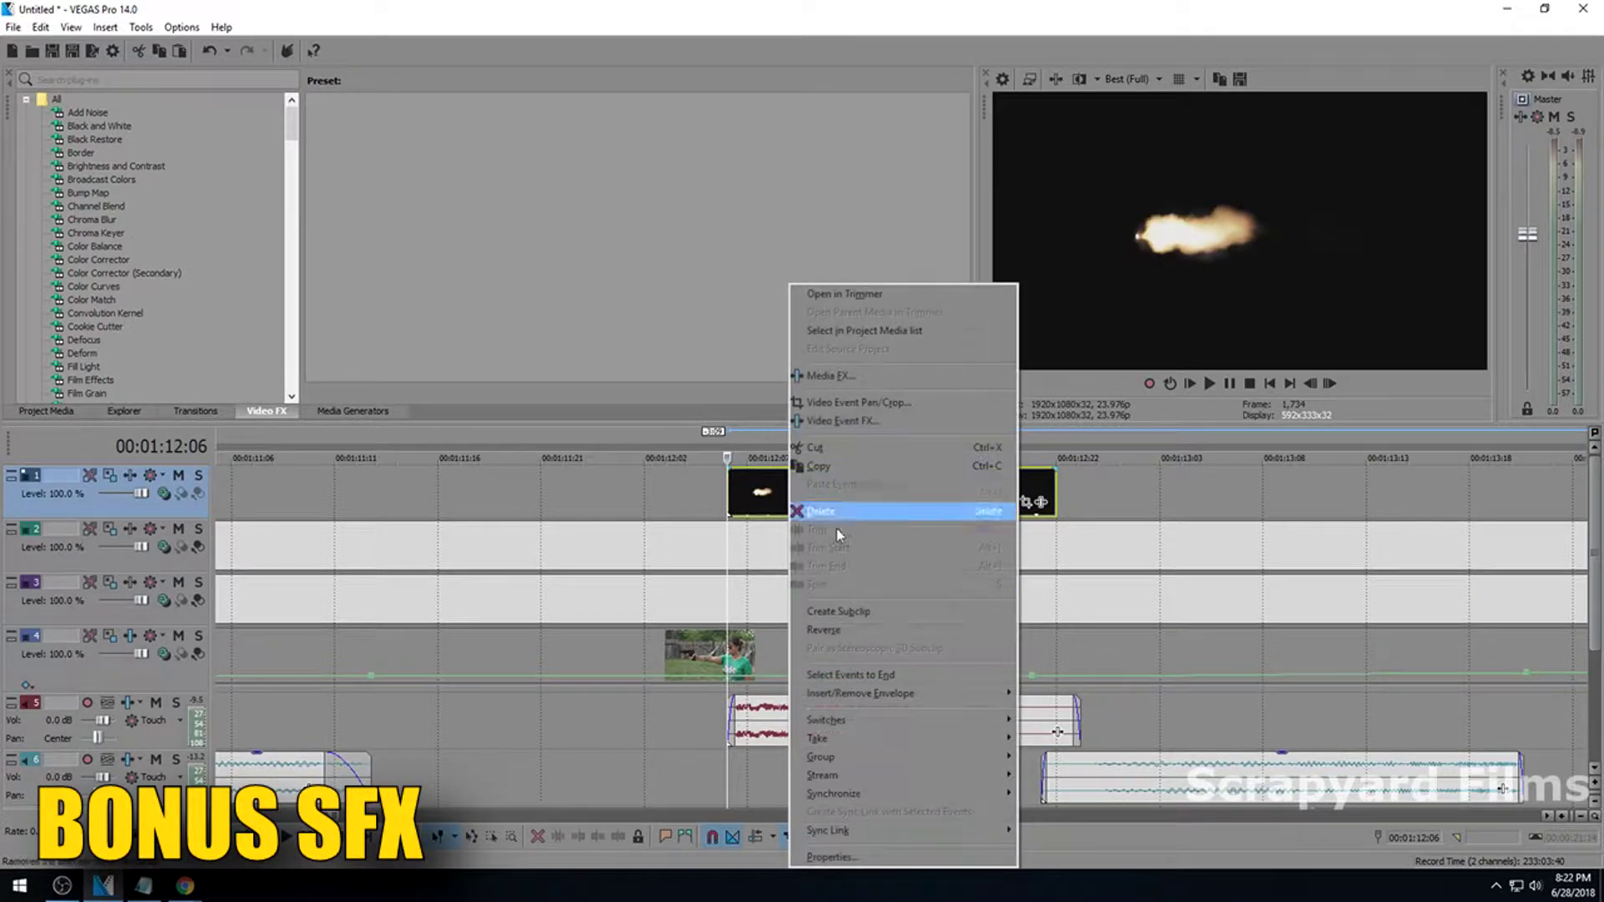
click(836, 855)
click(722, 162)
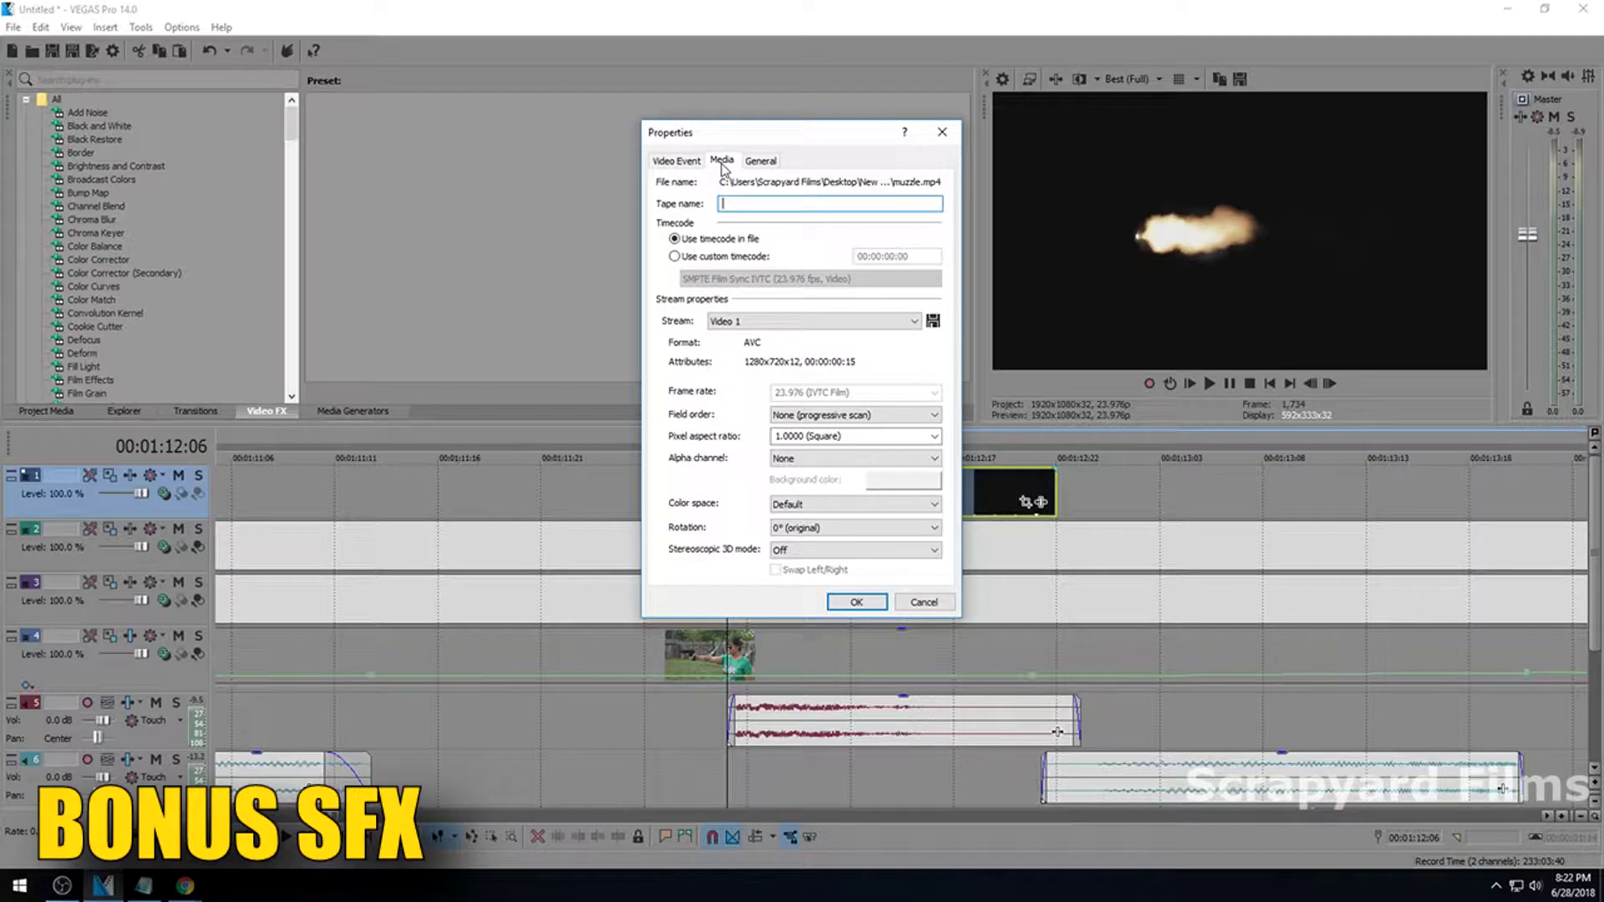
click(819, 460)
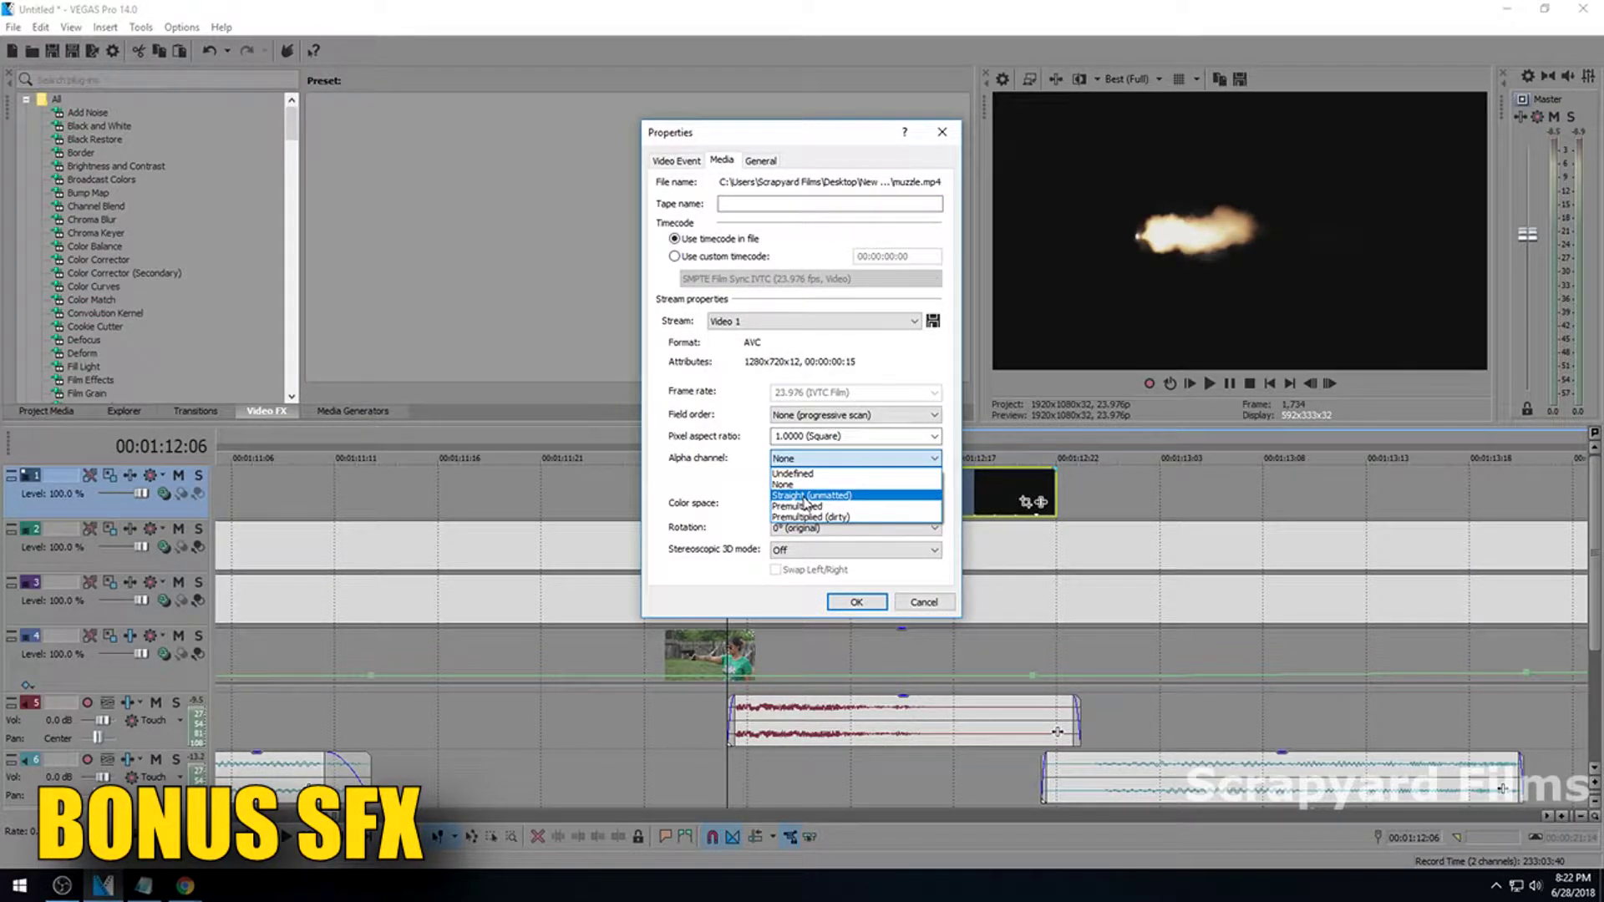
click(806, 495)
click(856, 603)
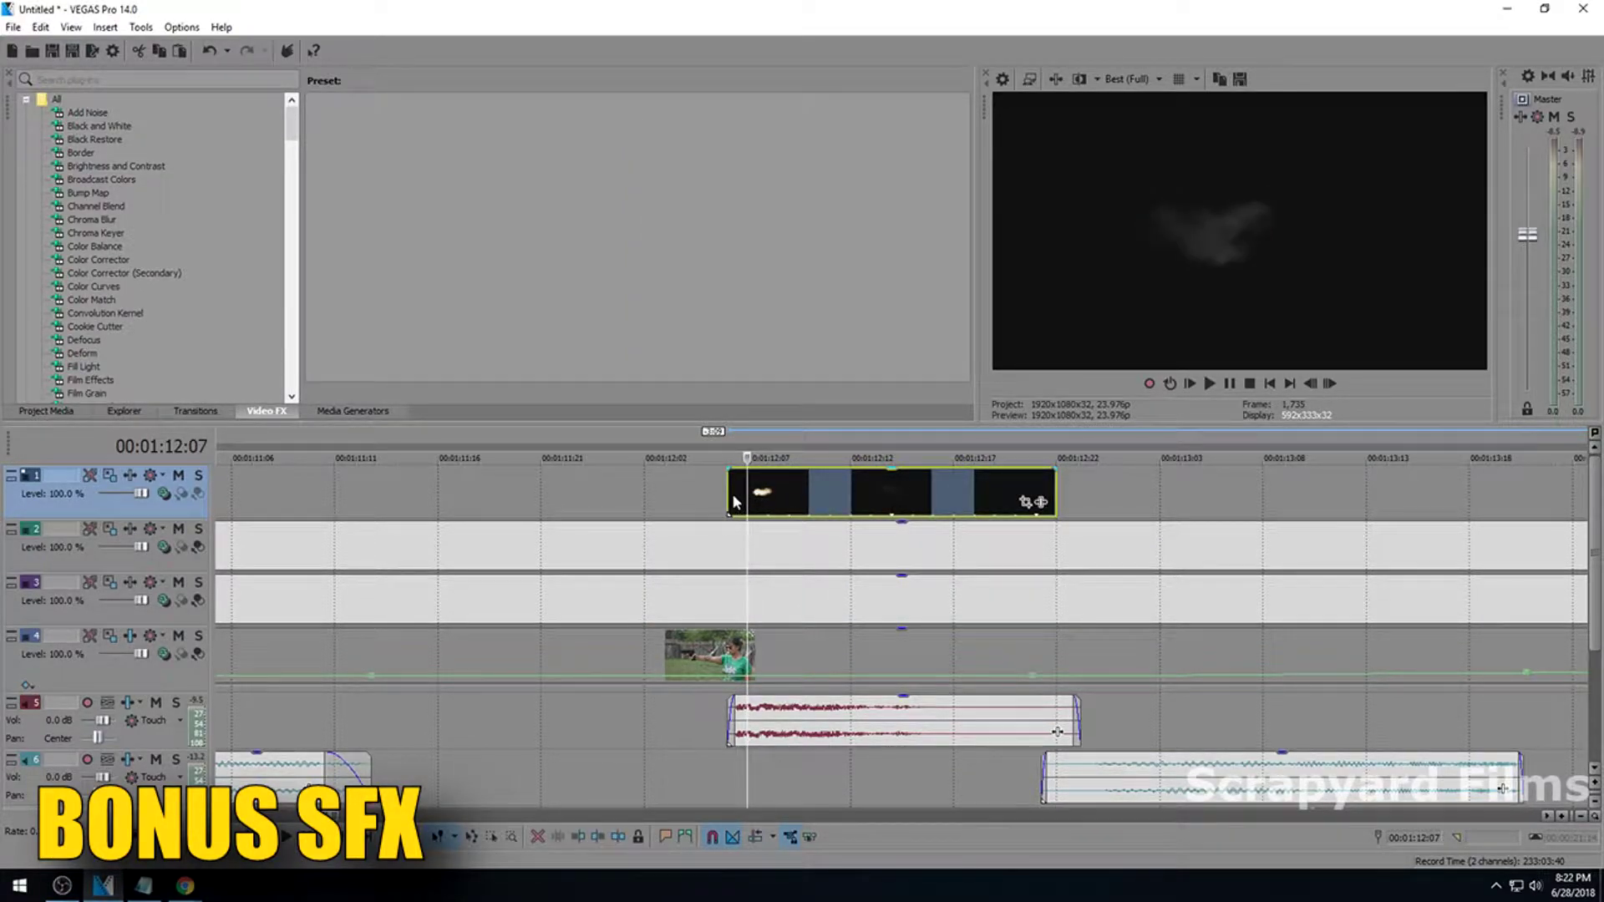
drag(731, 495, 727, 494)
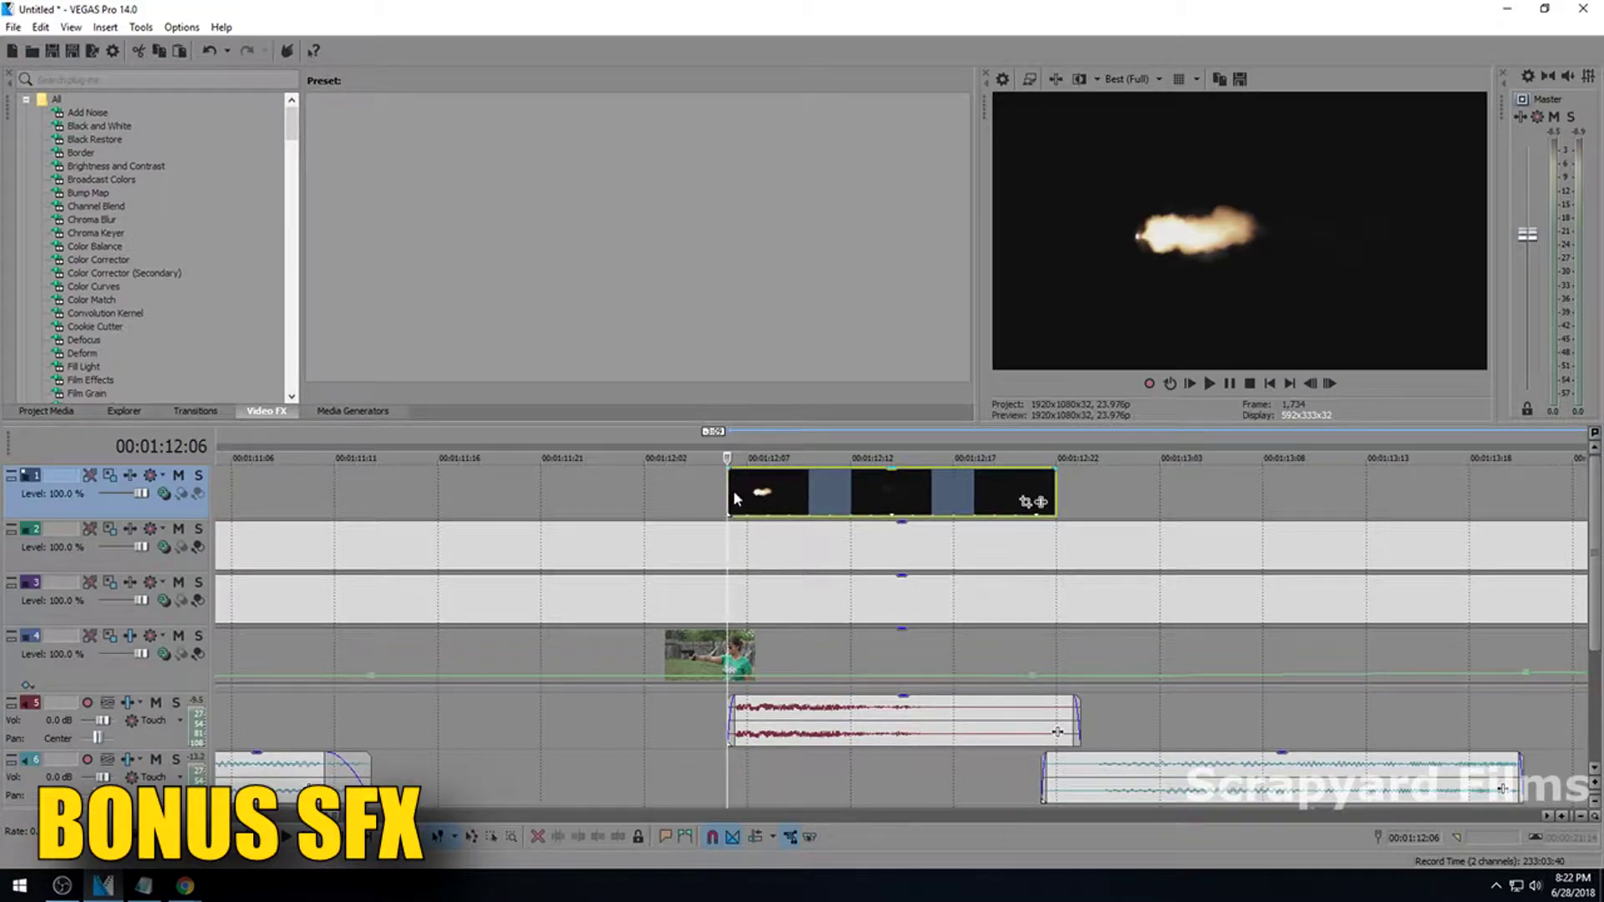
click(92, 235)
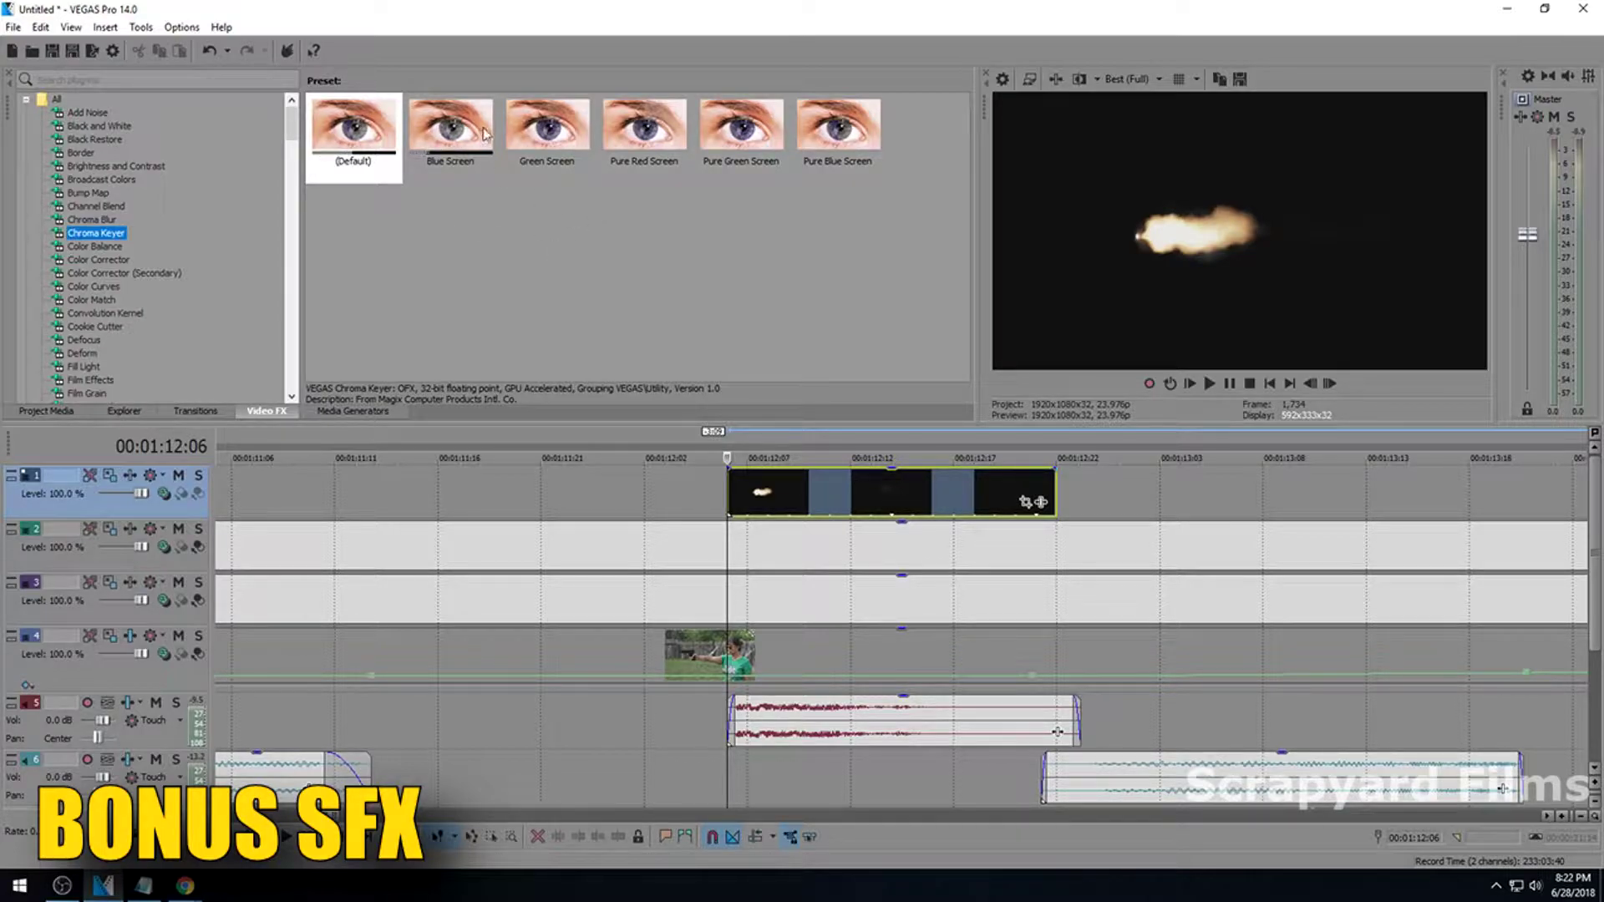
Apply the default Chroma Keyer to the muzzle flash and sample black from the preview as the key colour.
drag(347, 133, 628, 371)
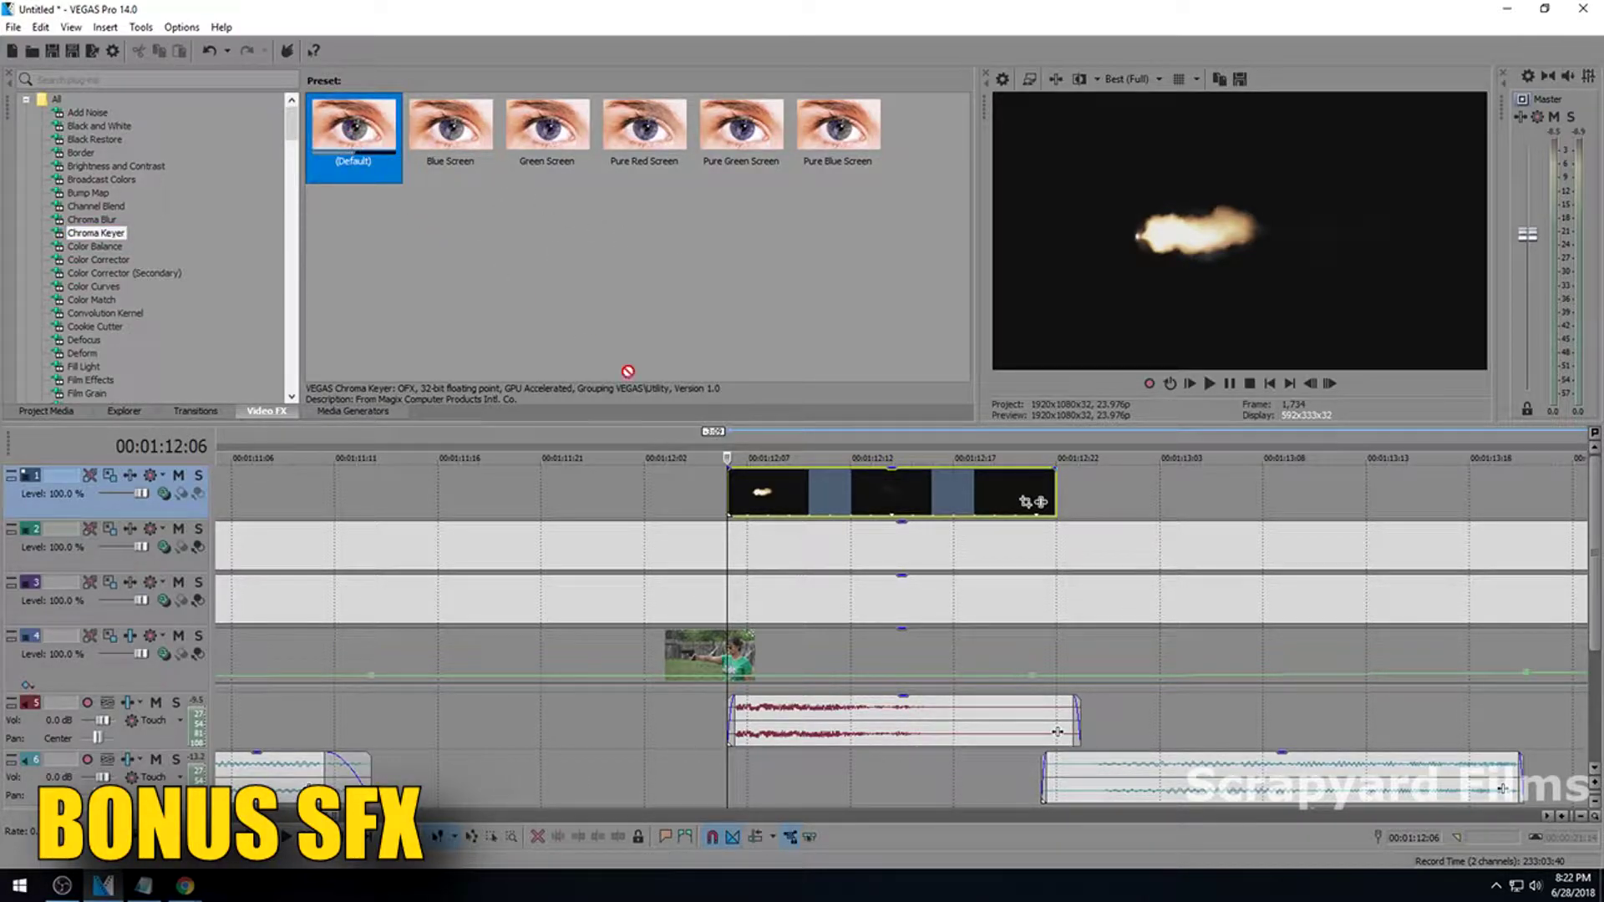
drag(825, 493, 825, 493)
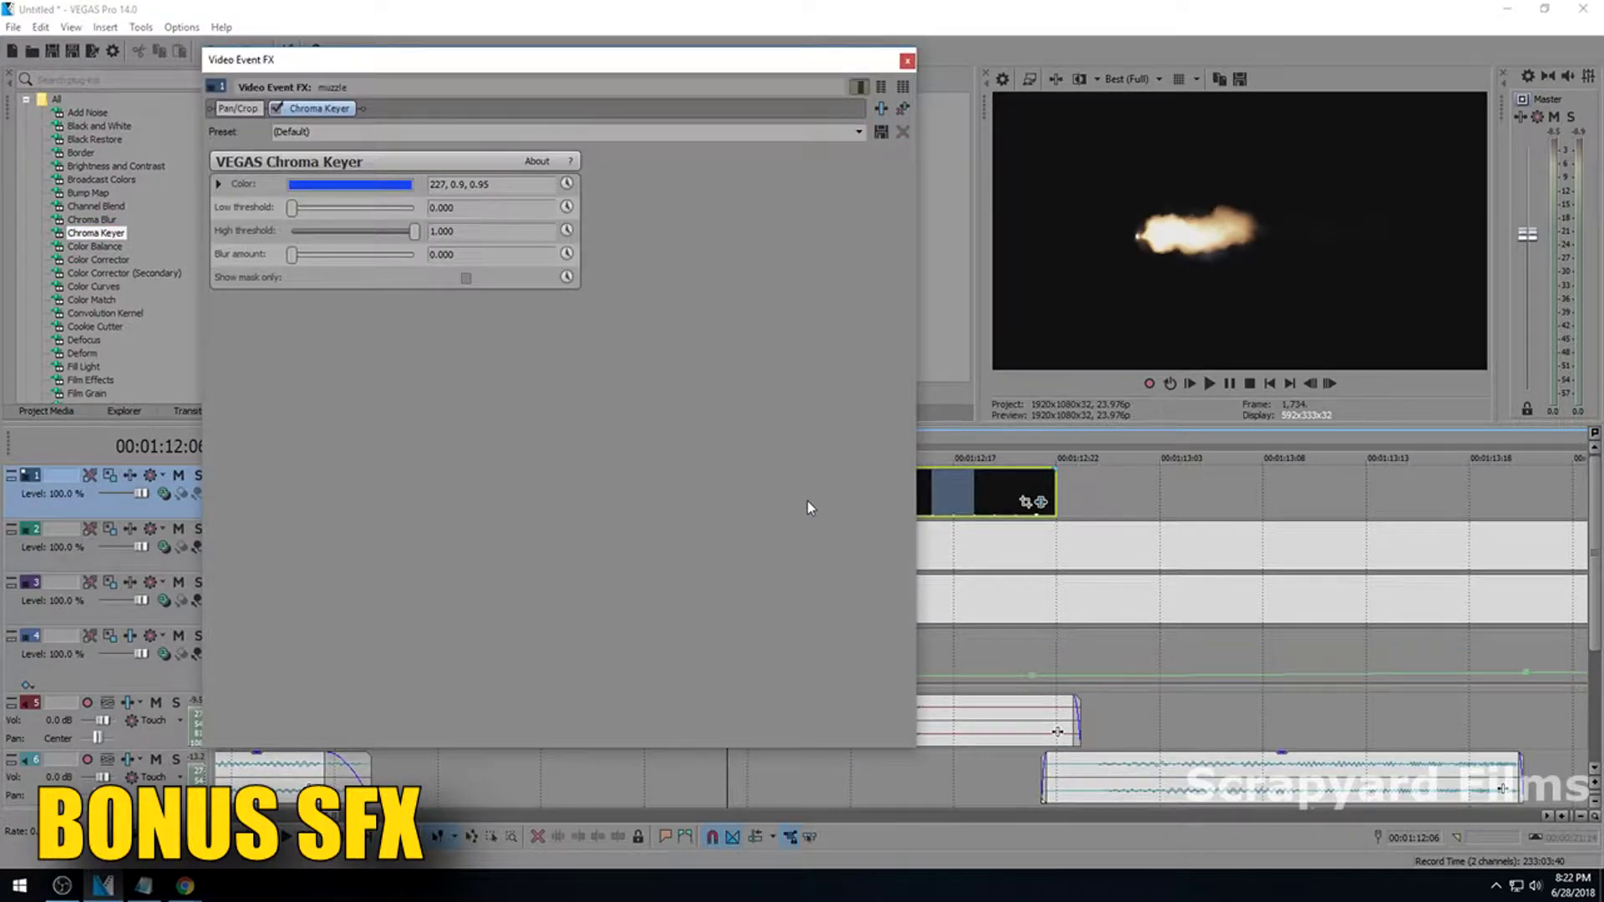
click(309, 190)
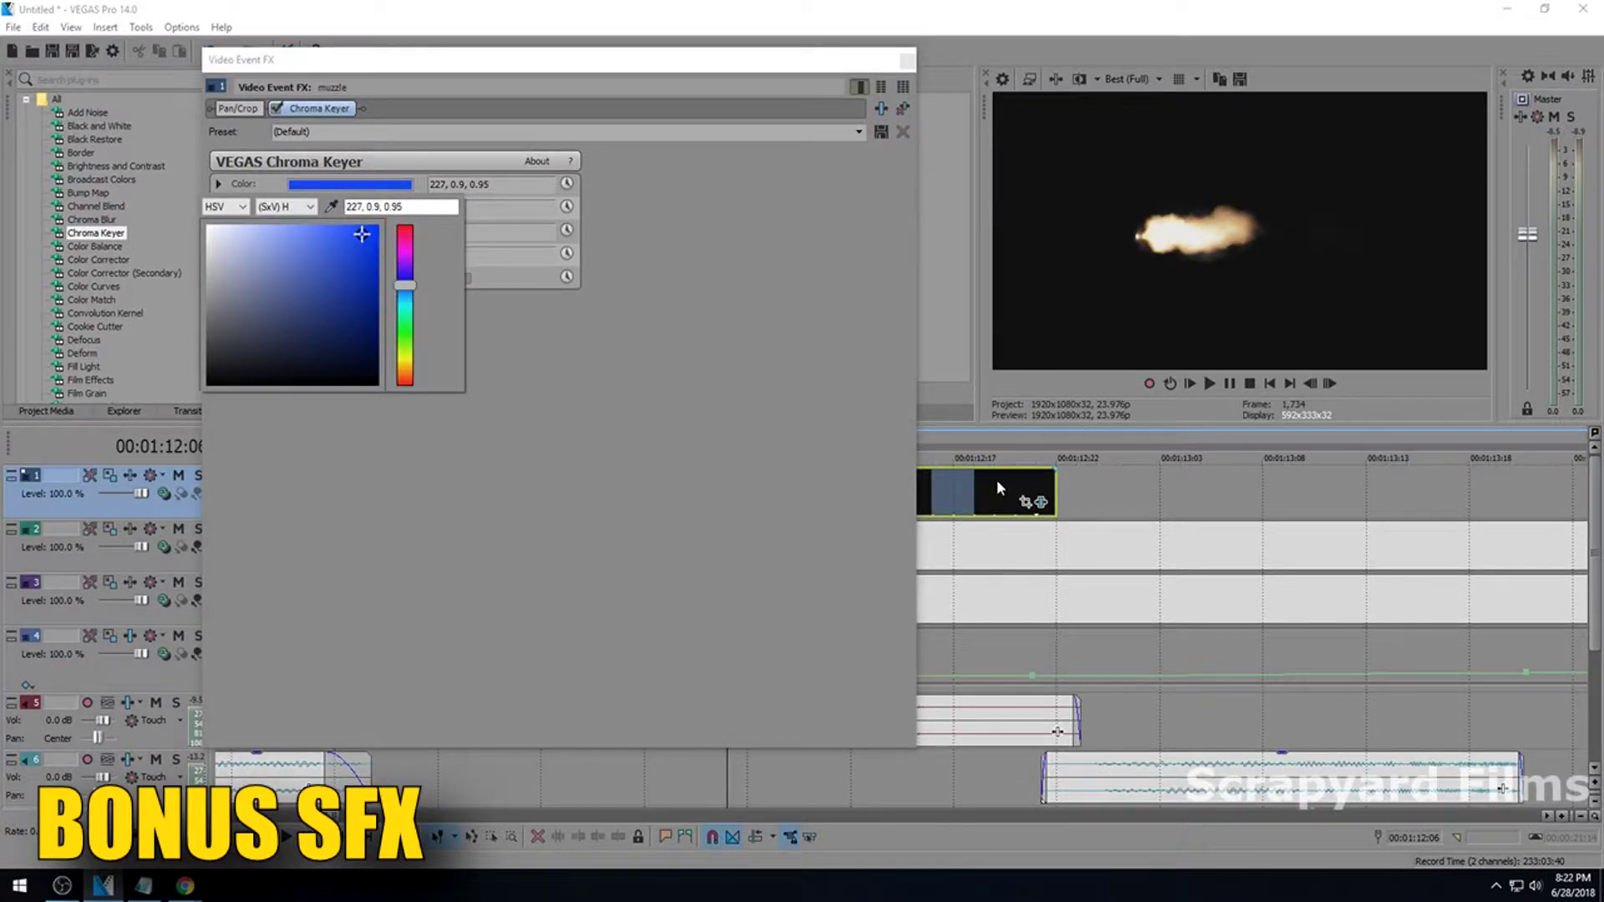
click(332, 208)
click(1061, 171)
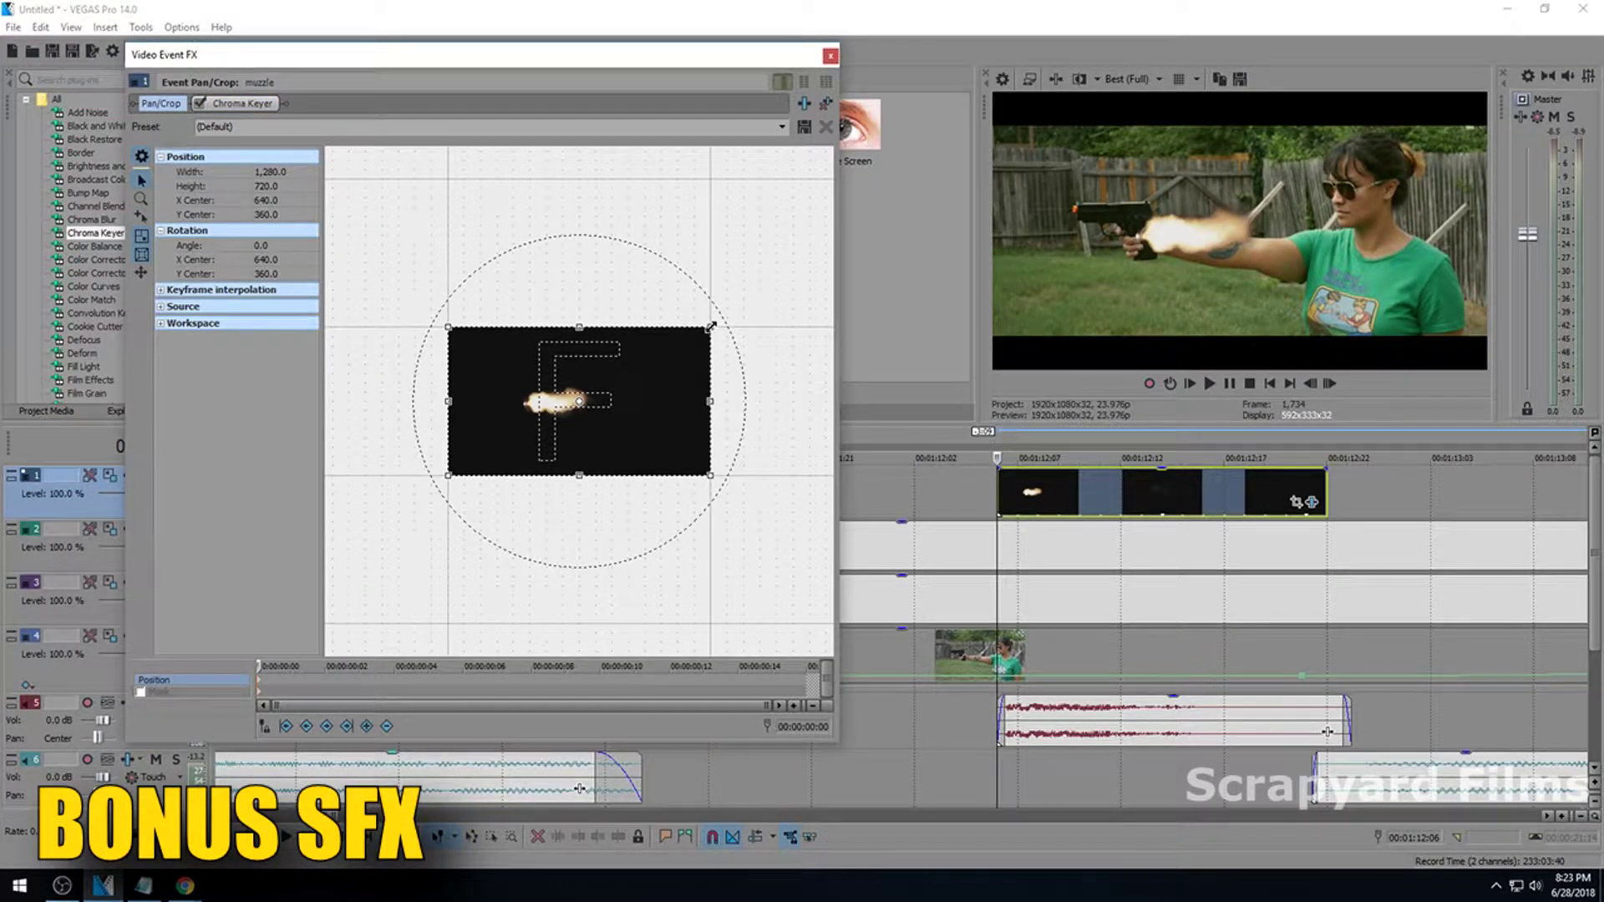
In Pan/Crop, shrink the muzzle flash and rotate it to 180°.
drag(711, 326, 777, 251)
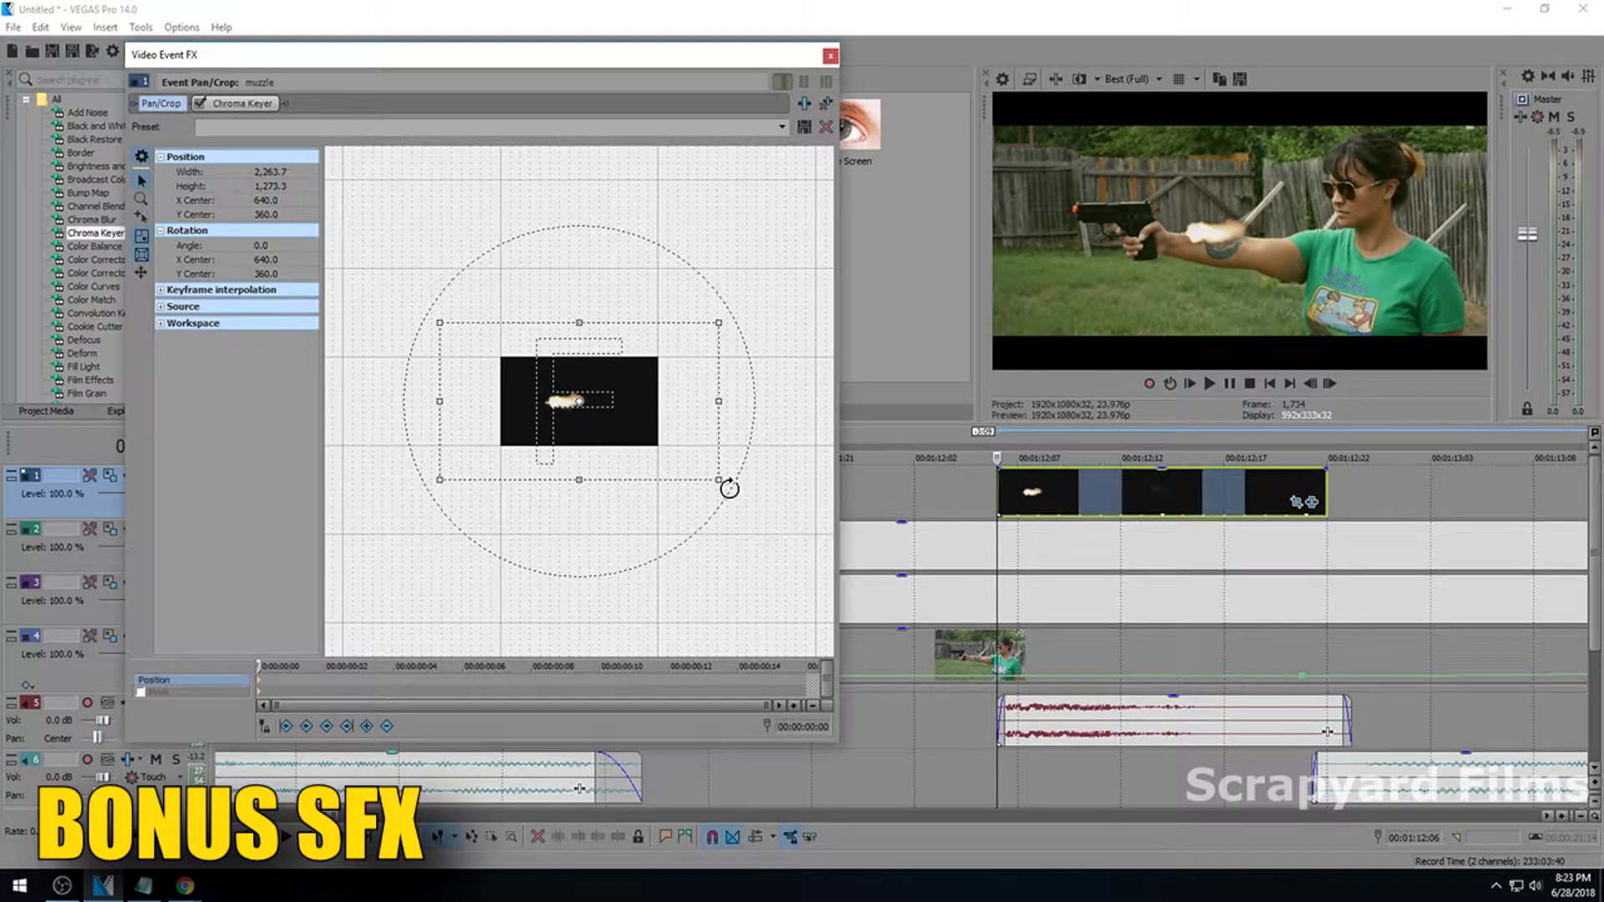
drag(729, 488, 273, 221)
click(269, 246)
text(180)
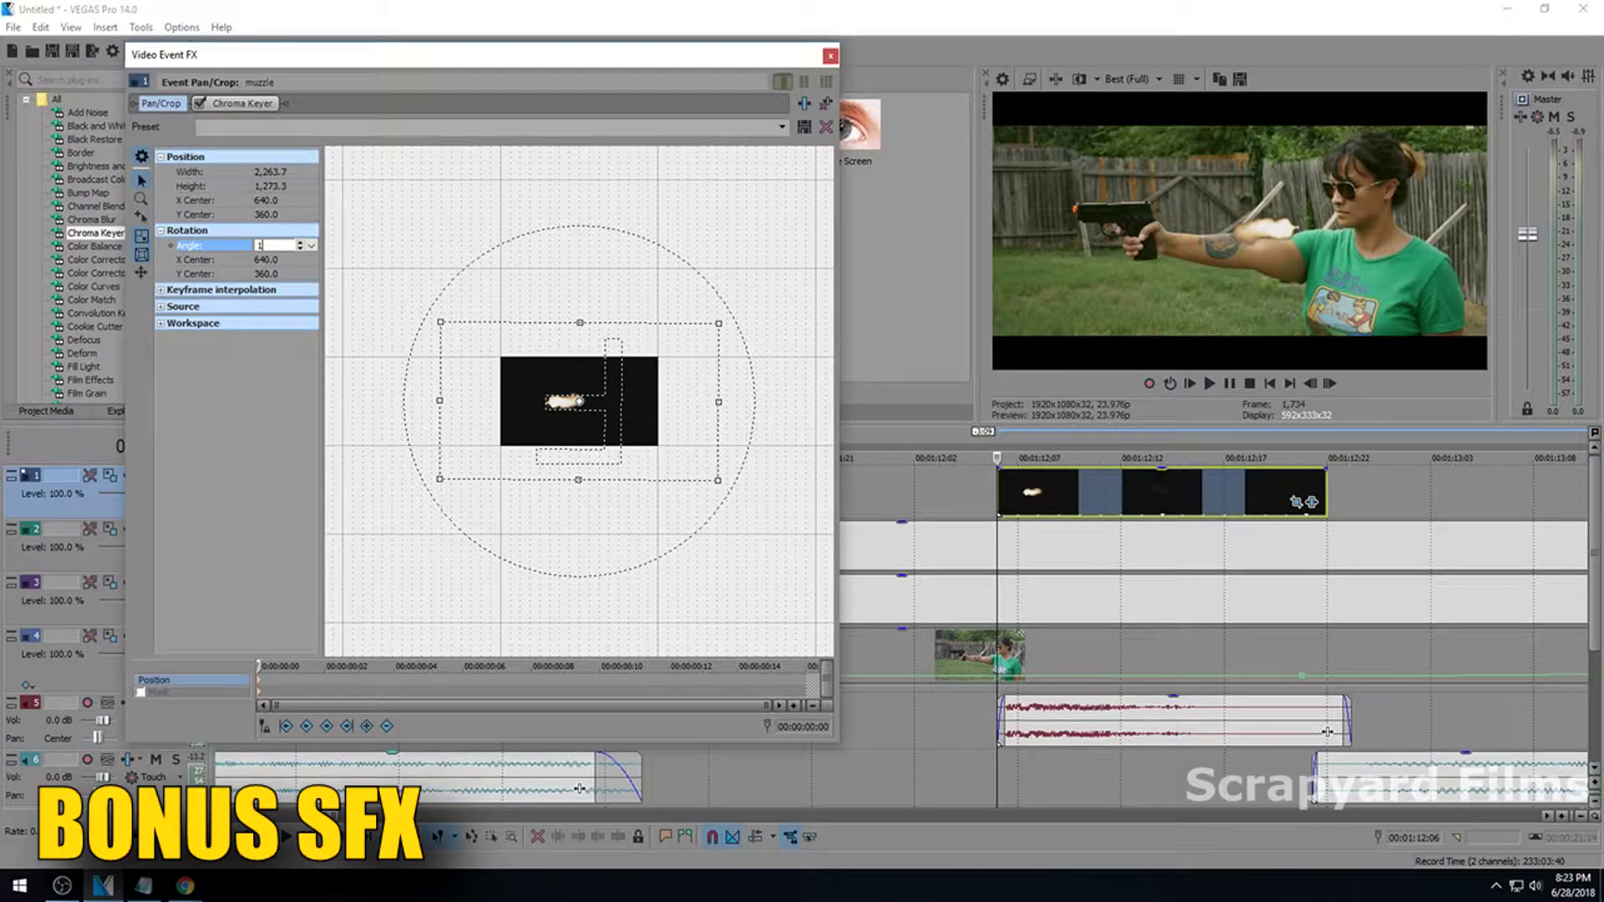
key(Return)
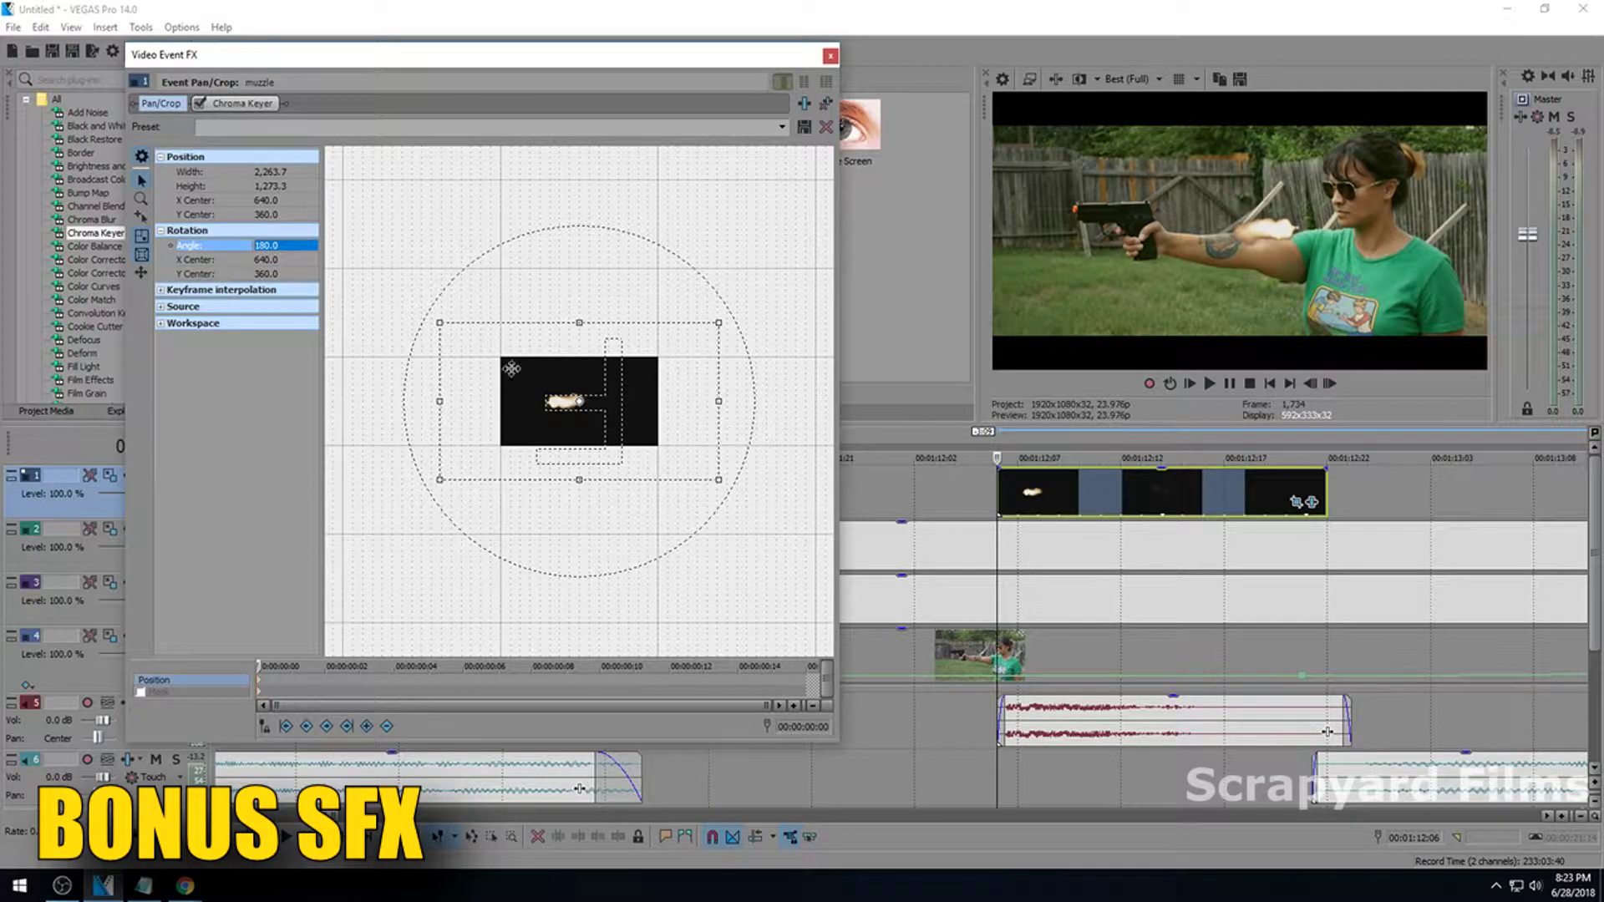
Position the flash at the pistol's barrel tip, make it slightly smaller, and close the dialog.
drag(476, 366, 354, 355)
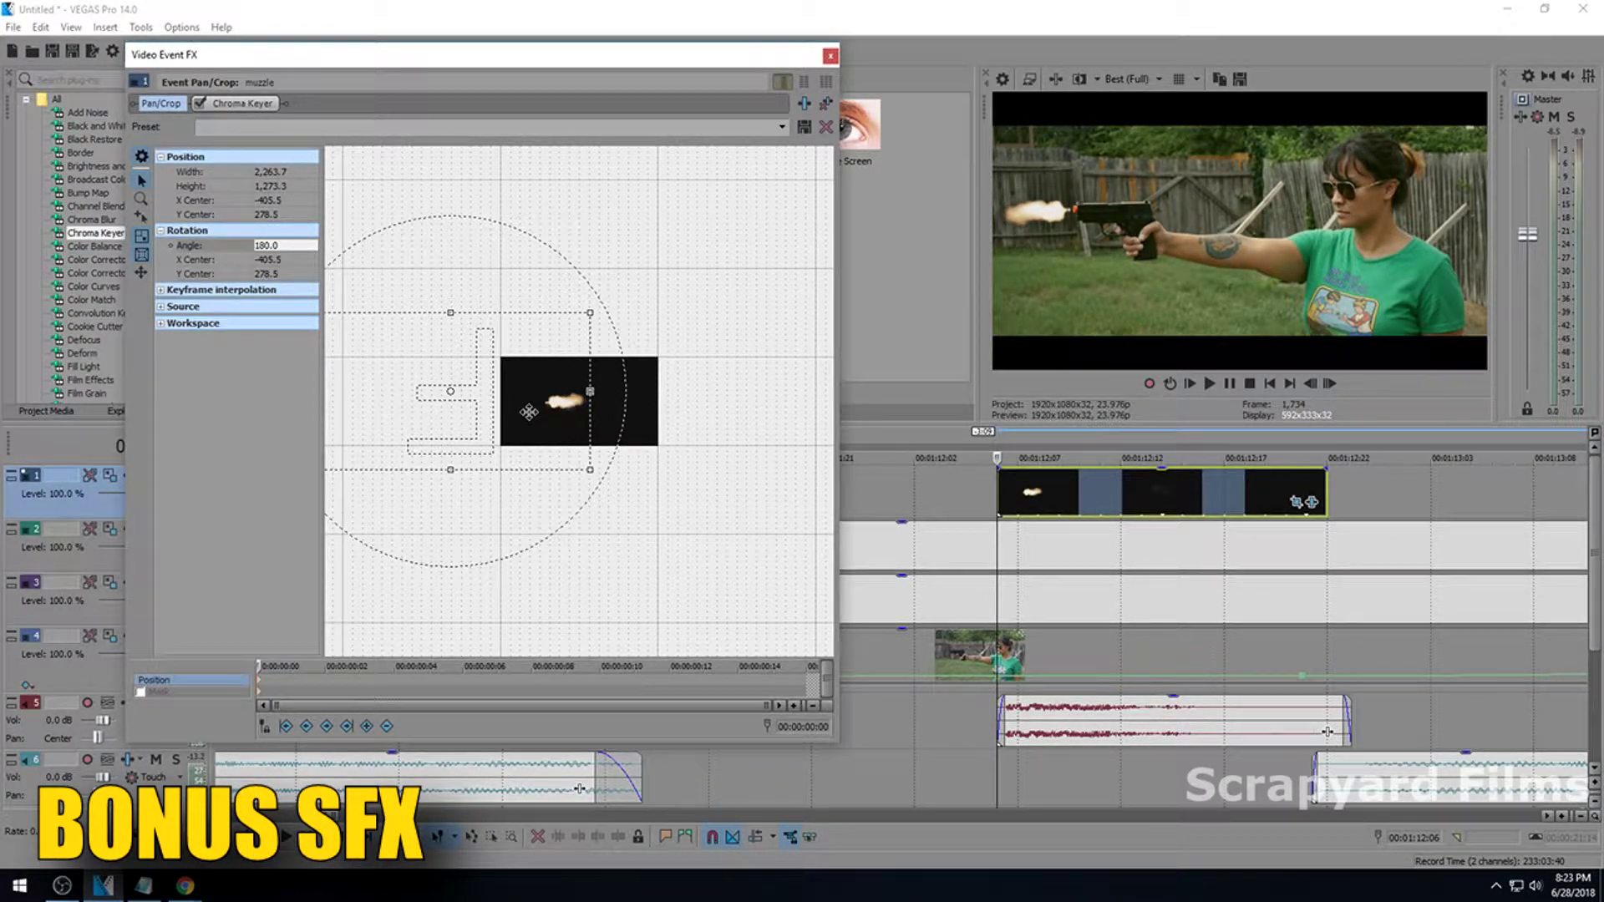
drag(527, 411, 529, 411)
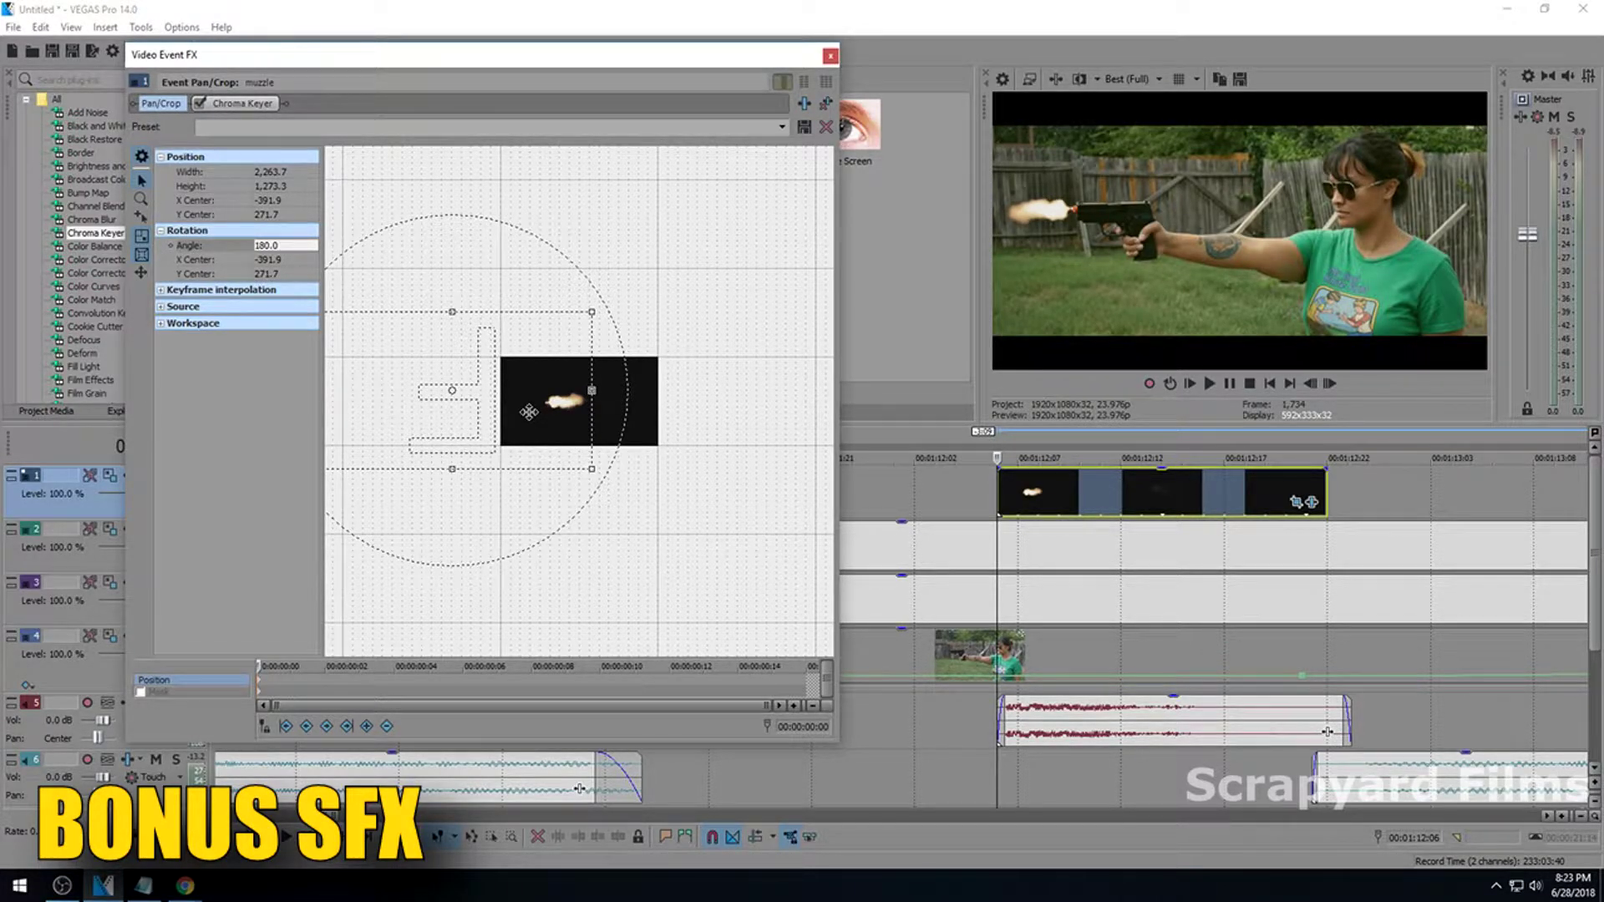
scroll(501, 349, down, 1)
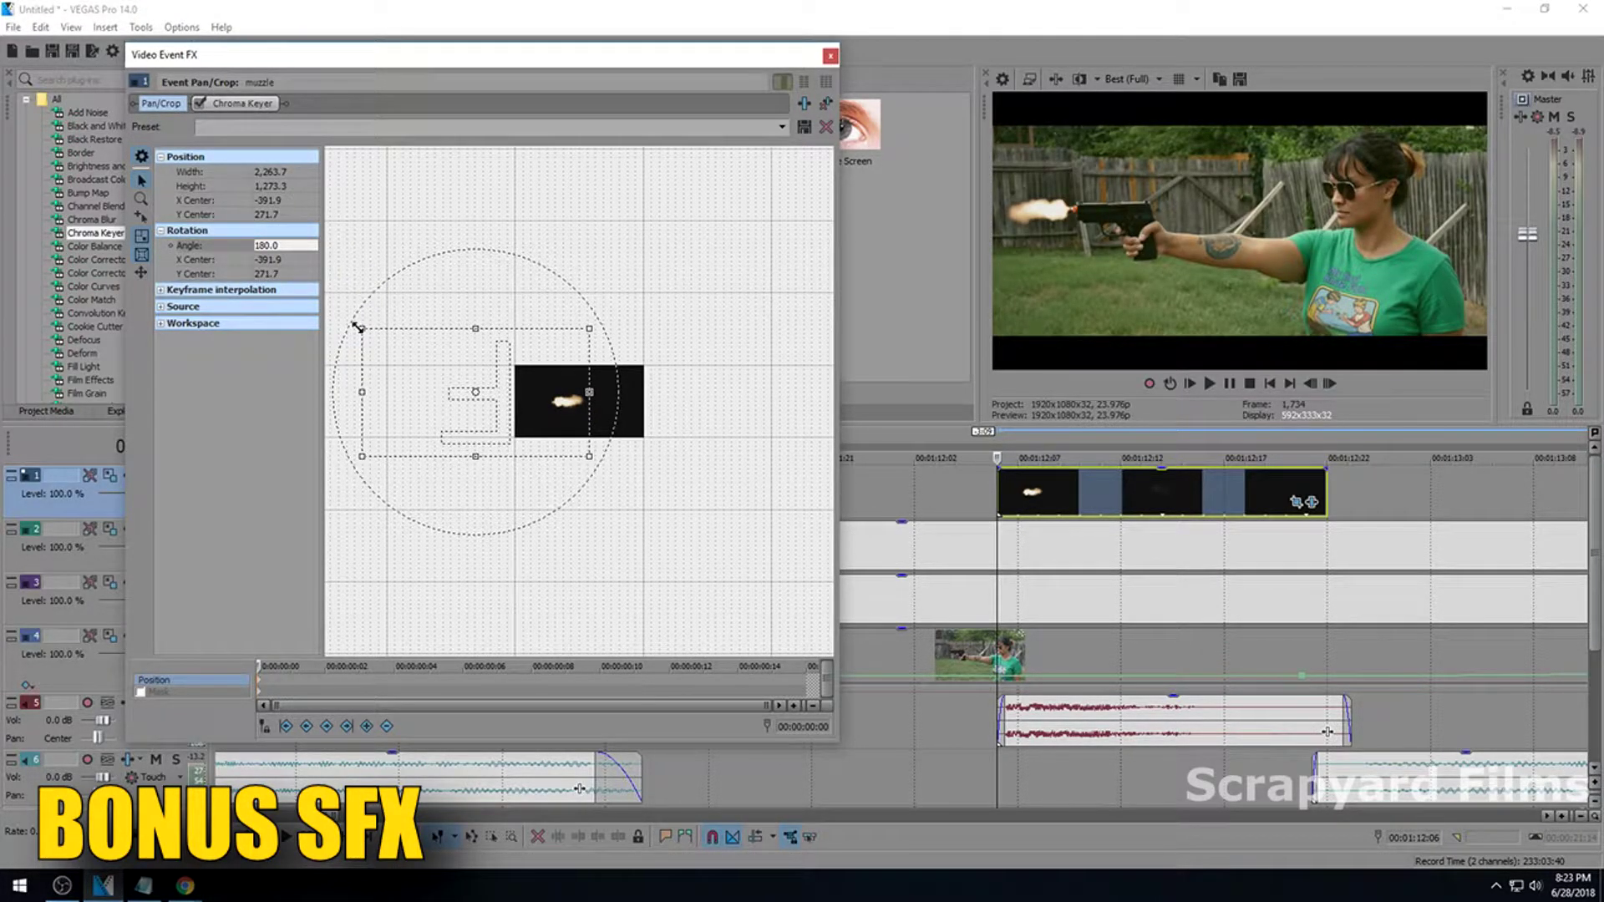
drag(357, 326, 354, 325)
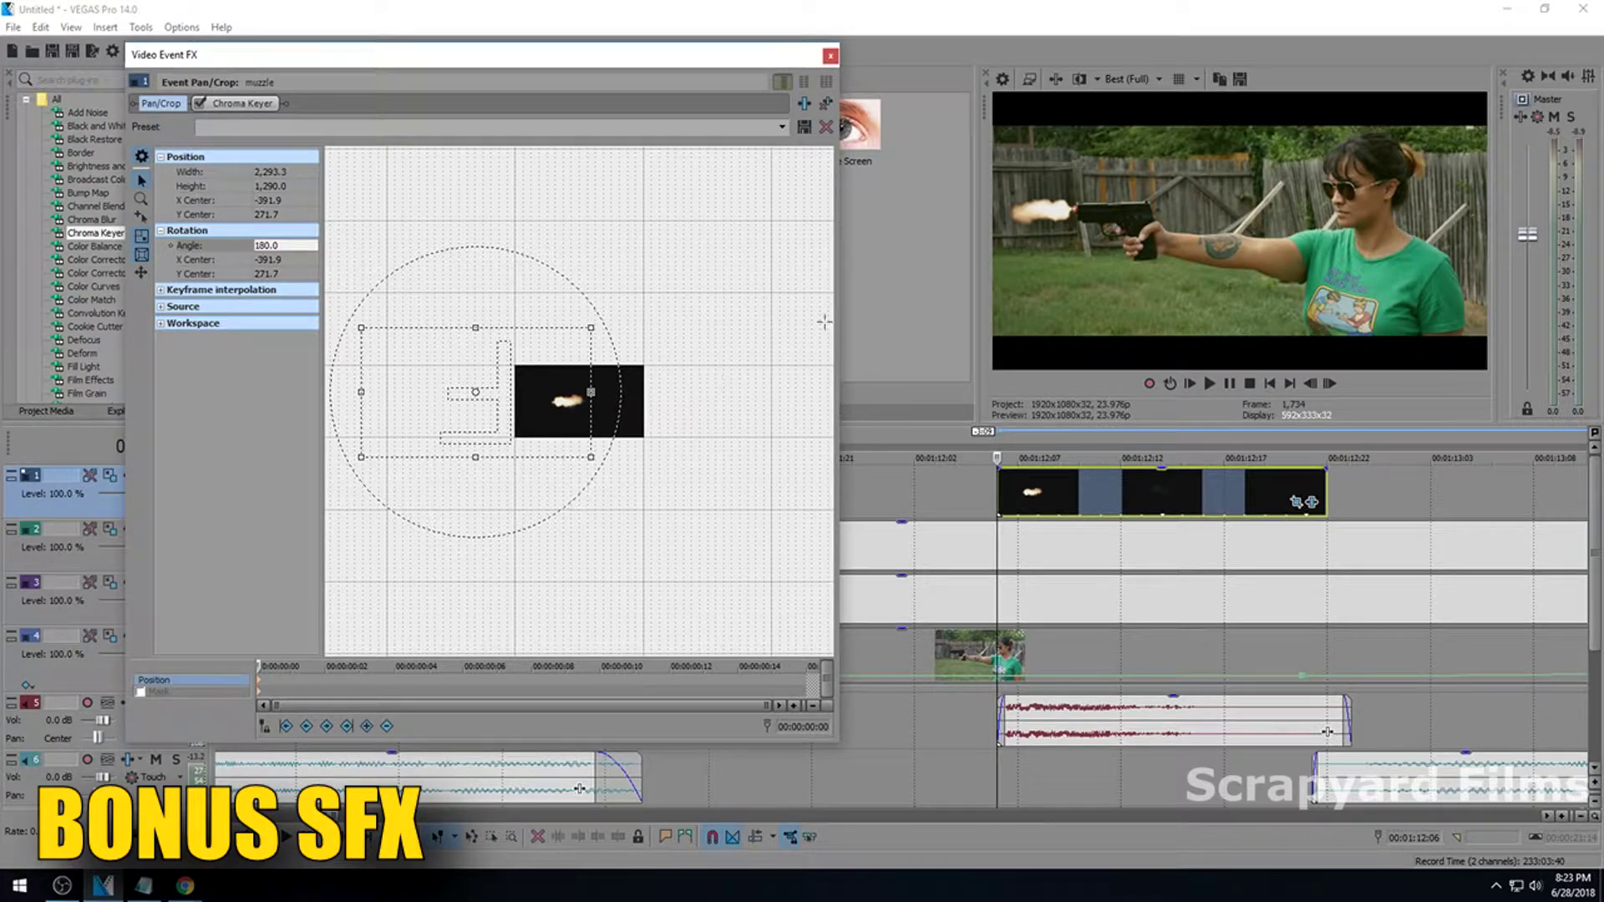
click(830, 55)
scroll(956, 544, down, 5)
click(808, 507)
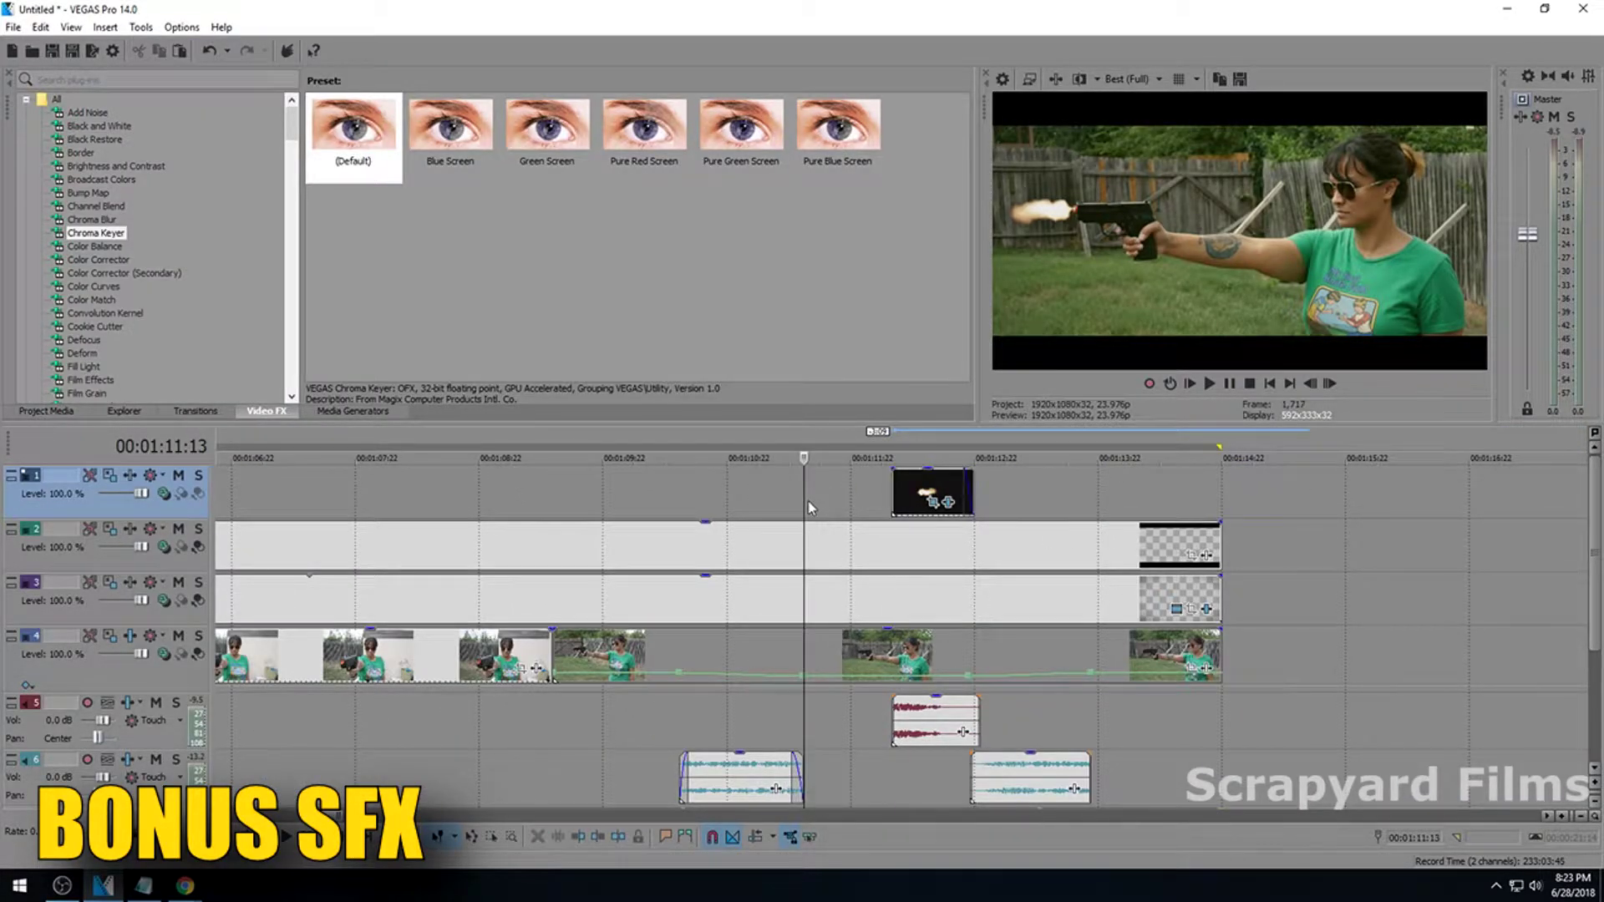
key(space)
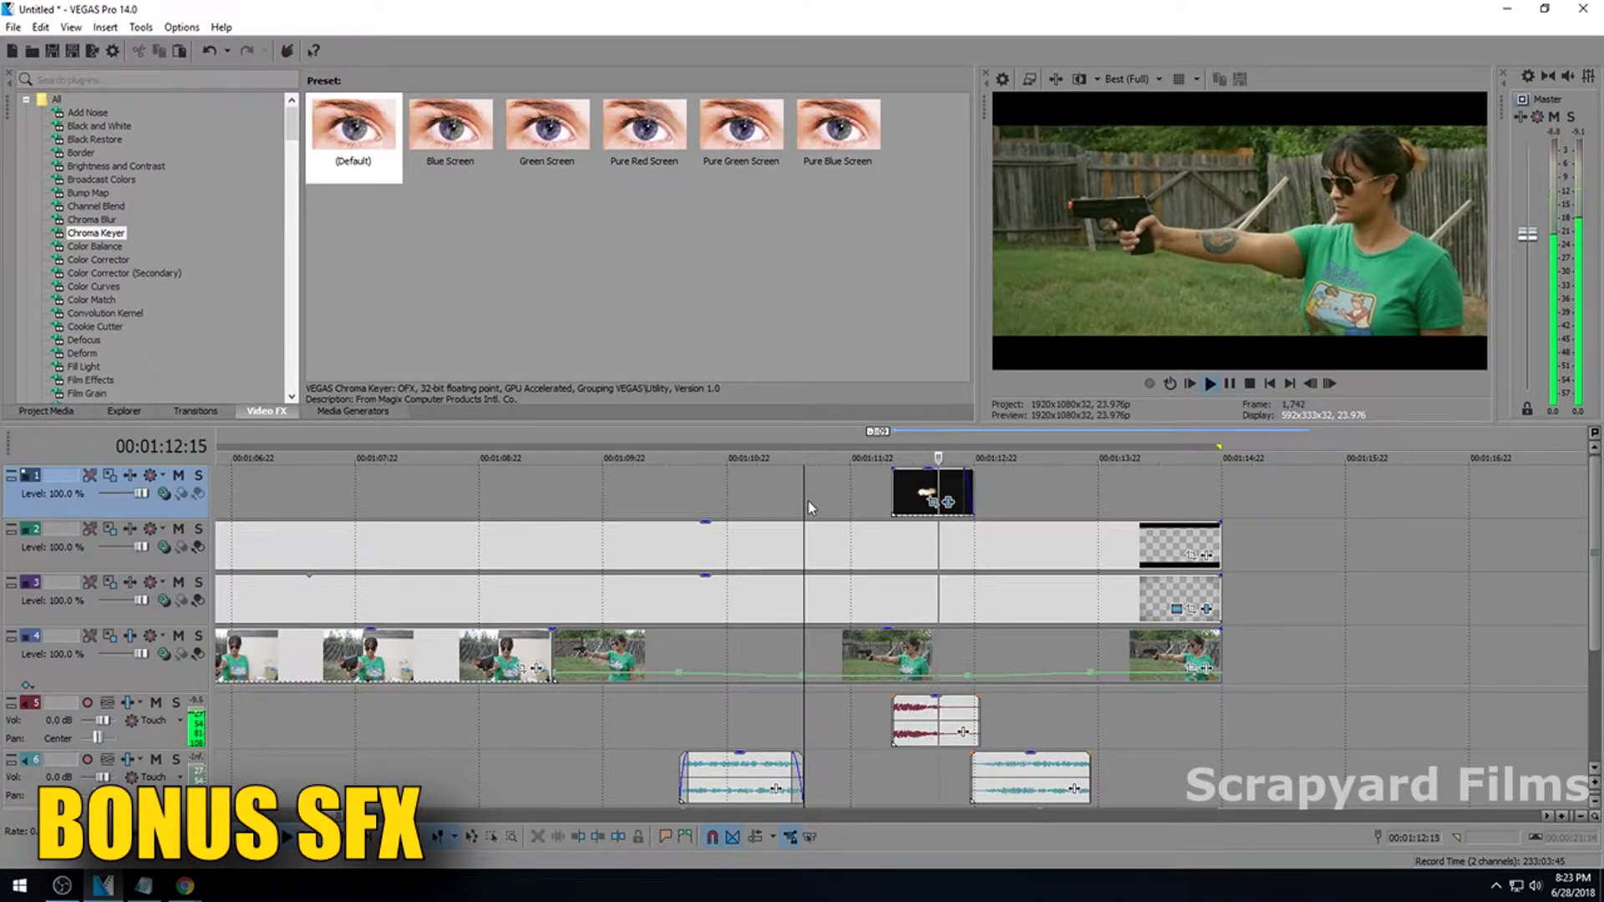
key(Return)
scroll(925, 590, down, 3)
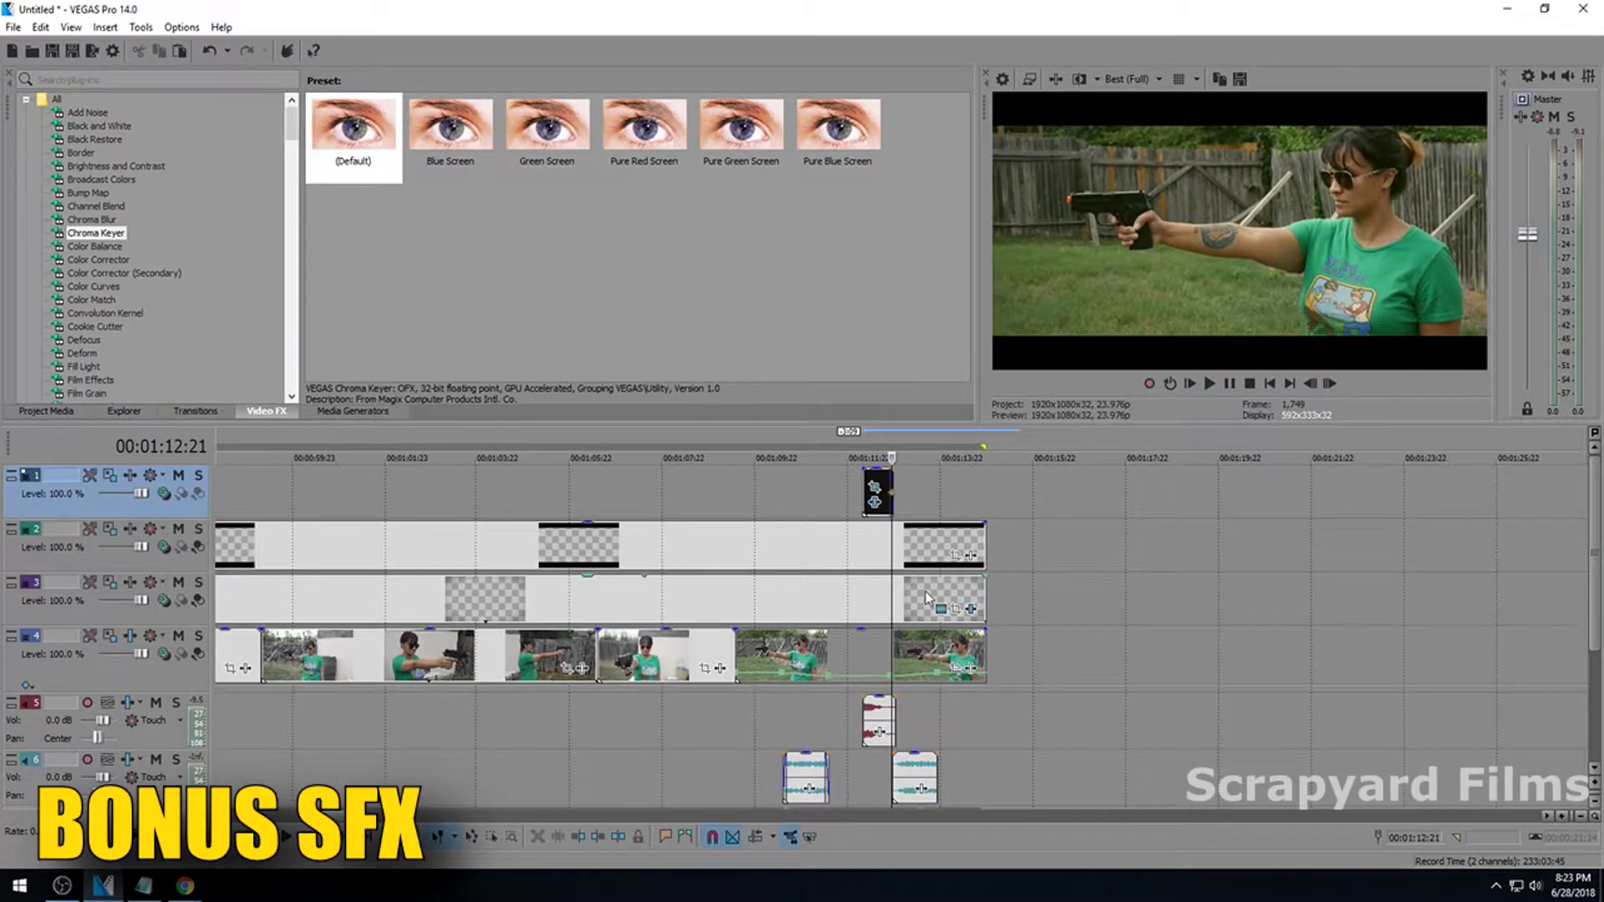